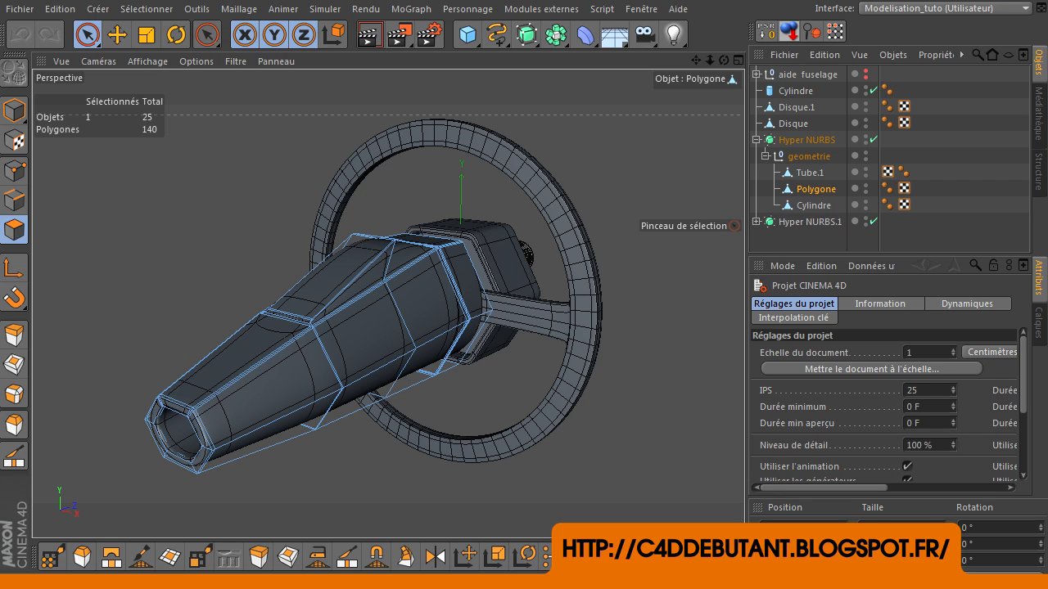
Examine the tapered fuselage, the ring and the rear block with its four nozzles from front and back
{"action": "left_click", "coordinate": [303, 300]}
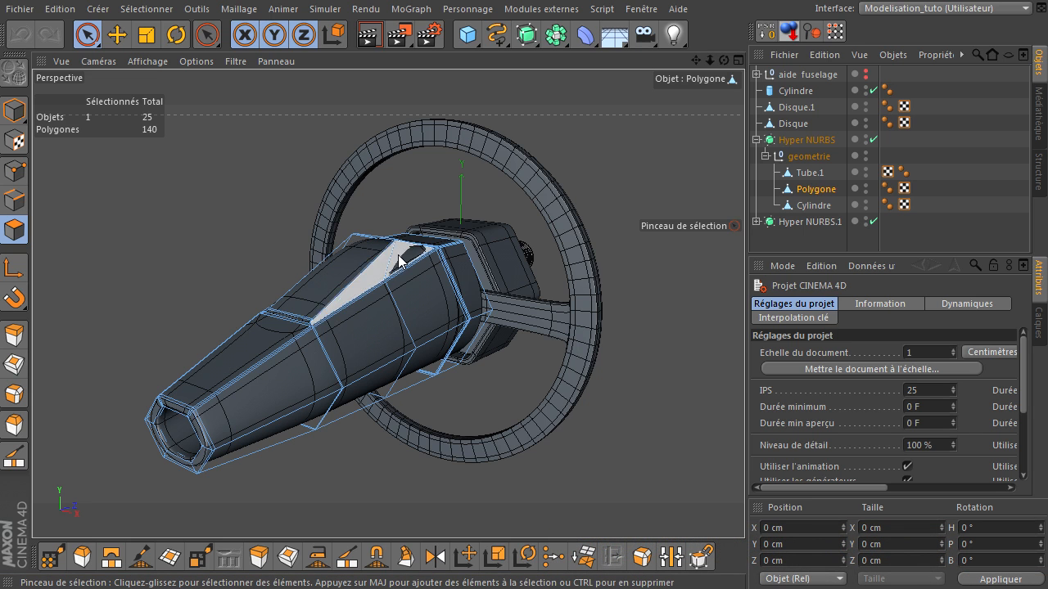
{"action": "left_click_drag", "start_coordinate": [725, 60], "coordinate": [379, 321]}
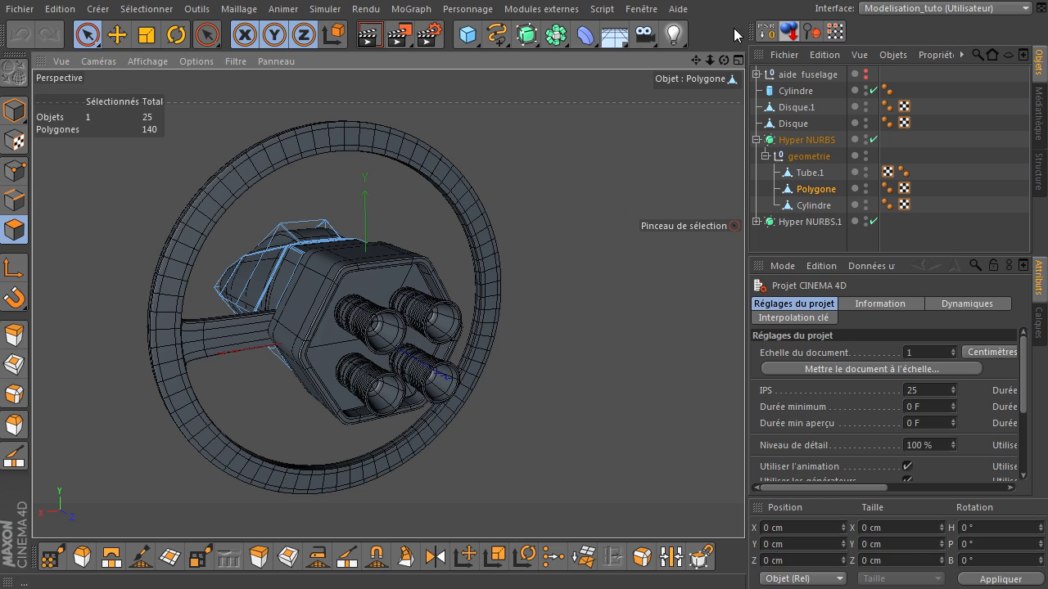
{"action": "left_click_drag", "start_coordinate": [723, 64], "coordinate": [703, 88]}
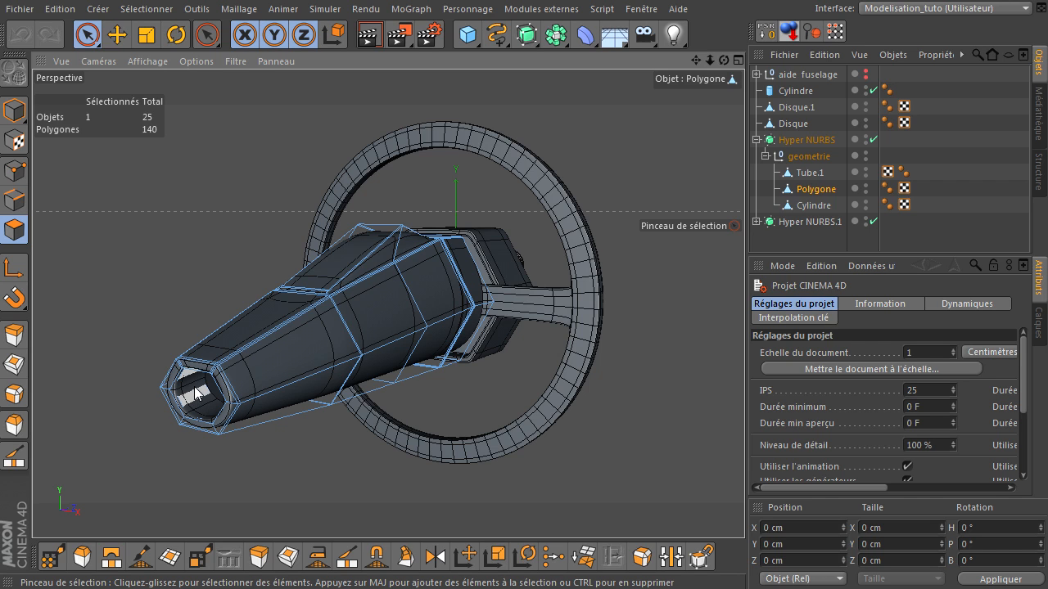
{"action": "mouse_move", "coordinate": [723, 60]}
{"action": "left_mouse_down"}
{"action": "mouse_move", "coordinate": [744, 405]}
{"action": "mouse_move", "coordinate": [723, 60]}
{"action": "left_mouse_up"}
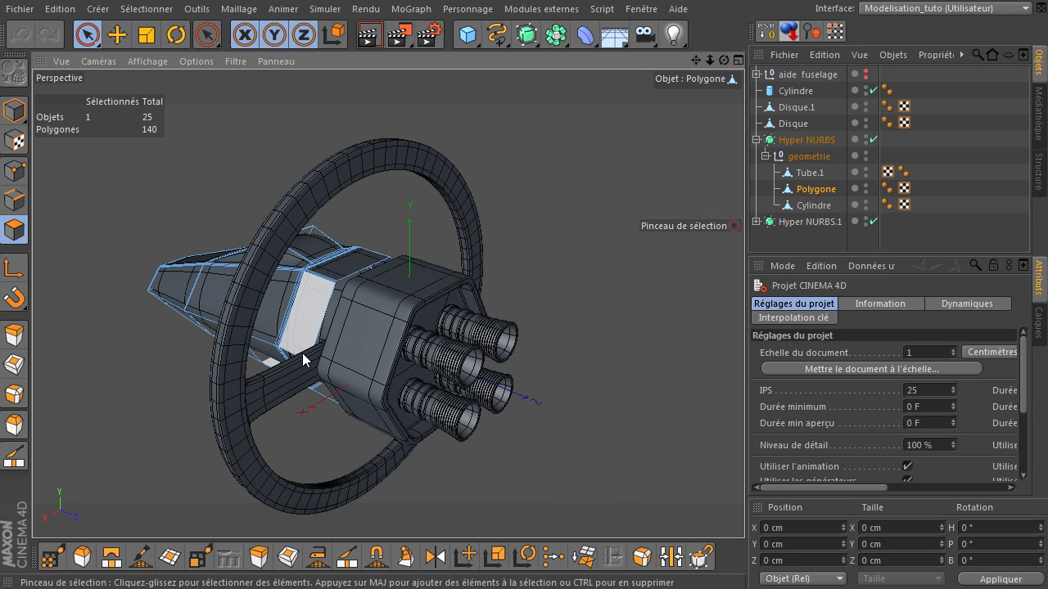
{"action": "scroll", "coordinate": [302, 354], "scroll_direction": "up", "scroll_amount": 6}
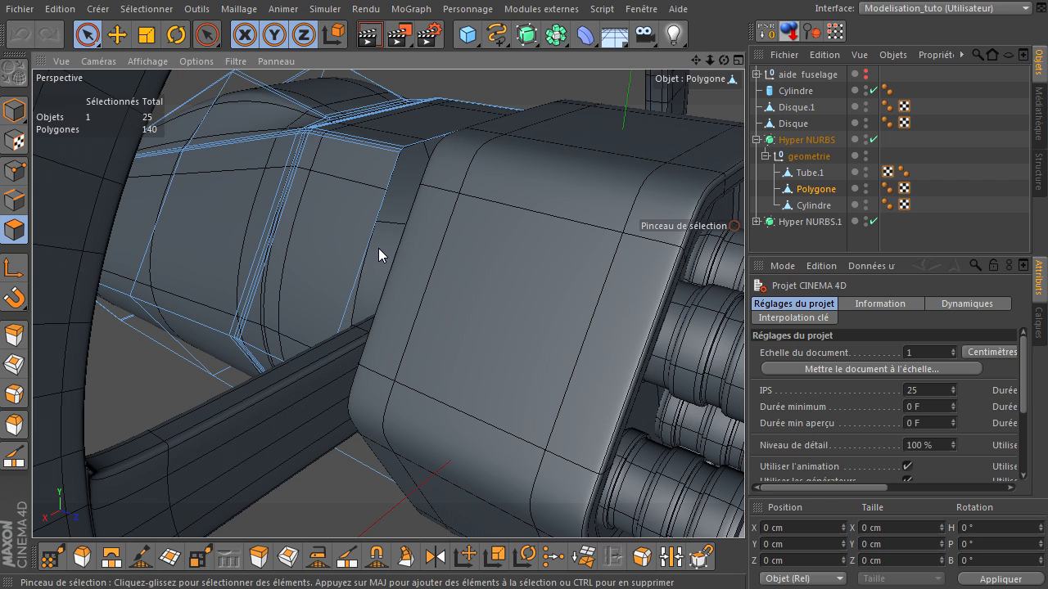
{"action": "left_click_drag", "start_coordinate": [724, 60], "coordinate": [391, 287]}
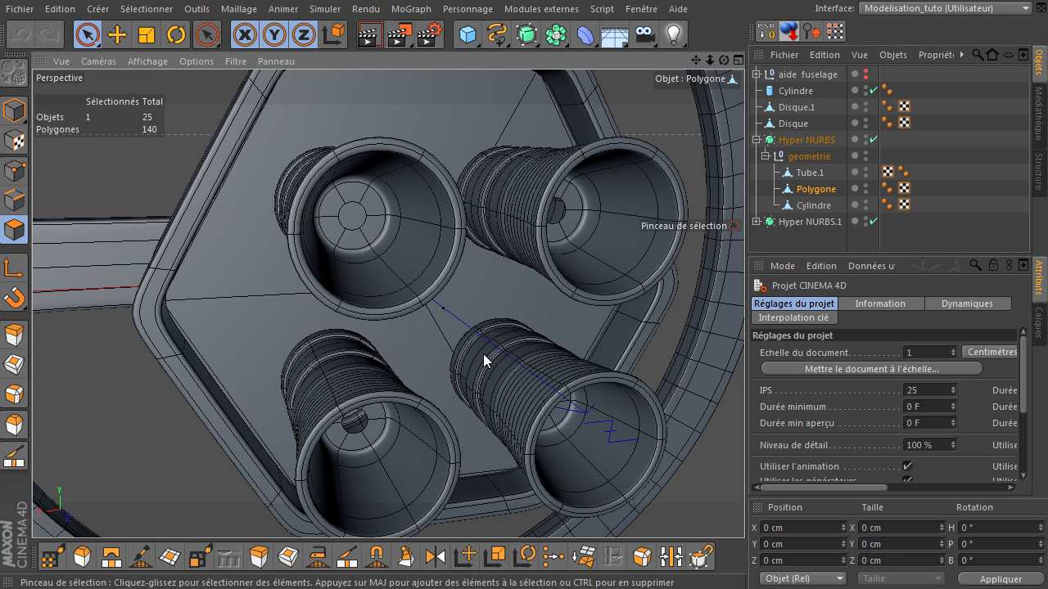
{"action": "left_click_drag", "start_coordinate": [724, 59], "coordinate": [627, 134]}
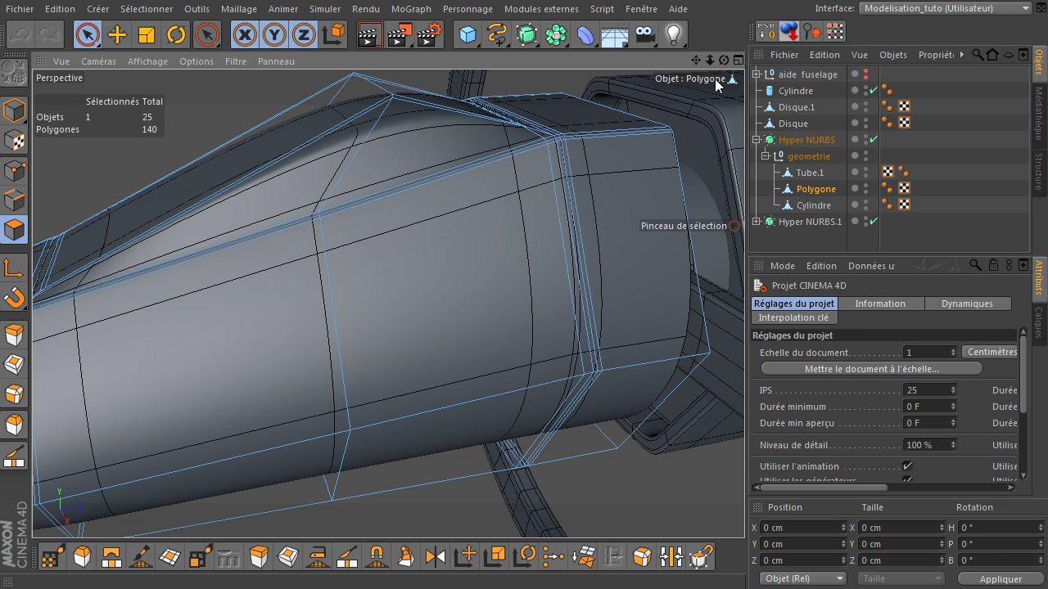
{"action": "left_click_drag", "start_coordinate": [724, 60], "coordinate": [744, 405]}
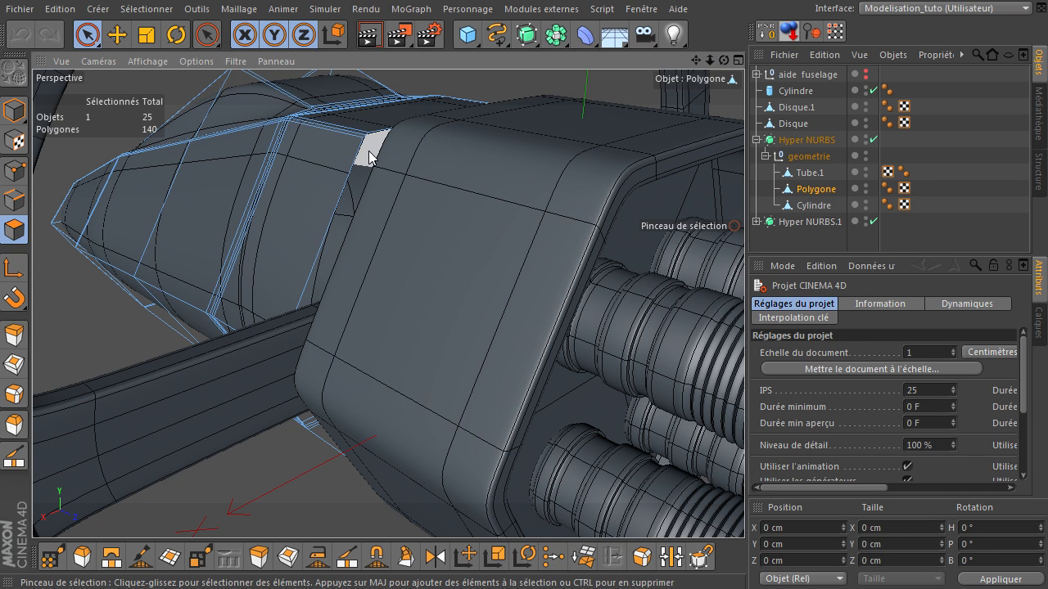
{"action": "scroll", "coordinate": [361, 291], "scroll_direction": "down", "scroll_amount": 4}
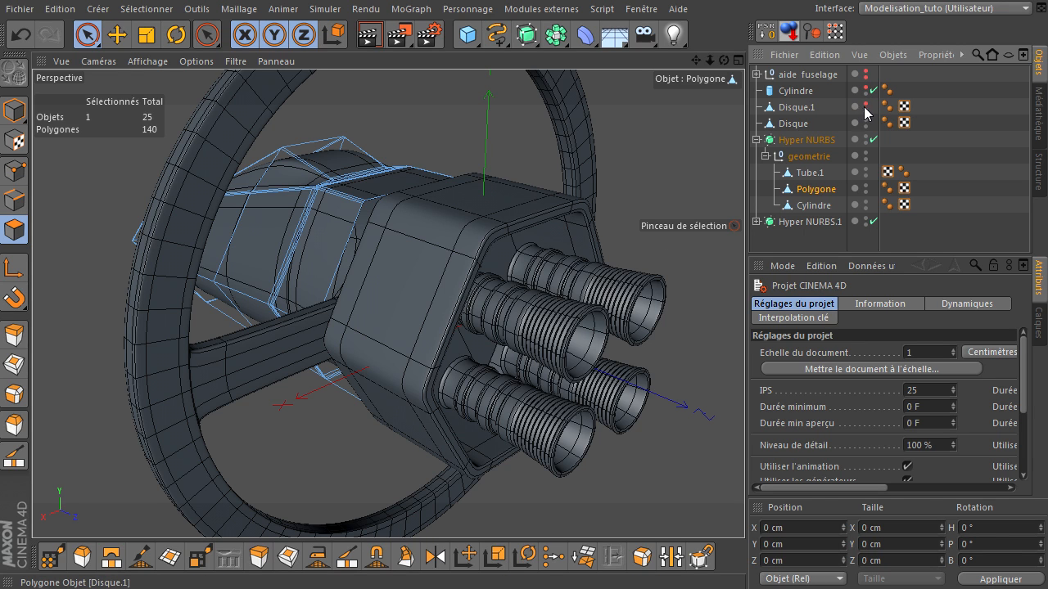
{"action": "left_click", "coordinate": [866, 104]}
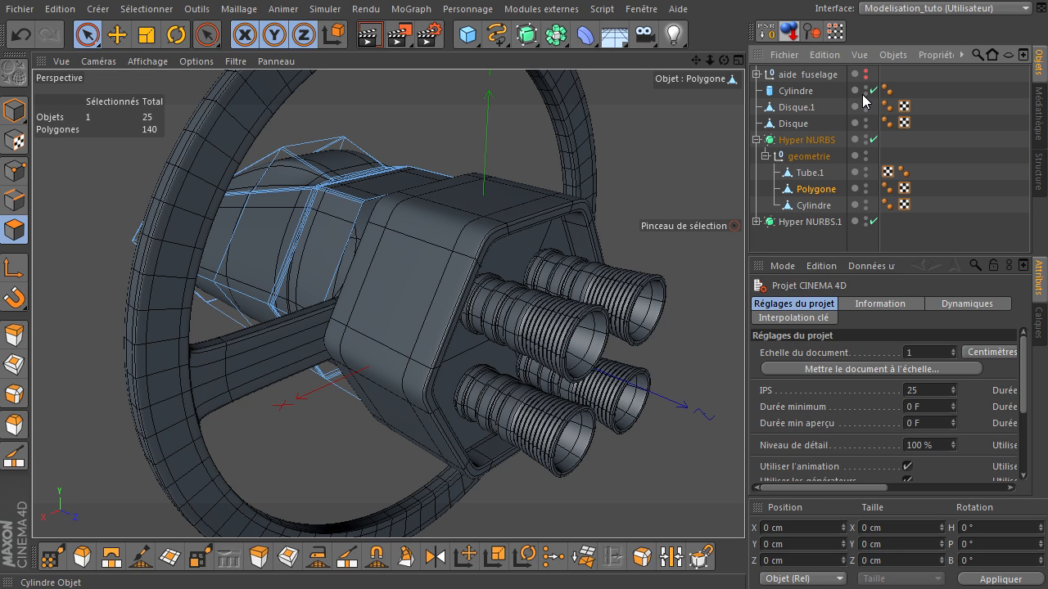
{"action": "left_click", "coordinate": [1037, 328]}
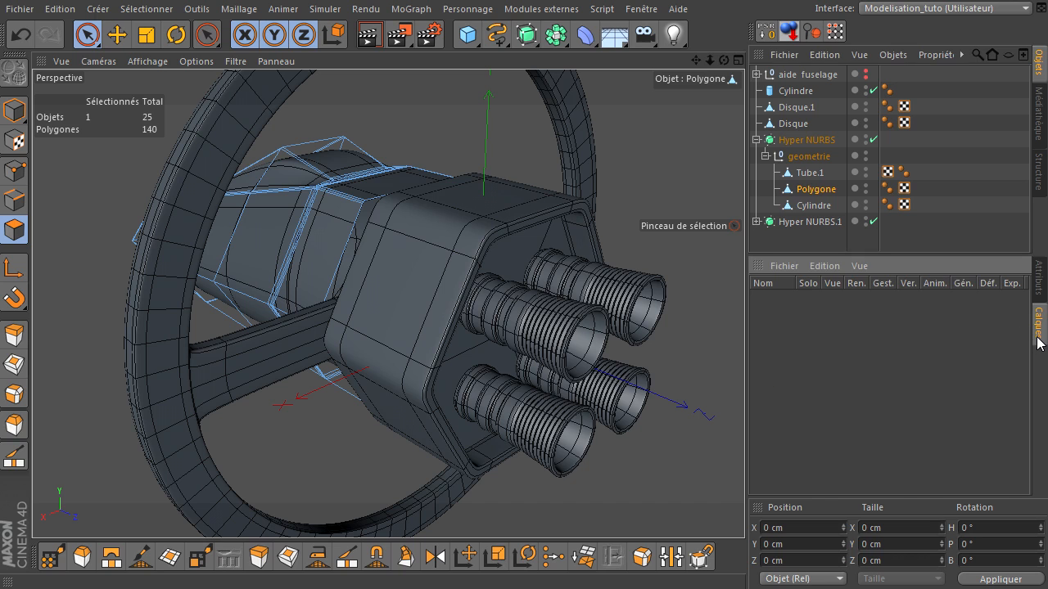
{"action": "left_click", "coordinate": [1040, 288]}
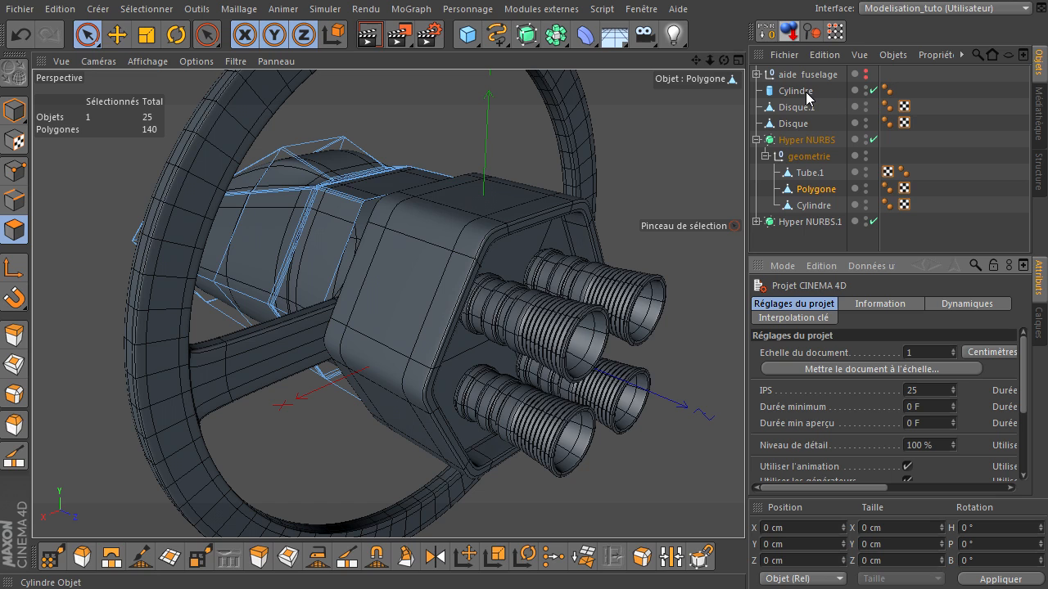
{"action": "left_click", "coordinate": [866, 87]}
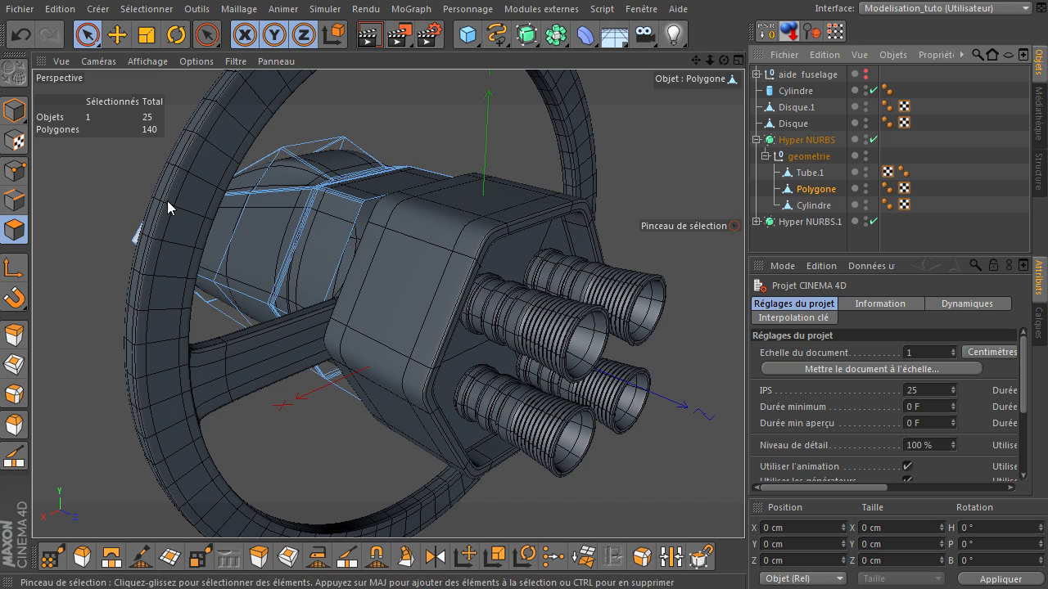
{"action": "left_click_drag", "start_coordinate": [171, 208], "coordinate": [280, 278]}
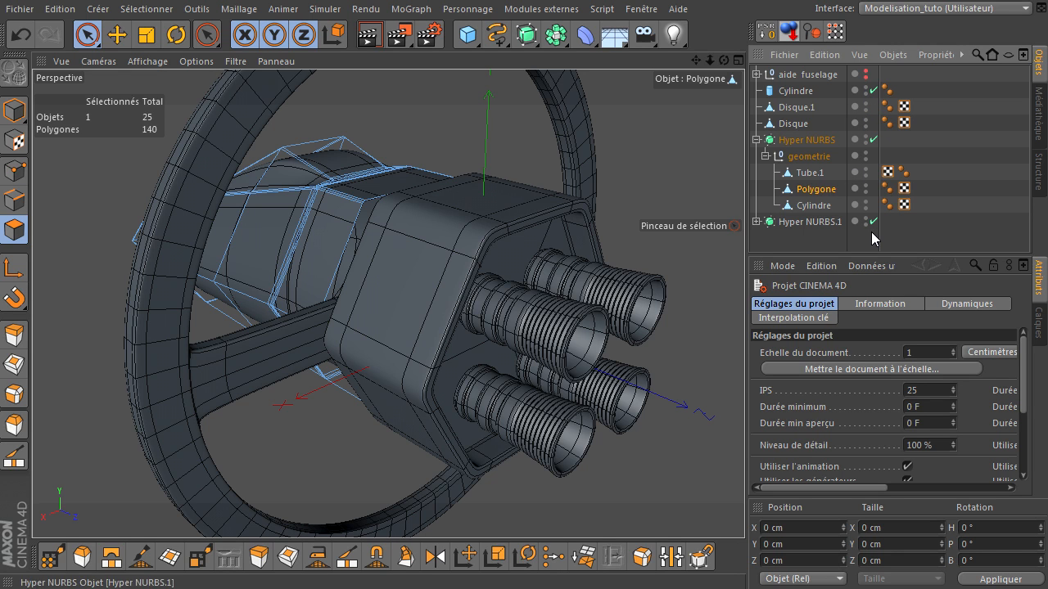
Expand Hyper NURBS.1 and its Neutre group, and enlarge the object list to show the whole hierarchy
{"action": "left_click", "coordinate": [758, 222]}
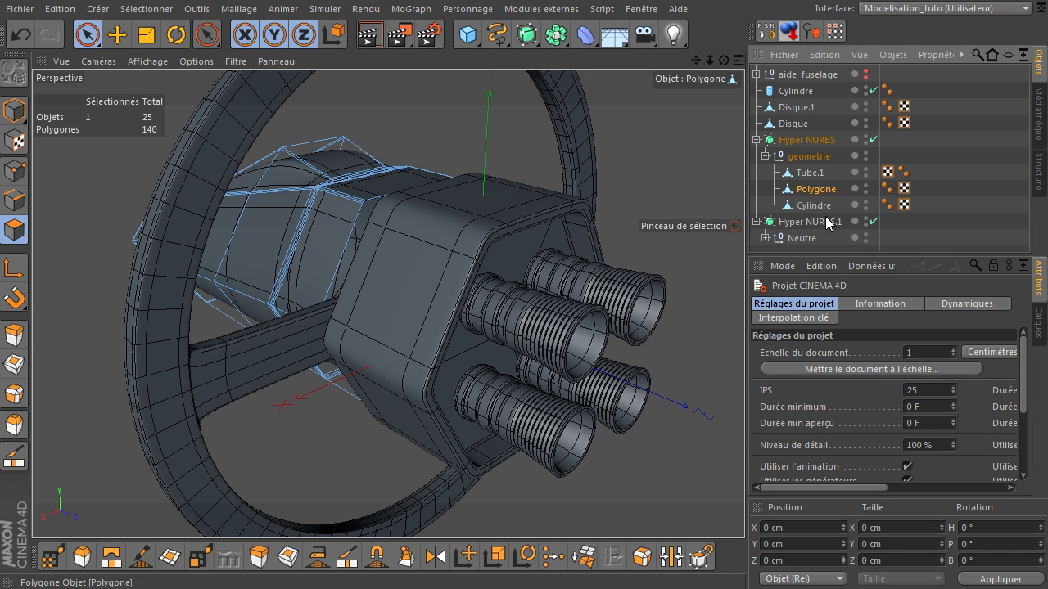
{"action": "left_click", "coordinate": [768, 246]}
{"action": "left_click", "coordinate": [767, 238]}
{"action": "scroll", "coordinate": [768, 238], "scroll_direction": "down", "scroll_amount": 3}
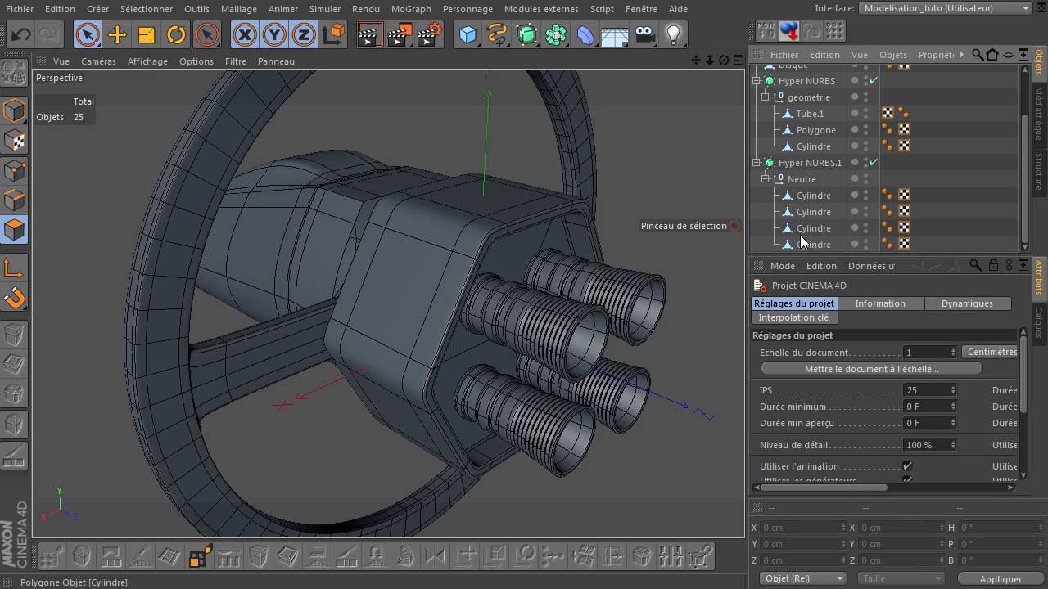
{"action": "left_click_drag", "start_coordinate": [822, 258], "coordinate": [828, 389]}
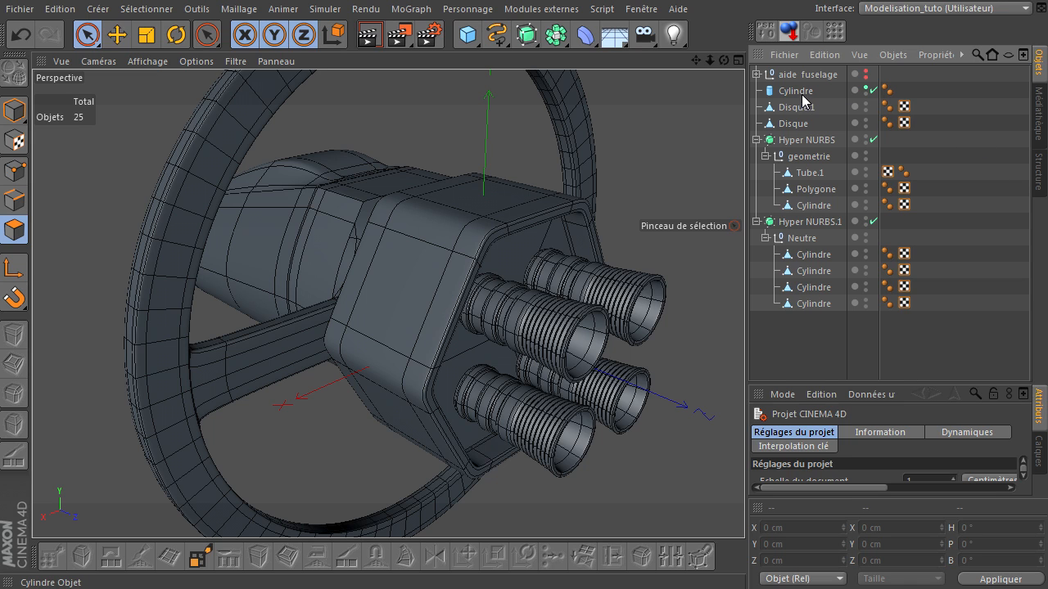
Isolate Polygone in the viewport by hiding all the listed objects and making only Polygone visible
{"action": "left_click", "coordinate": [865, 87]}
{"action": "left_click", "coordinate": [865, 87]}
{"action": "left_click_drag", "start_coordinate": [865, 87], "coordinate": [862, 309]}
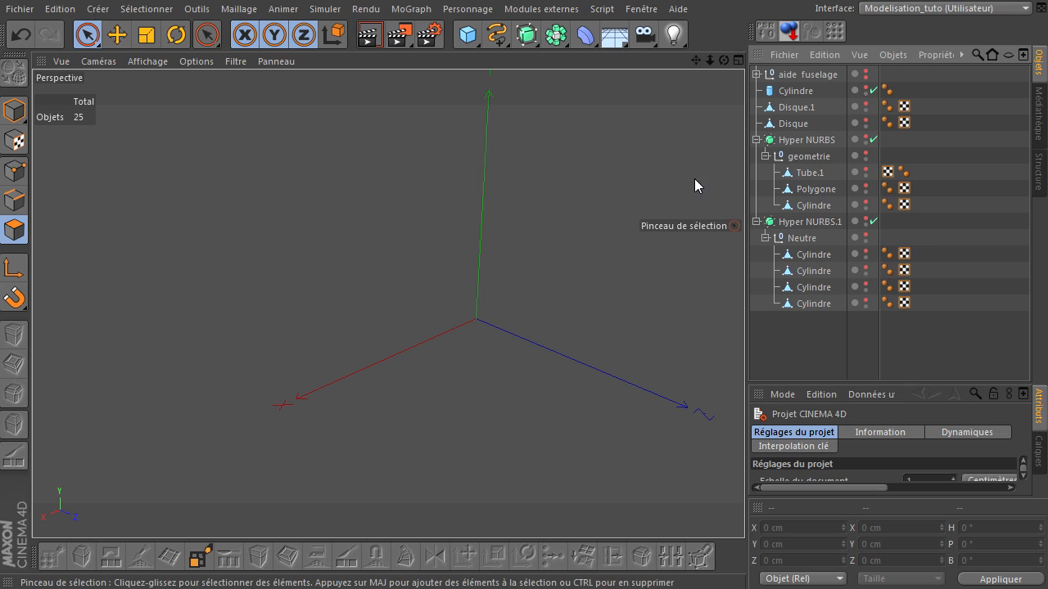
{"action": "left_click", "coordinate": [809, 190]}
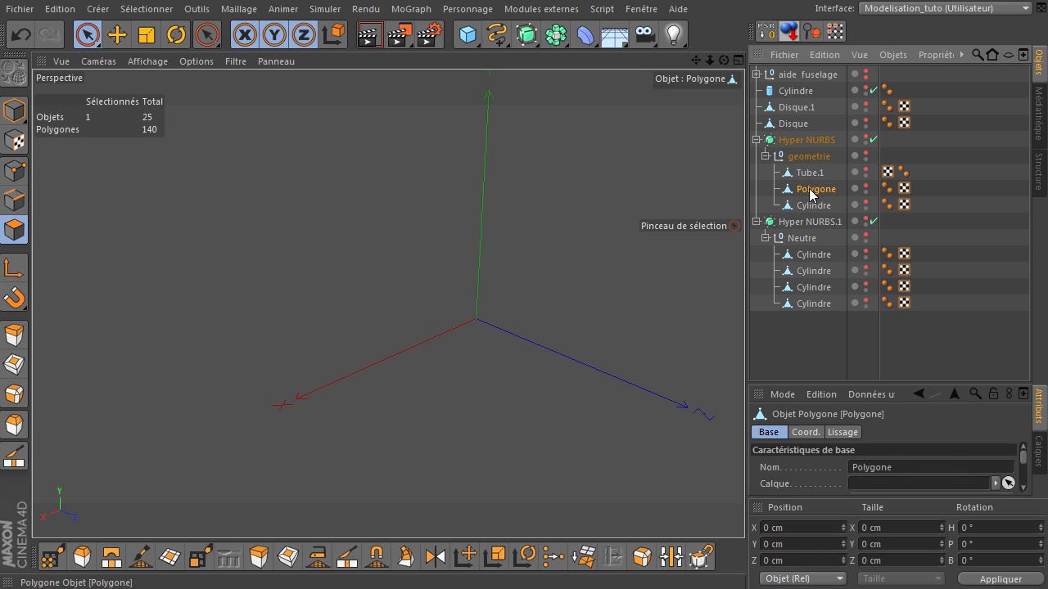
{"action": "left_click", "coordinate": [866, 186]}
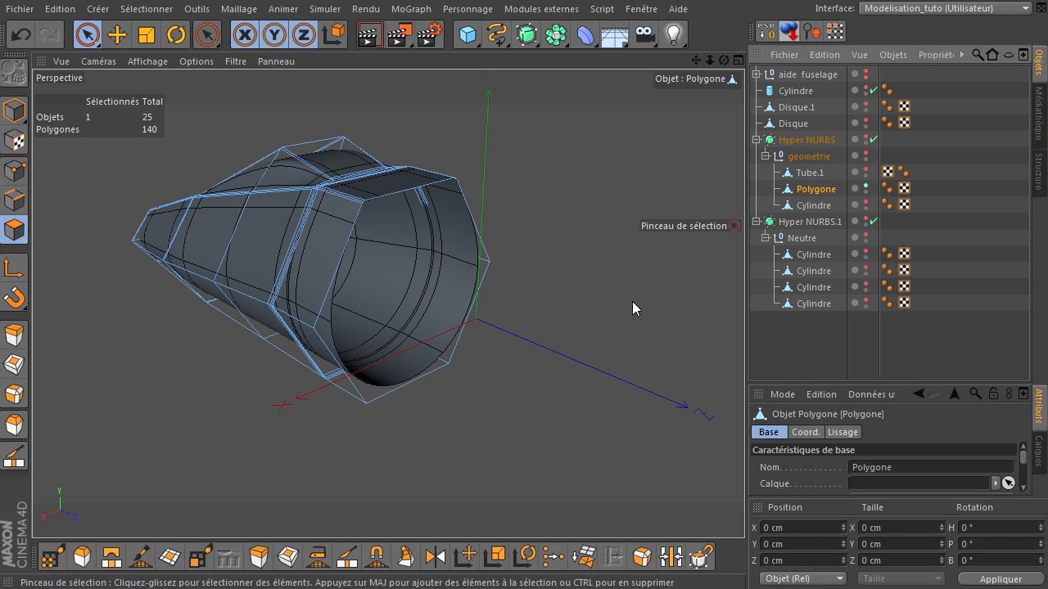
Loop-select the border edges around Polygone's open rear end in edge mode
{"action": "scroll", "coordinate": [365, 274], "scroll_direction": "up", "scroll_amount": 2}
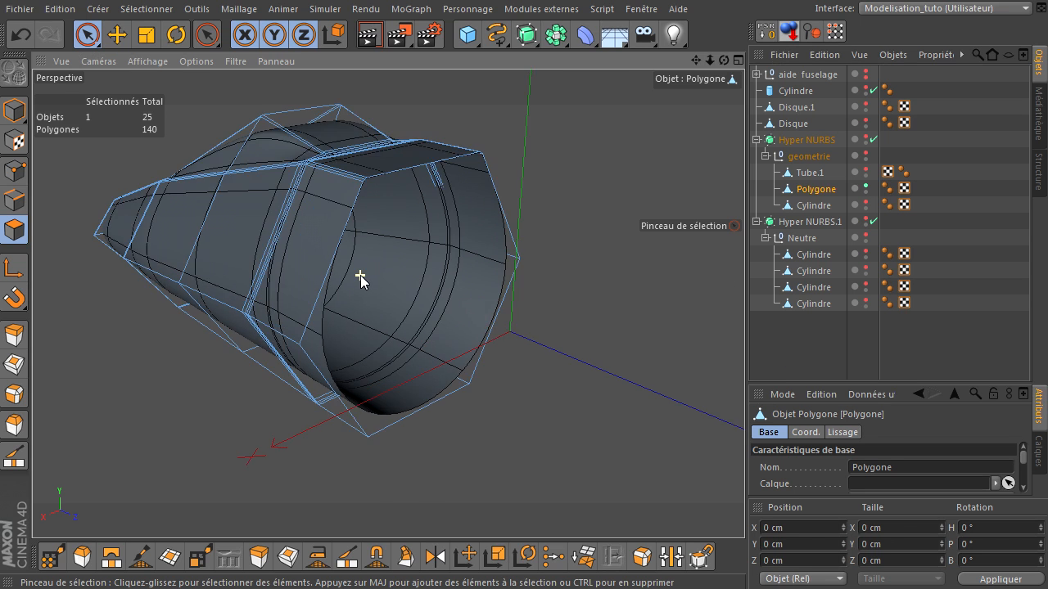
{"action": "scroll", "coordinate": [361, 279], "scroll_direction": "up", "scroll_amount": 2}
{"action": "scroll", "coordinate": [377, 262], "scroll_direction": "down", "scroll_amount": 1}
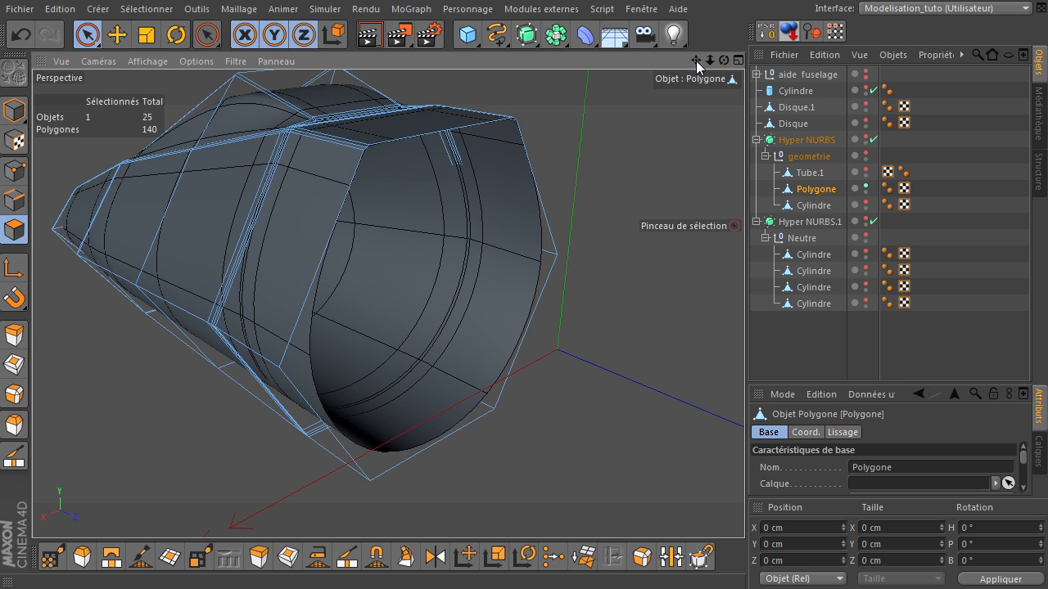
{"action": "left_click_drag", "start_coordinate": [695, 61], "coordinate": [686, 75]}
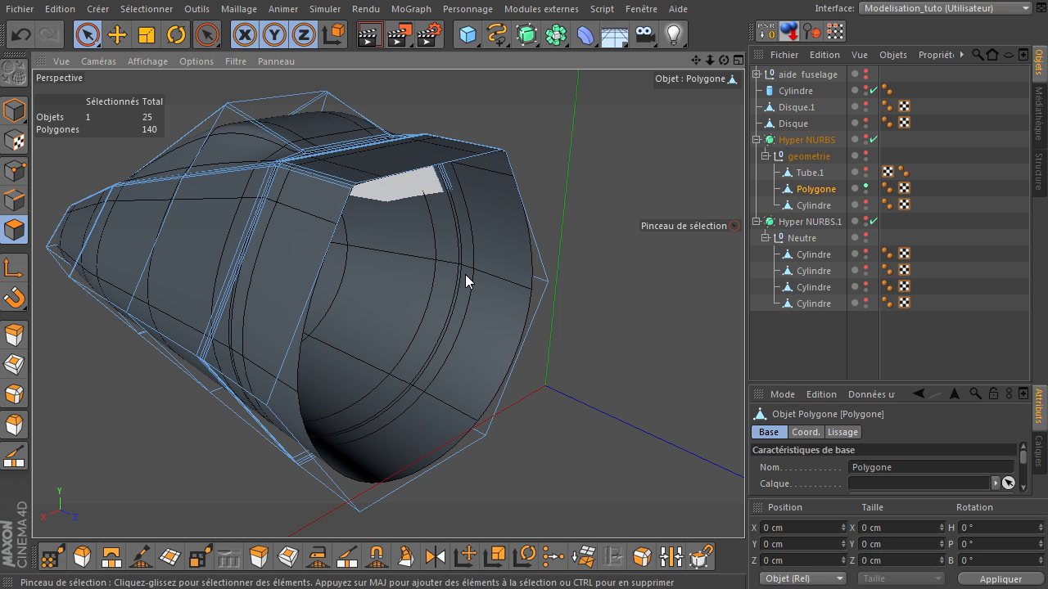
{"action": "left_click", "coordinate": [10, 203]}
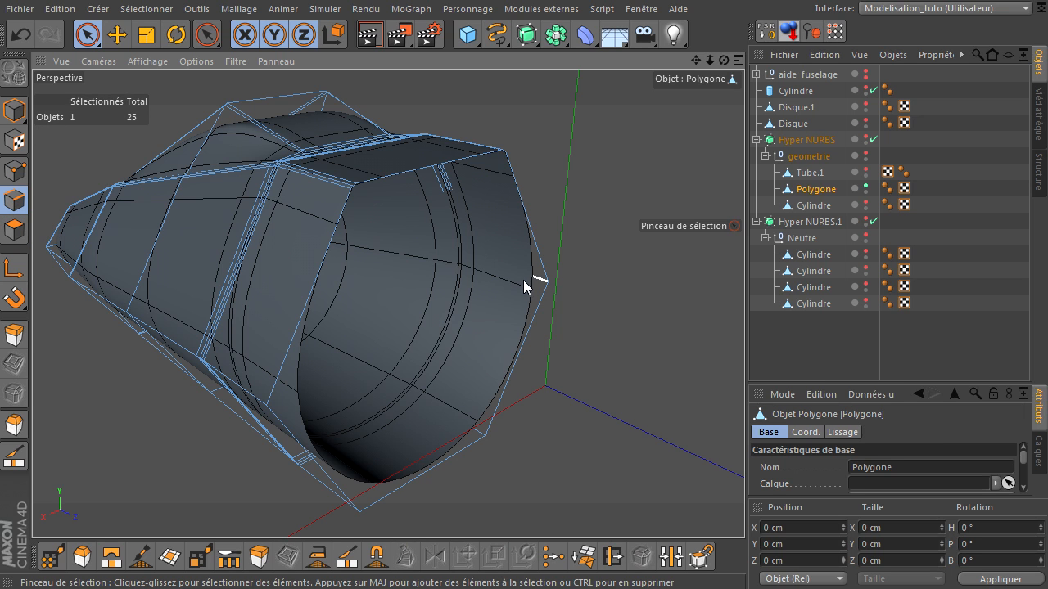
{"action": "key", "text": "u"}
{"action": "key", "text": "l"}
{"action": "left_click", "coordinate": [330, 248]}
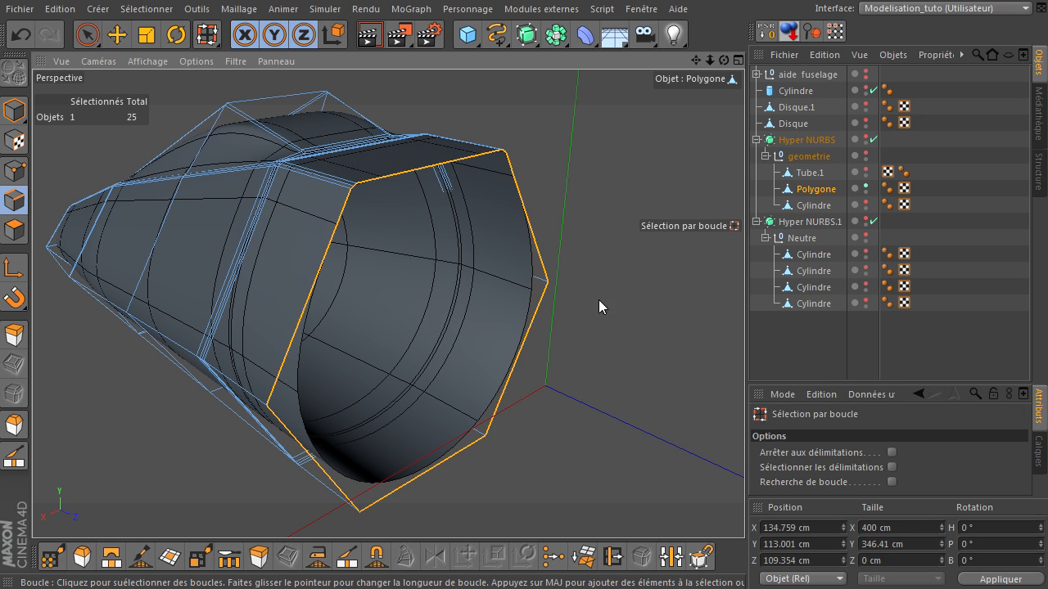
Try to extrude the rear rim by scaling a copy of the edge loop to about 86 % and pushing it into the body along Z
{"action": "left_click", "coordinate": [384, 324]}
{"action": "left_click", "coordinate": [150, 38]}
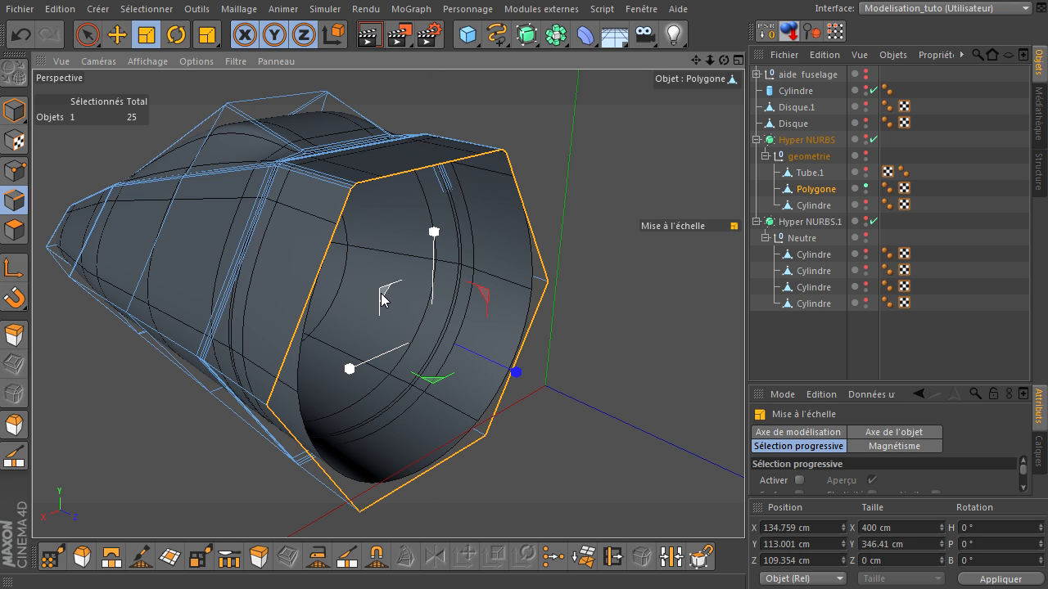
{"action": "left_click_drag", "start_coordinate": [383, 300], "coordinate": [398, 298]}
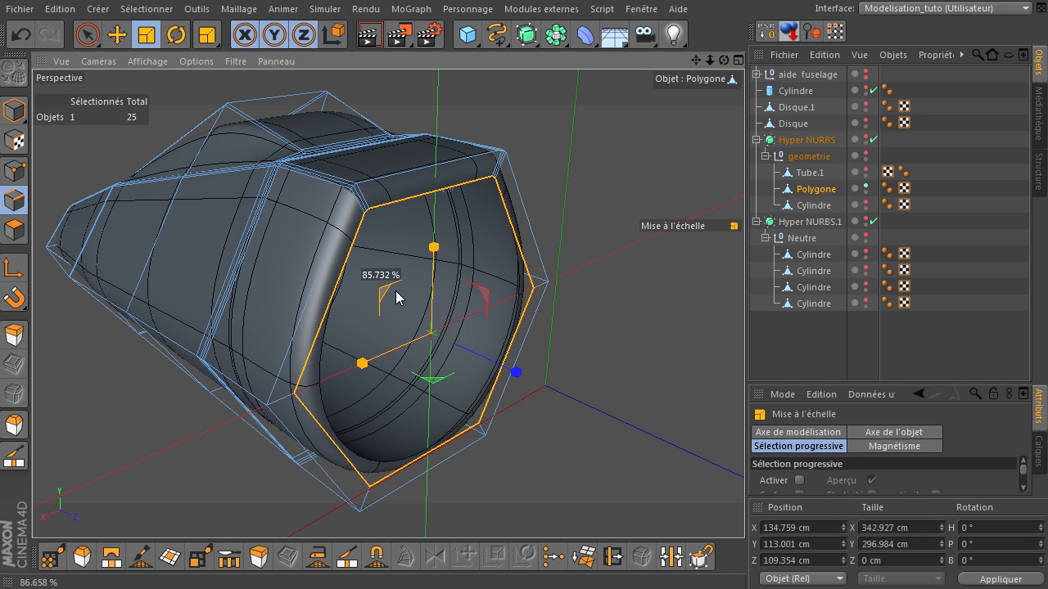
{"action": "key", "text": "e"}
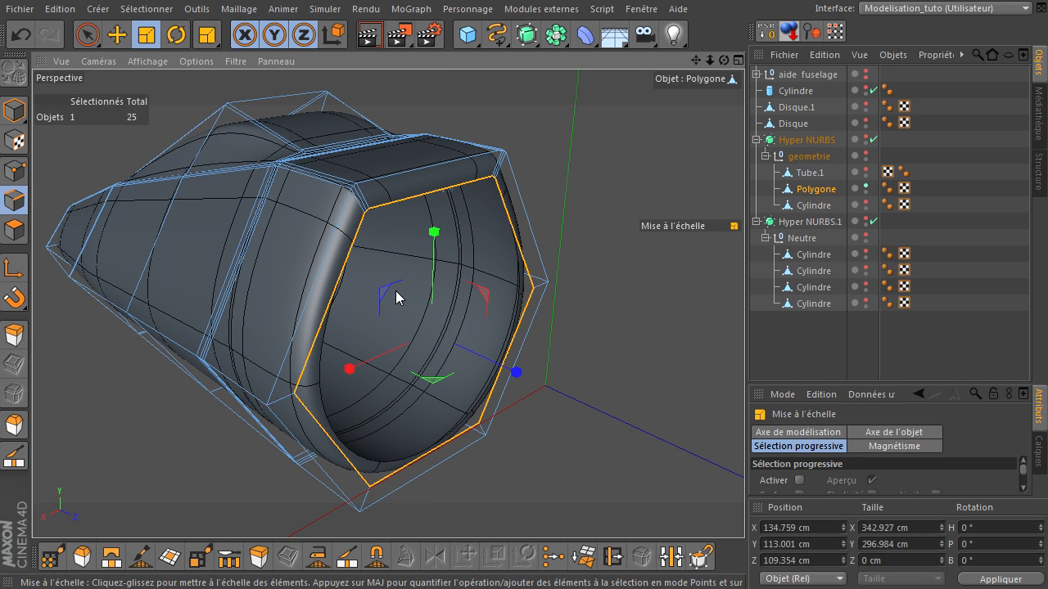
{"action": "left_click", "coordinate": [117, 38]}
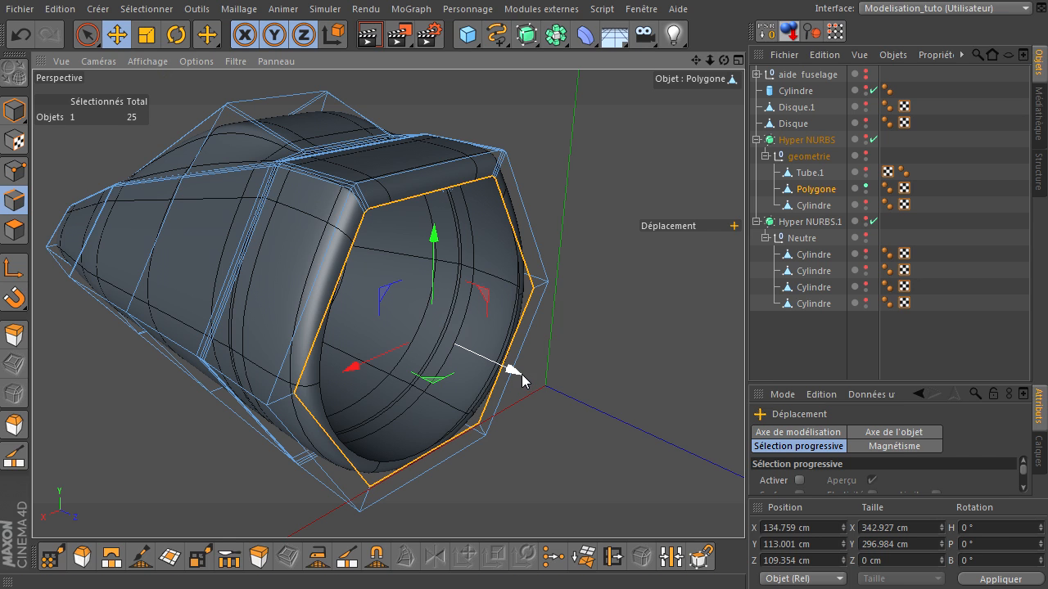
{"action": "left_click_drag", "start_coordinate": [514, 368], "coordinate": [442, 367]}
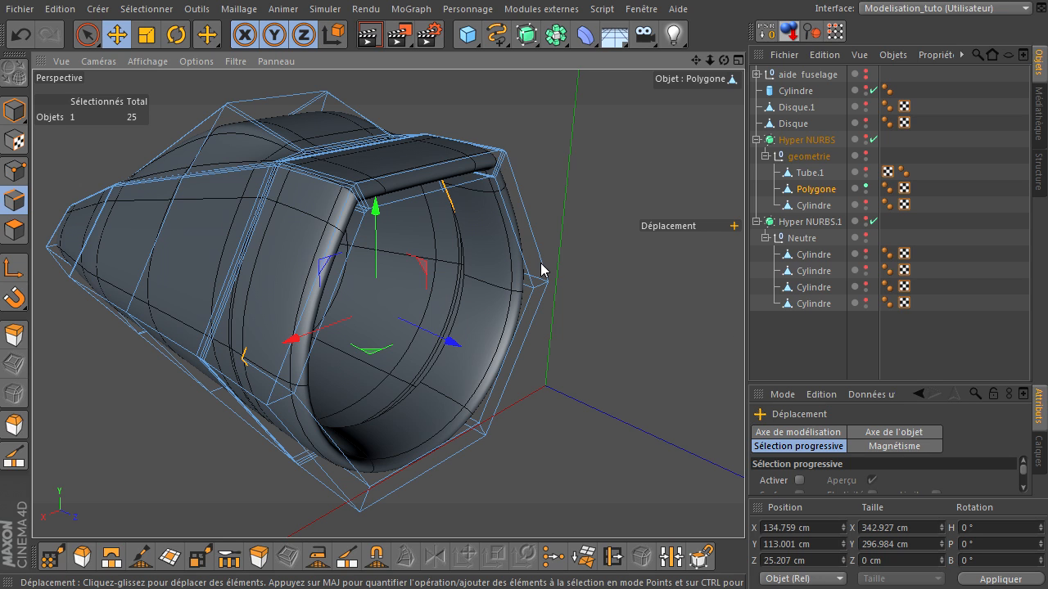
Undo the rim's move, the scaled extrusion and the edge loop selection
{"action": "left_click", "coordinate": [20, 35]}
{"action": "left_click", "coordinate": [20, 35]}
{"action": "left_click", "coordinate": [20, 39]}
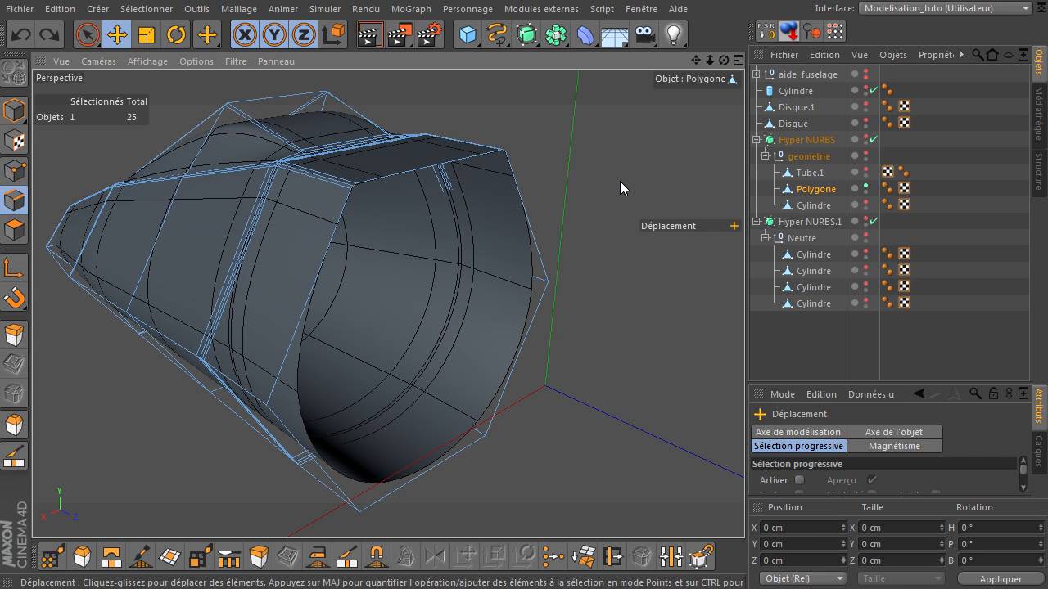
Select the edge loop around Polygone's open rear rim with loop selection in edge mode
{"action": "left_click", "coordinate": [15, 200]}
{"action": "key", "text": "u"}
{"action": "key", "text": "l"}
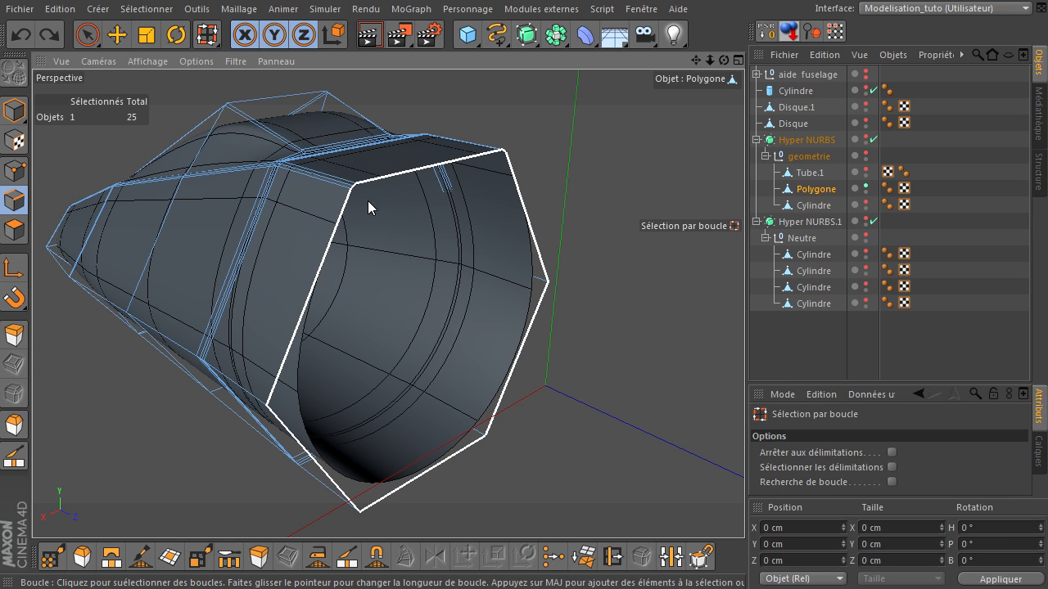
{"action": "left_click", "coordinate": [414, 177]}
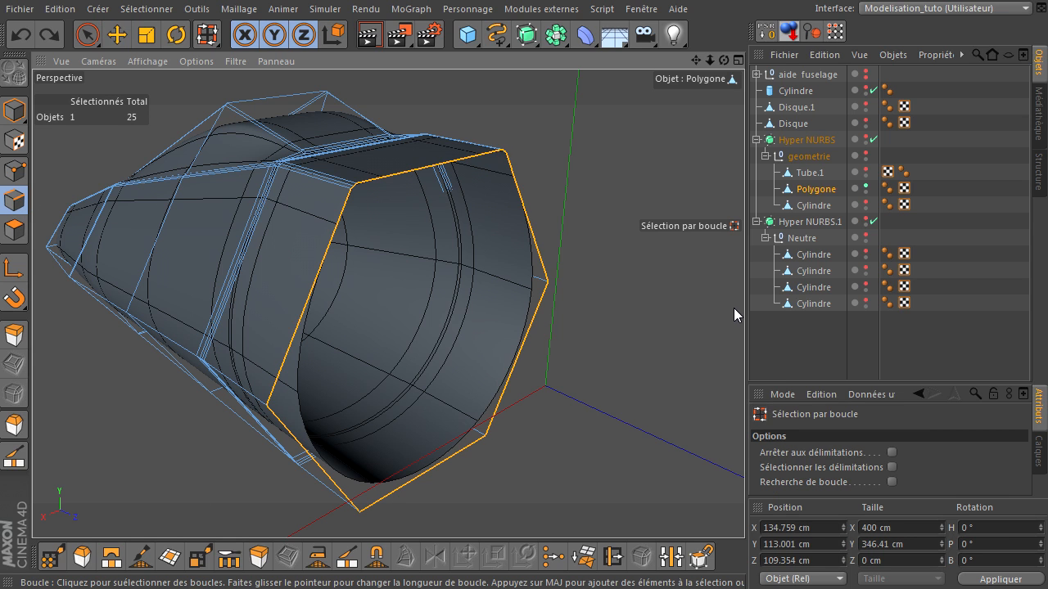
Extrude Polygone's rear edge loop with a 0 cm offset and scale the new loop to about 319 by 277 cm
{"action": "left_click", "coordinate": [260, 561]}
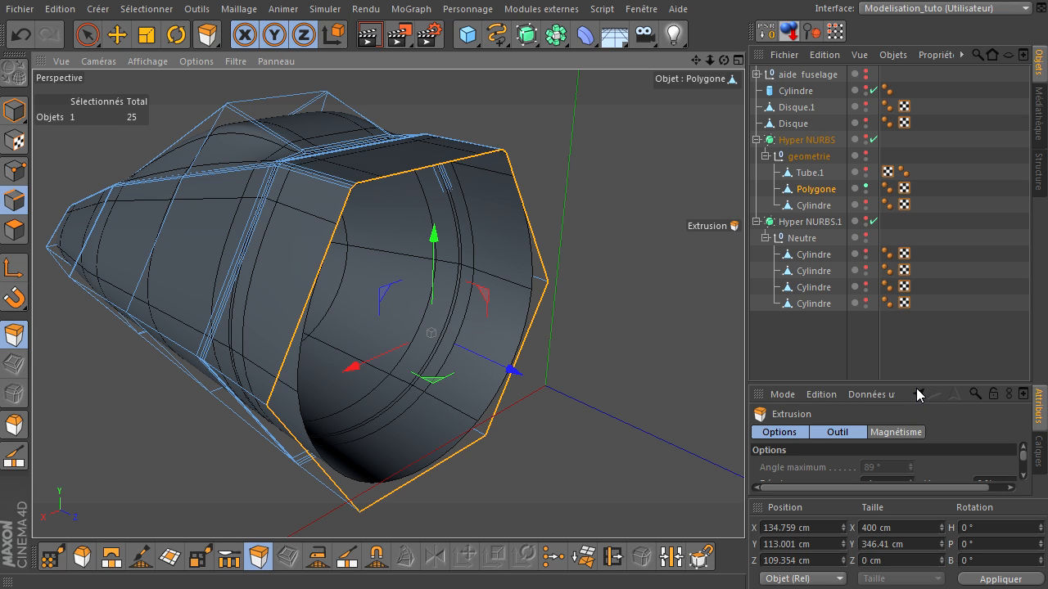
{"action": "left_click_drag", "start_coordinate": [917, 385], "coordinate": [904, 220]}
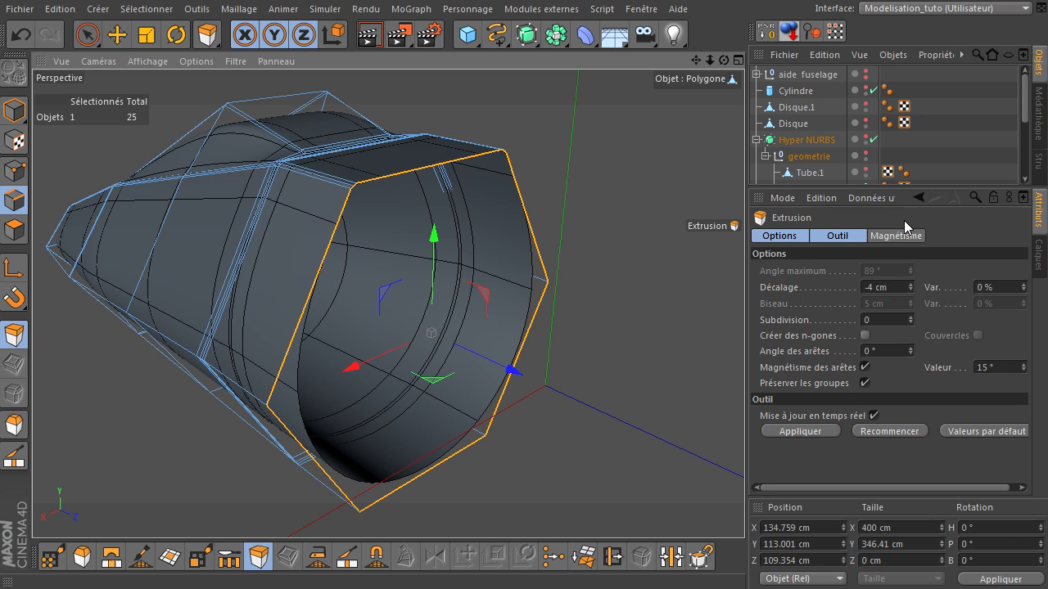
{"action": "left_click", "coordinate": [887, 287]}
{"action": "type", "text": "0"}
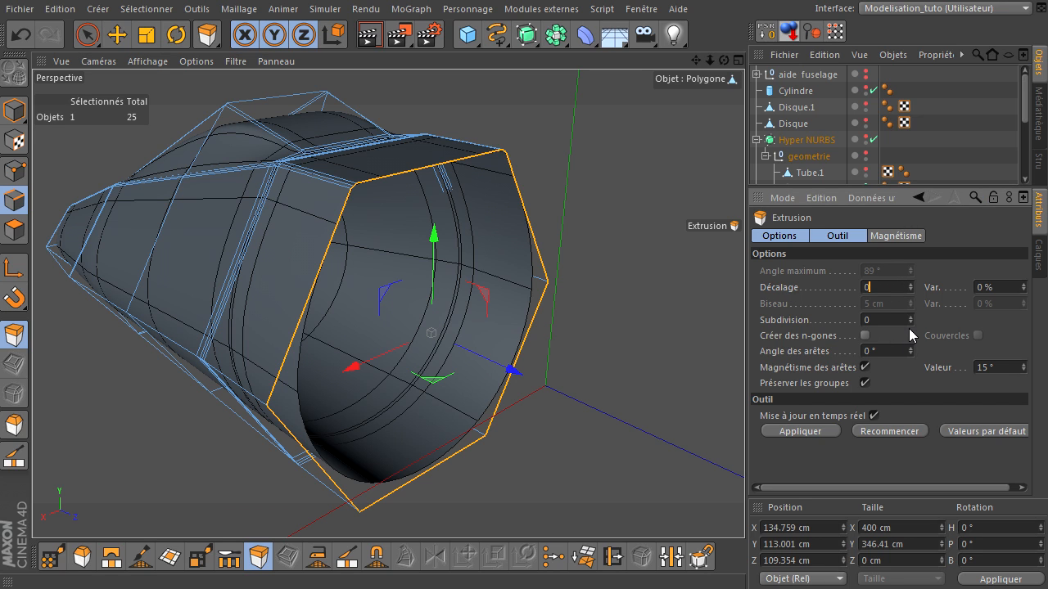
{"action": "left_click", "coordinate": [824, 430]}
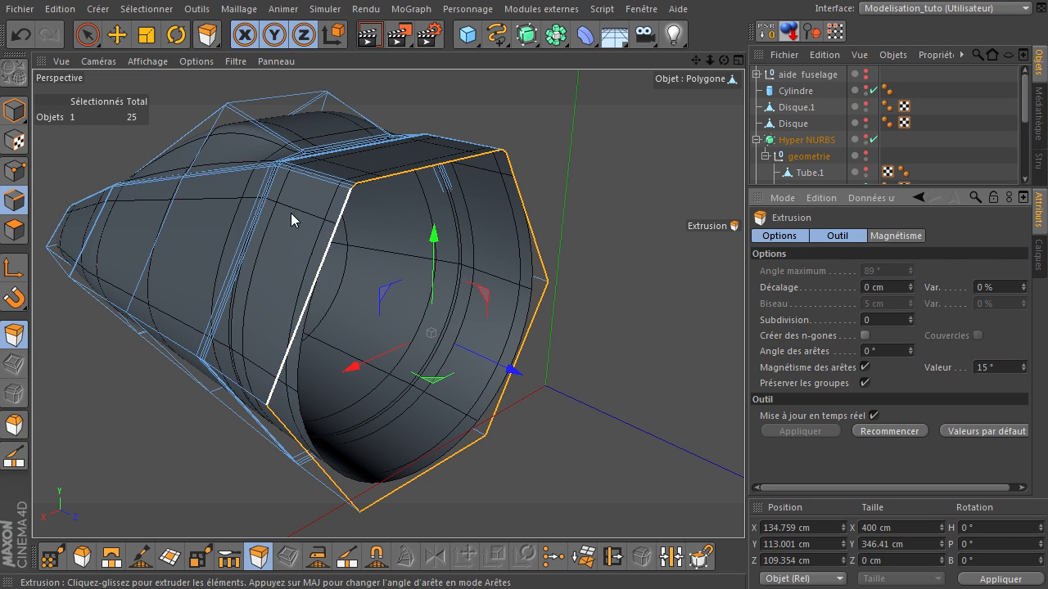
{"action": "left_click", "coordinate": [147, 37]}
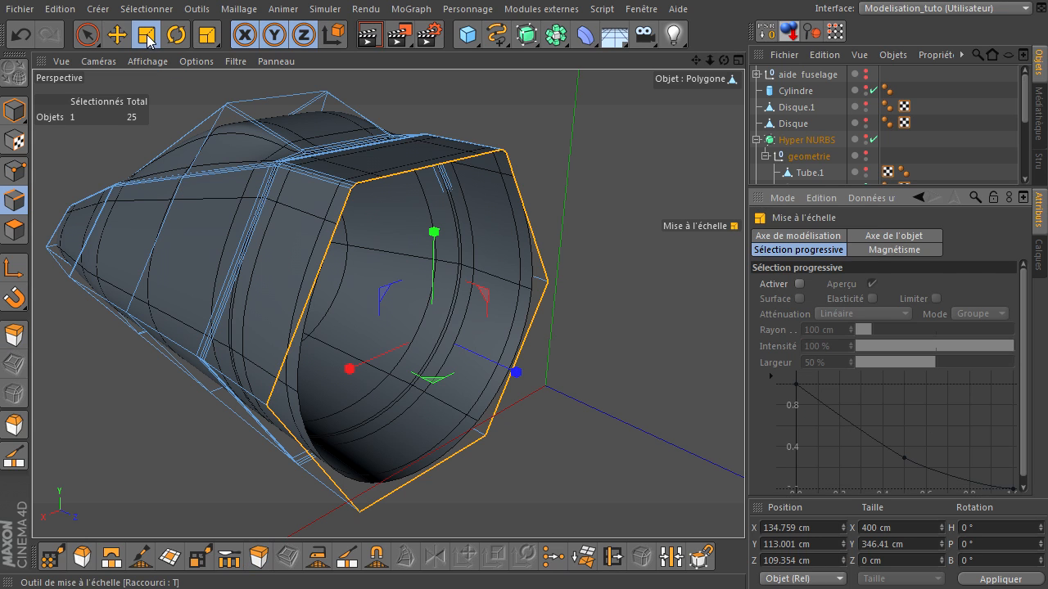
{"action": "mouse_move", "coordinate": [382, 300]}
{"action": "left_mouse_down"}
{"action": "mouse_move", "coordinate": [397, 302]}
{"action": "mouse_move", "coordinate": [389, 305]}
{"action": "left_mouse_up"}
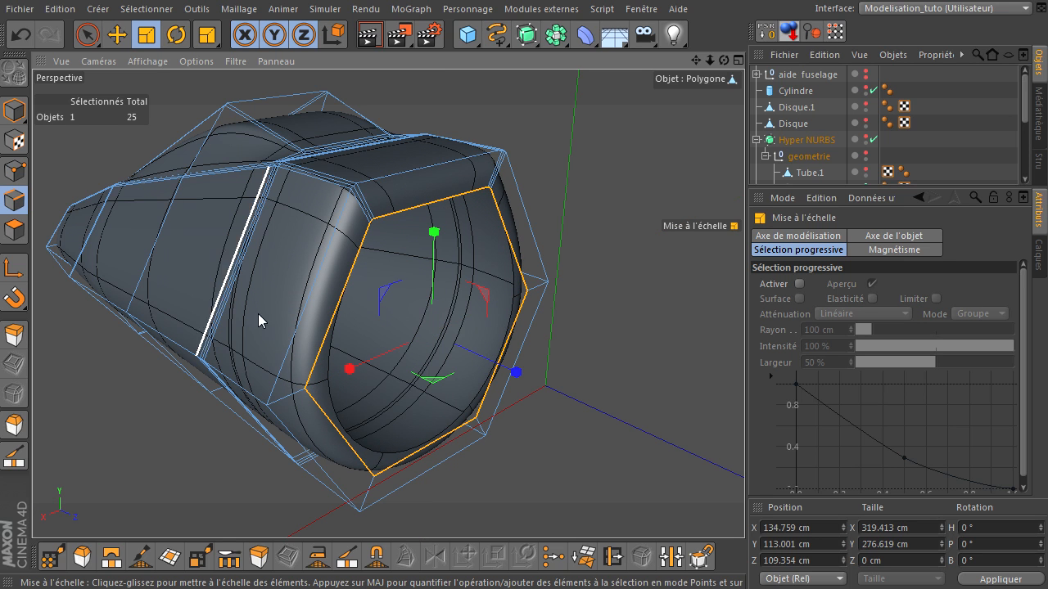
Extrude the scaled loop again with a 0 cm offset and move it about 86 cm along Z into the body
{"action": "left_click", "coordinate": [256, 558]}
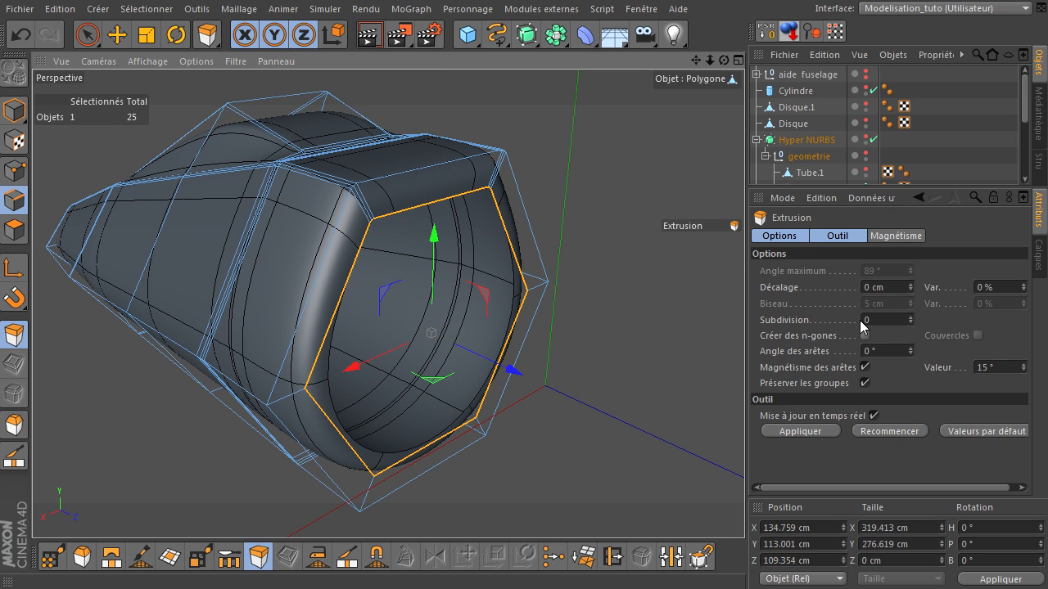
{"action": "left_click", "coordinate": [884, 288]}
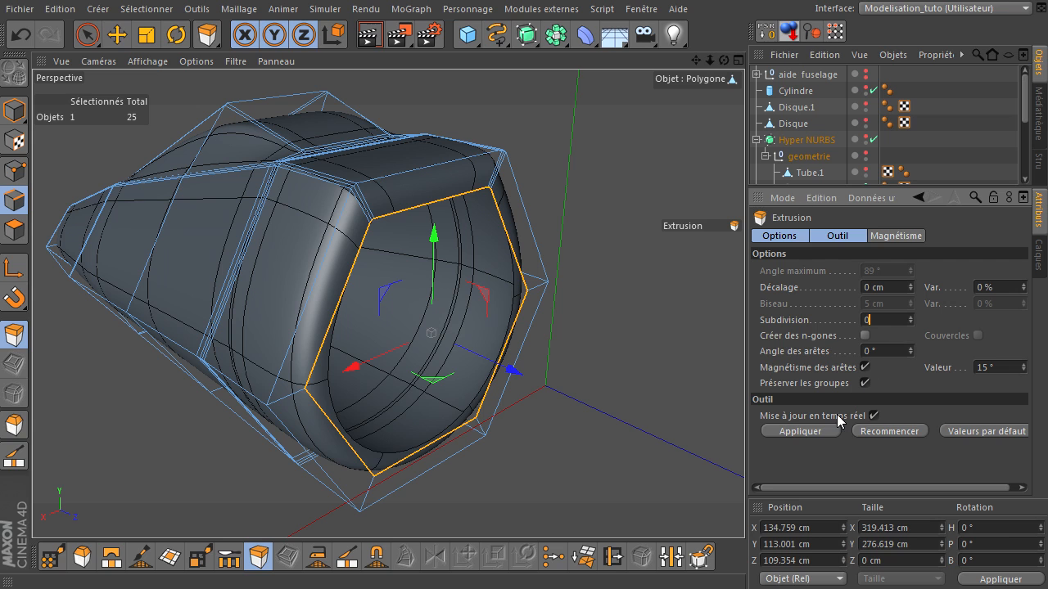
{"action": "left_click", "coordinate": [805, 429]}
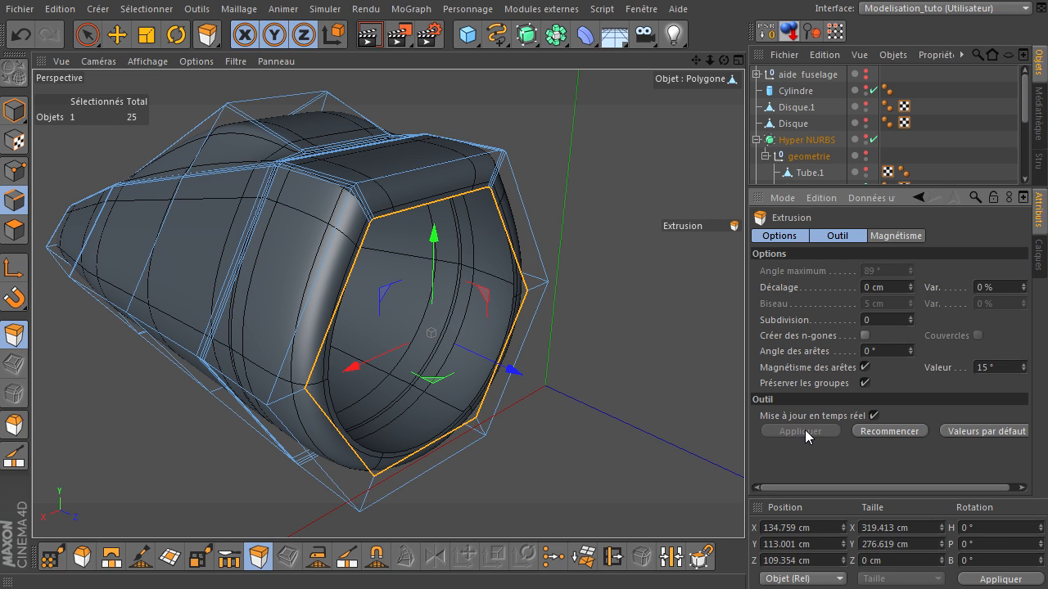
{"action": "left_click", "coordinate": [117, 35]}
{"action": "left_click_drag", "start_coordinate": [523, 373], "coordinate": [445, 359]}
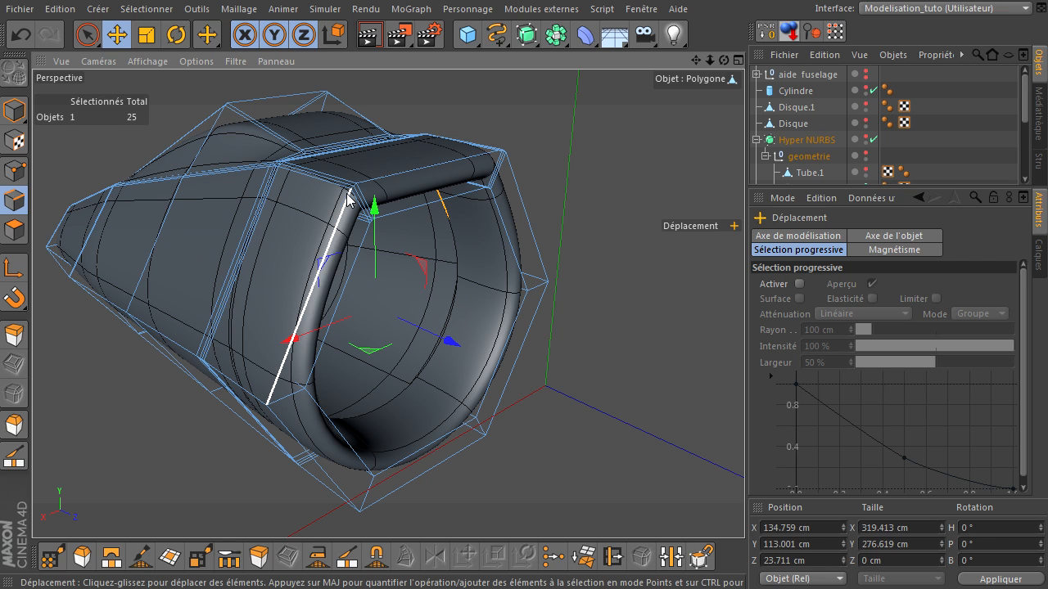
Loop-select both the outer and the inner edge loops of Polygone's rear rim
{"action": "right_click", "coordinate": [446, 292]}
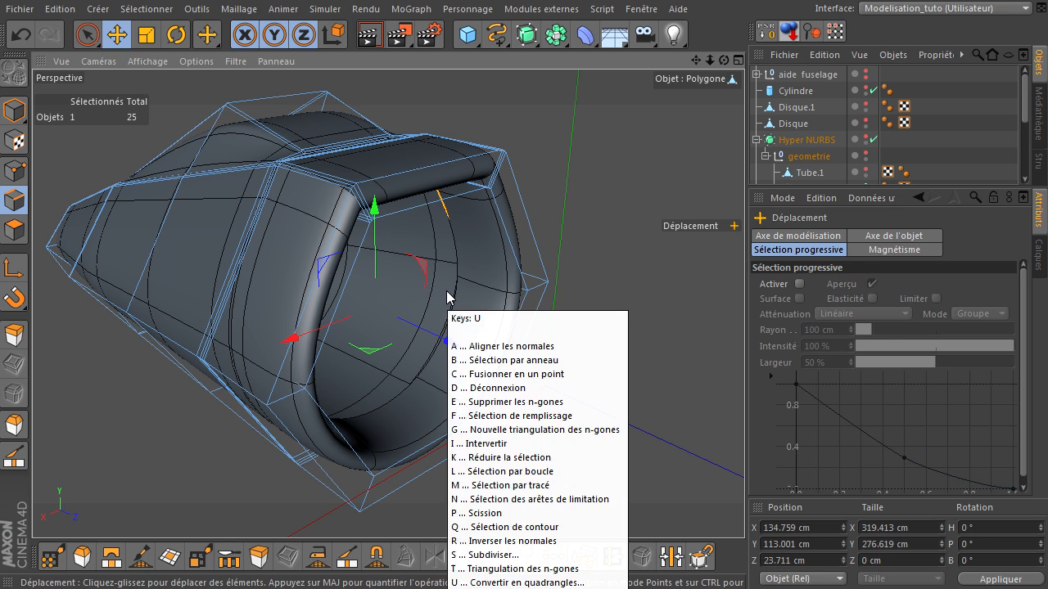
{"action": "left_click", "coordinate": [495, 475]}
{"action": "left_click", "coordinate": [464, 156]}
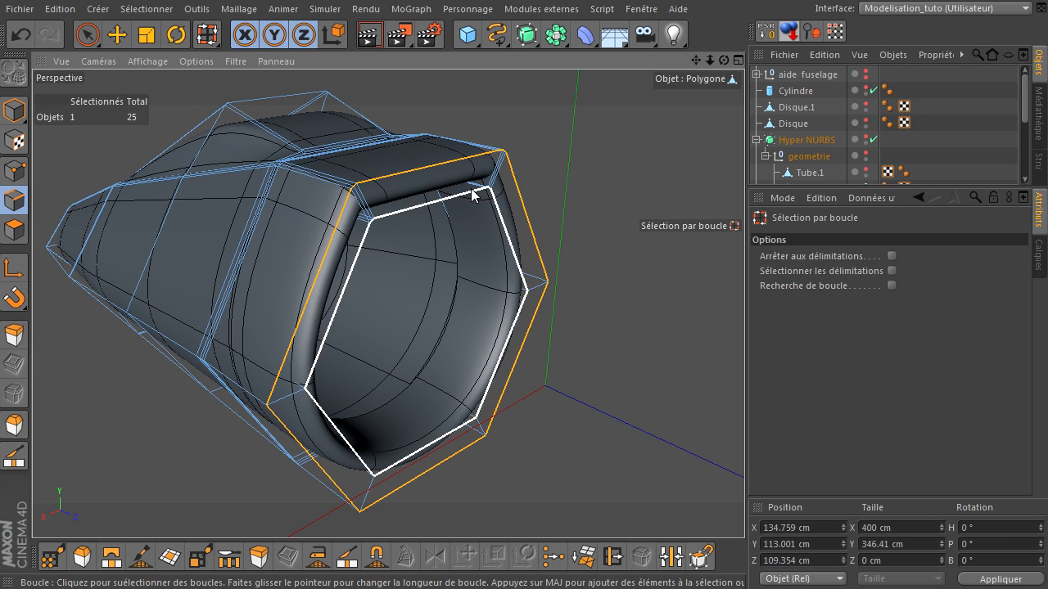
Bevel the two selected rim loops with a 2 cm inner offset and 1 subdivision
{"action": "key", "text": "m"}
{"action": "key", "text": "s"}
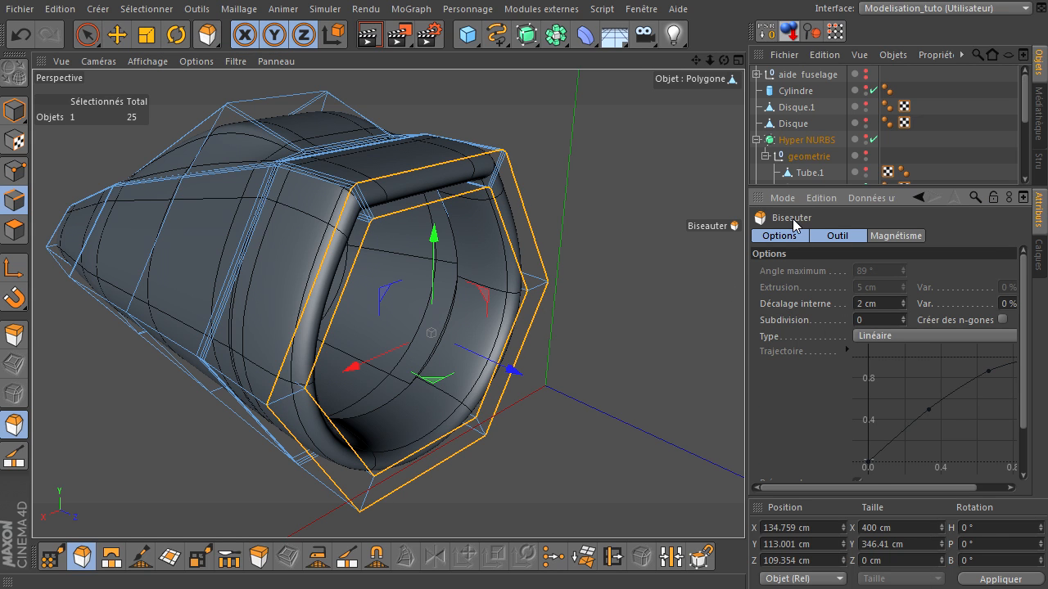
{"action": "left_click", "coordinate": [887, 308]}
{"action": "left_click", "coordinate": [884, 320]}
{"action": "type", "text": "1"}
{"action": "left_click", "coordinate": [884, 306]}
{"action": "left_click_drag", "start_coordinate": [1022, 307], "coordinate": [1024, 364]}
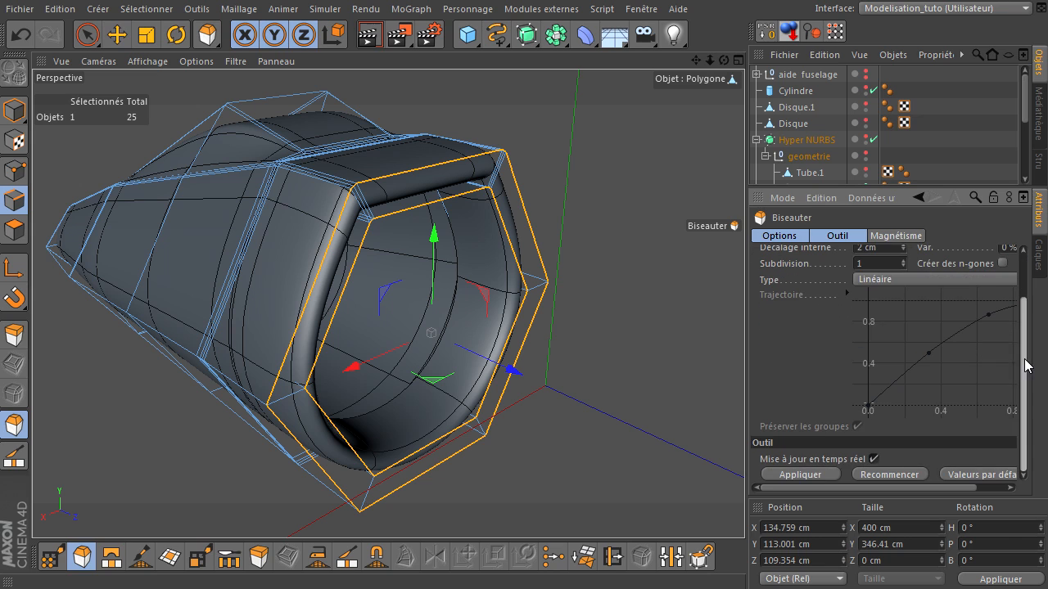
{"action": "left_click", "coordinate": [796, 473]}
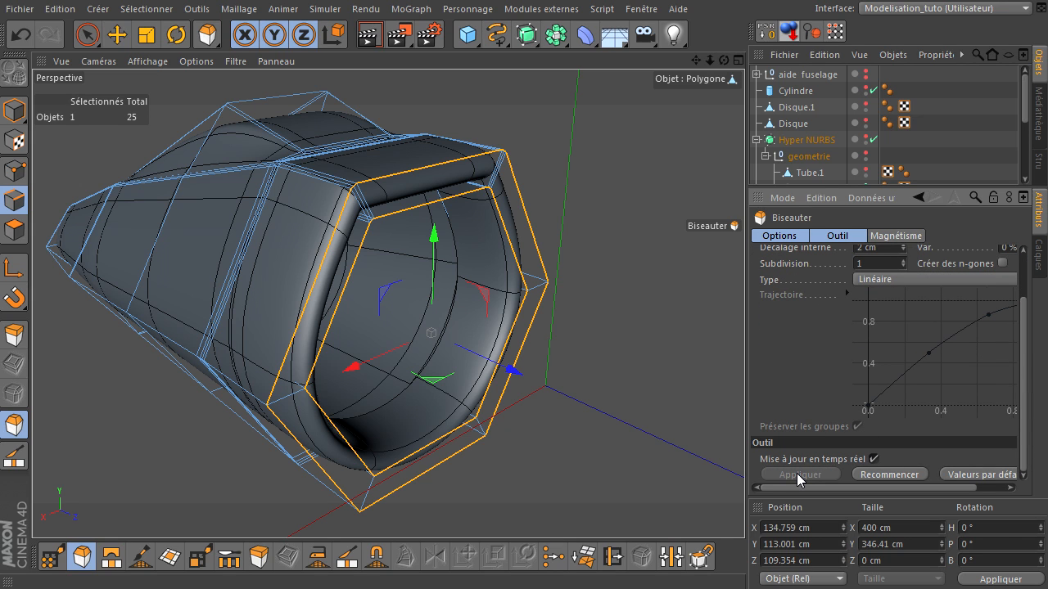
{"action": "left_click", "coordinate": [893, 262]}
{"action": "key", "text": "Return"}
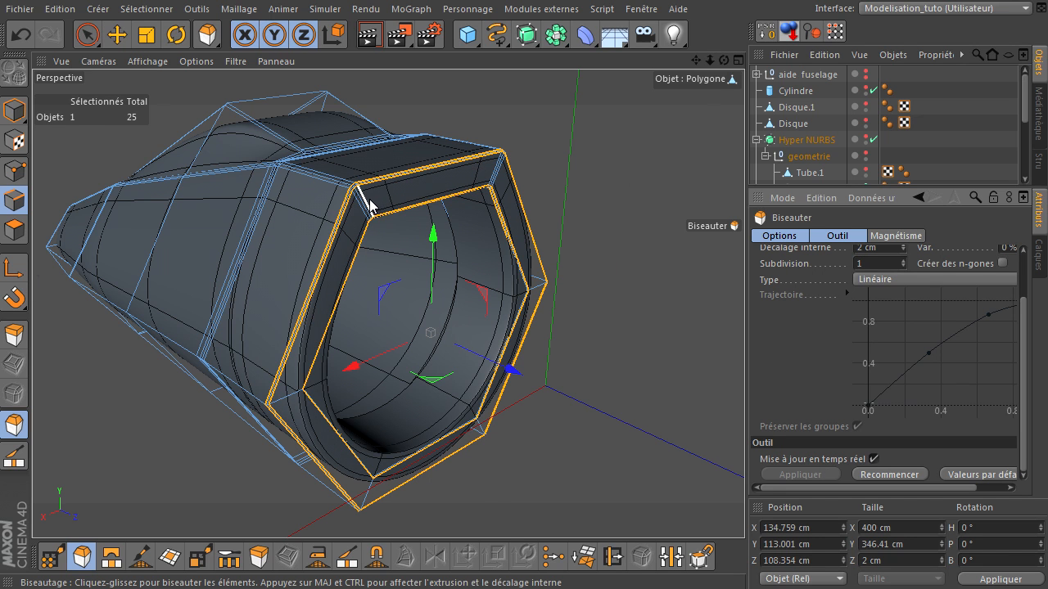
Restore the visibility of all ship parts below aide fuselage and render the perspective view to check the beveled rim
{"action": "scroll", "coordinate": [374, 203], "scroll_direction": "up", "scroll_amount": 5}
{"action": "scroll", "coordinate": [337, 241], "scroll_direction": "down", "scroll_amount": 10}
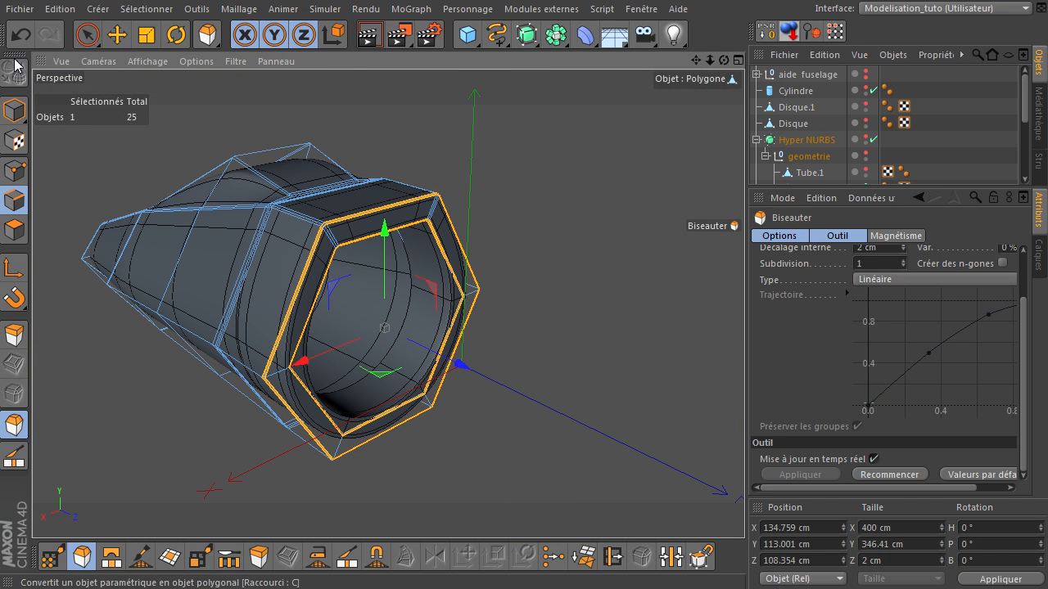
{"action": "left_click", "coordinate": [88, 35]}
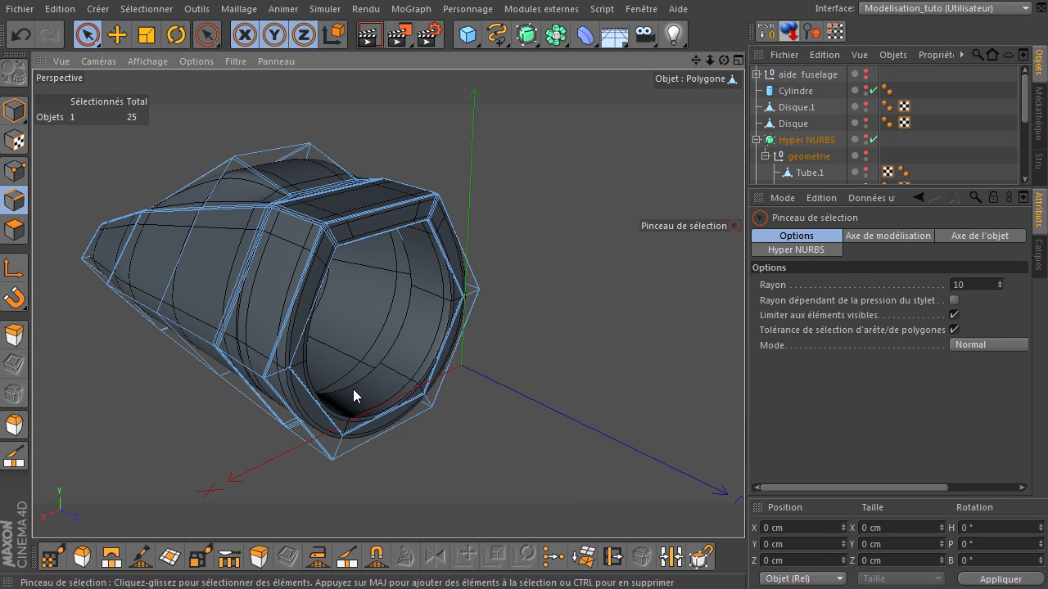
{"action": "left_click_drag", "start_coordinate": [353, 389], "coordinate": [371, 373], "text": "alt"}
{"action": "left_click_drag", "start_coordinate": [942, 189], "coordinate": [921, 339]}
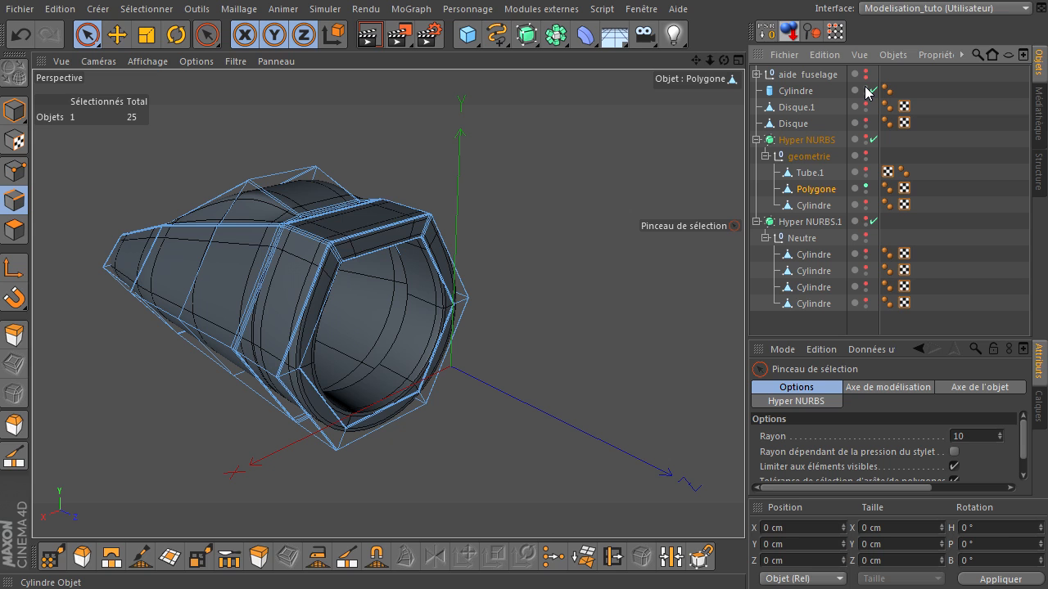
{"action": "left_click_drag", "start_coordinate": [868, 92], "coordinate": [868, 242]}
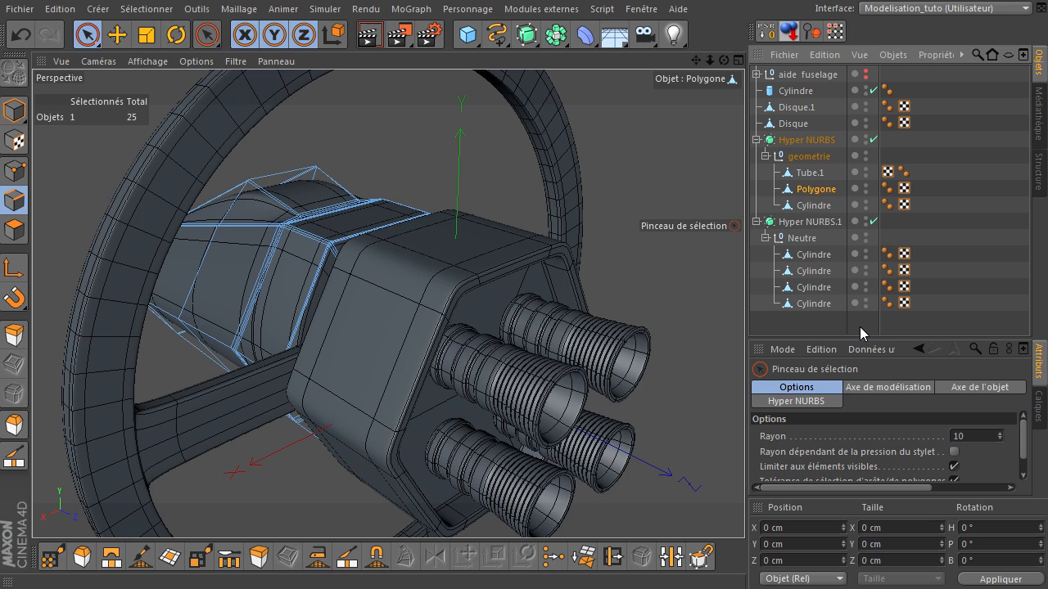
{"action": "left_click_drag", "start_coordinate": [724, 60], "coordinate": [462, 220]}
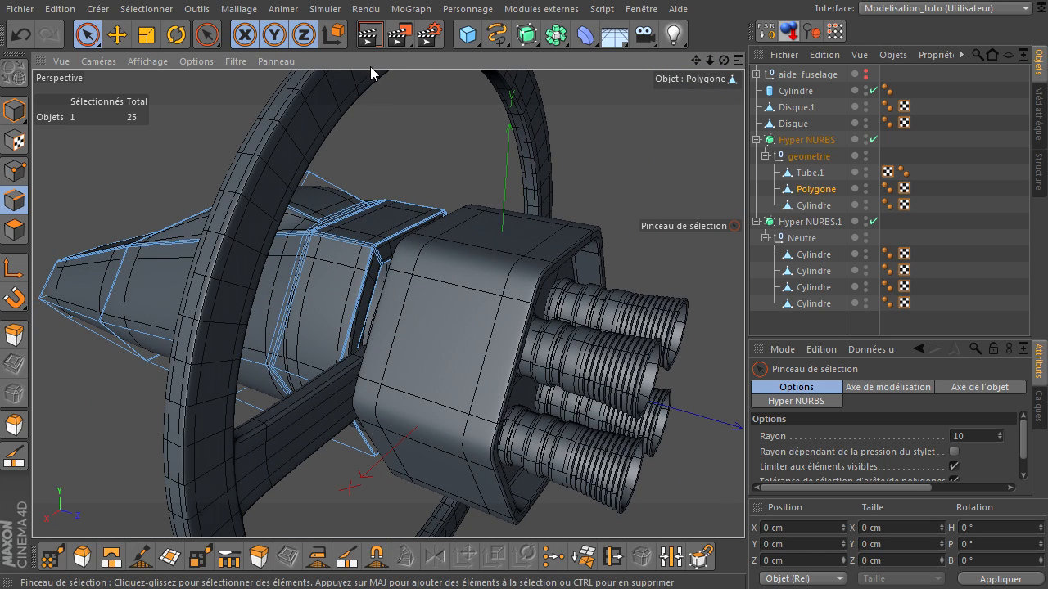
{"action": "left_click", "coordinate": [370, 34]}
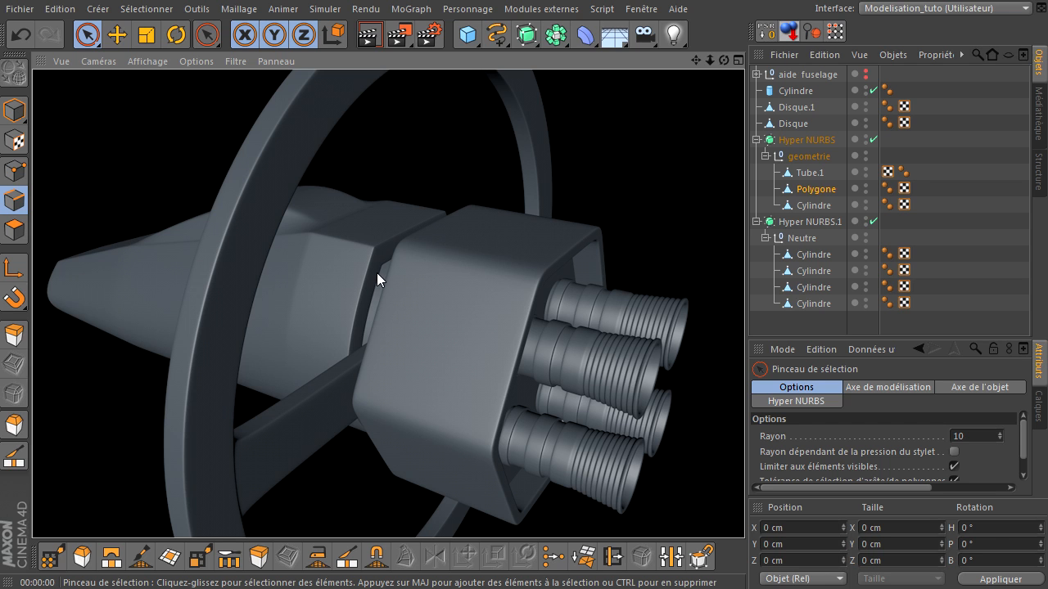
Hide Polygone and bring the rear face between the four engine nozzles into close view
{"action": "left_click", "coordinate": [866, 187]}
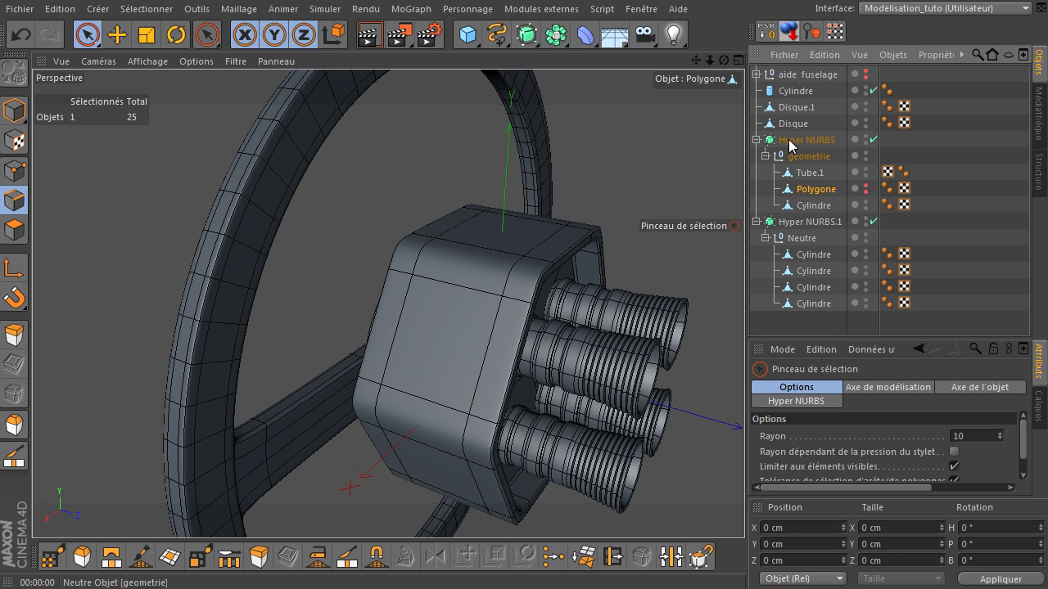
{"action": "left_click_drag", "start_coordinate": [724, 62], "coordinate": [589, 81]}
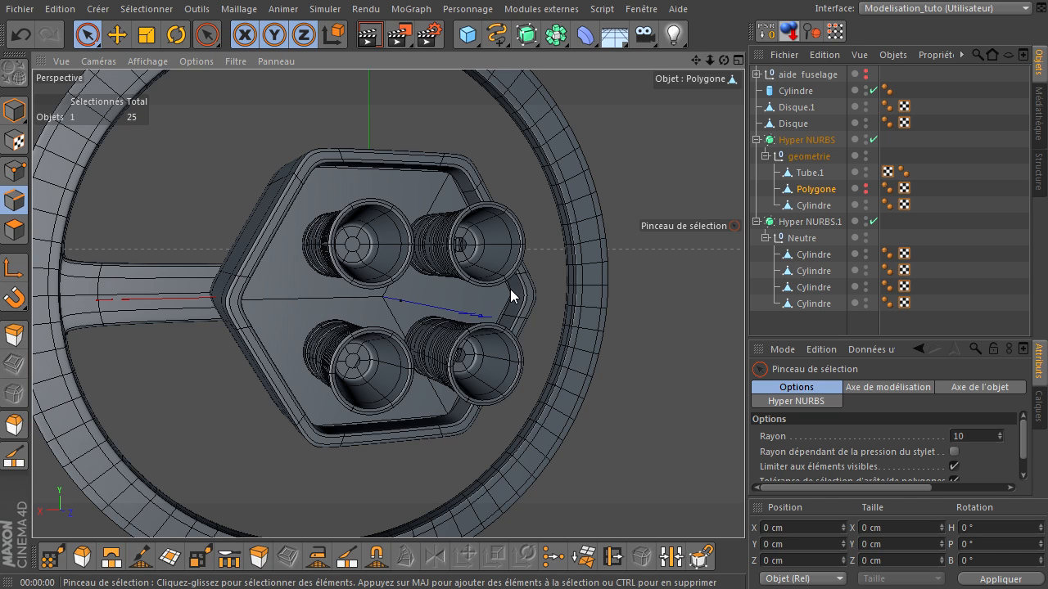
{"action": "left_click_drag", "start_coordinate": [709, 60], "coordinate": [262, 308]}
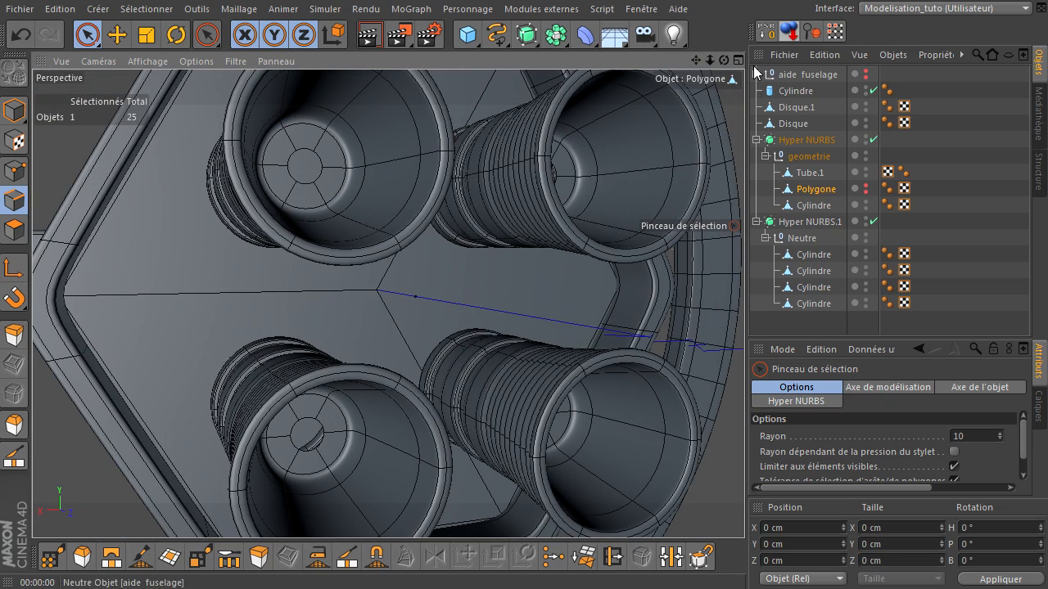
{"action": "left_click_drag", "start_coordinate": [724, 61], "coordinate": [745, 409]}
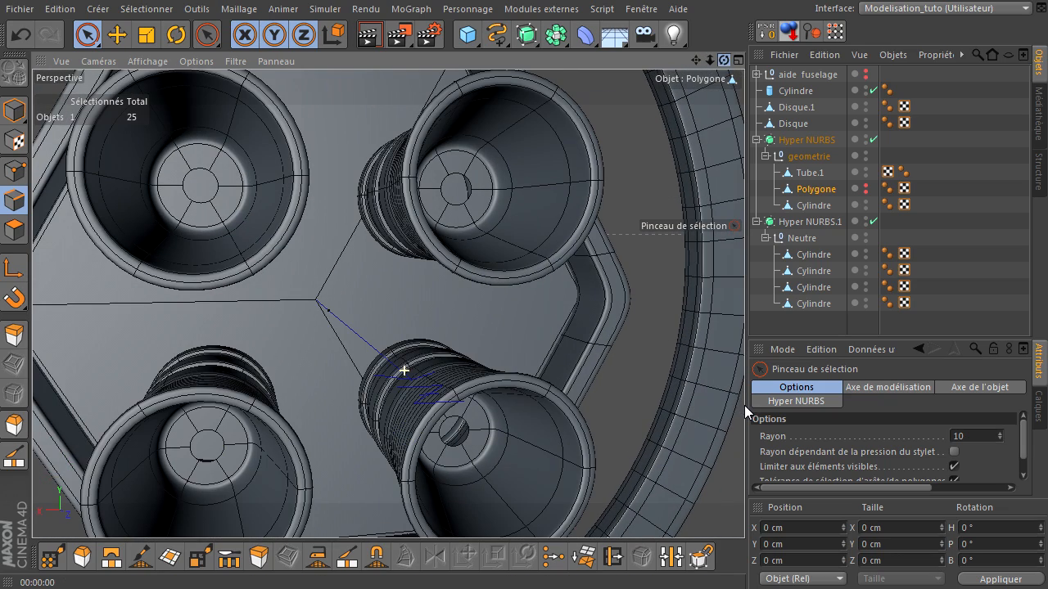
Add a Capsule primitive at the scene origin and frame it beside the nozzles
{"action": "left_click", "coordinate": [467, 34]}
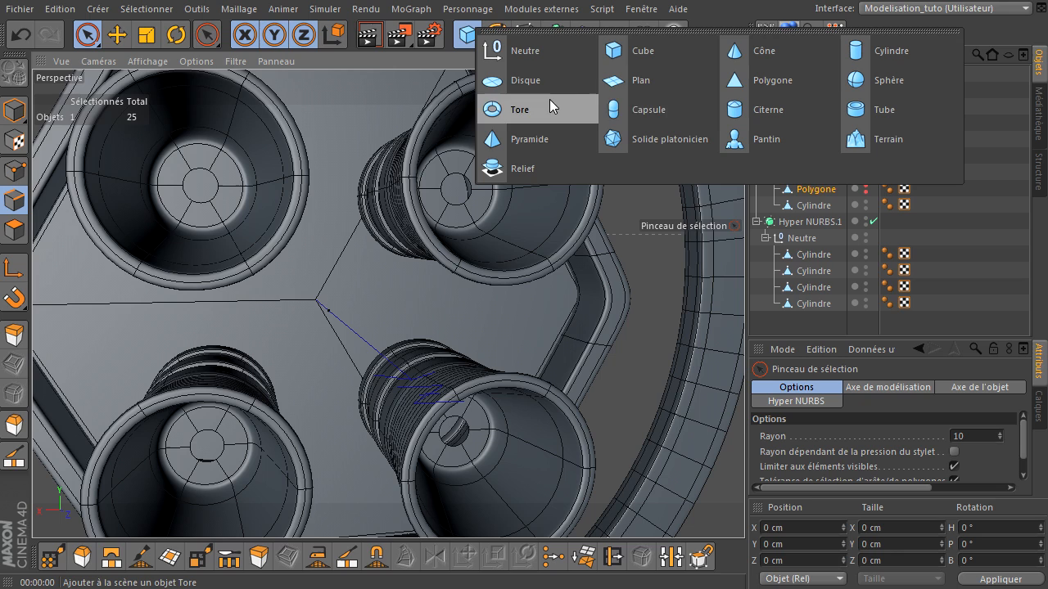
{"action": "left_click", "coordinate": [649, 109]}
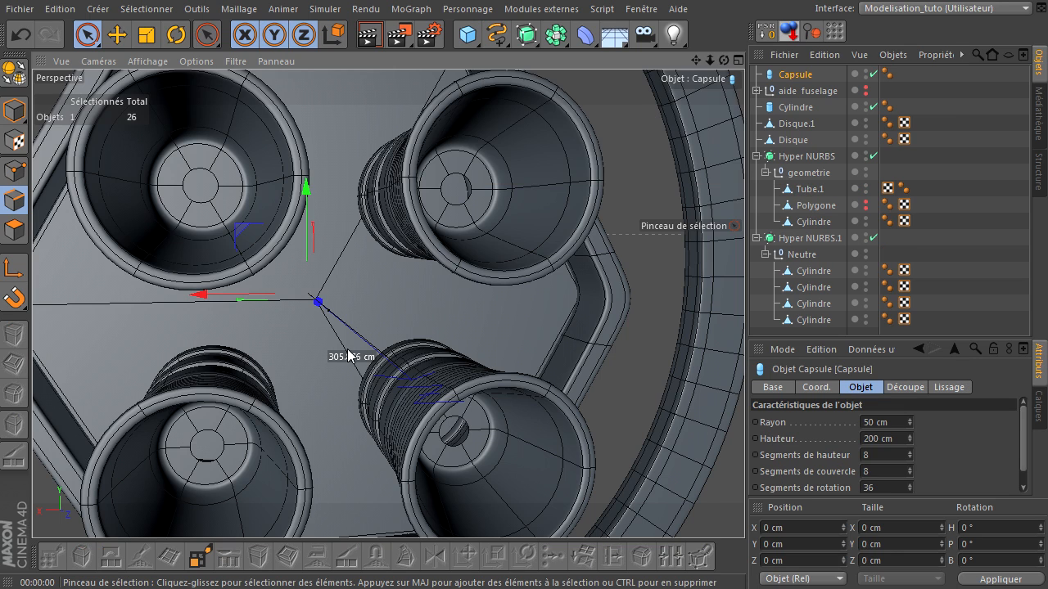
{"action": "scroll", "coordinate": [335, 351], "scroll_direction": "down", "scroll_amount": 3}
{"action": "left_click_drag", "start_coordinate": [724, 61], "coordinate": [512, 258]}
{"action": "left_click_drag", "start_coordinate": [369, 313], "coordinate": [626, 297]}
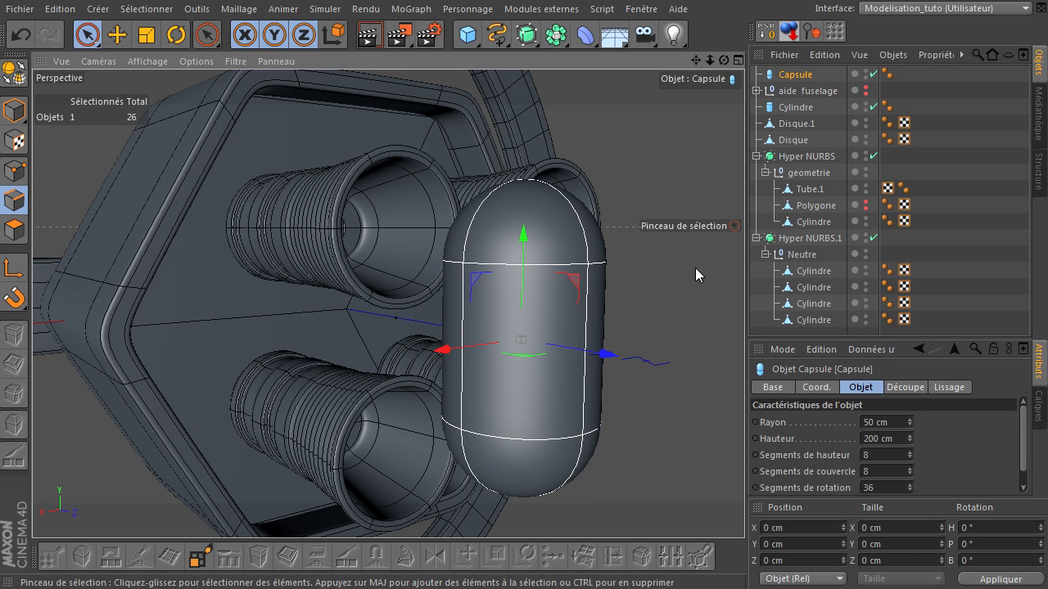
Set the capsule's radius to 15 cm, height to 100 cm and height segments to 1, and convert it to an editable polygon object
{"action": "left_click", "coordinate": [896, 424]}
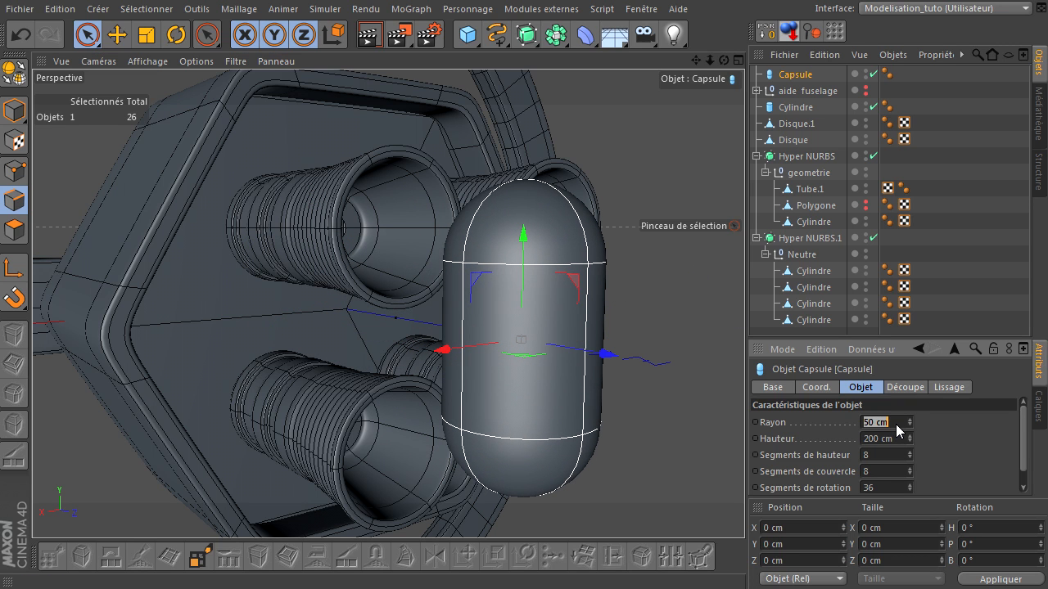
{"action": "type", "text": "15"}
{"action": "key", "text": "Tab"}
{"action": "type", "text": "10"}
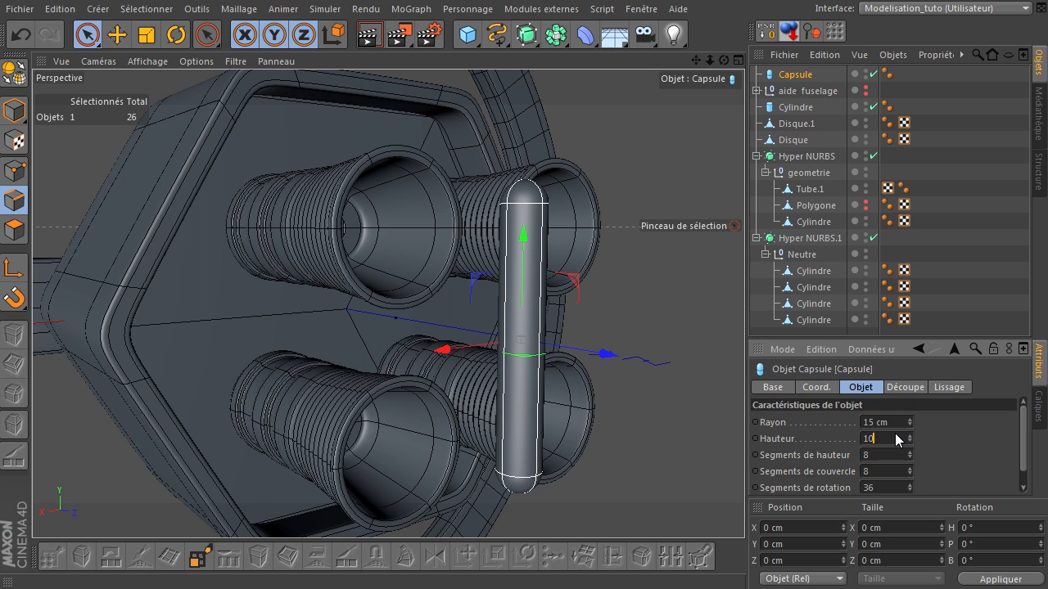
{"action": "type", "text": "0"}
{"action": "key", "text": "Return"}
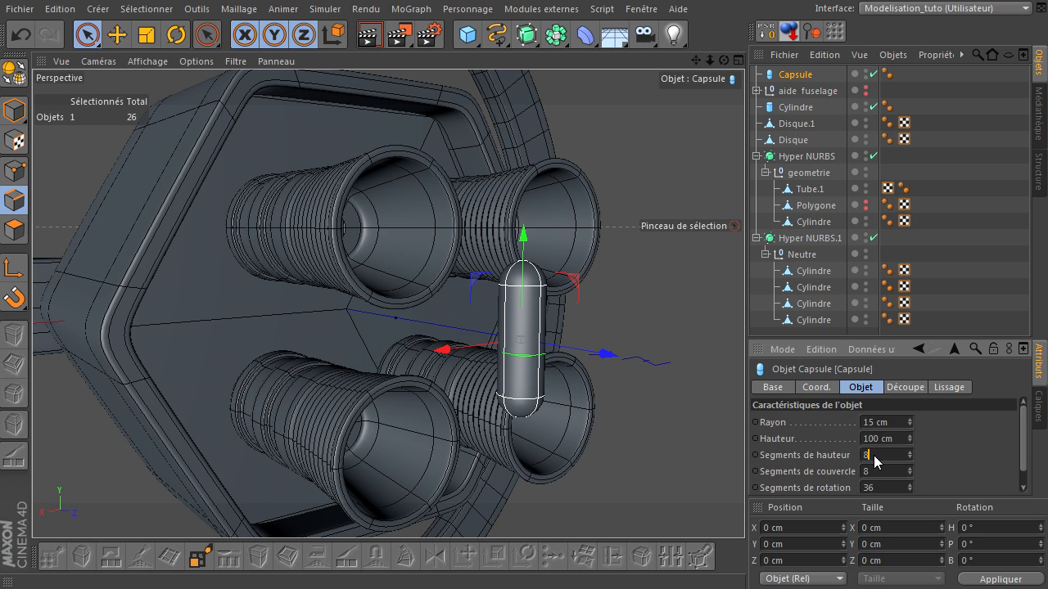
{"action": "key", "text": "Return"}
{"action": "left_click_drag", "start_coordinate": [914, 337], "coordinate": [914, 250]}
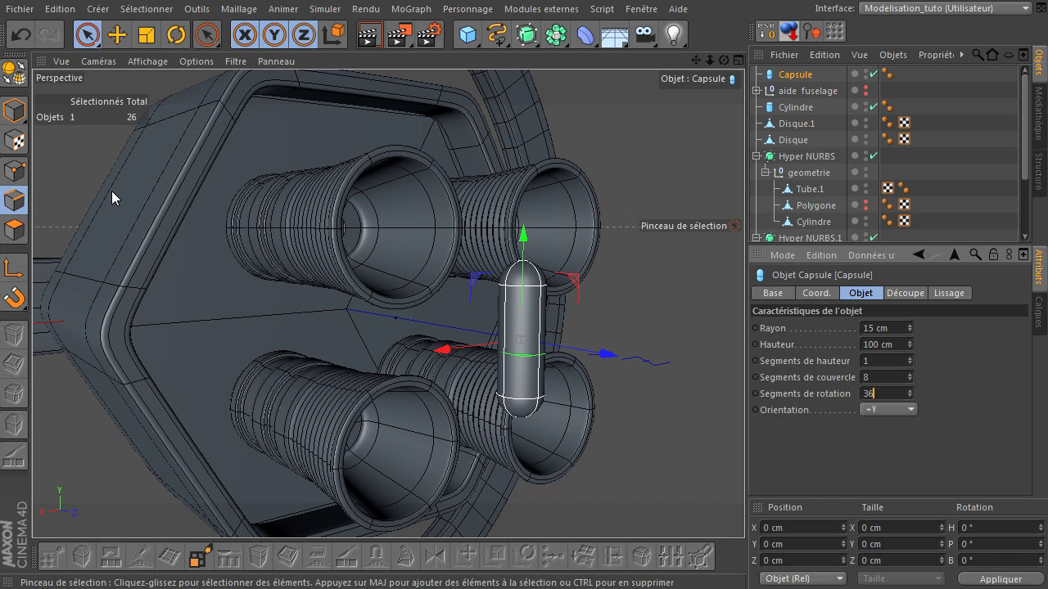
{"action": "left_click", "coordinate": [14, 73]}
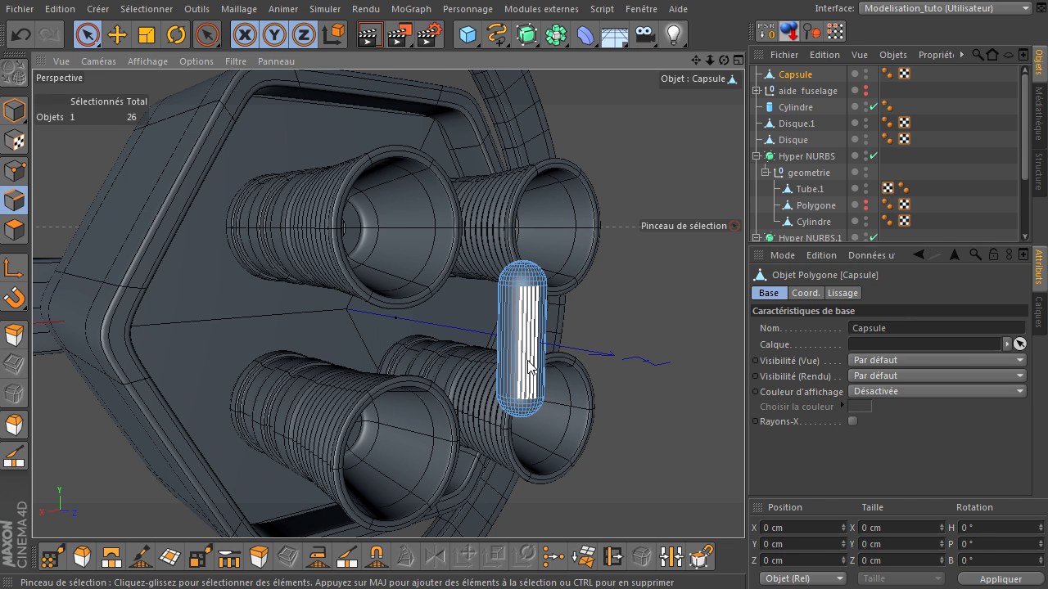
{"action": "scroll", "coordinate": [527, 360], "scroll_direction": "up", "scroll_amount": 5}
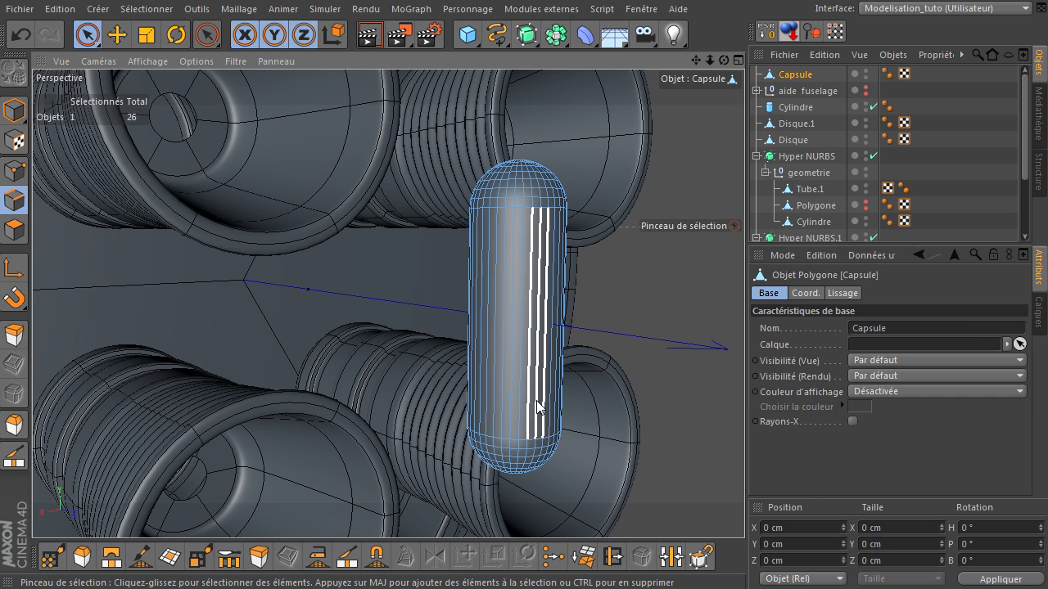
Cut five horizontal edge loops around the capsule's straight section with the Knife in loop mode, two of them toward the lower end
{"action": "left_click", "coordinate": [15, 230]}
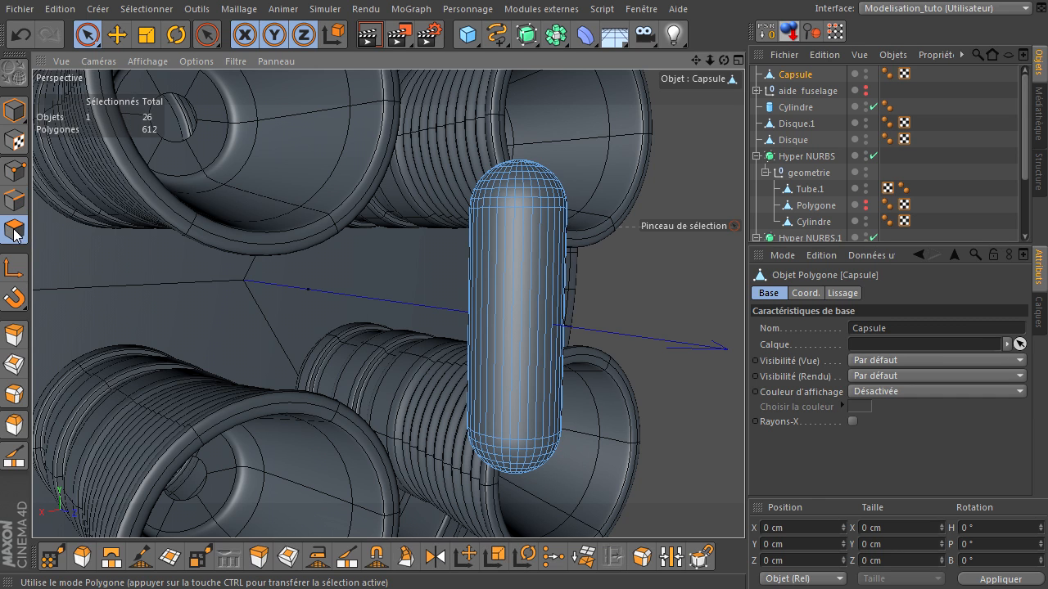
{"action": "key", "text": "k"}
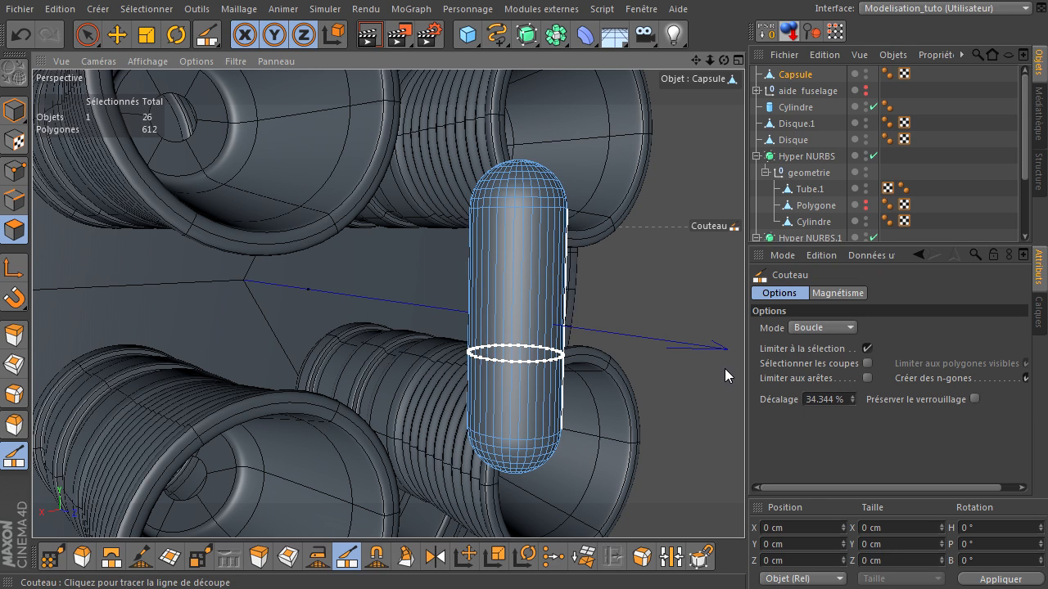
{"action": "scroll", "coordinate": [538, 282], "scroll_direction": "up", "scroll_amount": 3}
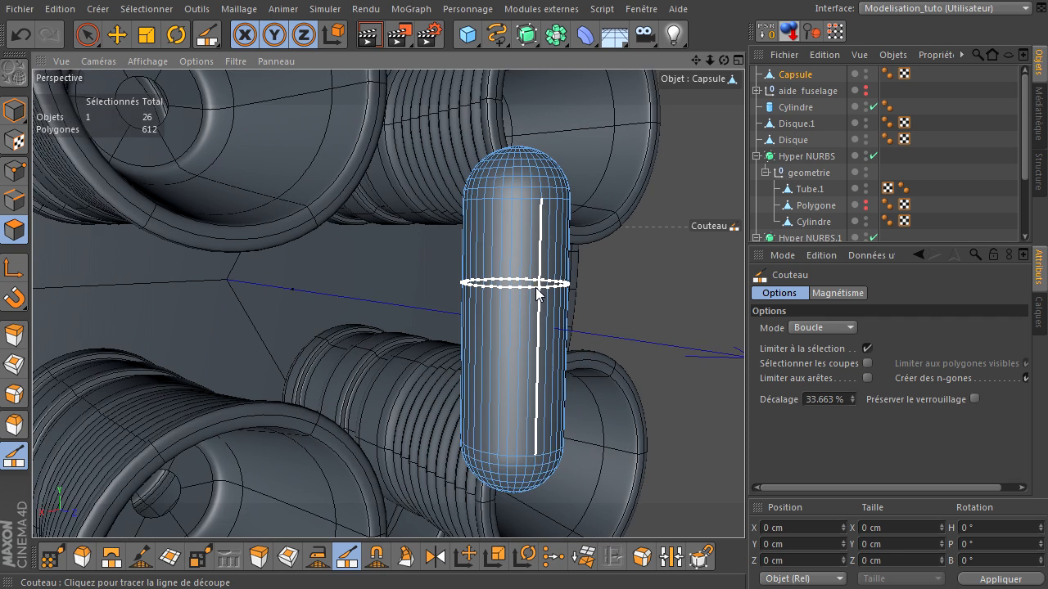
{"action": "left_click", "coordinate": [540, 218]}
{"action": "left_click", "coordinate": [536, 250]}
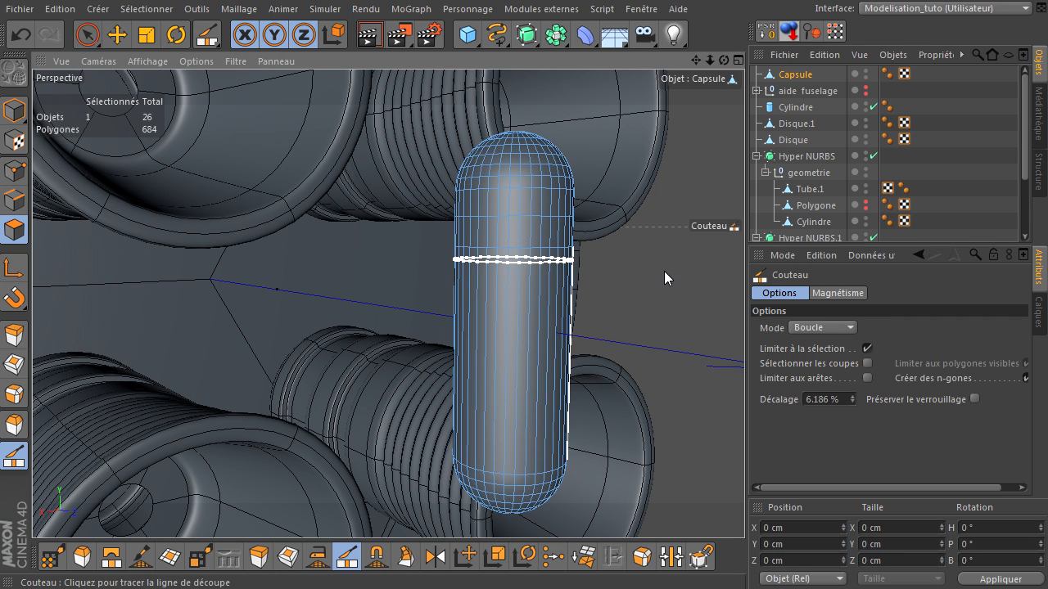
{"action": "left_click", "coordinate": [533, 284]}
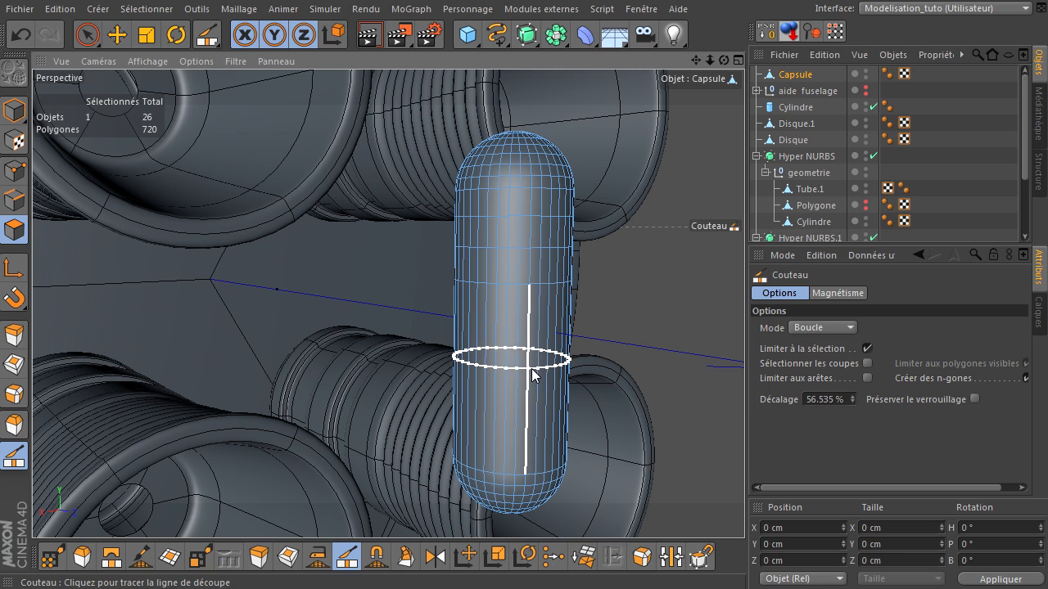
{"action": "left_click", "coordinate": [531, 368]}
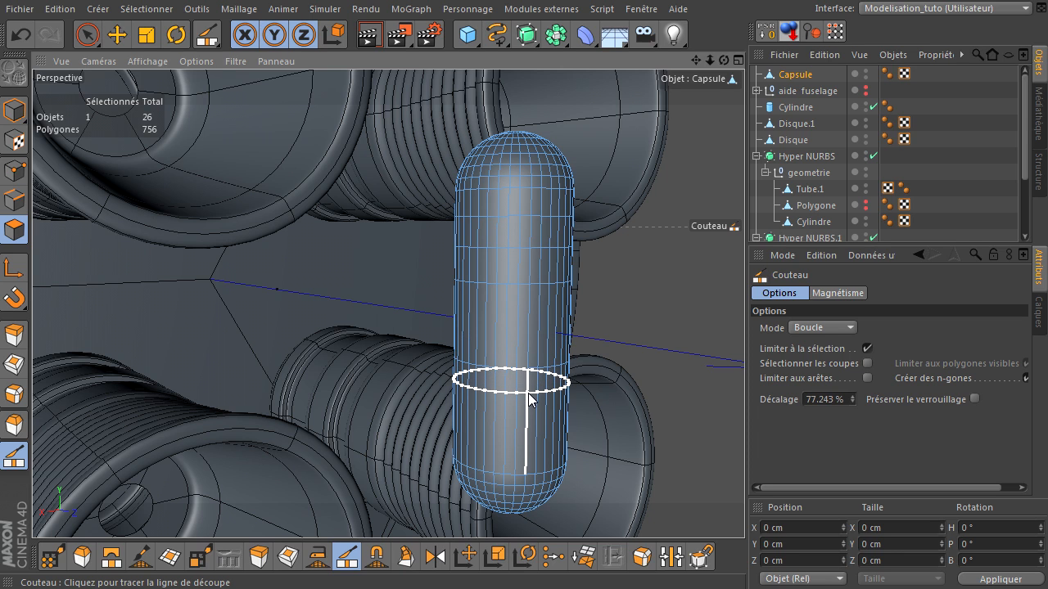
{"action": "left_click", "coordinate": [528, 393]}
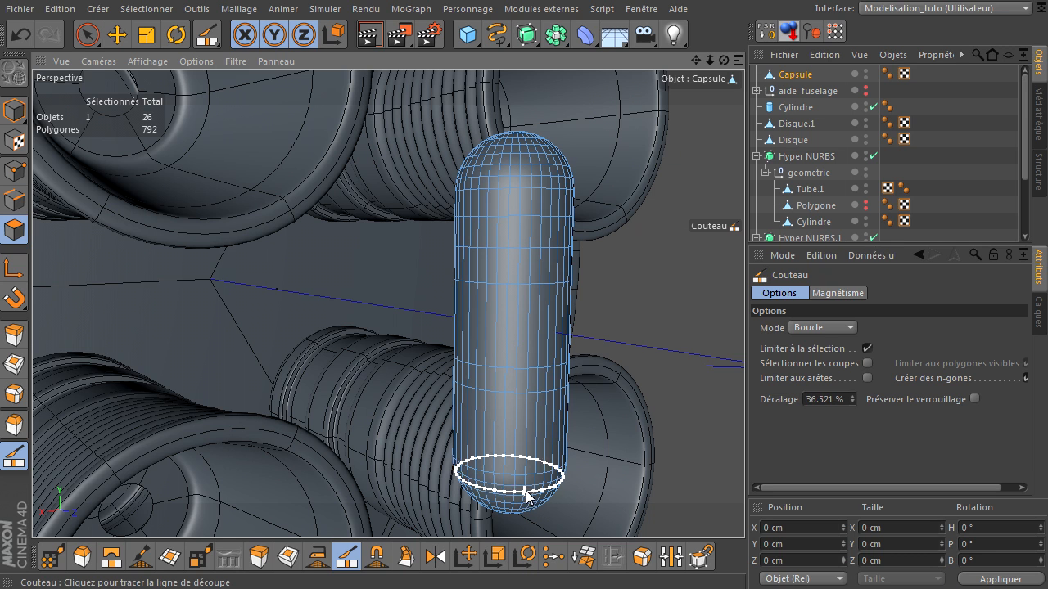
{"action": "left_click", "coordinate": [87, 37]}
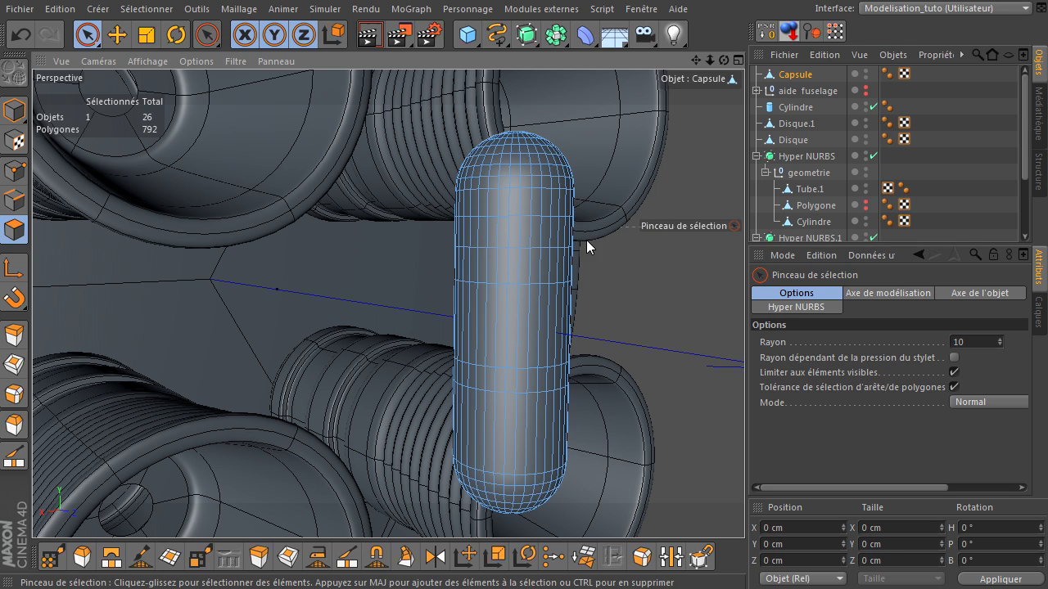
Extrude the capsule's upper polygon band inward by -1.4 cm and scale it along Y to about 2.2 cm high
{"action": "key", "text": "u"}
{"action": "key", "text": "l"}
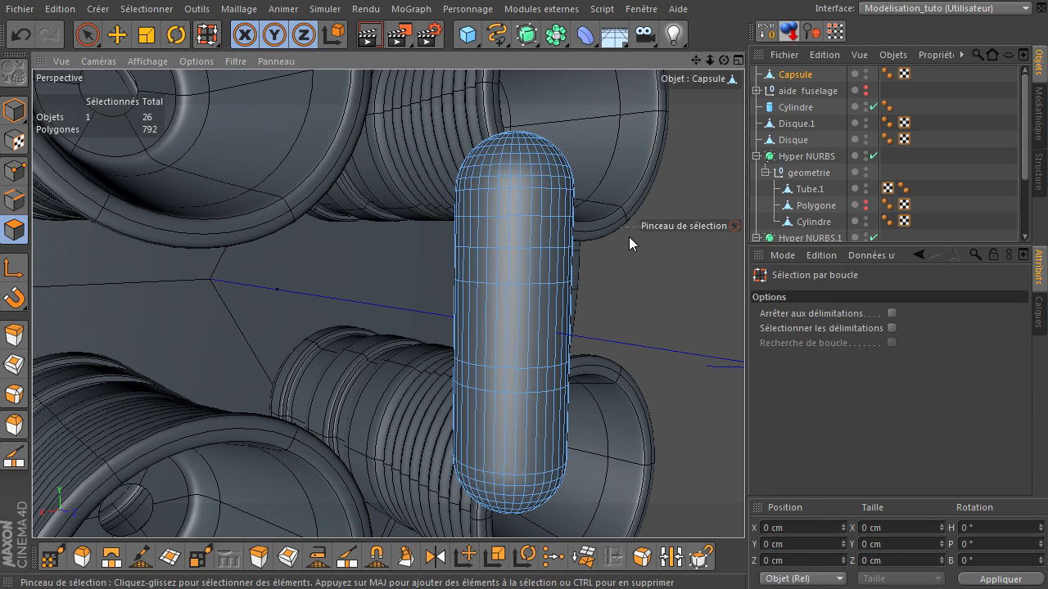
{"action": "left_click", "coordinate": [558, 233]}
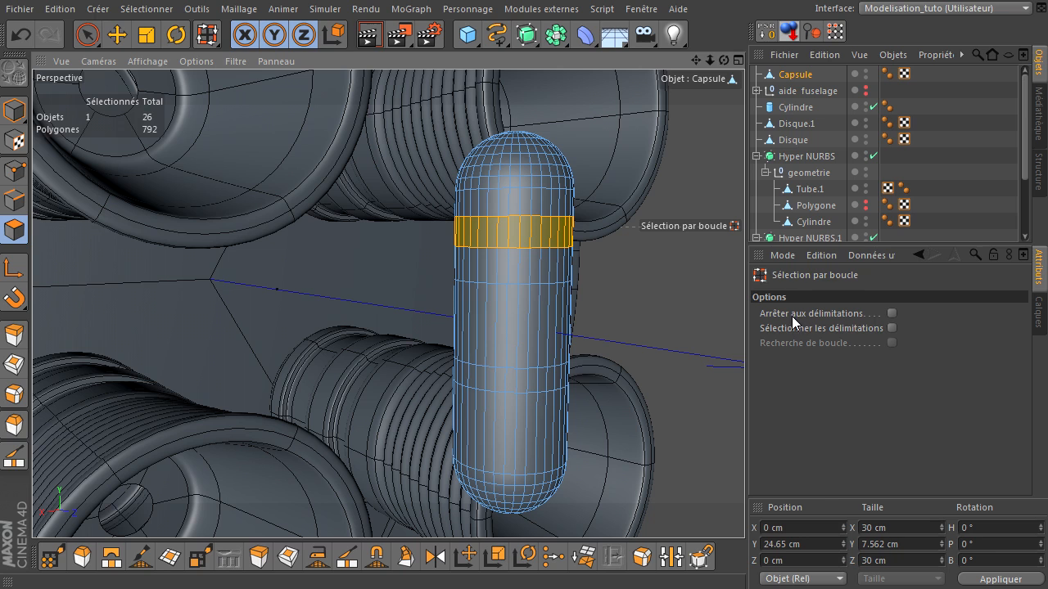
{"action": "key", "text": "d"}
{"action": "left_click_drag", "start_coordinate": [689, 288], "coordinate": [744, 405]}
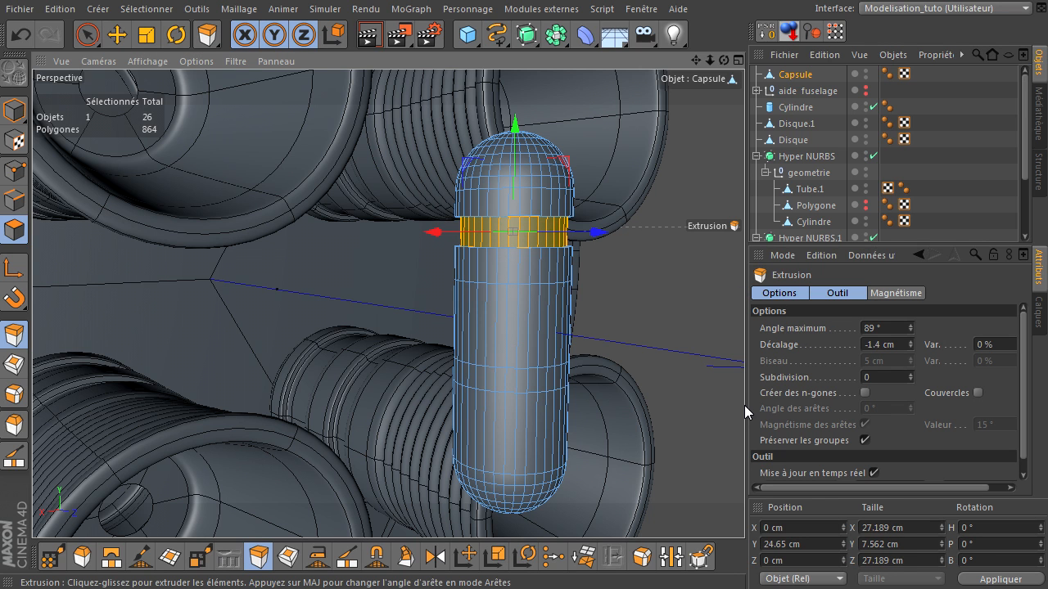
{"action": "left_click", "coordinate": [147, 35]}
{"action": "left_click_drag", "start_coordinate": [514, 125], "coordinate": [513, 212]}
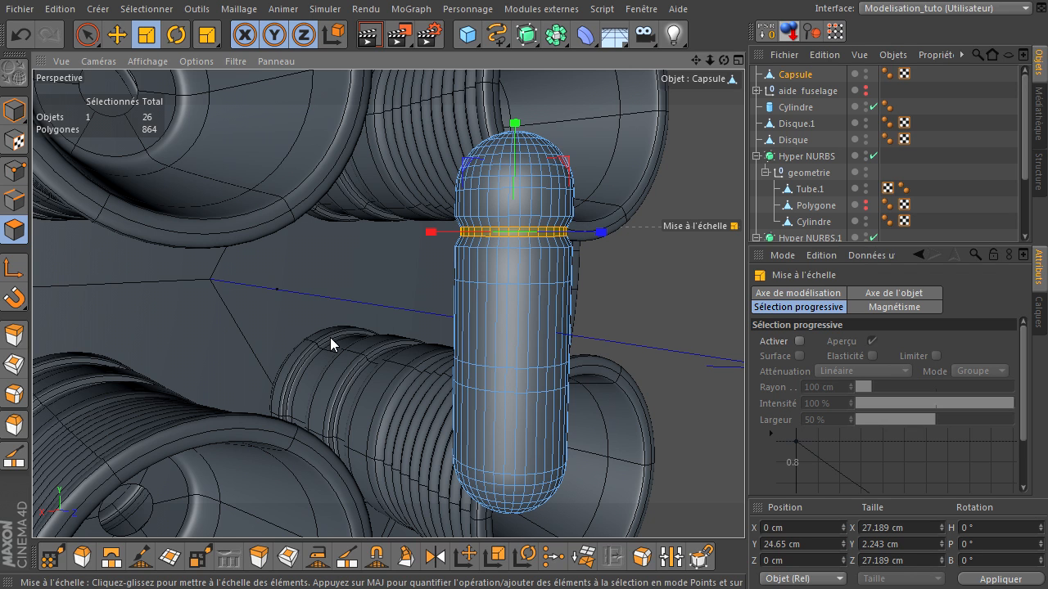
Extrude the capsule's wide middle polygon band outward by 3.4 cm and scale it along Y to about 13.5 cm high
{"action": "key", "text": "u"}
{"action": "key", "text": "l"}
{"action": "left_click", "coordinate": [495, 331]}
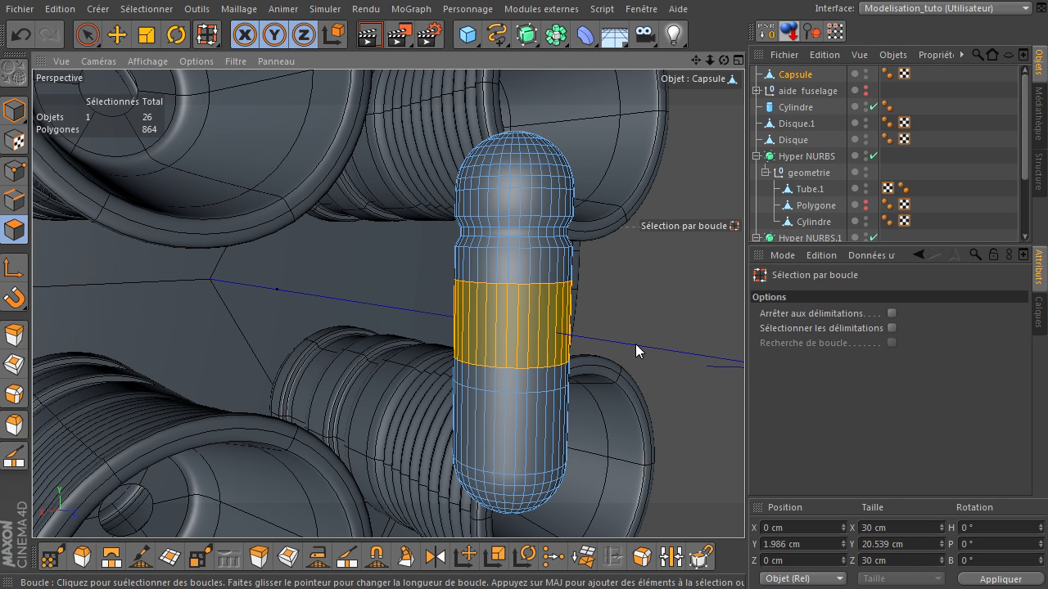
{"action": "key", "text": "d"}
{"action": "left_click_drag", "start_coordinate": [744, 405], "coordinate": [744, 405]}
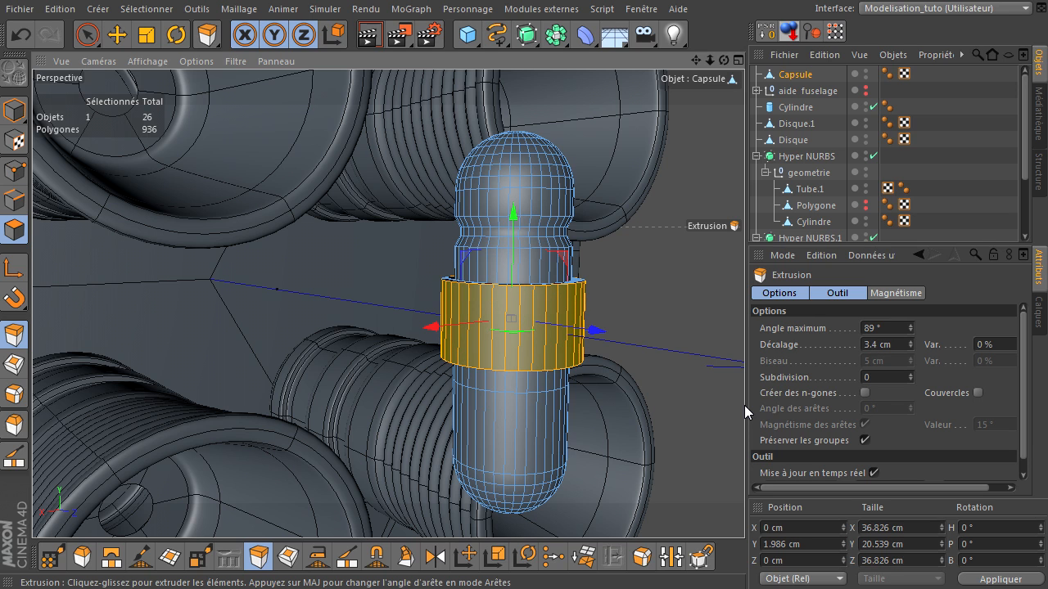
{"action": "left_click", "coordinate": [147, 34]}
{"action": "left_click_drag", "start_coordinate": [513, 212], "coordinate": [513, 254]}
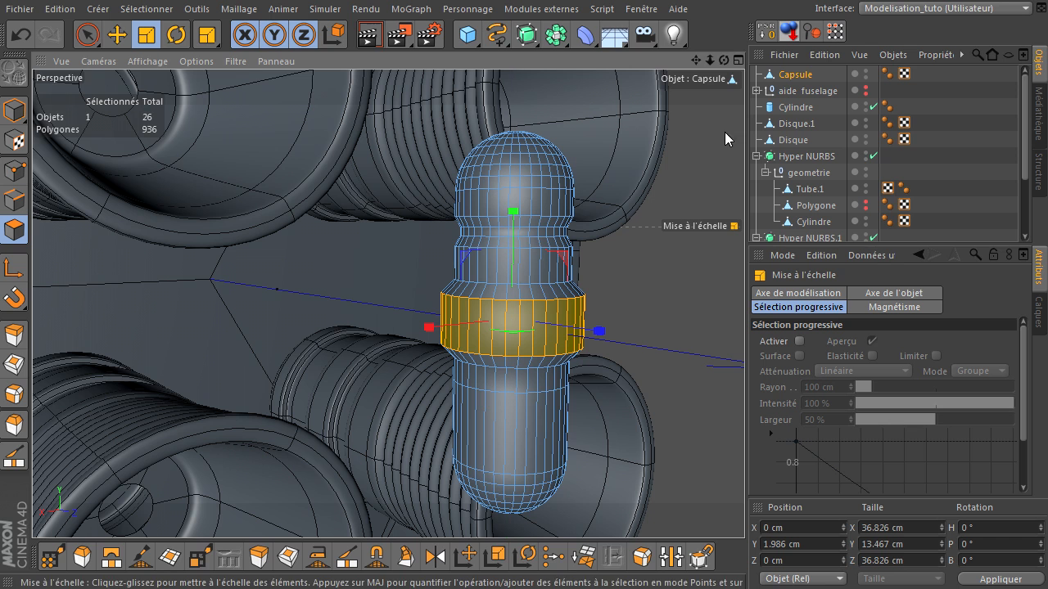
{"action": "left_click_drag", "start_coordinate": [695, 61], "coordinate": [743, 405]}
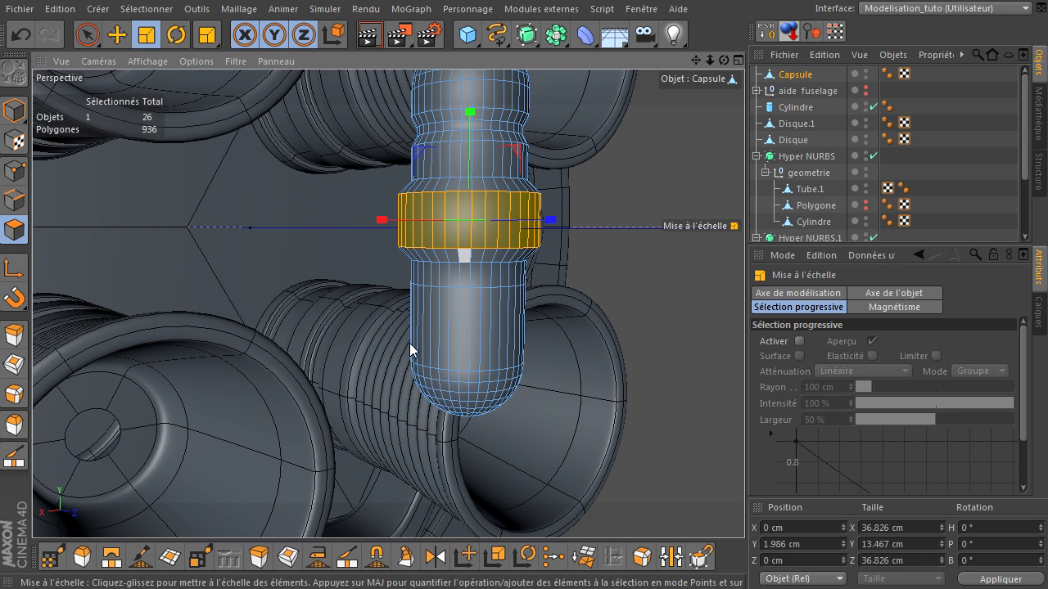
{"action": "key", "text": "u"}
{"action": "key", "text": "l"}
{"action": "left_click", "coordinate": [485, 329]}
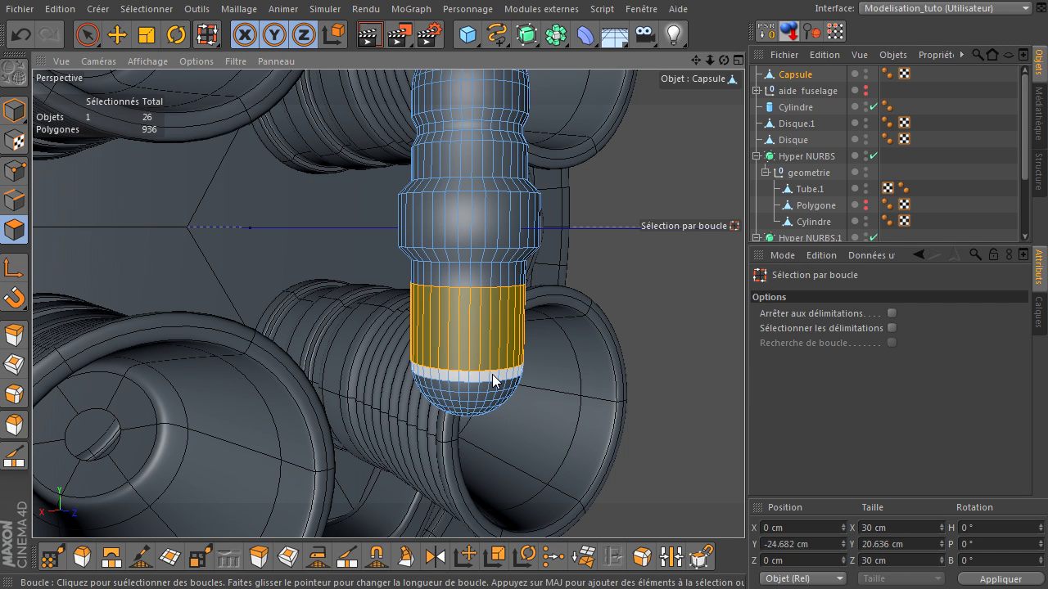
{"action": "left_click", "coordinate": [491, 375], "text": "shift"}
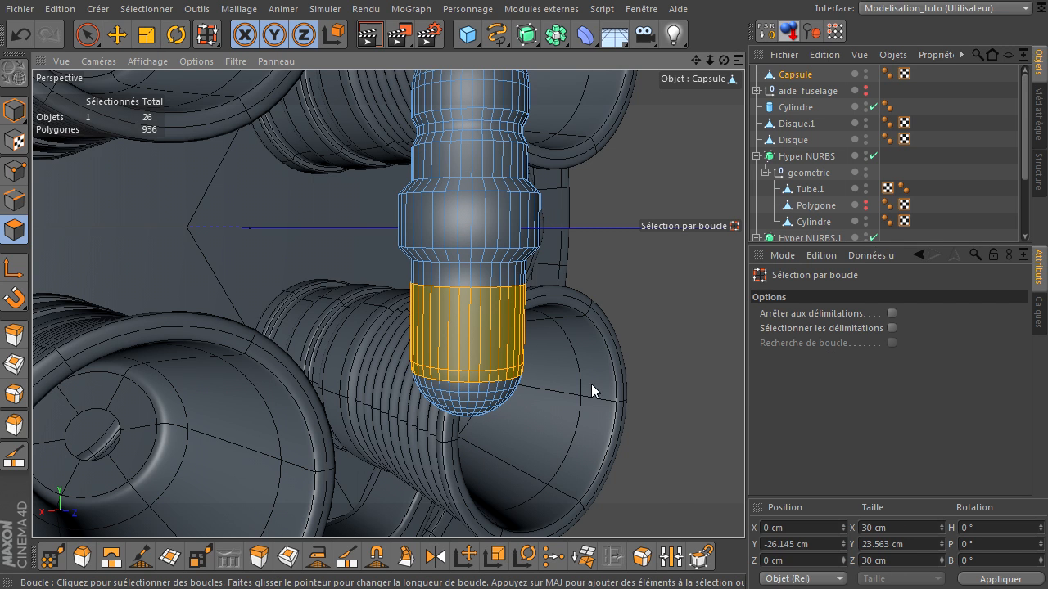
{"action": "key", "text": "space"}
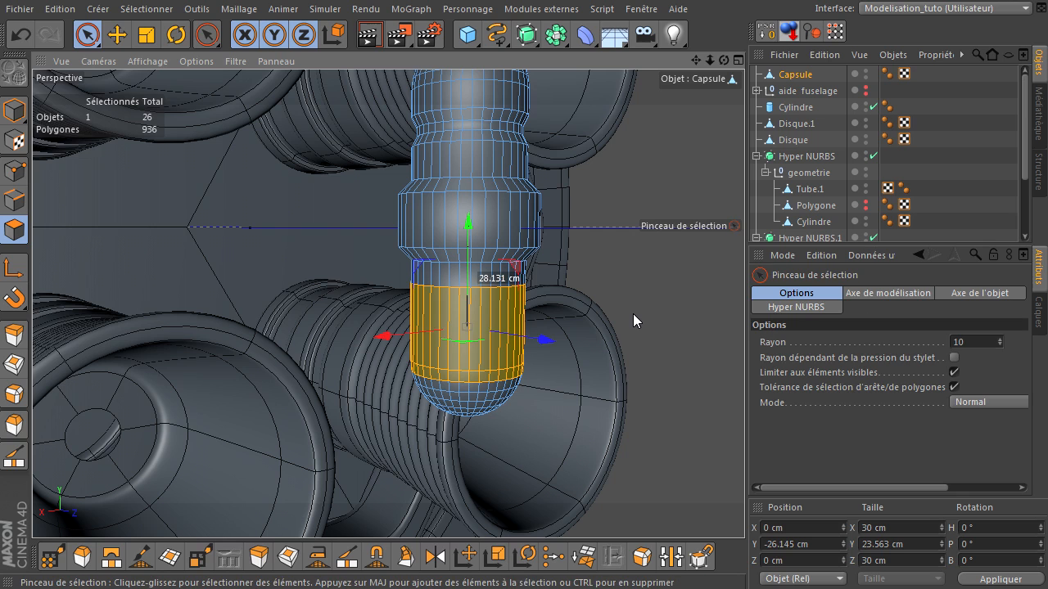
{"action": "left_click", "coordinate": [633, 313]}
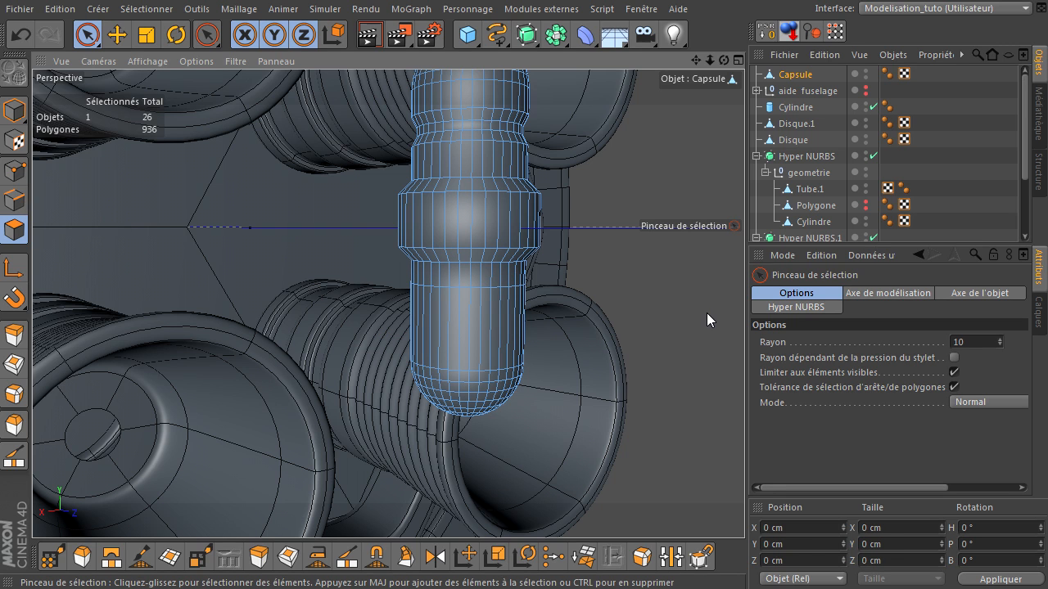
Select the lowest cut edge loop and use it as the boundary to fill-select all polygons of the capsule's lower end
{"action": "left_click", "coordinate": [14, 202]}
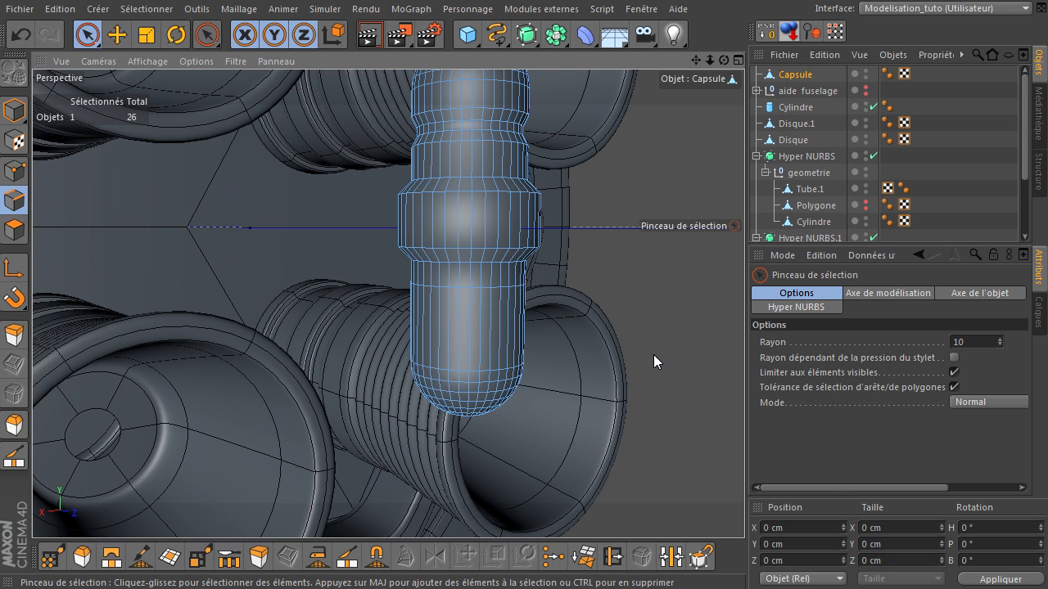
{"action": "key", "text": "u"}
{"action": "key", "text": "l"}
{"action": "left_click", "coordinate": [503, 287]}
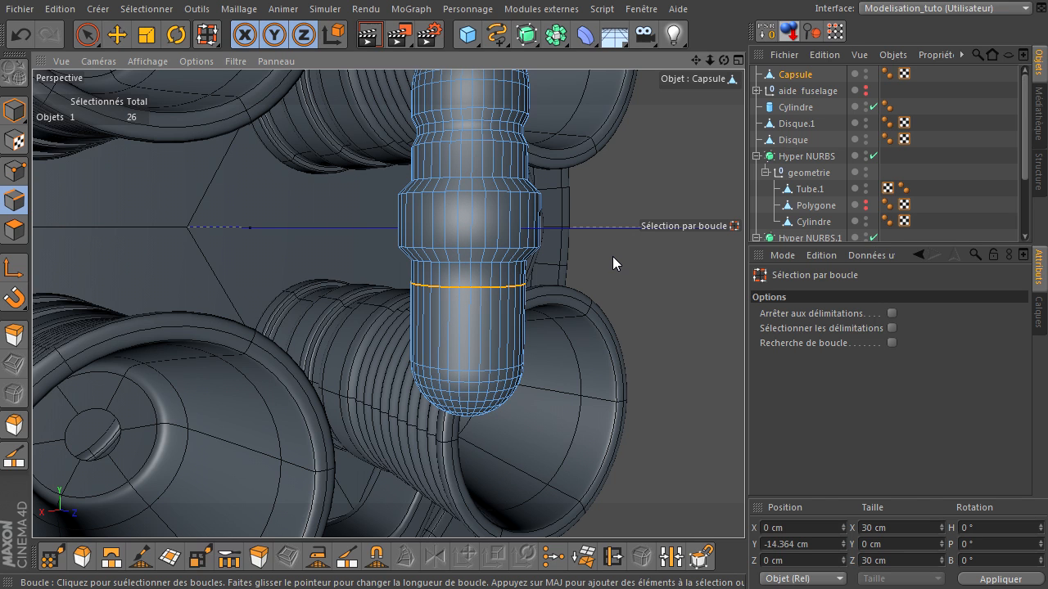
{"action": "key", "text": "u"}
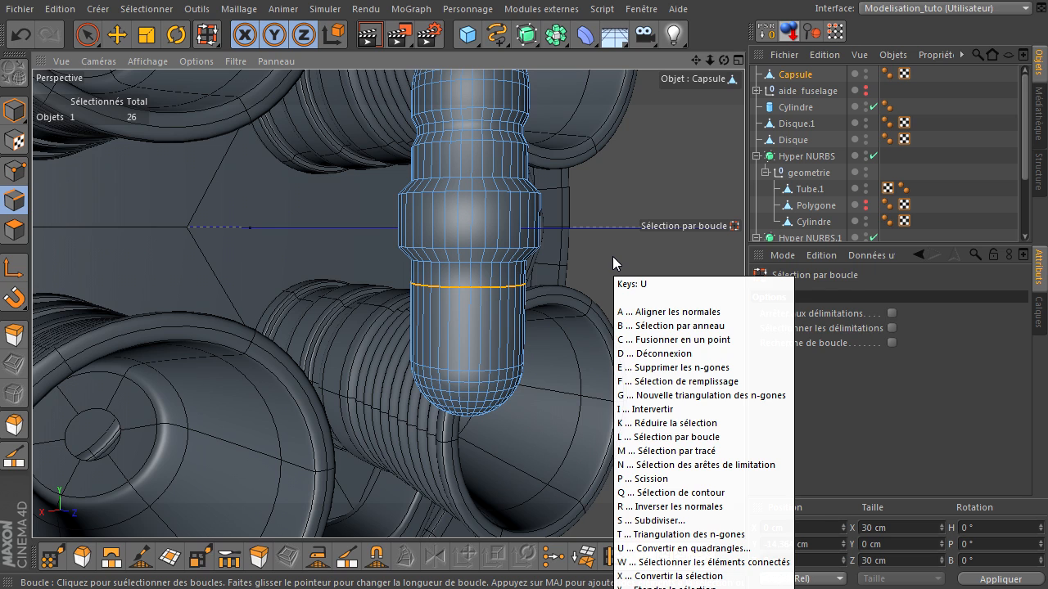
{"action": "key", "text": "f"}
{"action": "key", "text": "u"}
{"action": "key", "text": "f"}
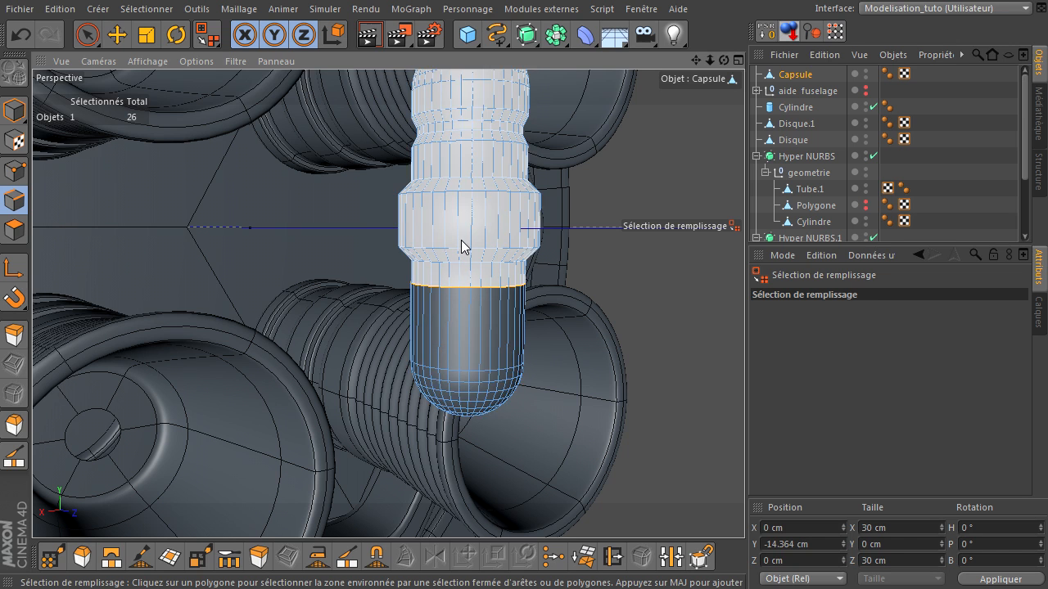
{"action": "left_click", "coordinate": [471, 367]}
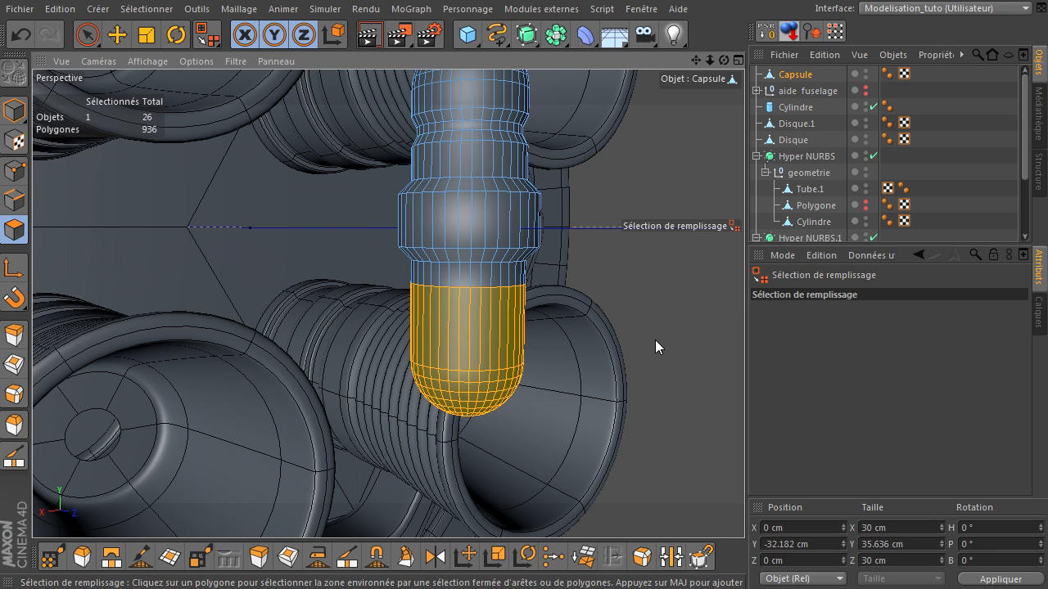
Extrude the capsule's lower end outward by 5.5 cm and move it down along Y by about 4.8 cm
{"action": "key", "text": "d"}
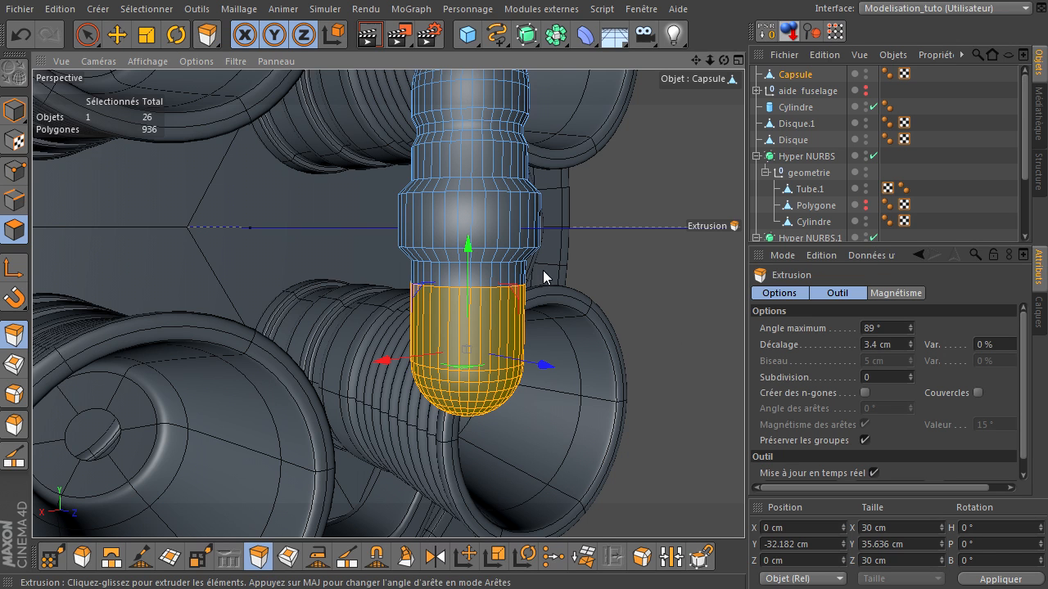
{"action": "left_click_drag", "start_coordinate": [609, 265], "coordinate": [652, 265]}
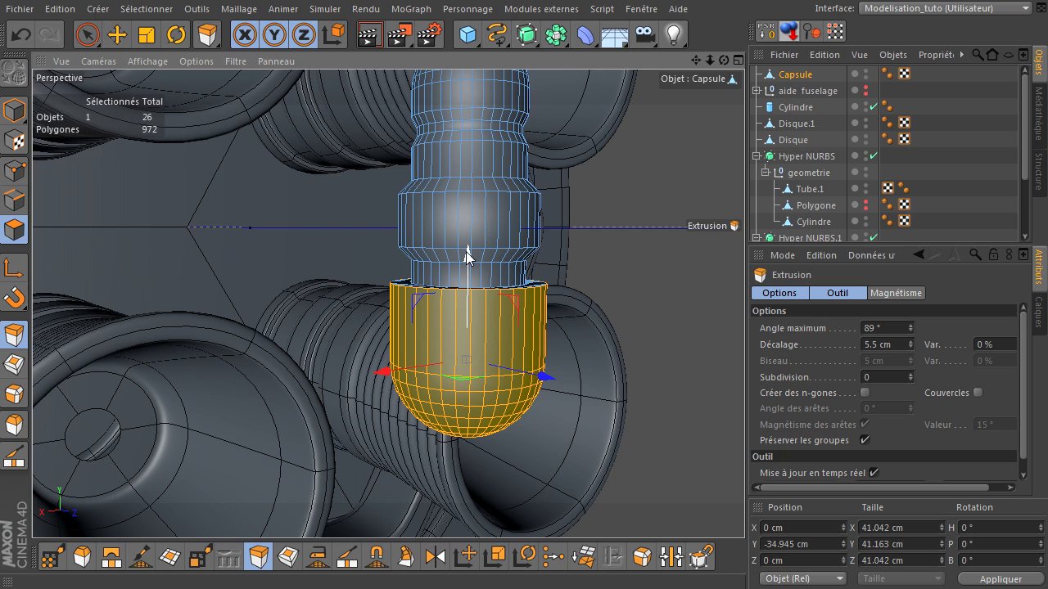
{"action": "left_click", "coordinate": [120, 40]}
{"action": "left_click_drag", "start_coordinate": [466, 259], "coordinate": [470, 278]}
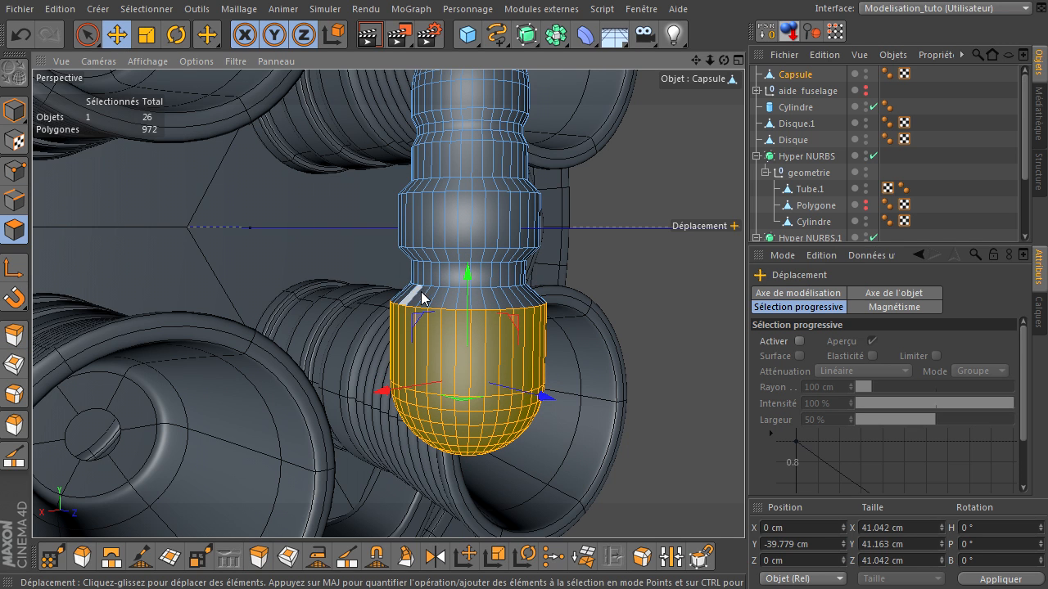
{"action": "left_click", "coordinate": [667, 279]}
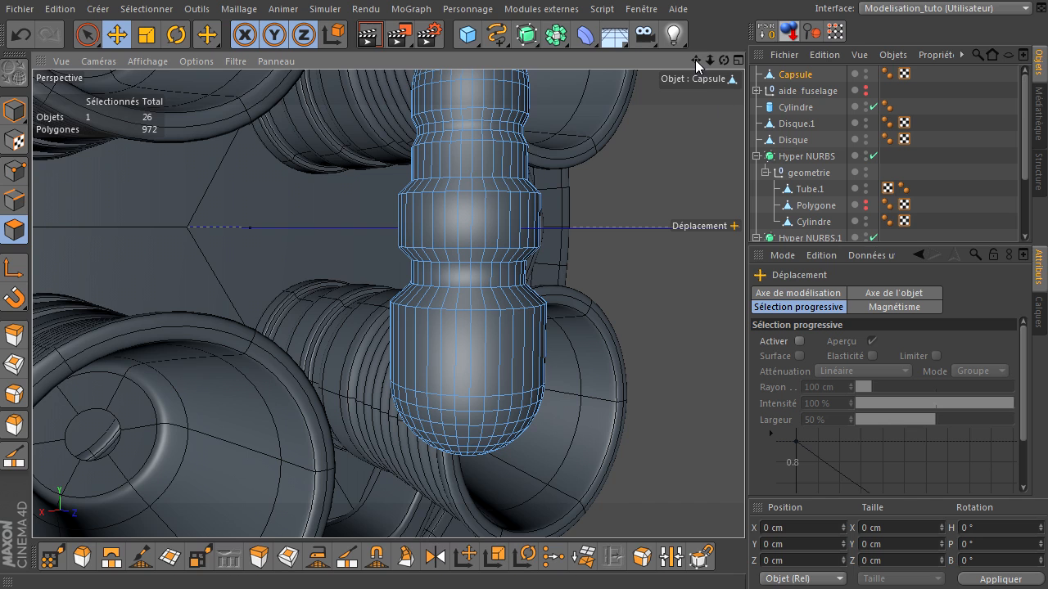
Loop-select the ten horizontal edge loops bordering the capsule's upper groove, raised middle band and enlarged lower end
{"action": "left_click_drag", "start_coordinate": [695, 60], "coordinate": [744, 405]}
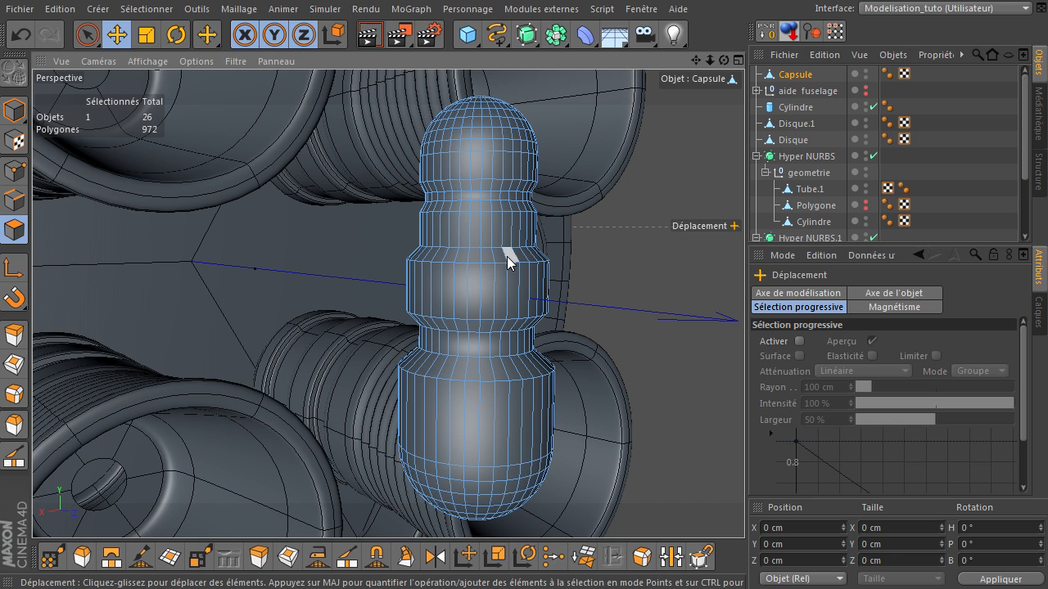
{"action": "left_click", "coordinate": [15, 200]}
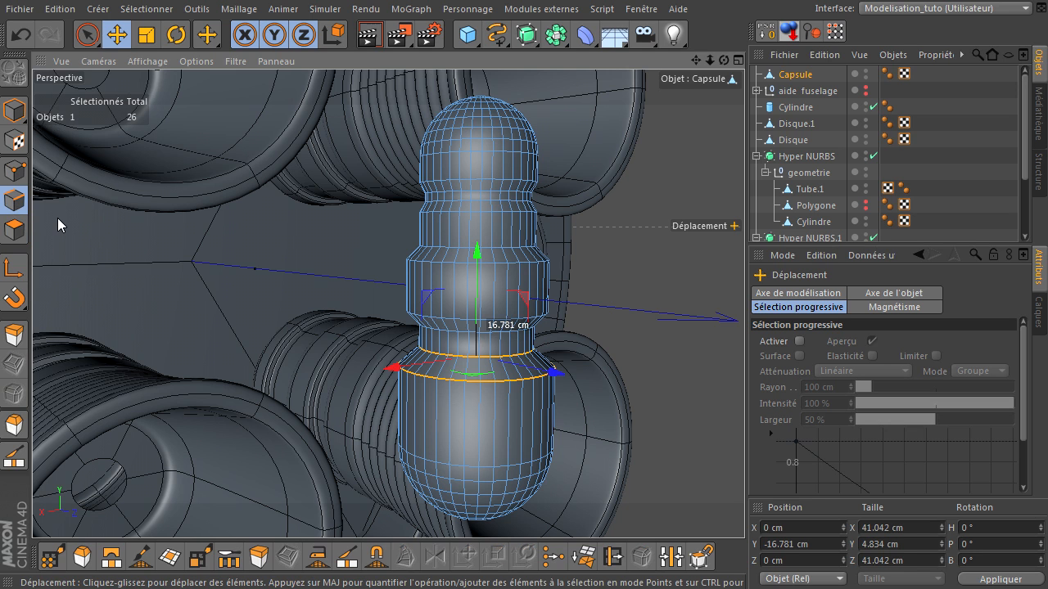
{"action": "key", "text": "u"}
{"action": "key", "text": "l"}
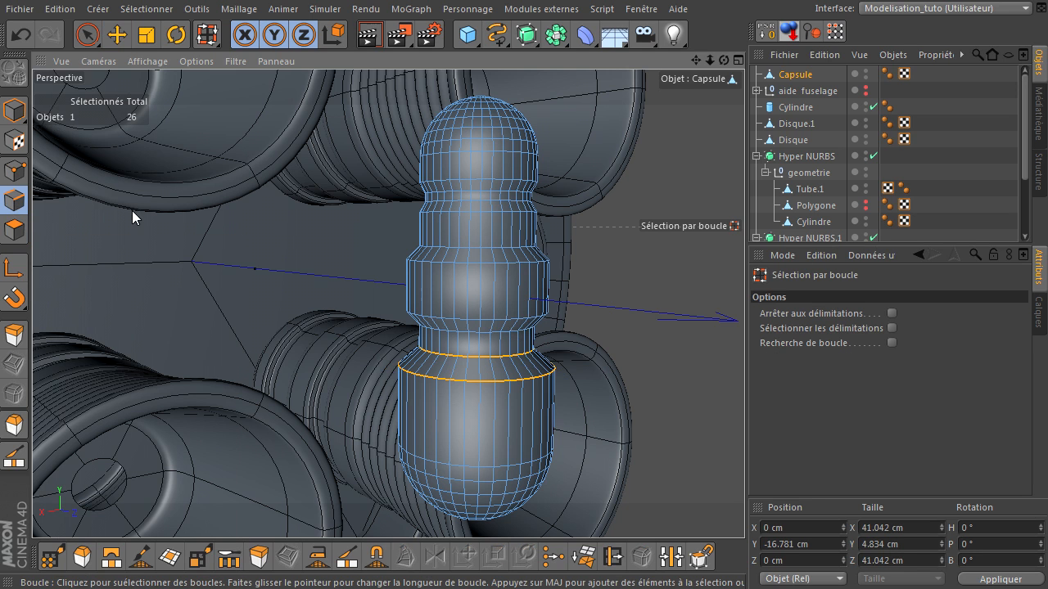
{"action": "left_click", "coordinate": [446, 182]}
{"action": "left_click", "coordinate": [448, 192], "text": "shift"}
{"action": "left_click", "coordinate": [449, 200], "text": "shift"}
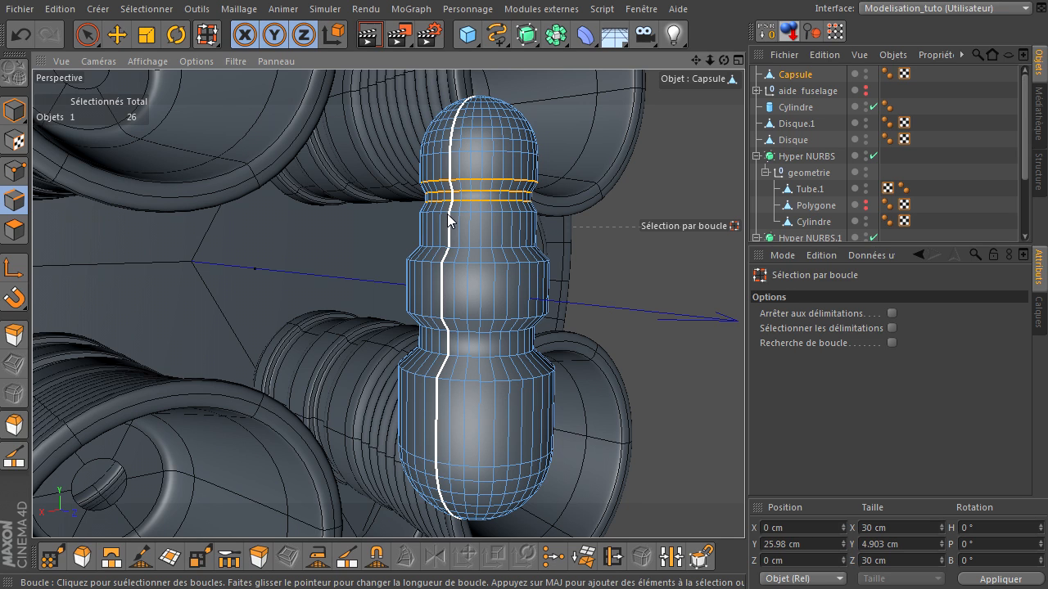
{"action": "left_click", "coordinate": [447, 211], "text": "shift"}
{"action": "left_click", "coordinate": [442, 247], "text": "shift"}
{"action": "left_click", "coordinate": [444, 262], "text": "shift"}
{"action": "left_click", "coordinate": [439, 318], "text": "shift"}
{"action": "left_click", "coordinate": [435, 333], "text": "shift"}
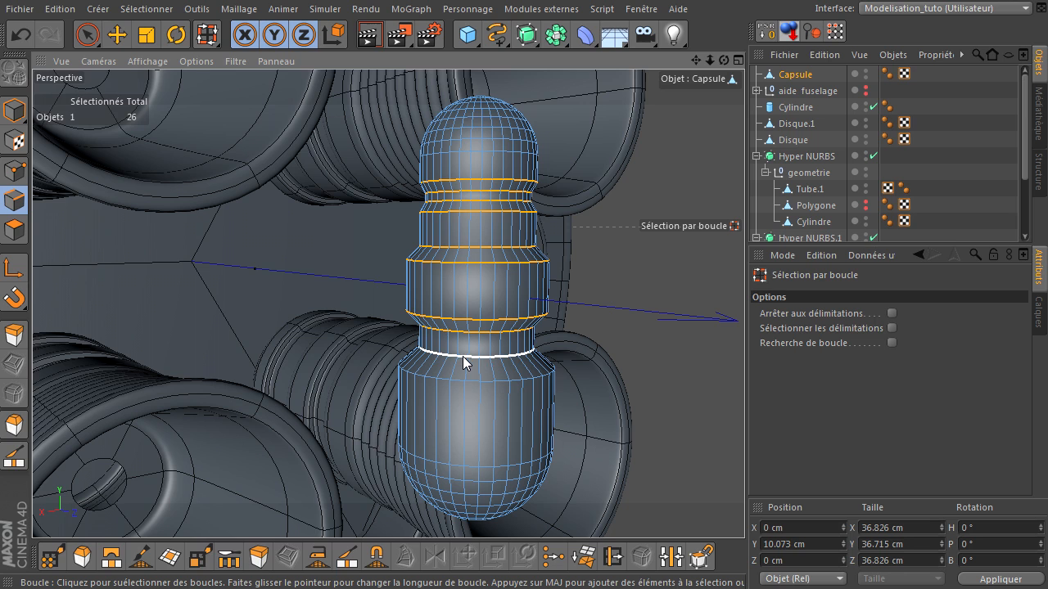
{"action": "left_click", "coordinate": [460, 378], "text": "shift"}
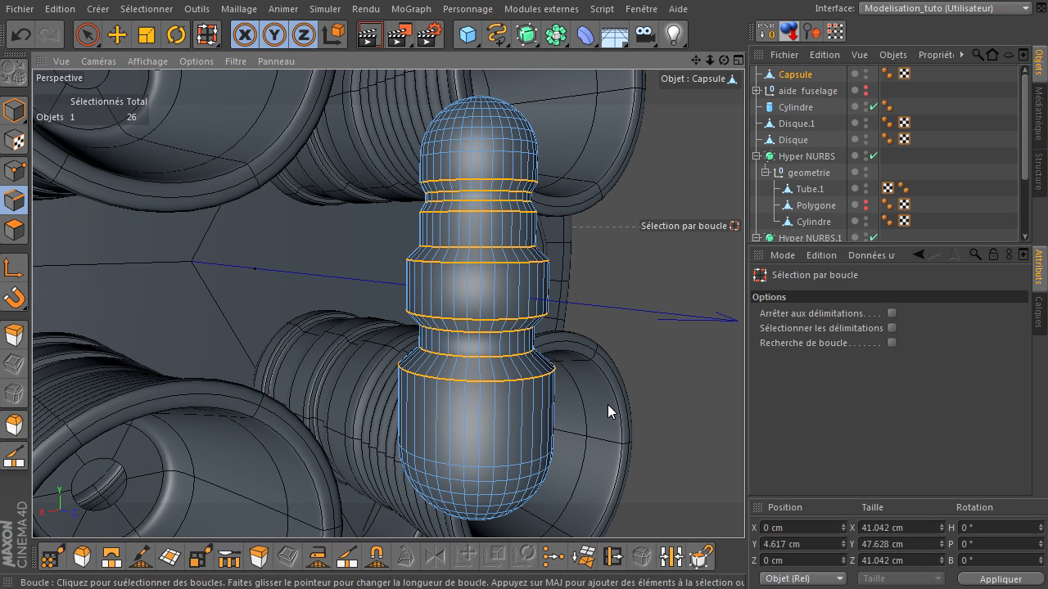
Bevel the selected edge loops of the capsule with a 0.5 cm inner offset and 1 subdivision, and check a preview render
{"action": "key", "text": "m"}
{"action": "key", "text": "s"}
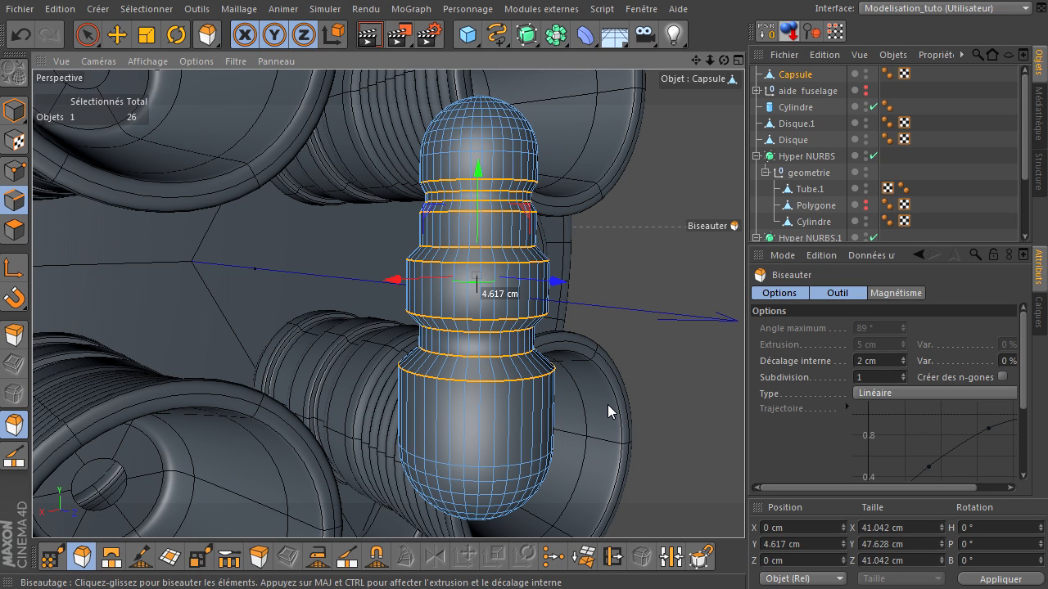
{"action": "left_click", "coordinate": [885, 362]}
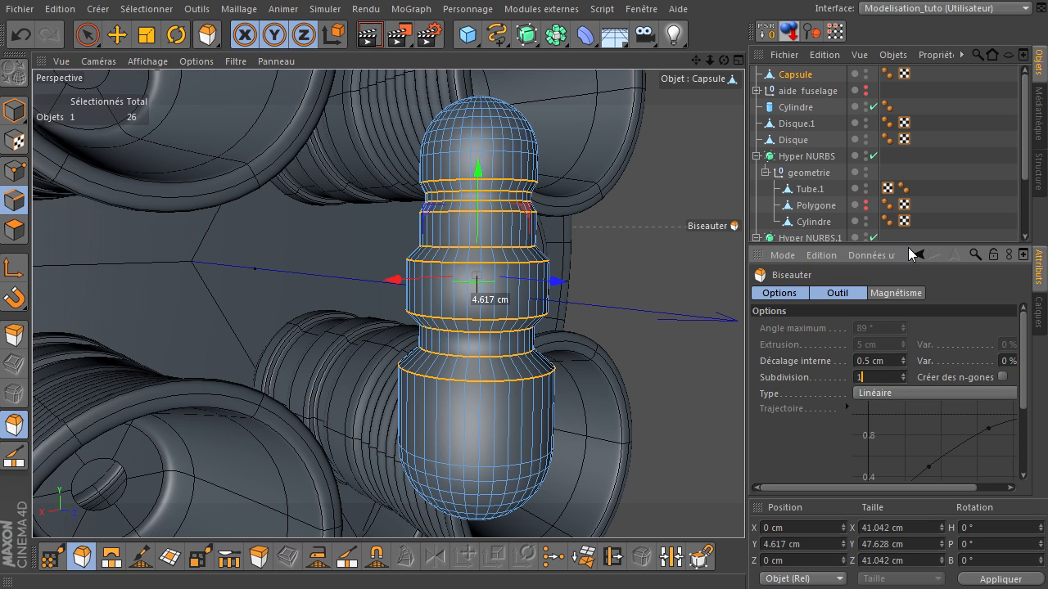
{"action": "left_click_drag", "start_coordinate": [909, 243], "coordinate": [910, 119]}
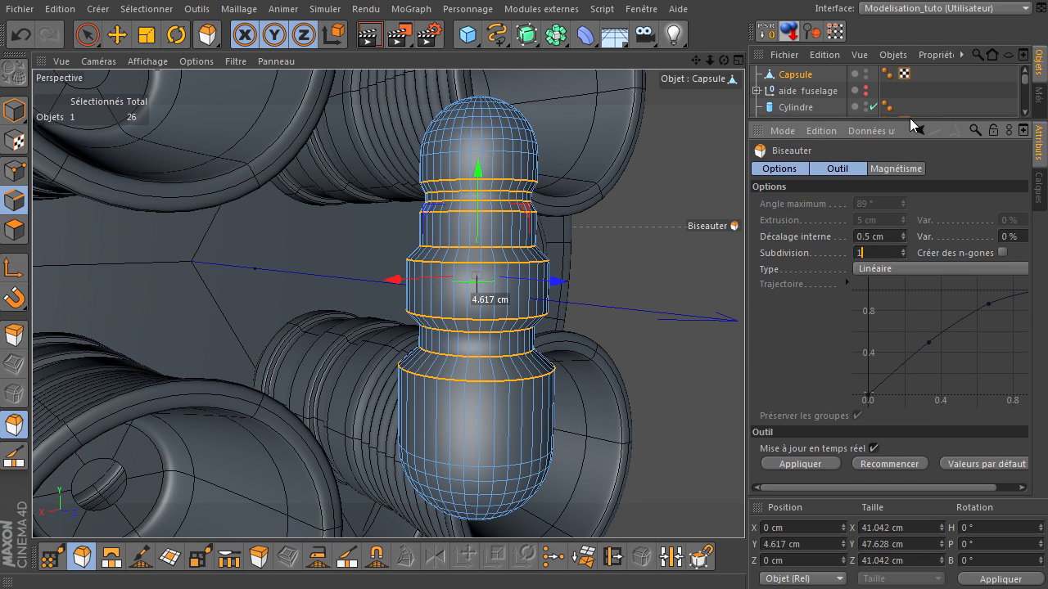
{"action": "left_click", "coordinate": [799, 464]}
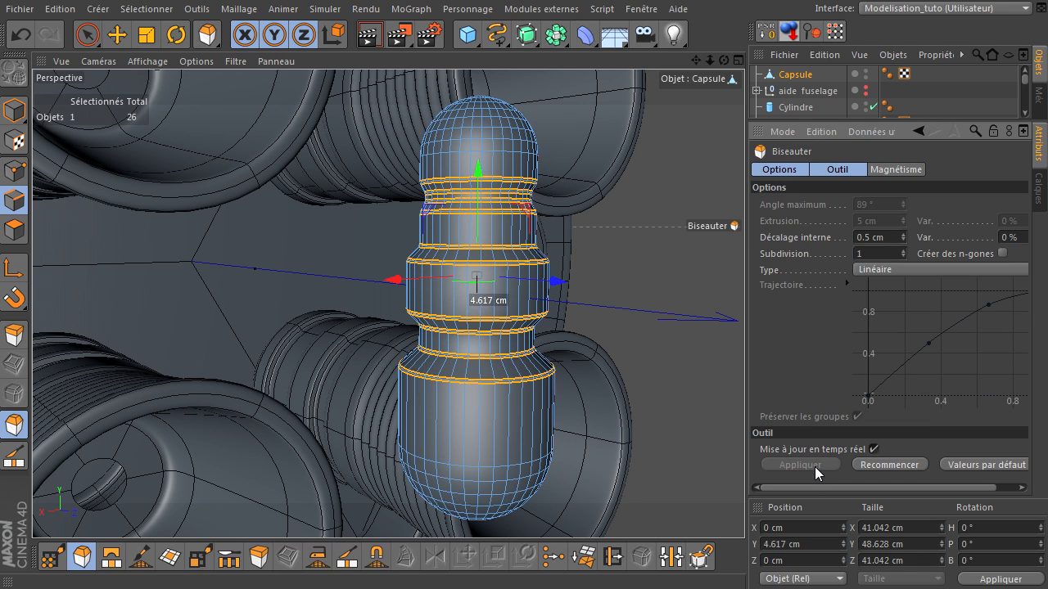
{"action": "left_click", "coordinate": [372, 36]}
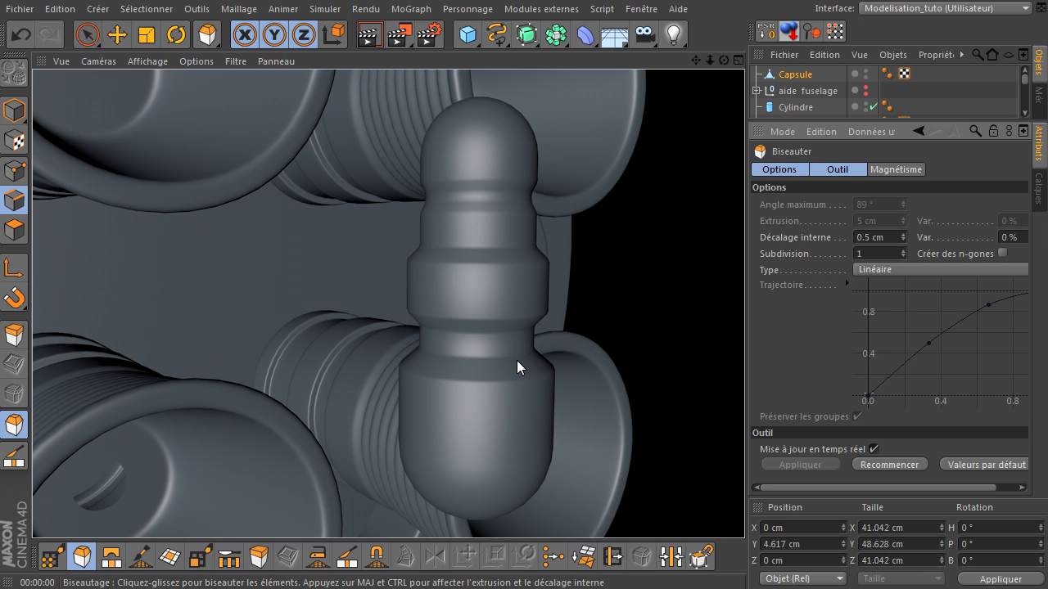
{"action": "left_click", "coordinate": [117, 35]}
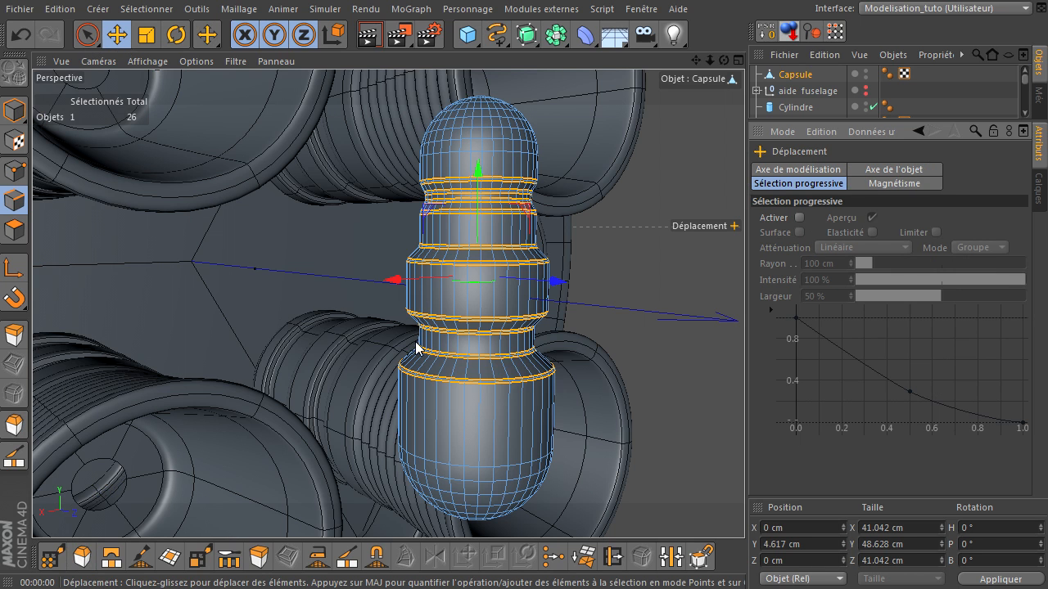
Switch to whole-object editing and move the capsule along Z to about 71.3 cm, in between the four engine nozzles
{"action": "left_click", "coordinate": [18, 115]}
{"action": "left_click", "coordinate": [653, 211]}
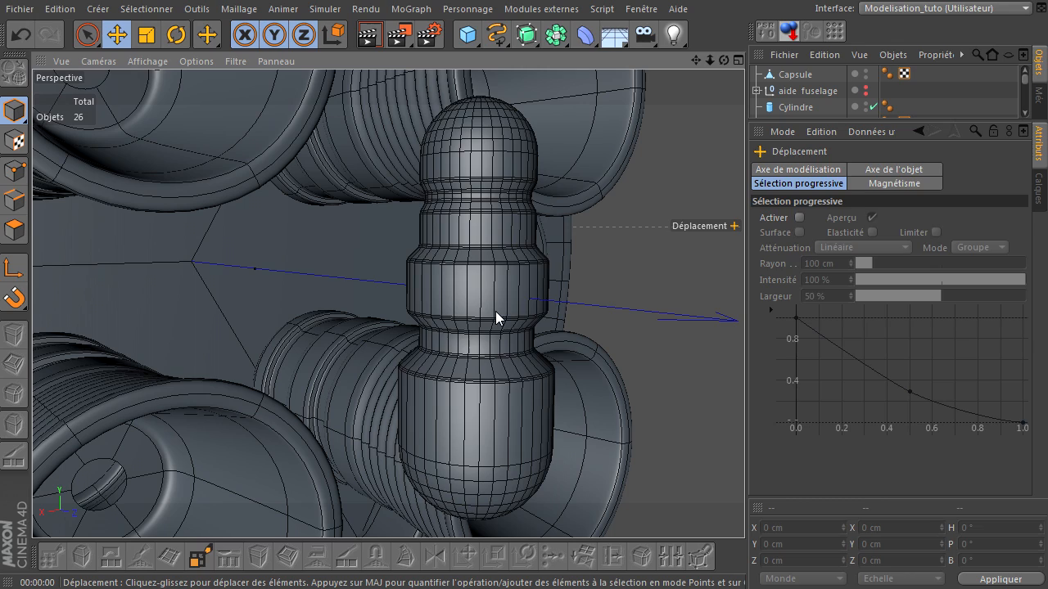
{"action": "left_click", "coordinate": [495, 312]}
{"action": "scroll", "coordinate": [193, 273], "scroll_direction": "down", "scroll_amount": 5}
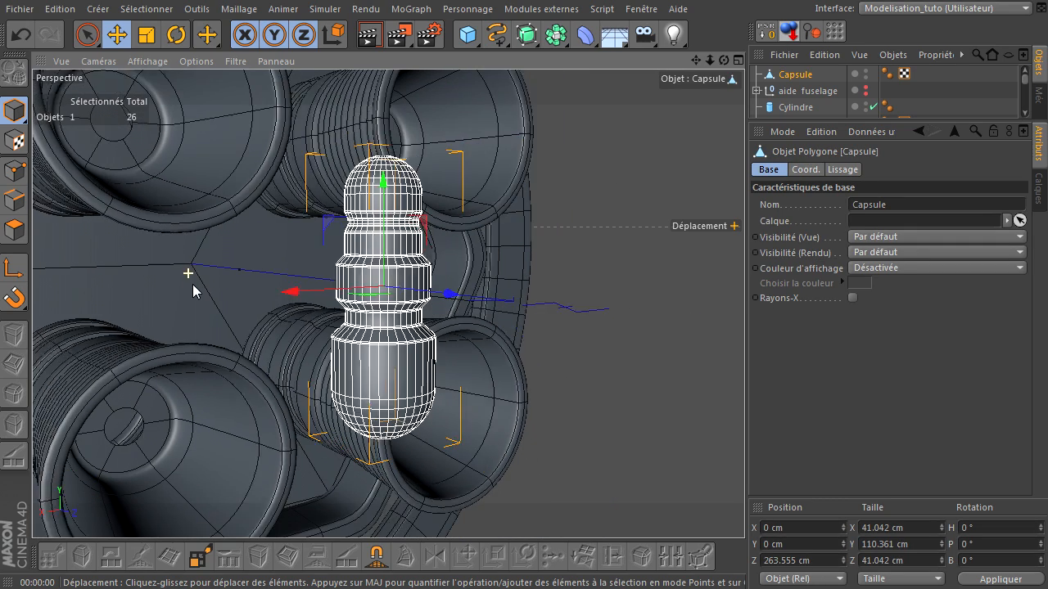
{"action": "left_click_drag", "start_coordinate": [695, 61], "coordinate": [746, 412]}
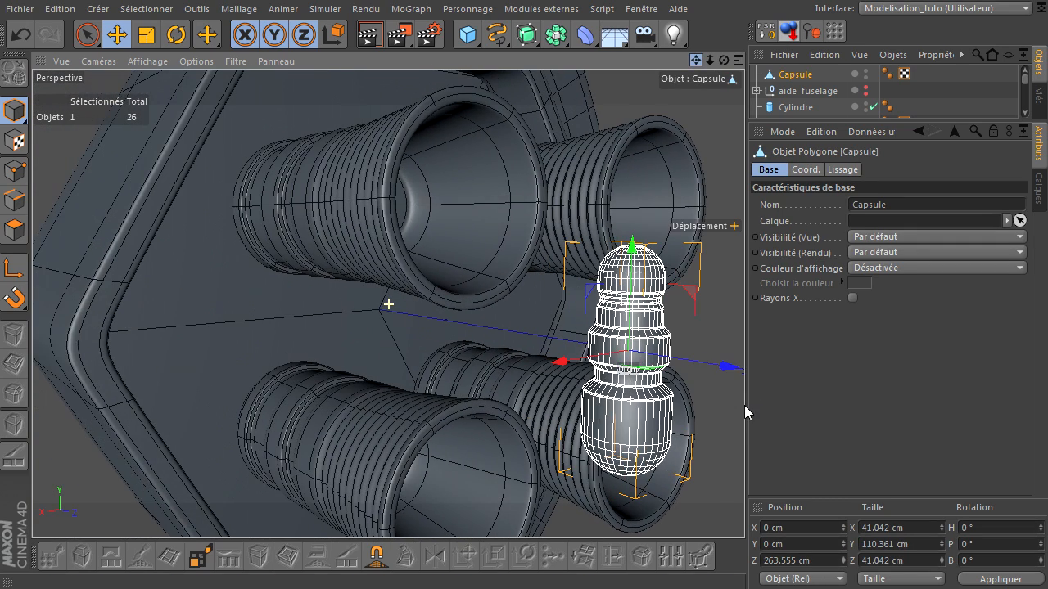
{"action": "left_click_drag", "start_coordinate": [728, 363], "coordinate": [458, 335]}
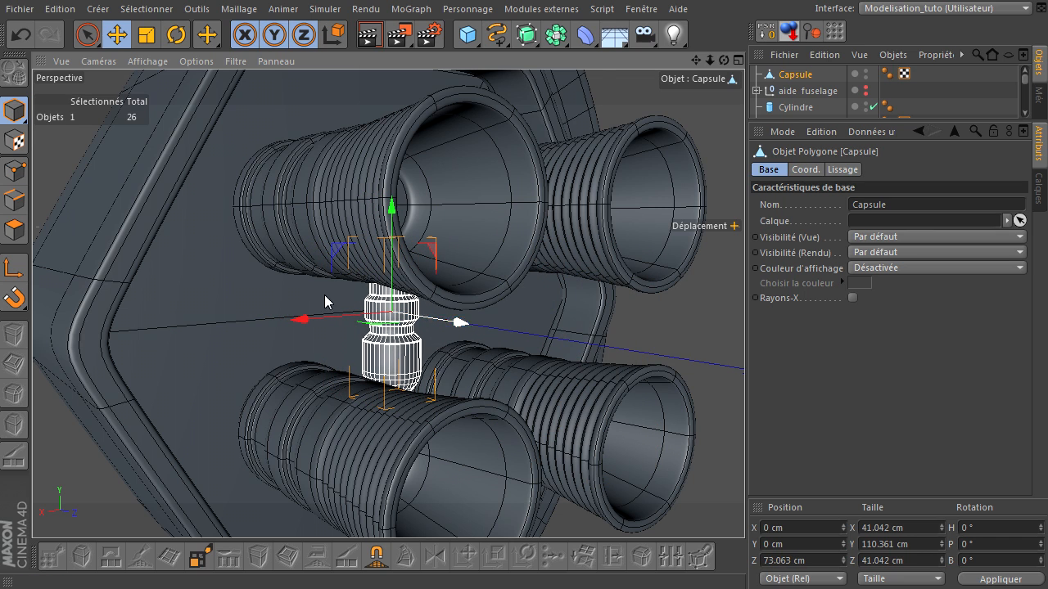
{"action": "left_click_drag", "start_coordinate": [724, 61], "coordinate": [748, 421]}
{"action": "left_click_drag", "start_coordinate": [494, 313], "coordinate": [496, 313]}
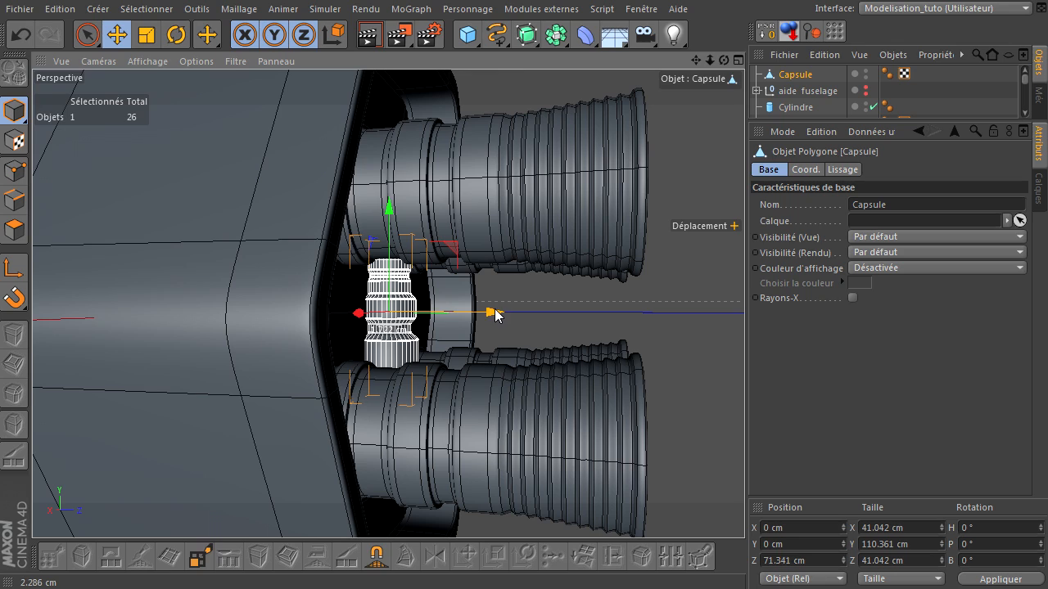
{"action": "left_click_drag", "start_coordinate": [724, 61], "coordinate": [342, 328]}
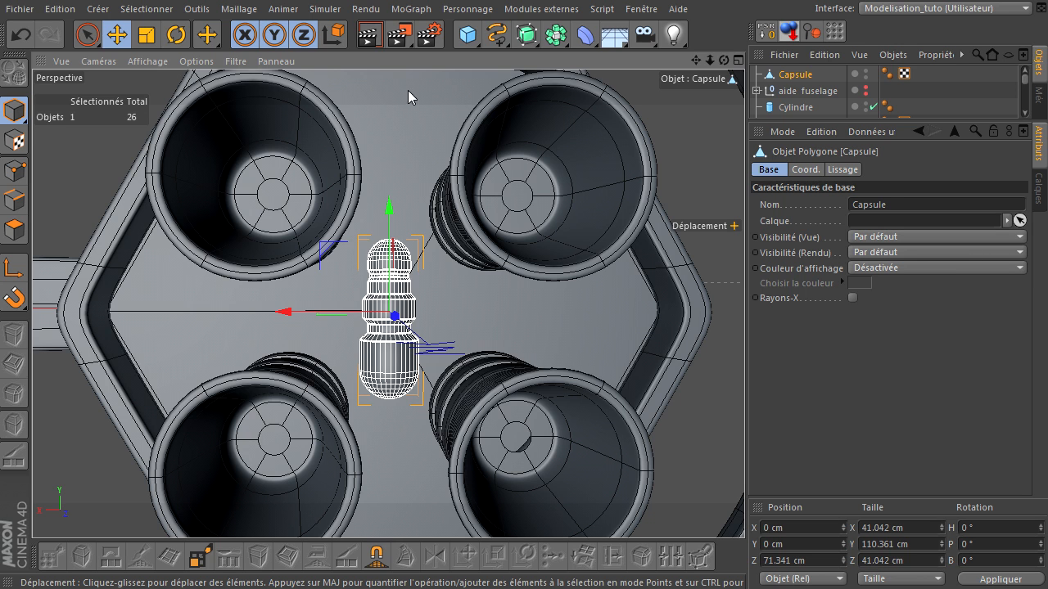
Add a cylinder primitive oriented along +X and move it along Z to about 110.7 cm
{"action": "left_click", "coordinate": [468, 35]}
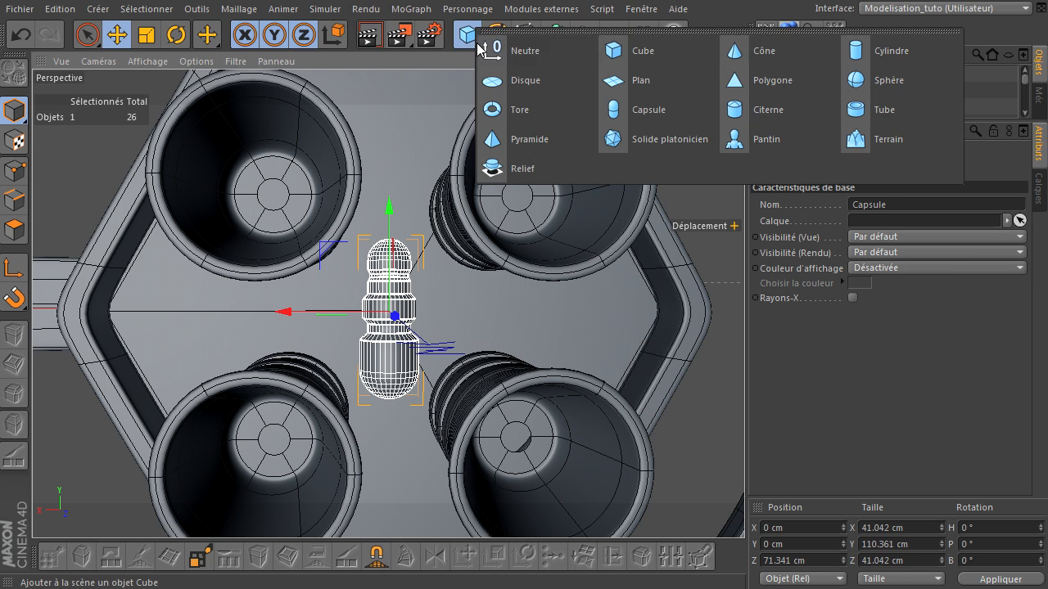
{"action": "left_click", "coordinate": [899, 66]}
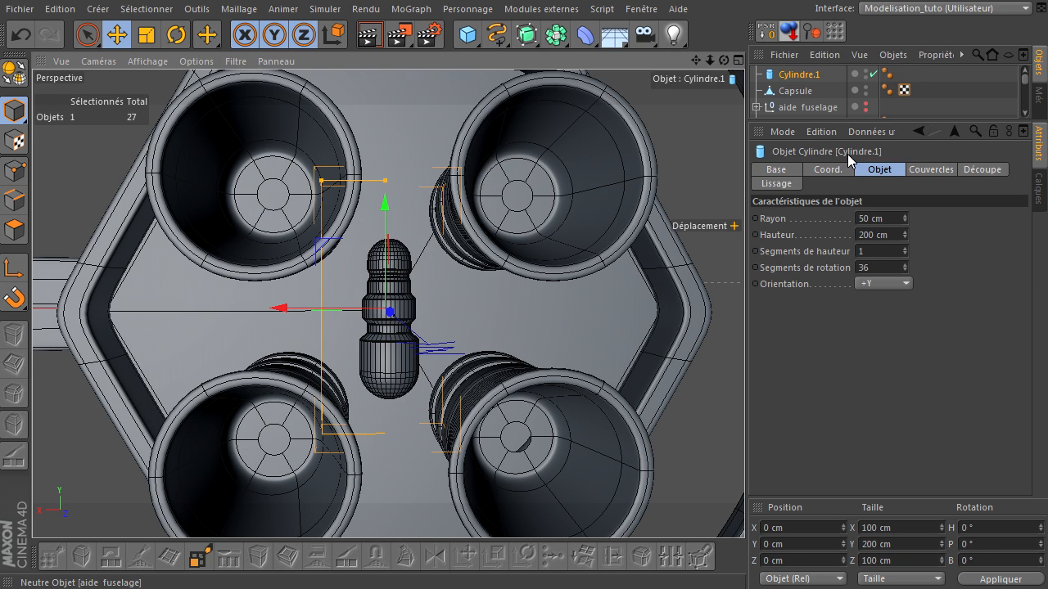
{"action": "left_click", "coordinate": [880, 281]}
{"action": "left_click", "coordinate": [873, 298]}
{"action": "mouse_move", "coordinate": [709, 60]}
{"action": "left_mouse_down"}
{"action": "mouse_move", "coordinate": [744, 405]}
{"action": "mouse_move", "coordinate": [717, 60]}
{"action": "left_mouse_up"}
{"action": "left_click_drag", "start_coordinate": [745, 406], "coordinate": [724, 61]}
{"action": "left_click_drag", "start_coordinate": [472, 327], "coordinate": [548, 335]}
Turn off the new cylinder's caps
{"action": "left_click", "coordinate": [921, 173]}
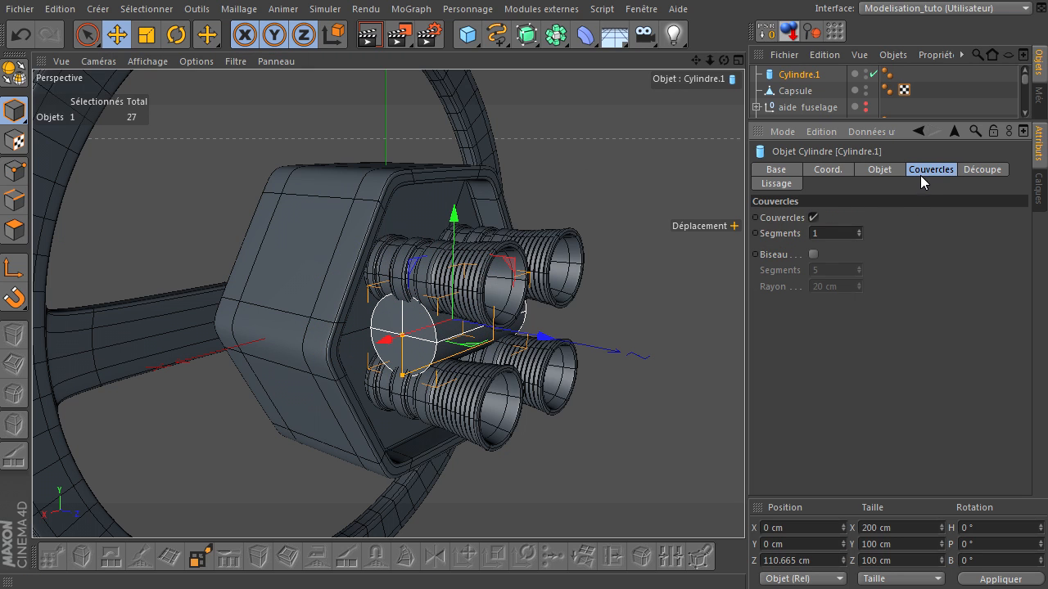
{"action": "left_click", "coordinate": [811, 219]}
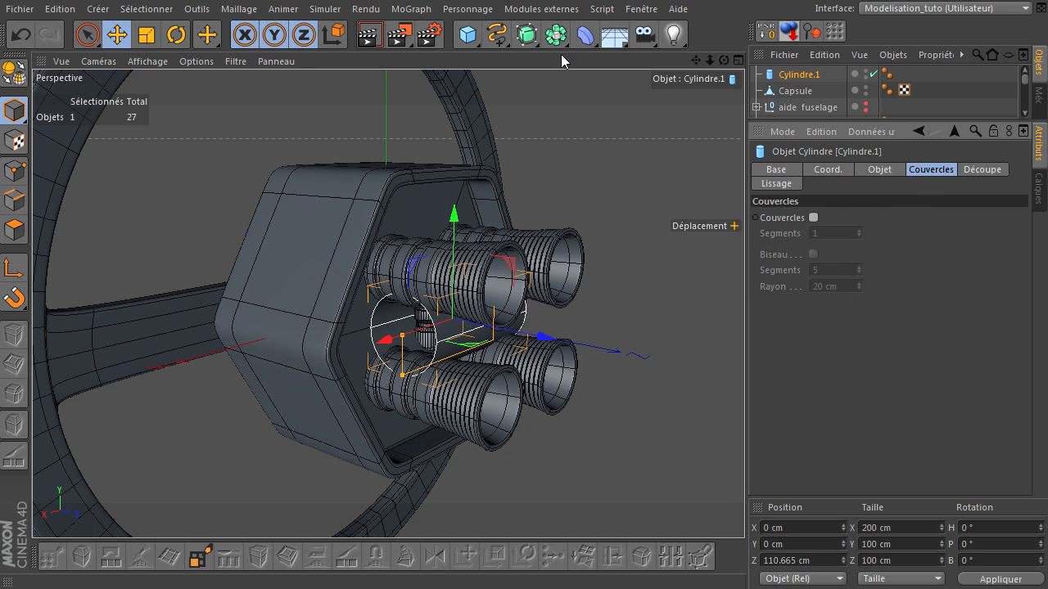
{"action": "left_click", "coordinate": [496, 35]}
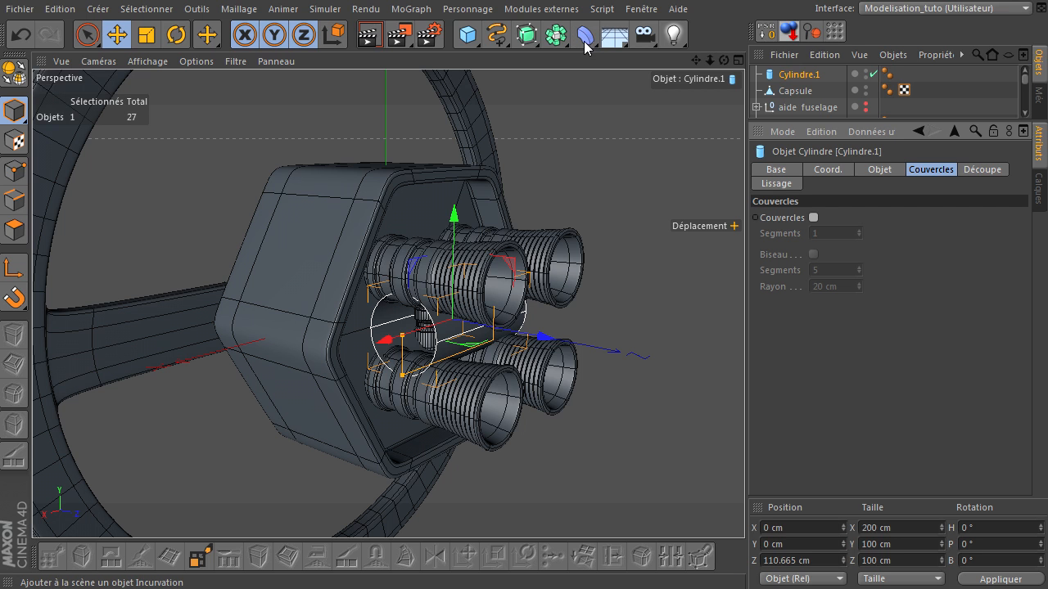
Set the cylinder's radius to 5 cm and its height to 300 cm to form a thin horizontal rod
{"action": "left_click_drag", "start_coordinate": [726, 63], "coordinate": [744, 405]}
{"action": "left_click_drag", "start_coordinate": [905, 127], "coordinate": [837, 213]}
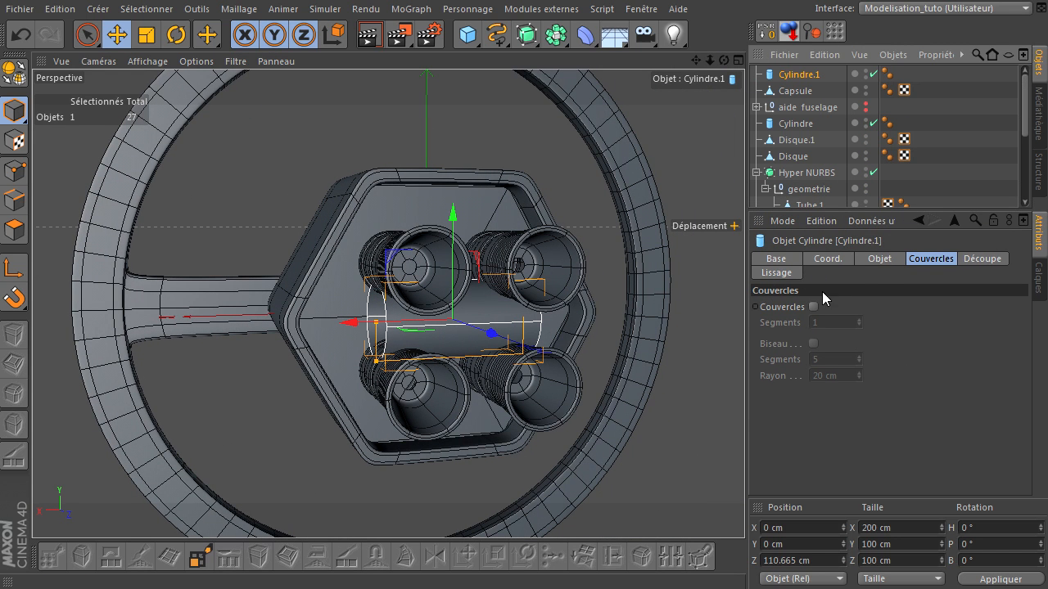
{"action": "left_click", "coordinate": [864, 259]}
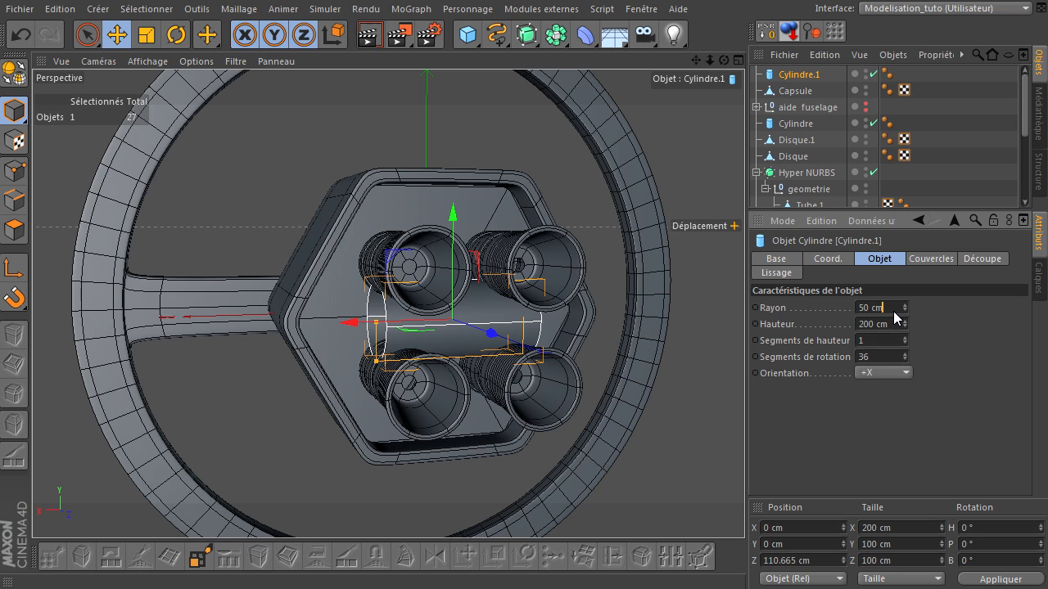
{"action": "key", "text": "Return"}
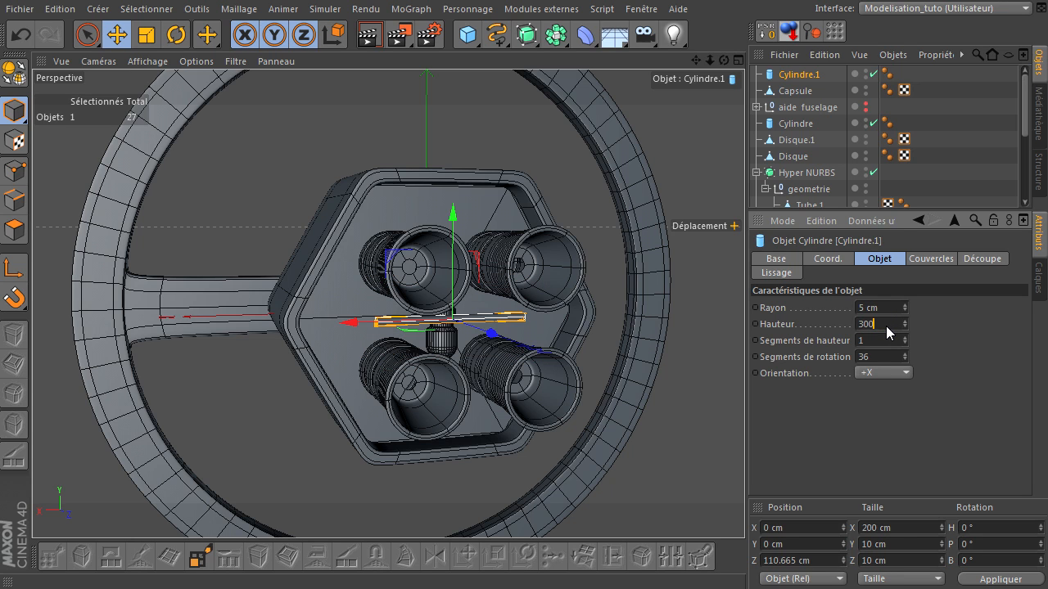
{"action": "key", "text": "Return"}
{"action": "mouse_move", "coordinate": [724, 61]}
{"action": "left_mouse_down"}
{"action": "mouse_move", "coordinate": [745, 405]}
{"action": "mouse_move", "coordinate": [716, 66]}
{"action": "left_mouse_up"}
{"action": "scroll", "coordinate": [497, 233], "scroll_direction": "up", "scroll_amount": 4}
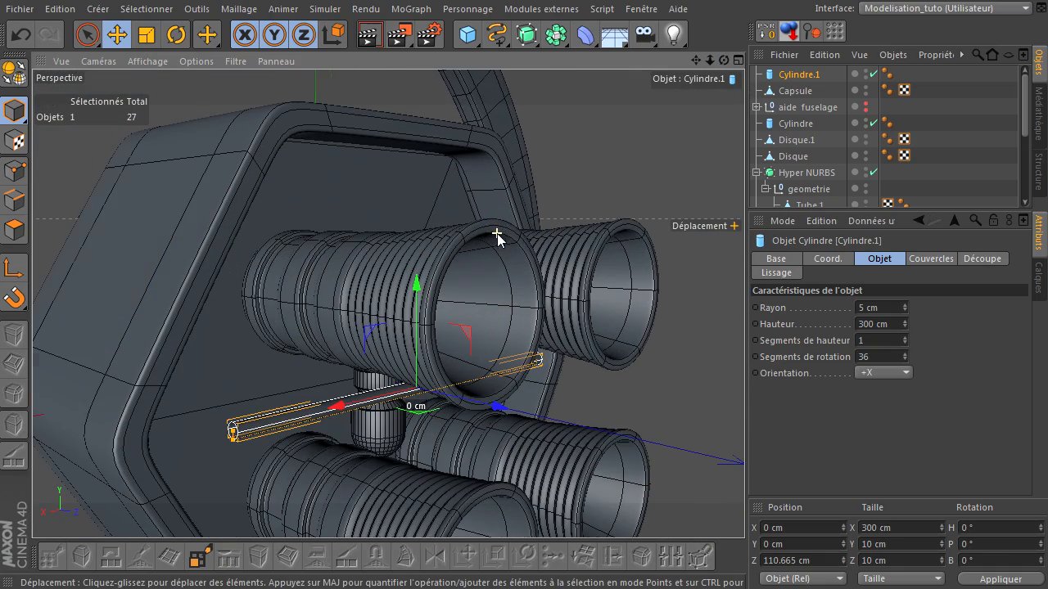
Hide the nozzles' Hyper NURBS.1 object in the viewport and move the thin cylinder along Z to about 69.4 cm, through the capsule
{"action": "mouse_move", "coordinate": [723, 60]}
{"action": "left_mouse_down"}
{"action": "mouse_move", "coordinate": [744, 405]}
{"action": "mouse_move", "coordinate": [724, 60]}
{"action": "left_mouse_up"}
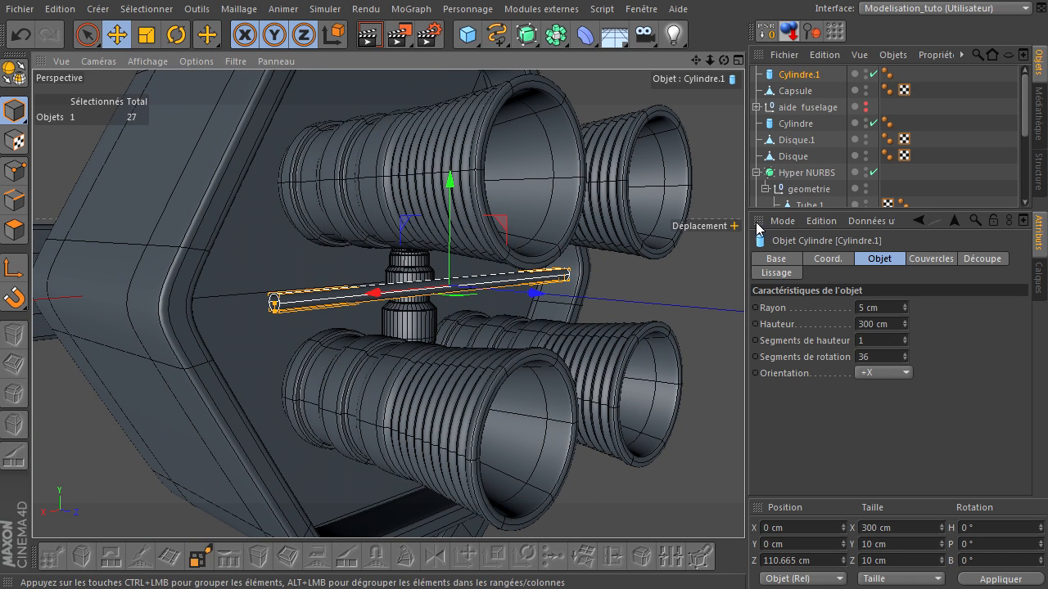
{"action": "scroll", "coordinate": [807, 197], "scroll_direction": "down", "scroll_amount": 5}
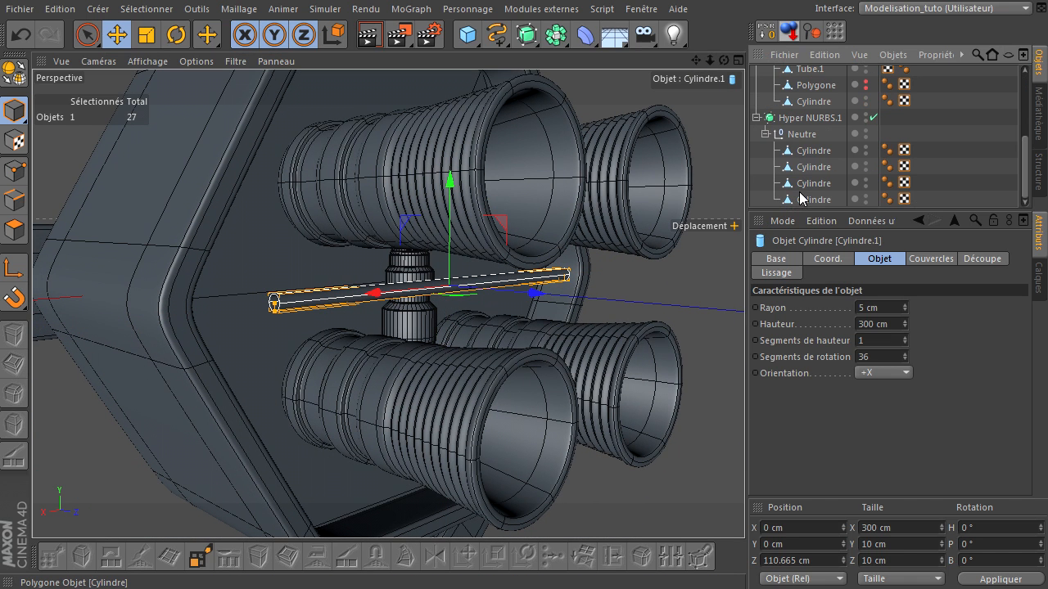
{"action": "left_click", "coordinate": [865, 115]}
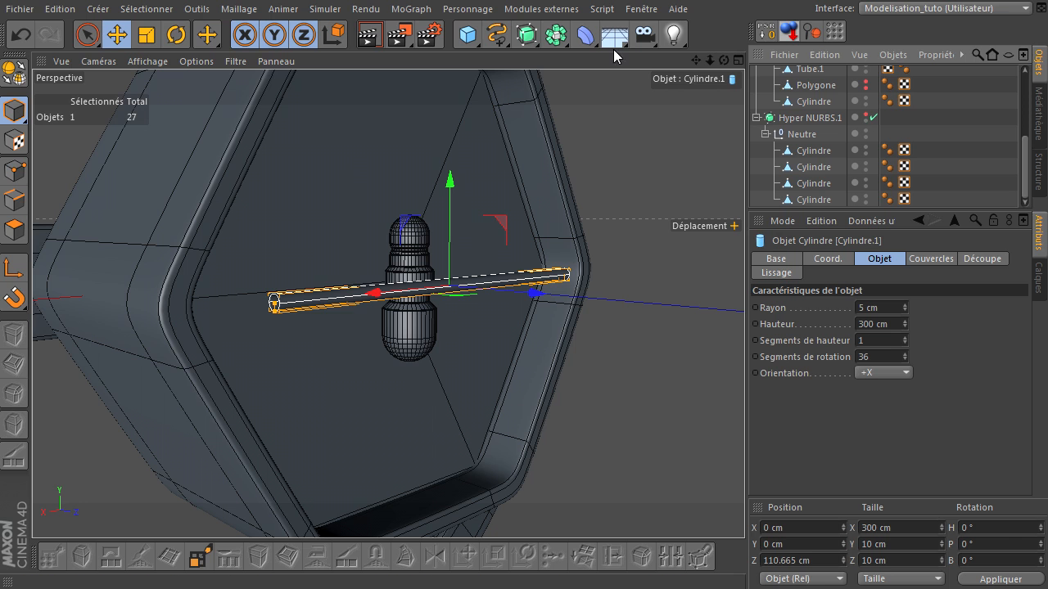
{"action": "scroll", "coordinate": [536, 201], "scroll_direction": "up", "scroll_amount": 3}
{"action": "scroll", "coordinate": [536, 201], "scroll_direction": "up", "scroll_amount": 3}
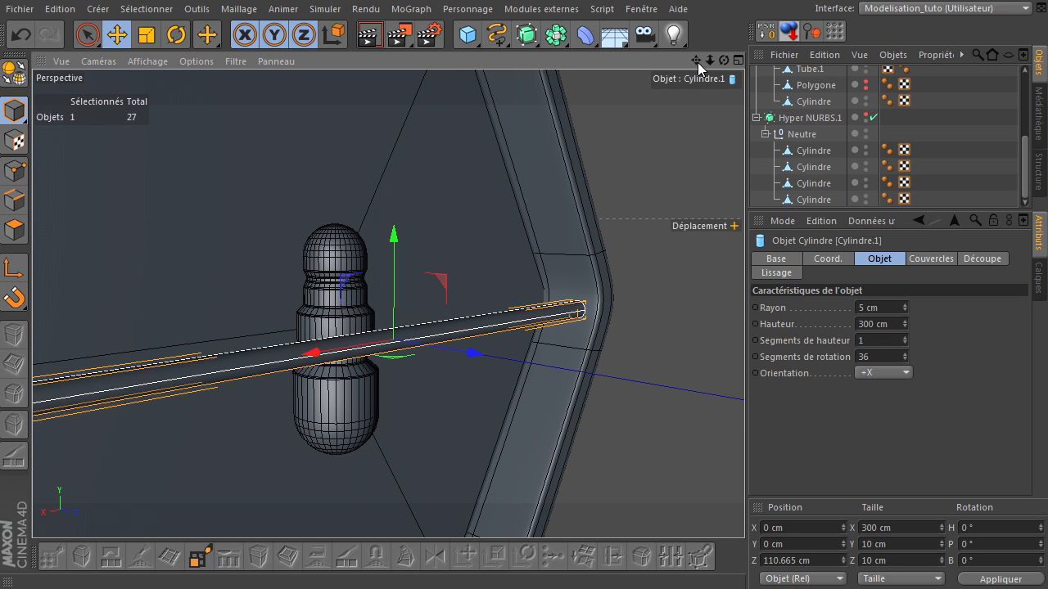
{"action": "scroll", "coordinate": [744, 405], "scroll_direction": "down", "scroll_amount": 3}
{"action": "left_click_drag", "start_coordinate": [631, 324], "coordinate": [553, 334]}
{"action": "left_click_drag", "start_coordinate": [725, 66], "coordinate": [744, 405]}
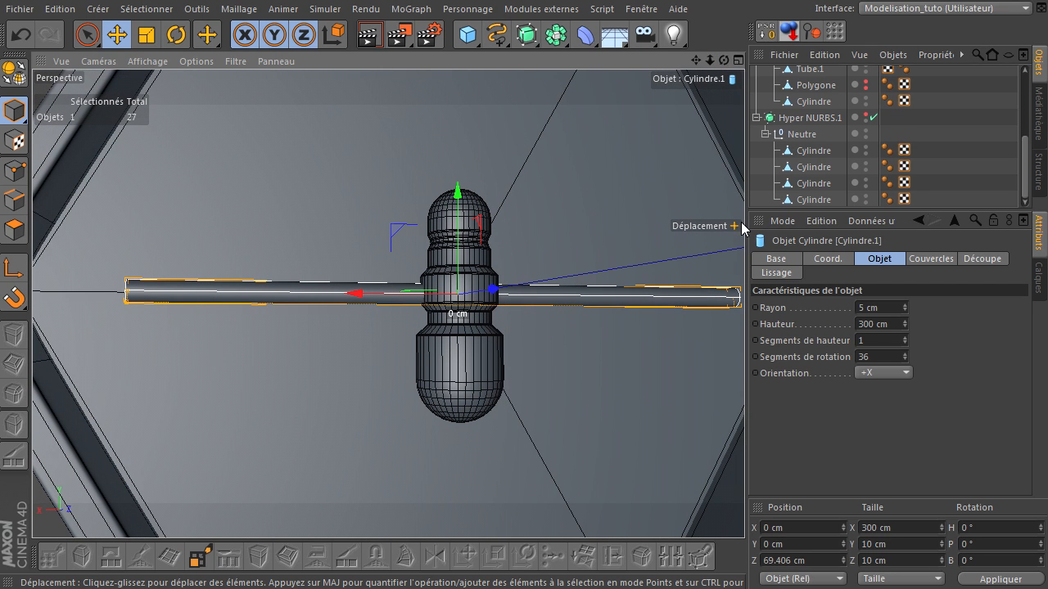
Select the capsule and lower it along Y to about -1.6 cm so its middle band lines up with the rod
{"action": "scroll", "coordinate": [838, 168], "scroll_direction": "up", "scroll_amount": 4}
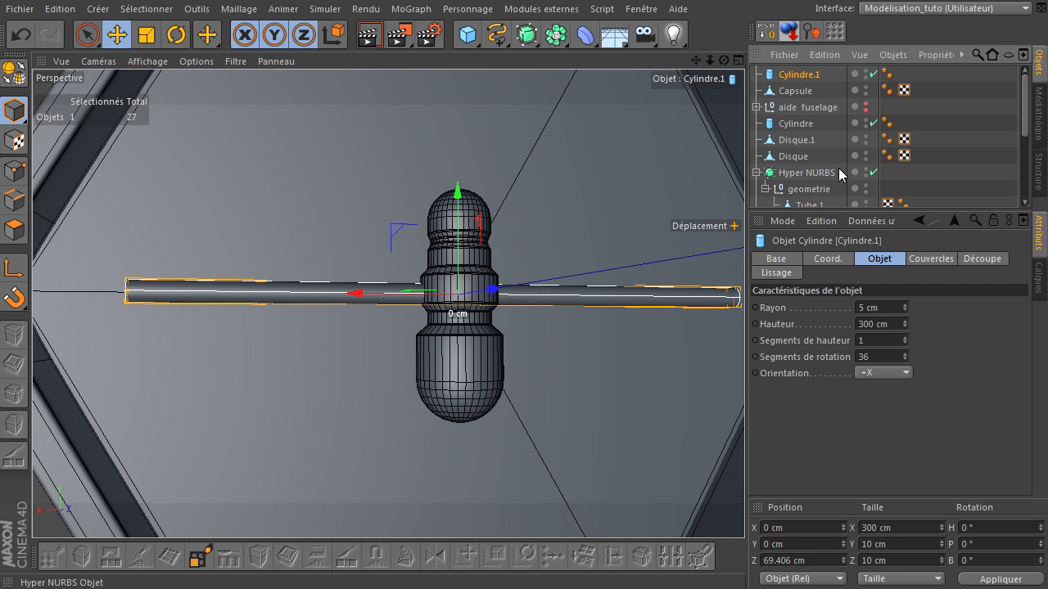
{"action": "left_click", "coordinate": [790, 90]}
{"action": "left_click_drag", "start_coordinate": [461, 193], "coordinate": [462, 197]}
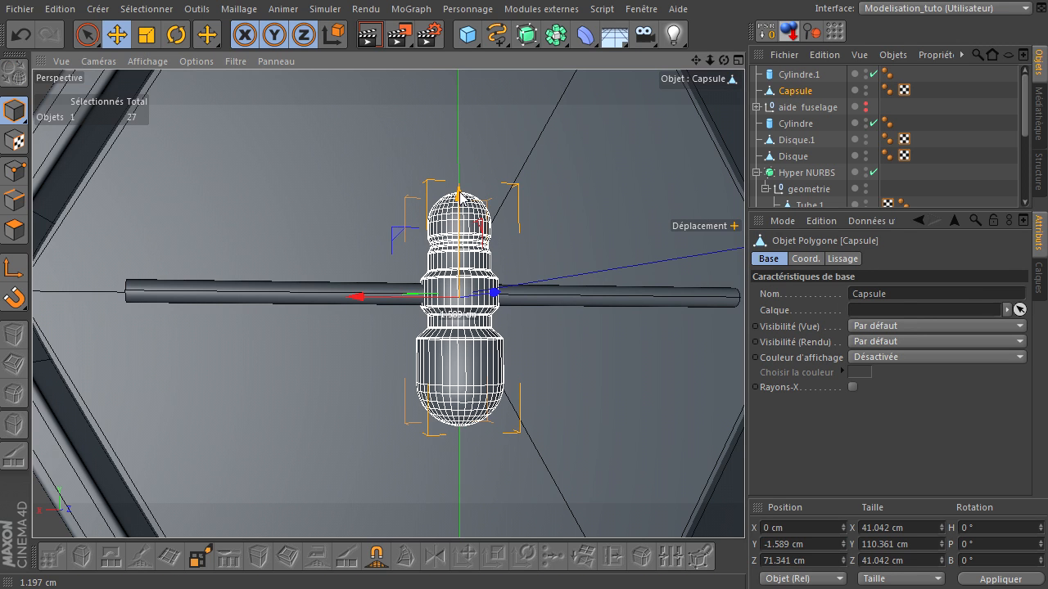
{"action": "scroll", "coordinate": [421, 283], "scroll_direction": "up", "scroll_amount": 10}
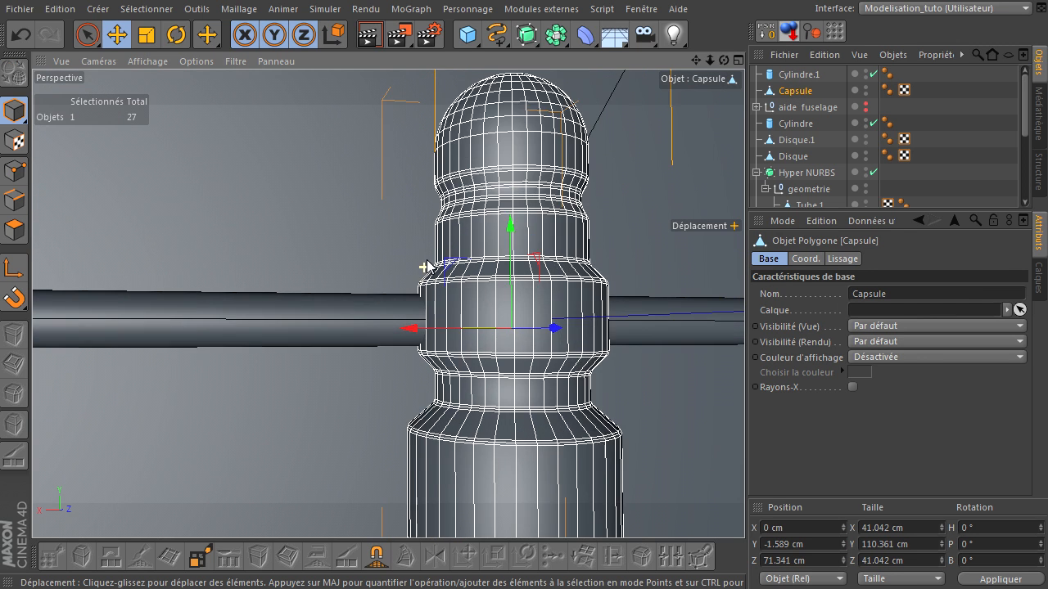
{"action": "left_click_drag", "start_coordinate": [724, 60], "coordinate": [704, 385]}
Select the thin cylinder and move it along Z to about 71 cm, centring it on the capsule's depth
{"action": "left_click", "coordinate": [798, 75]}
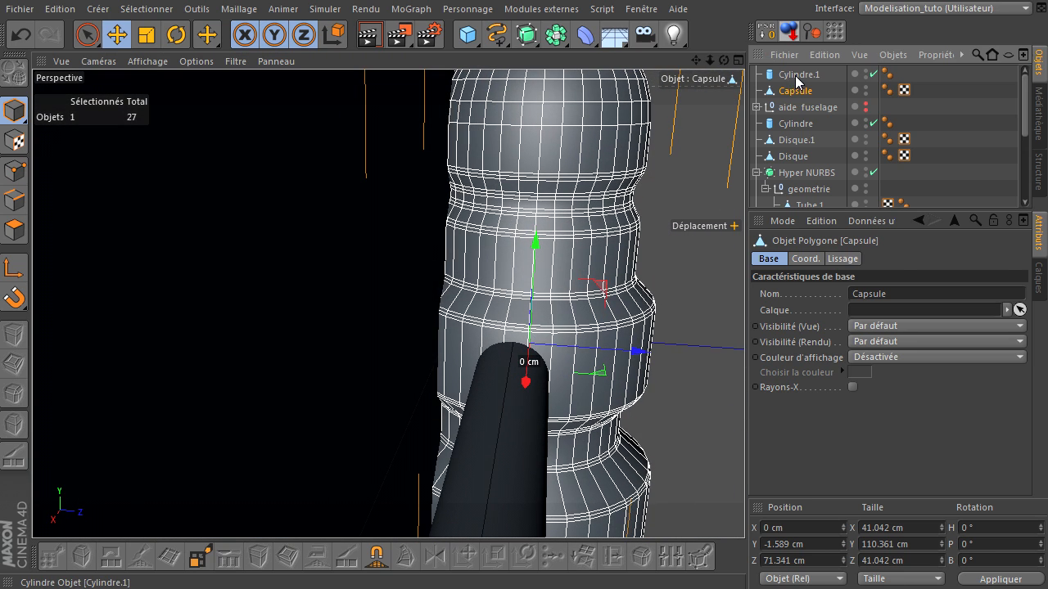
{"action": "left_click_drag", "start_coordinate": [627, 341], "coordinate": [557, 402]}
{"action": "left_click_drag", "start_coordinate": [723, 61], "coordinate": [719, 62]}
{"action": "scroll", "coordinate": [744, 405], "scroll_direction": "down", "scroll_amount": 5}
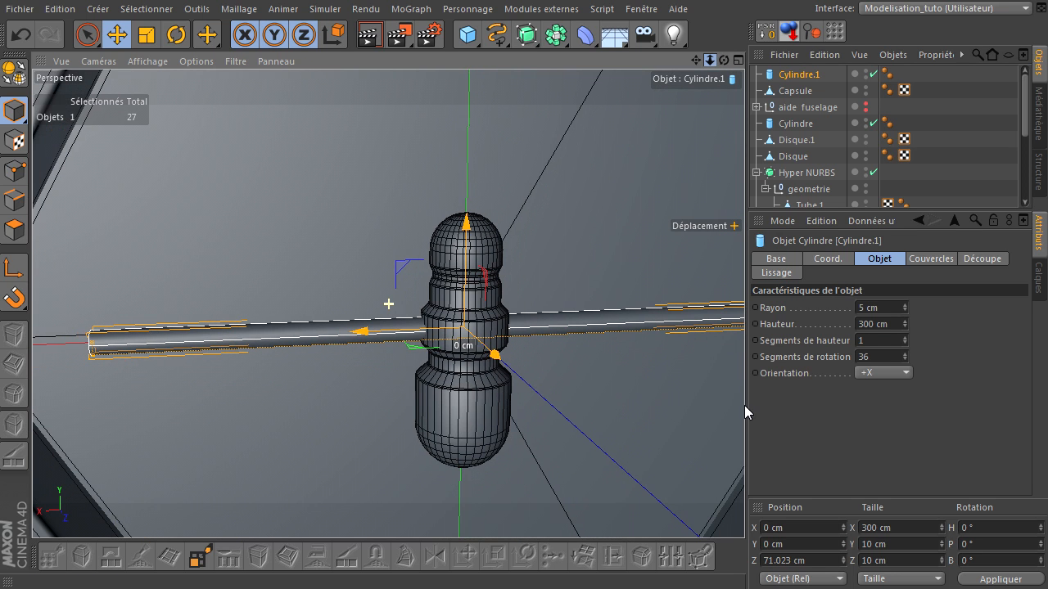
Convert the thin cylinder into an editable polygon object and show the nozzles' Hyper NURBS.1 object again
{"action": "scroll", "coordinate": [852, 156], "scroll_direction": "down", "scroll_amount": 5}
{"action": "scroll", "coordinate": [851, 155], "scroll_direction": "up", "scroll_amount": 5}
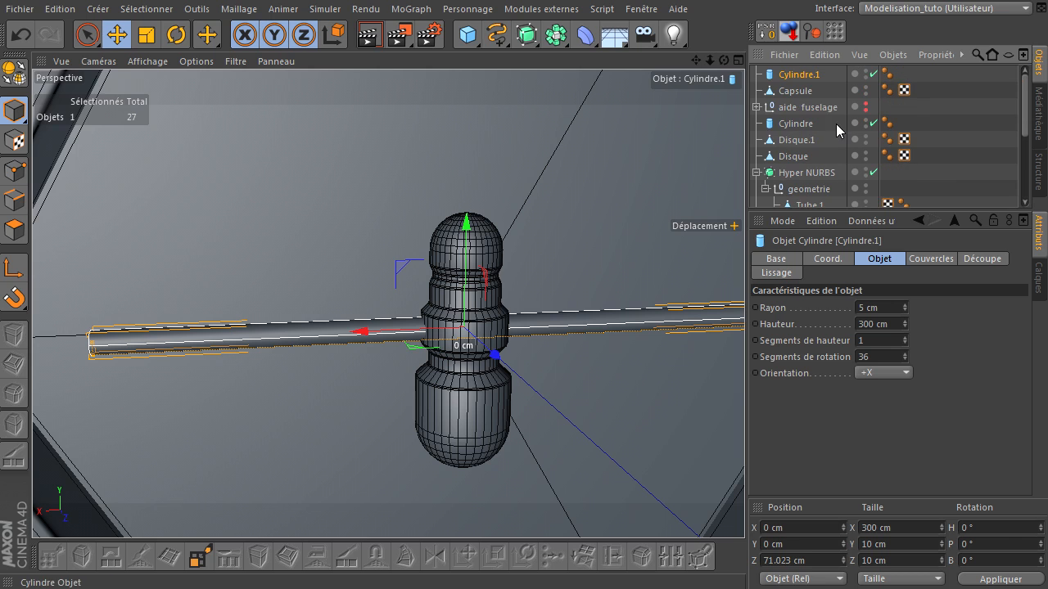
{"action": "left_click", "coordinate": [12, 77]}
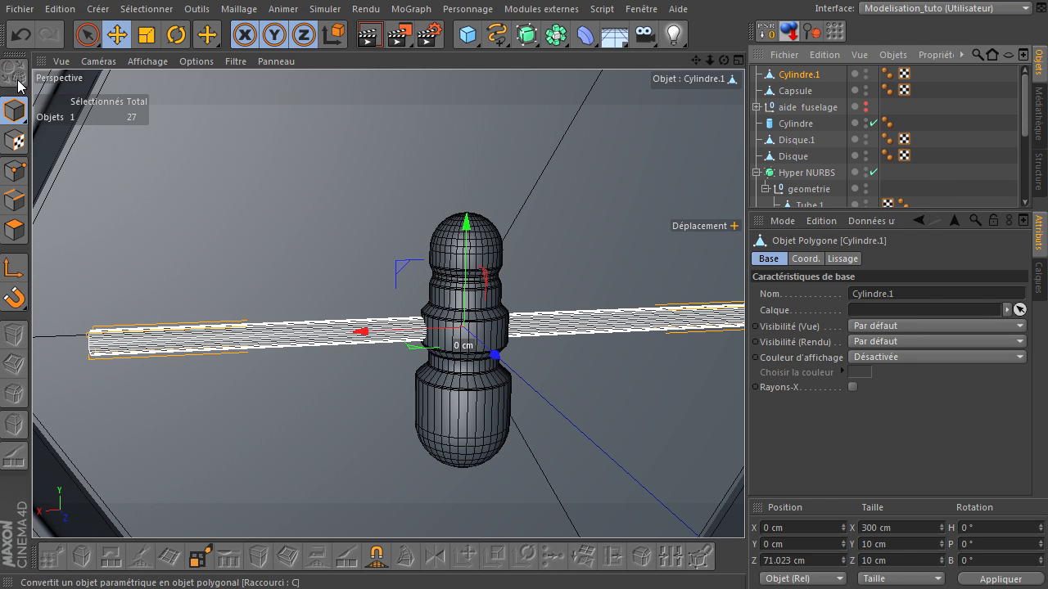
{"action": "scroll", "coordinate": [868, 135], "scroll_direction": "down", "scroll_amount": 5}
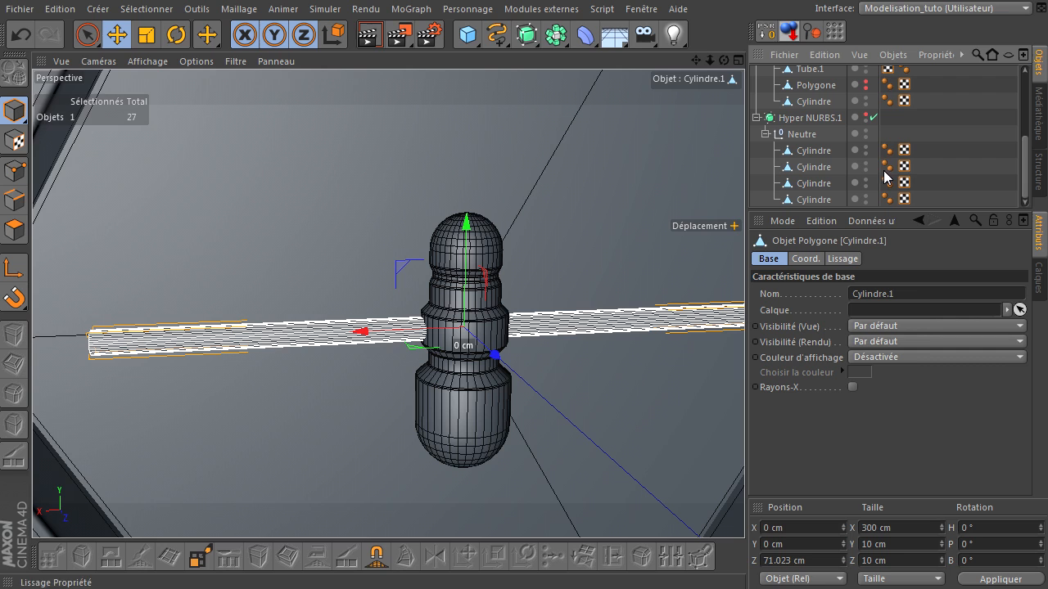
{"action": "left_click", "coordinate": [867, 118]}
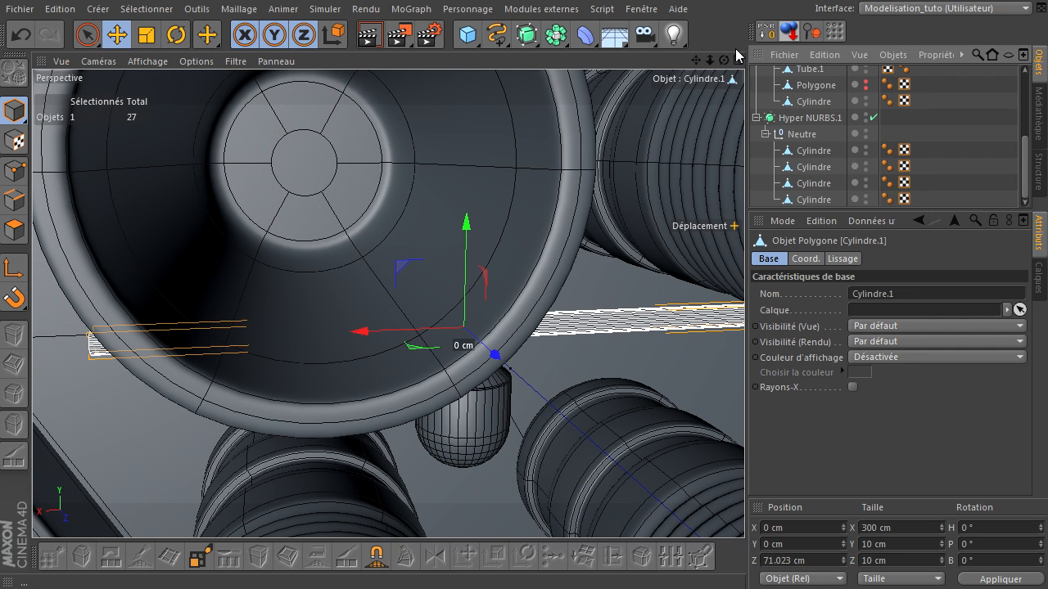
Add an Incurvation (bend) deformer and nest it as a child of the thin cylinder Cylindre.1
{"action": "left_click_drag", "start_coordinate": [725, 60], "coordinate": [744, 405]}
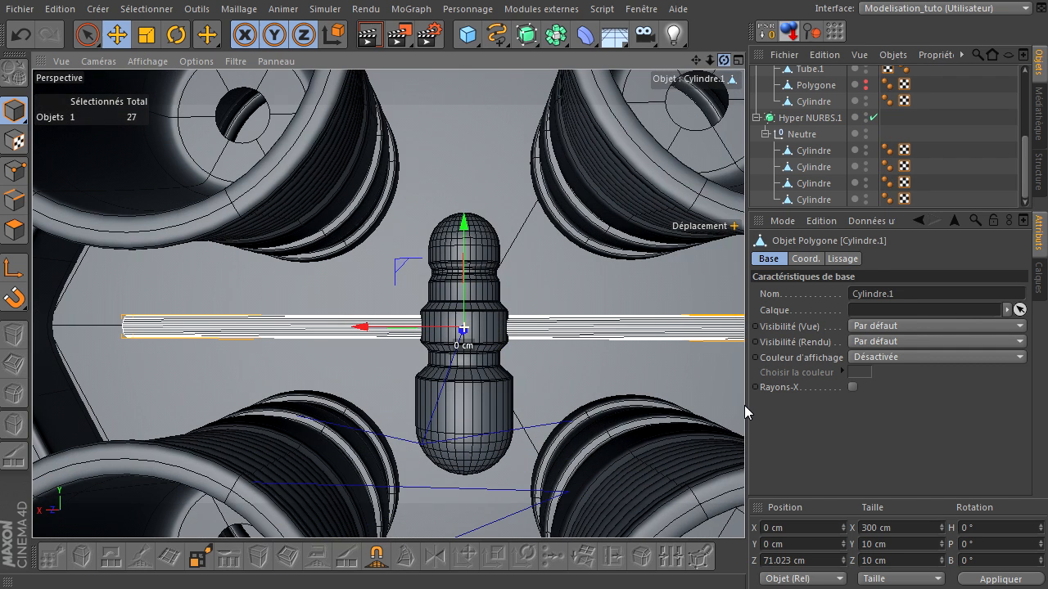
{"action": "middle_click", "coordinate": [583, 191]}
{"action": "middle_click", "coordinate": [665, 339]}
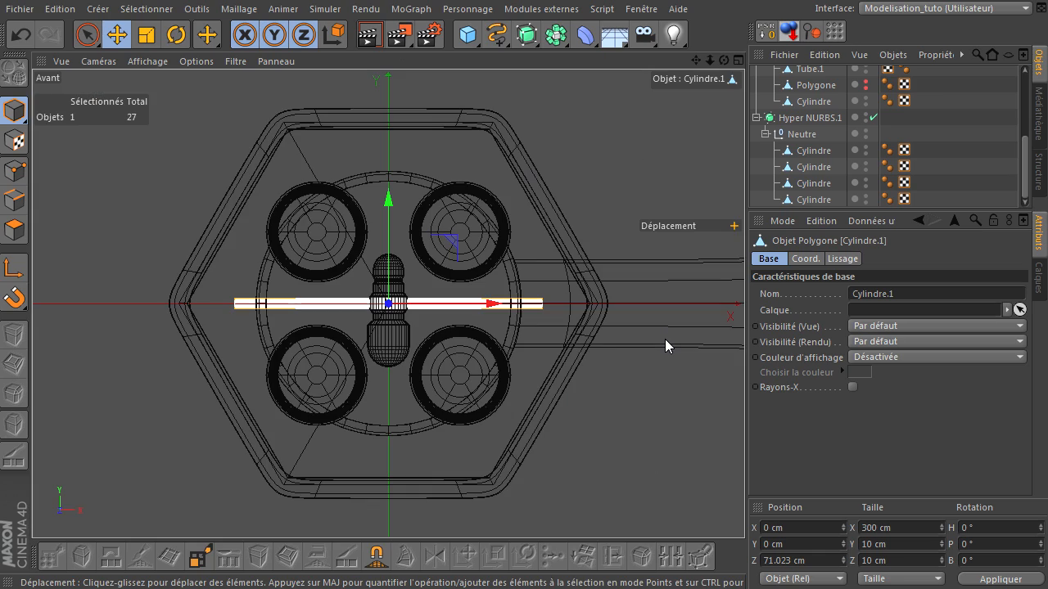
{"action": "left_click_drag", "start_coordinate": [709, 61], "coordinate": [645, 397]}
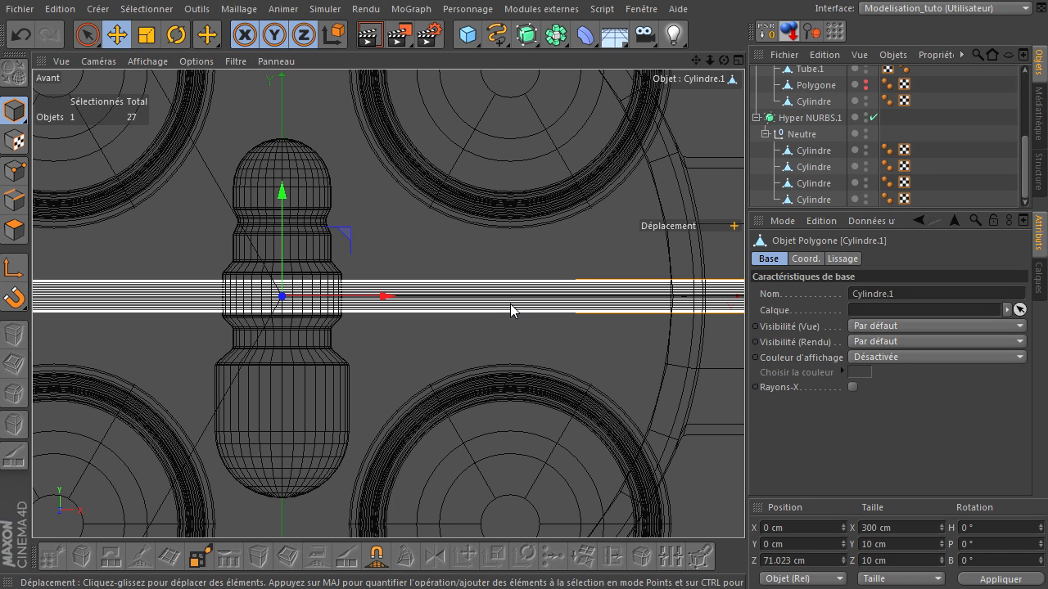
{"action": "left_click_drag", "start_coordinate": [583, 39], "coordinate": [640, 54]}
{"action": "scroll", "coordinate": [800, 148], "scroll_direction": "up", "scroll_amount": 5}
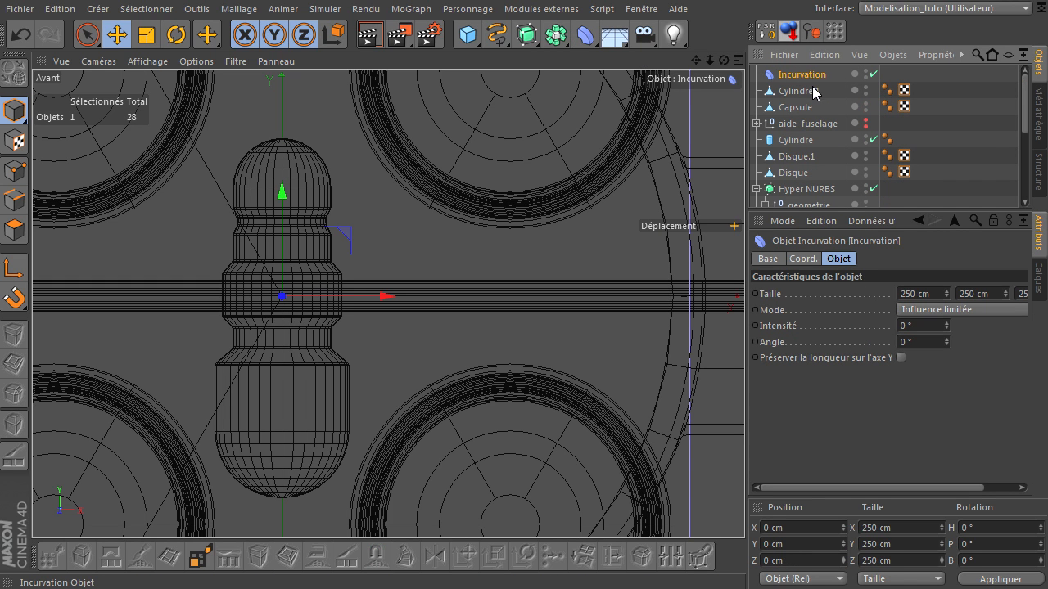
{"action": "left_click_drag", "start_coordinate": [814, 96], "coordinate": [814, 97]}
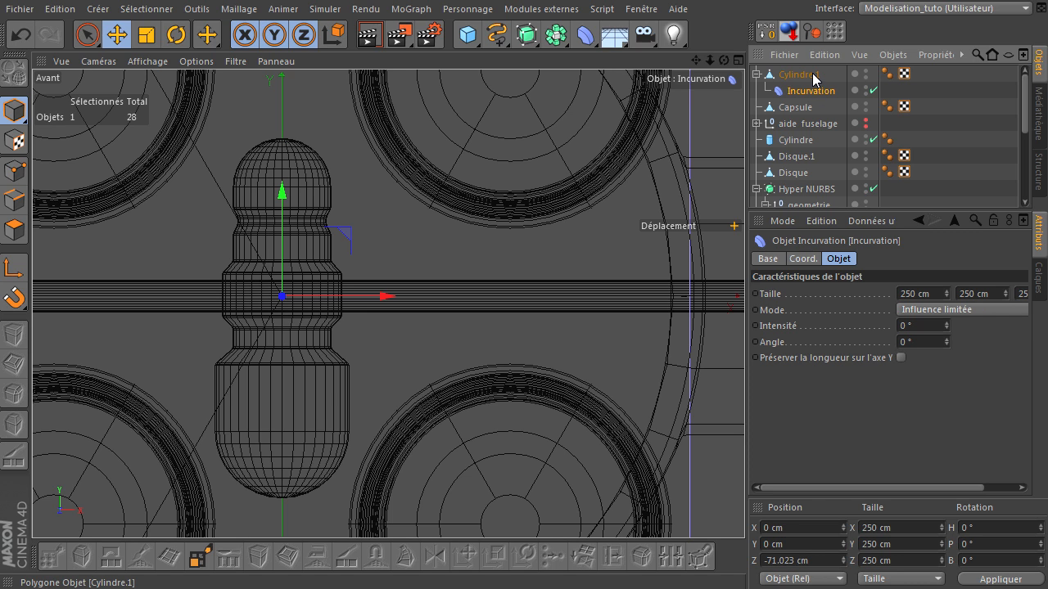
Set the Incurvation deformer's Z position to 0 cm so it is centred on its parent rod
{"action": "left_click", "coordinate": [815, 79]}
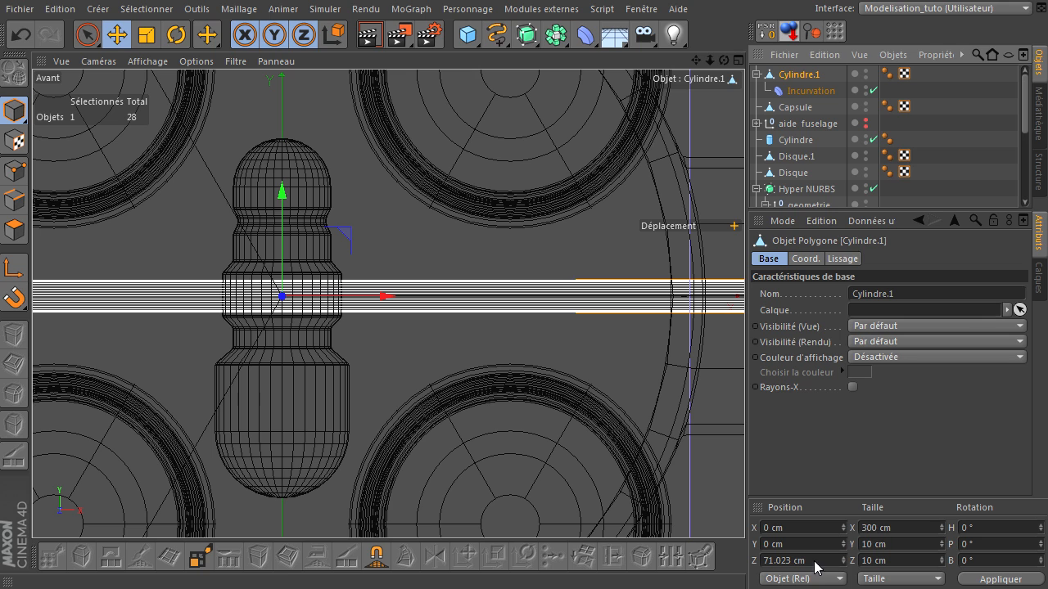
{"action": "left_click", "coordinate": [808, 91]}
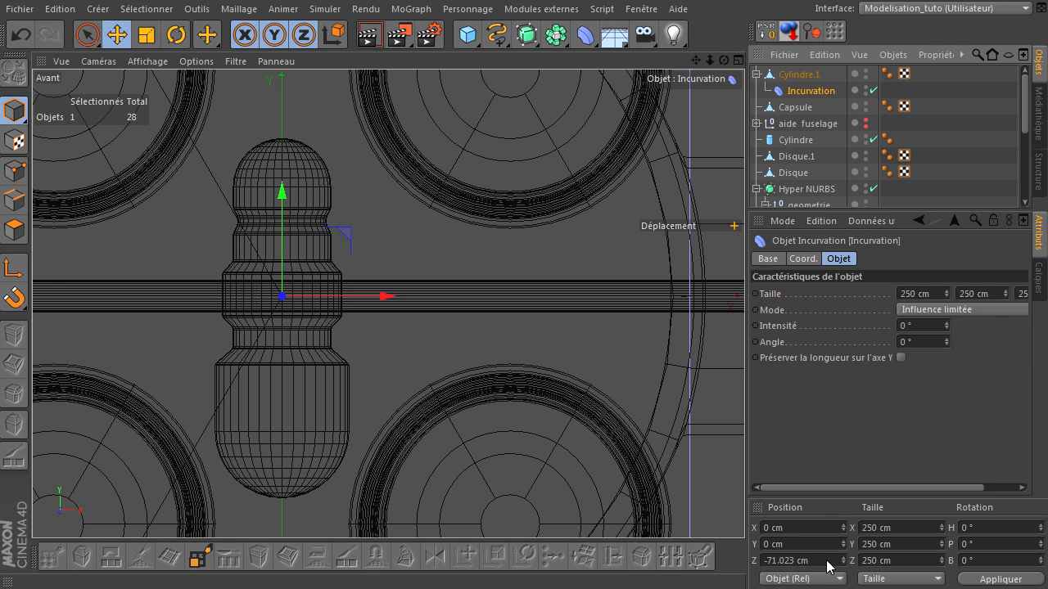
{"action": "left_click", "coordinate": [827, 562]}
{"action": "type", "text": "0"}
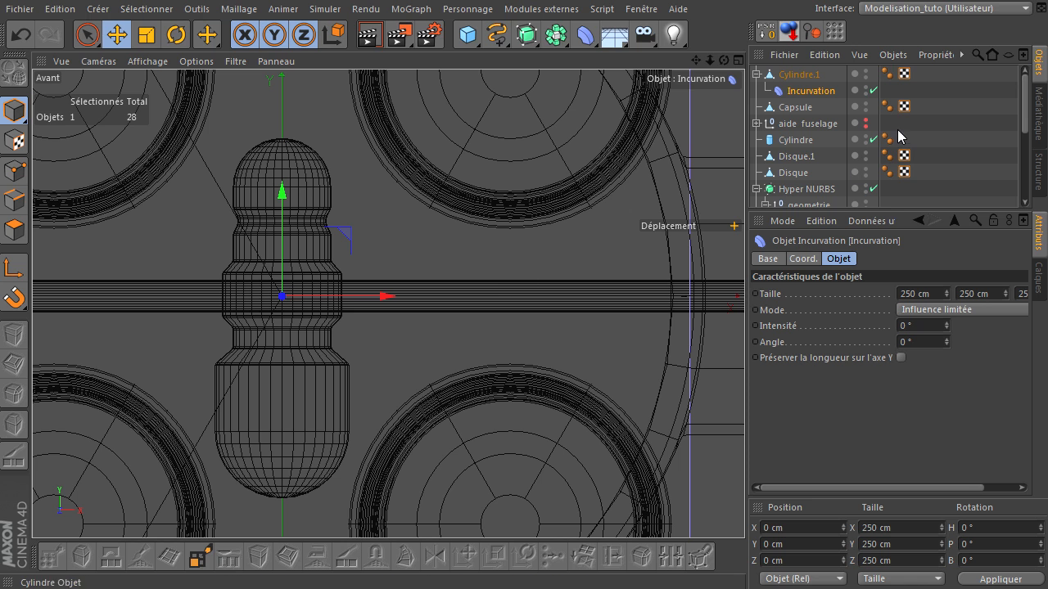
Set the Incurvation deformer's size to 10 cm in all three dimensions
{"action": "middle_click", "coordinate": [597, 218]}
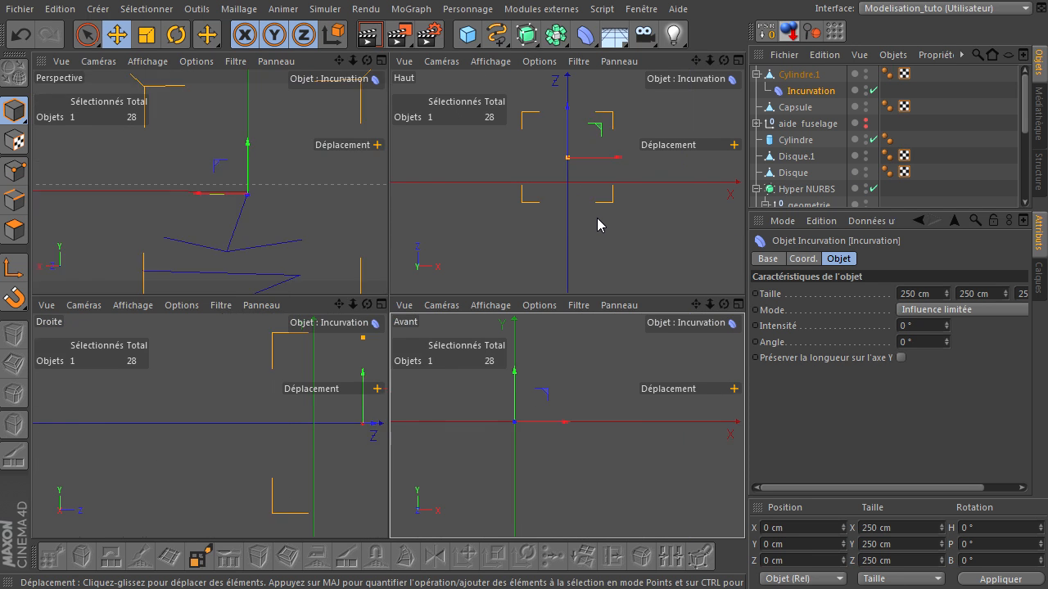
{"action": "left_click_drag", "start_coordinate": [367, 64], "coordinate": [388, 297]}
{"action": "scroll", "coordinate": [199, 214], "scroll_direction": "down", "scroll_amount": 3}
{"action": "scroll", "coordinate": [219, 250], "scroll_direction": "down", "scroll_amount": 2}
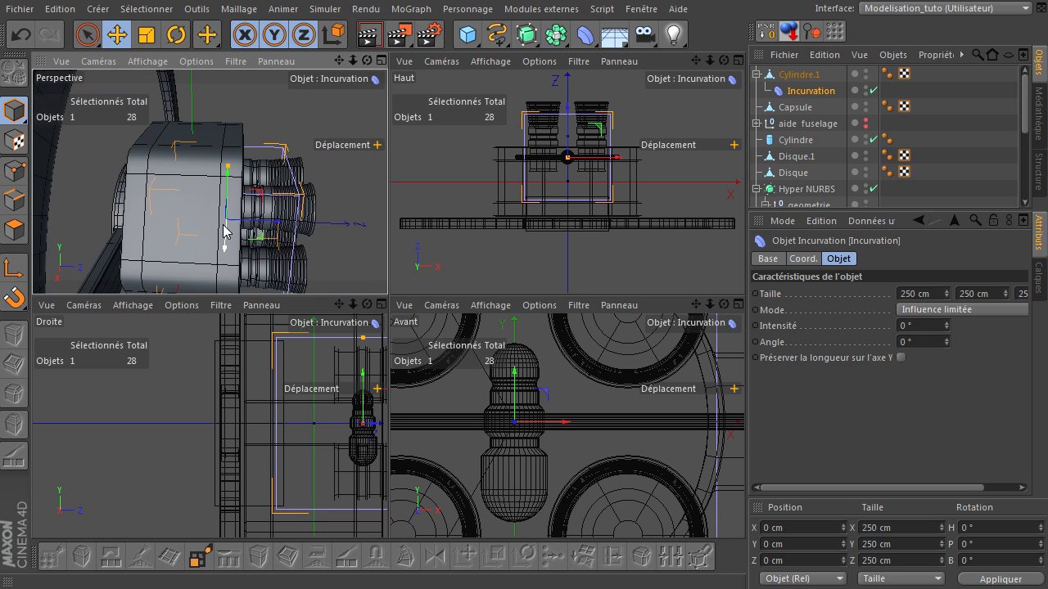
{"action": "left_click_drag", "start_coordinate": [367, 64], "coordinate": [325, 173]}
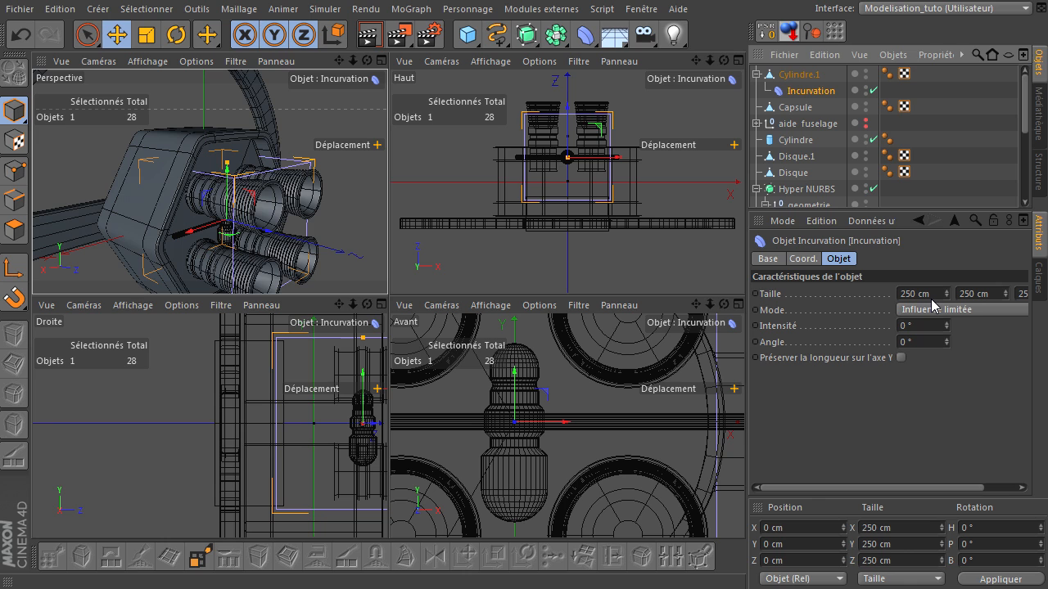
{"action": "left_click", "coordinate": [813, 79]}
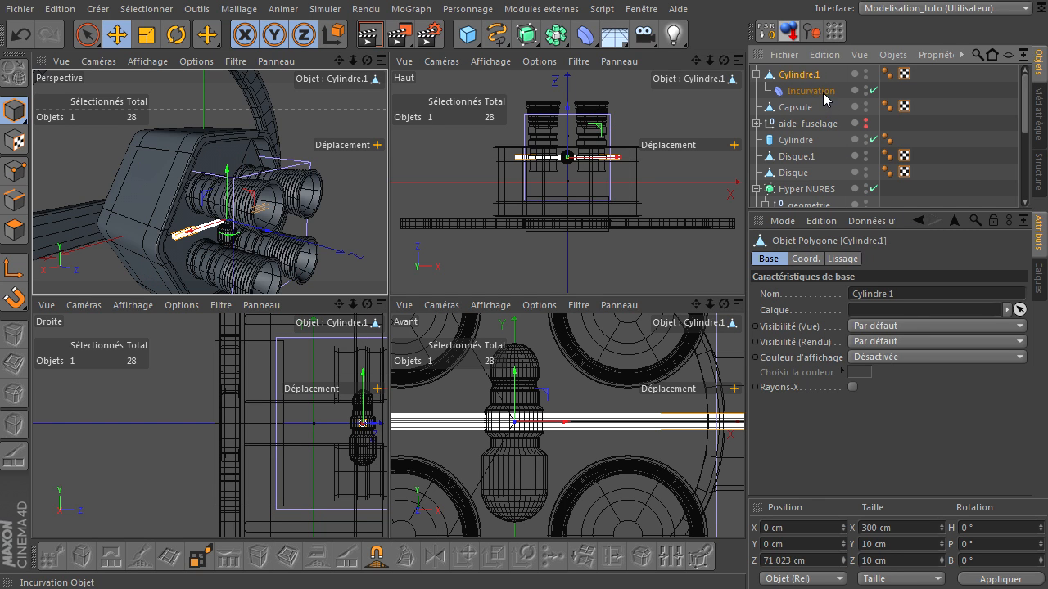
{"action": "left_click", "coordinate": [811, 91]}
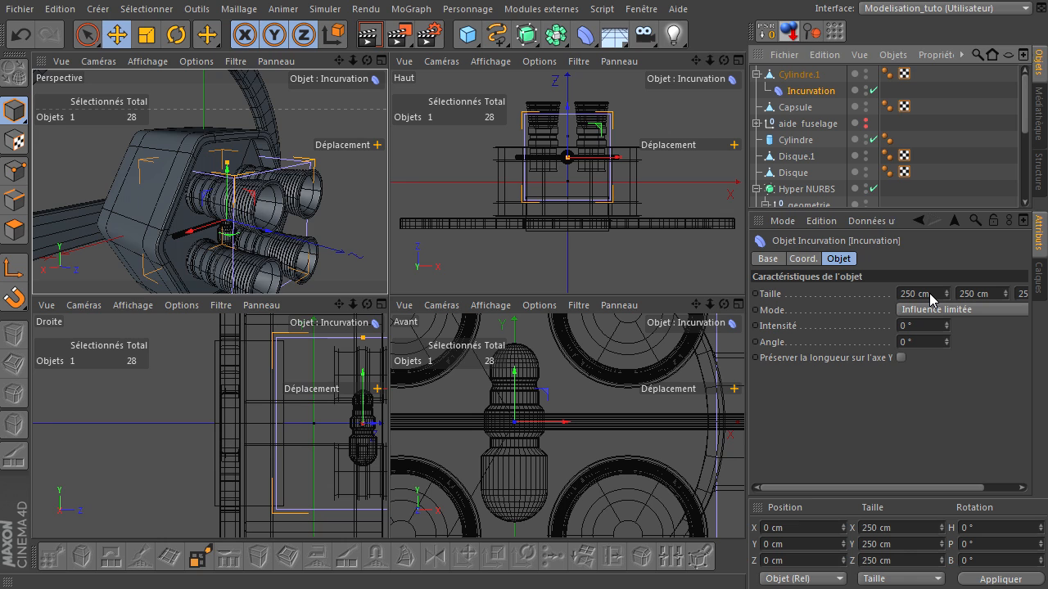
{"action": "left_click", "coordinate": [930, 294]}
{"action": "type", "text": "10"}
{"action": "left_click", "coordinate": [966, 293]}
{"action": "type", "text": "10"}
{"action": "left_click", "coordinate": [1023, 295]}
{"action": "type", "text": "10"}
{"action": "key", "text": "Return"}
Move the Incurvation deformer along X to about 71 cm, between the nozzles on the rod's positive-X side
{"action": "middle_click", "coordinate": [587, 380]}
{"action": "scroll", "coordinate": [450, 366], "scroll_direction": "up", "scroll_amount": 4}
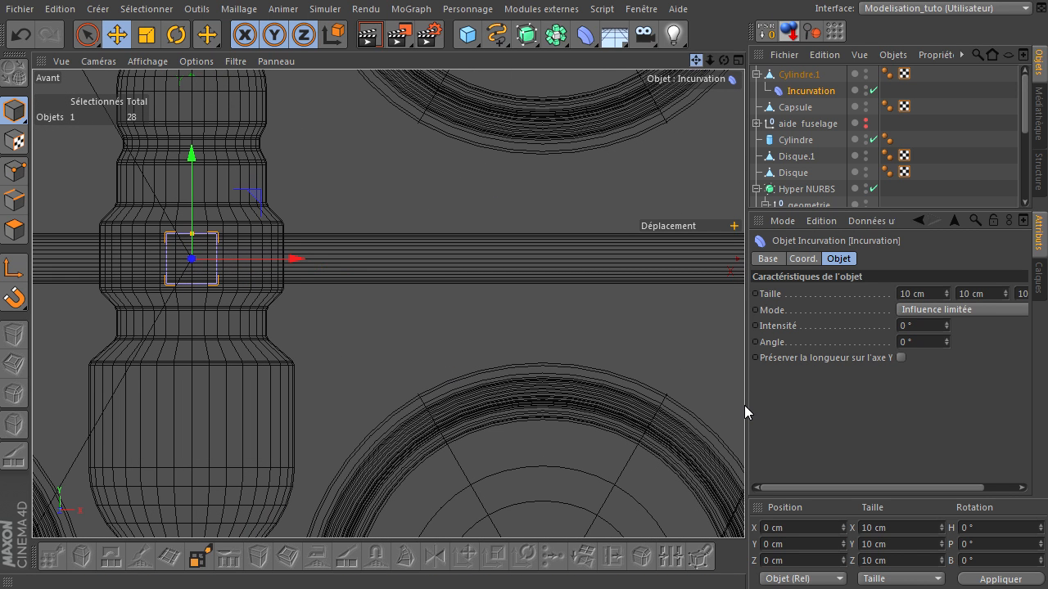
{"action": "left_click_drag", "start_coordinate": [699, 64], "coordinate": [873, 71]}
{"action": "left_click_drag", "start_coordinate": [471, 267], "coordinate": [856, 393]}
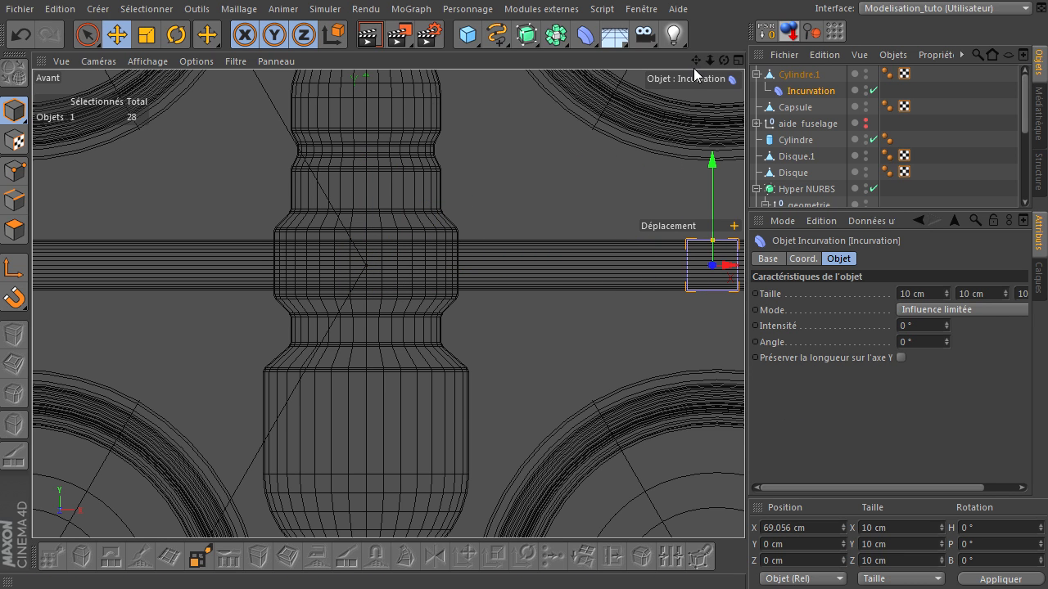
{"action": "left_click_drag", "start_coordinate": [696, 59], "coordinate": [518, 69]}
{"action": "mouse_move", "coordinate": [643, 272]}
{"action": "left_mouse_down"}
{"action": "mouse_move", "coordinate": [661, 276]}
{"action": "mouse_move", "coordinate": [647, 279]}
{"action": "left_mouse_up"}
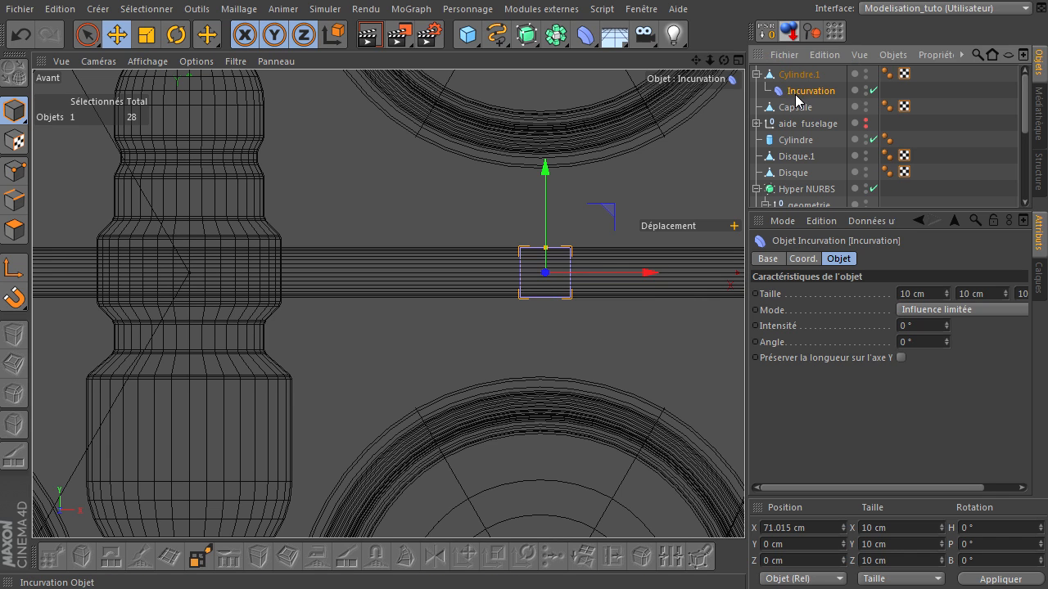
Set the Incurvation deformer's intensity to 90° and disable the deformer
{"action": "left_click", "coordinate": [928, 328]}
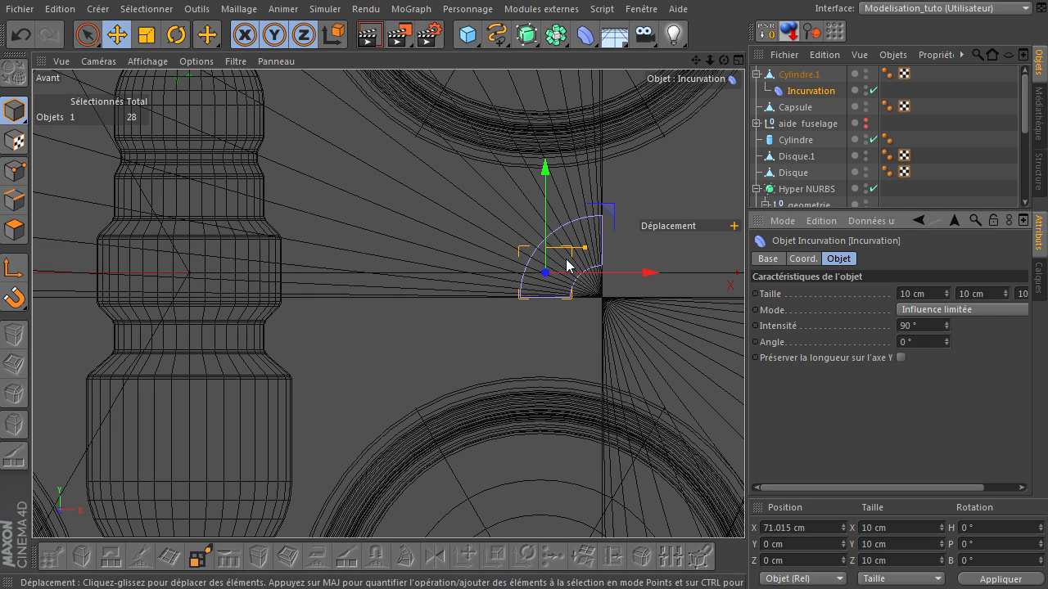
{"action": "left_click", "coordinate": [873, 91]}
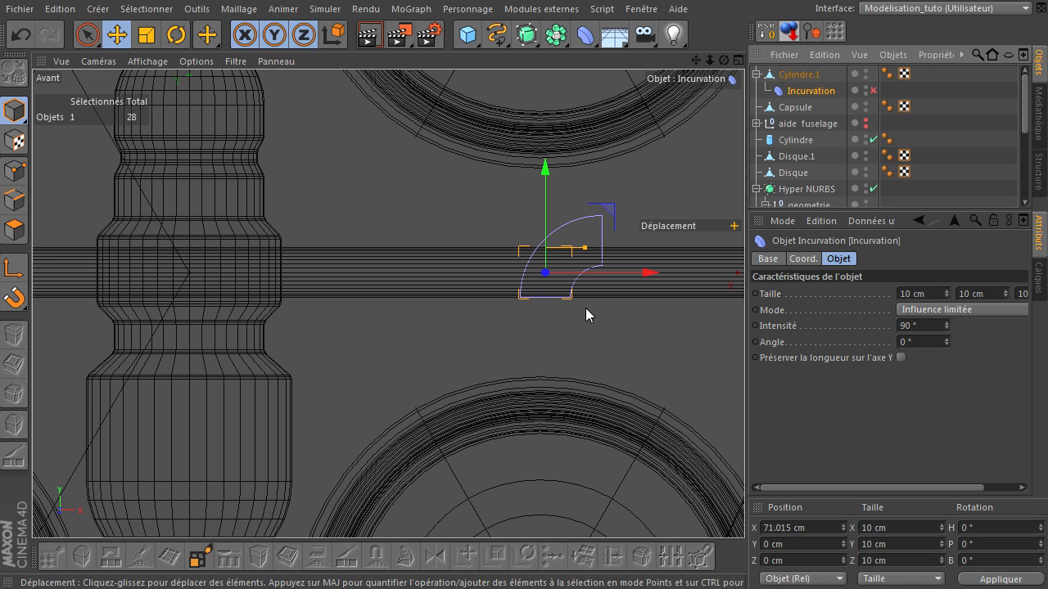
Rotate the Incurvation deformer to a 90° bank angle and move it along the rod to about 62.5 cm in X
{"action": "left_click", "coordinate": [175, 34]}
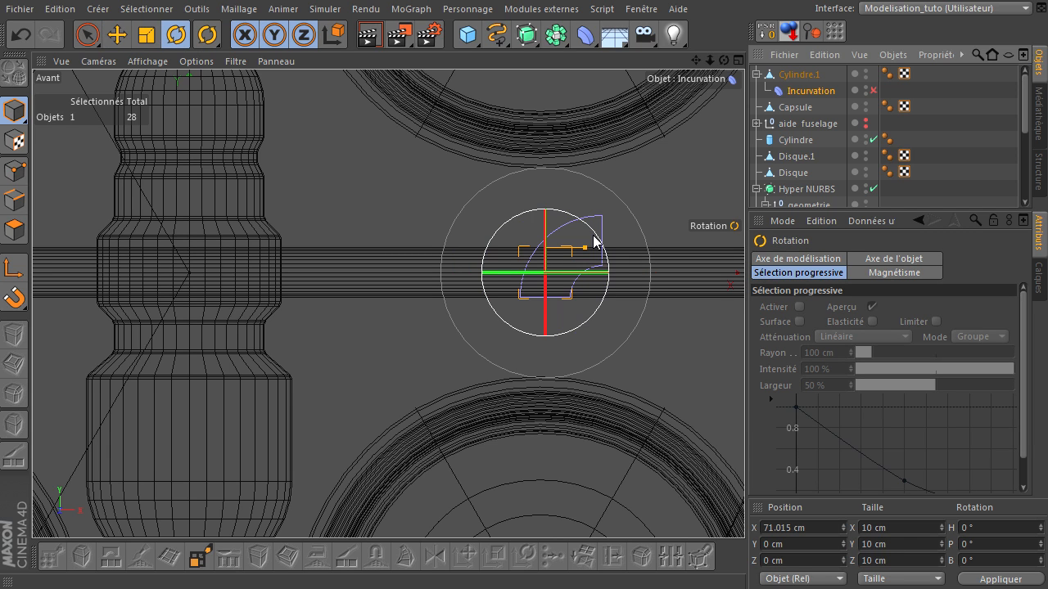
{"action": "left_click_drag", "start_coordinate": [598, 236], "coordinate": [599, 344]}
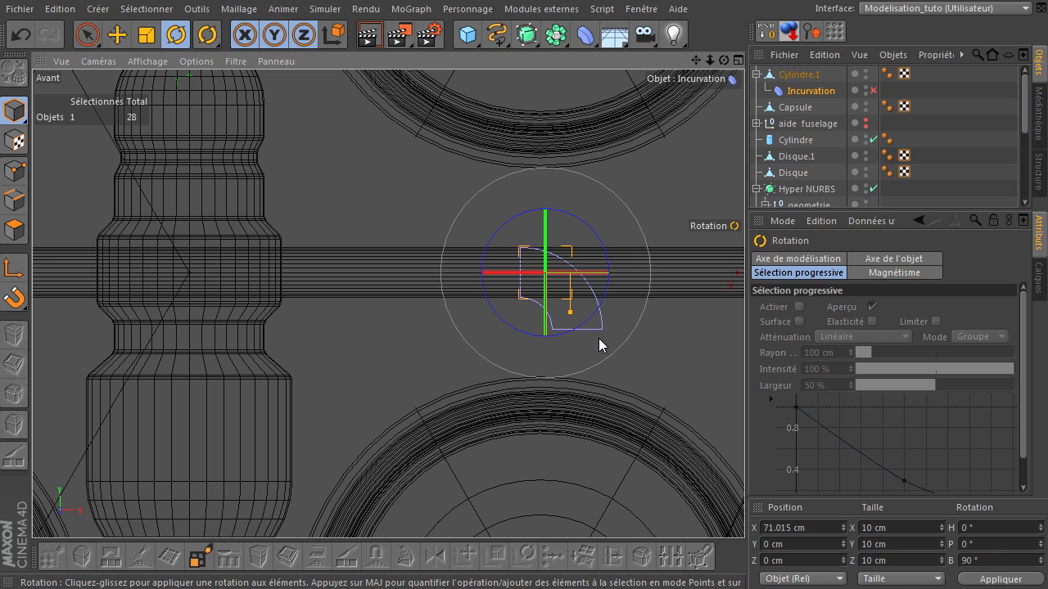
{"action": "left_click", "coordinate": [88, 34]}
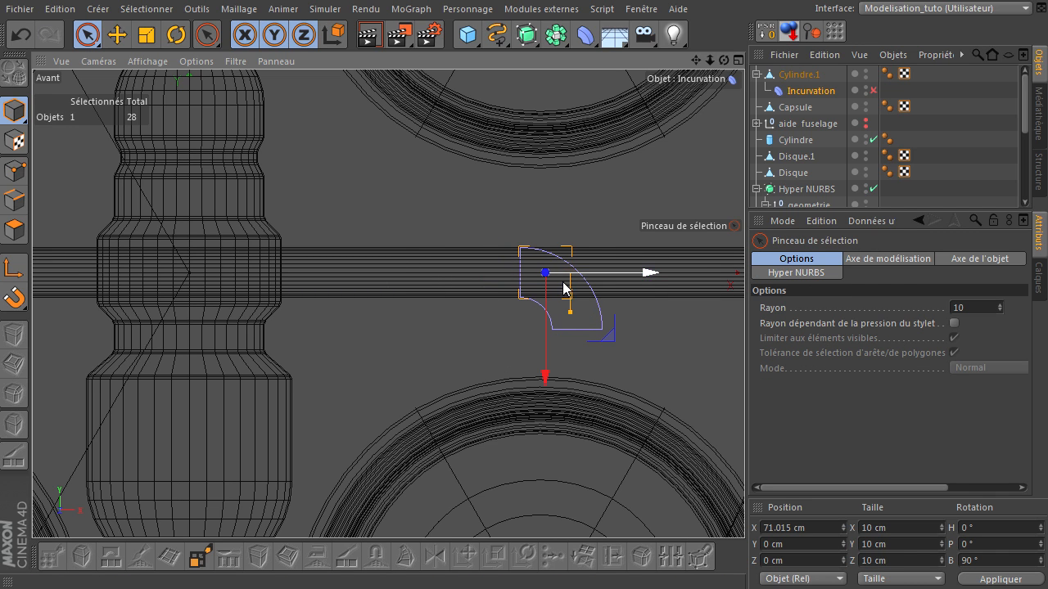
{"action": "left_click_drag", "start_coordinate": [646, 276], "coordinate": [601, 289]}
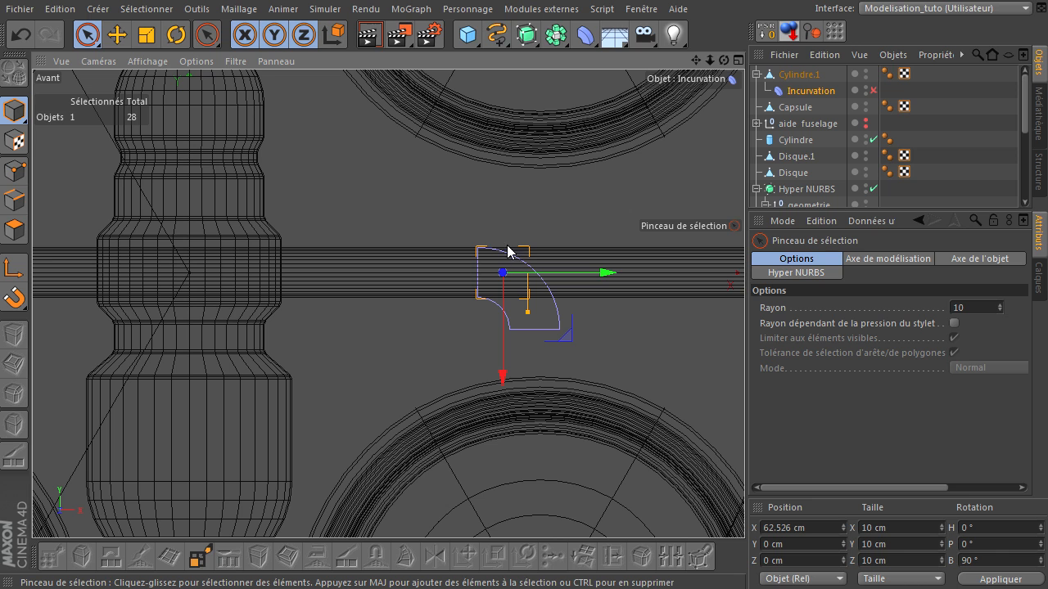
Cut one edge loop around Cylindre.1 with the Knife in loop mode, within the bend area at about 67 cm in X
{"action": "scroll", "coordinate": [510, 295], "scroll_direction": "up", "scroll_amount": 4}
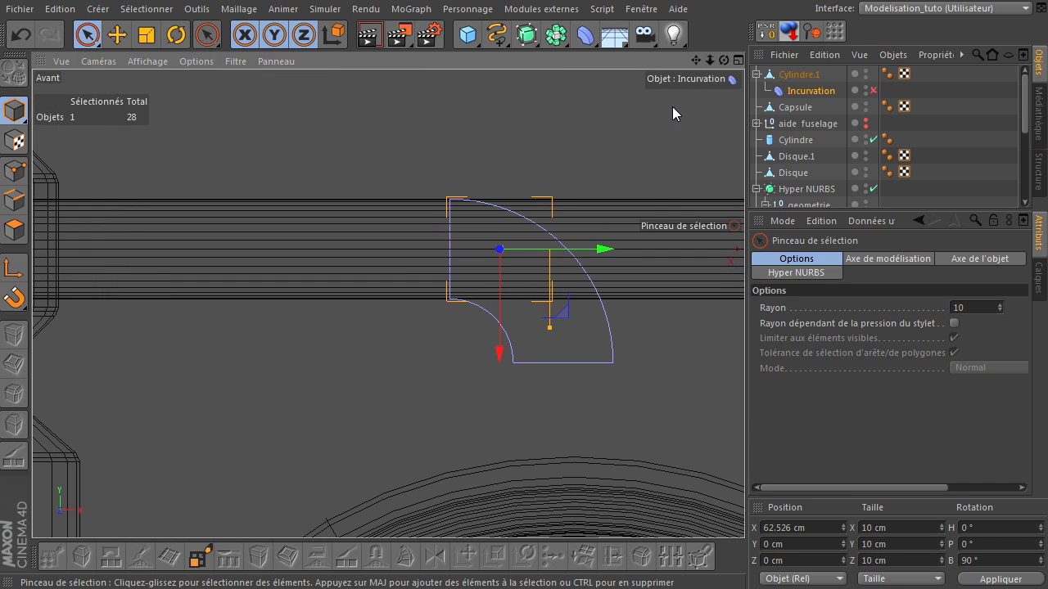
{"action": "left_click_drag", "start_coordinate": [695, 61], "coordinate": [602, 64]}
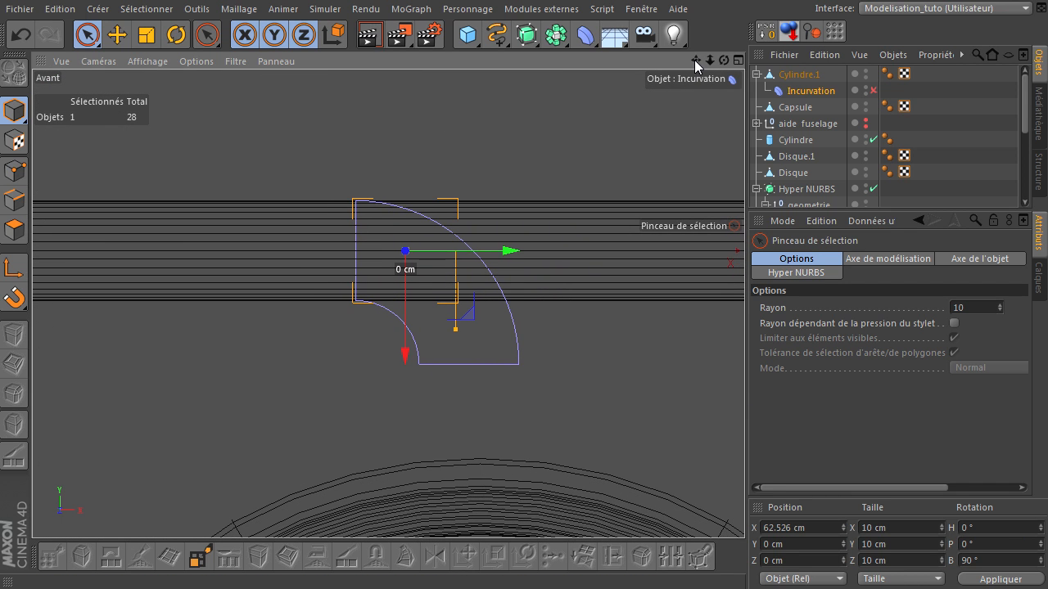
{"action": "left_click", "coordinate": [798, 76]}
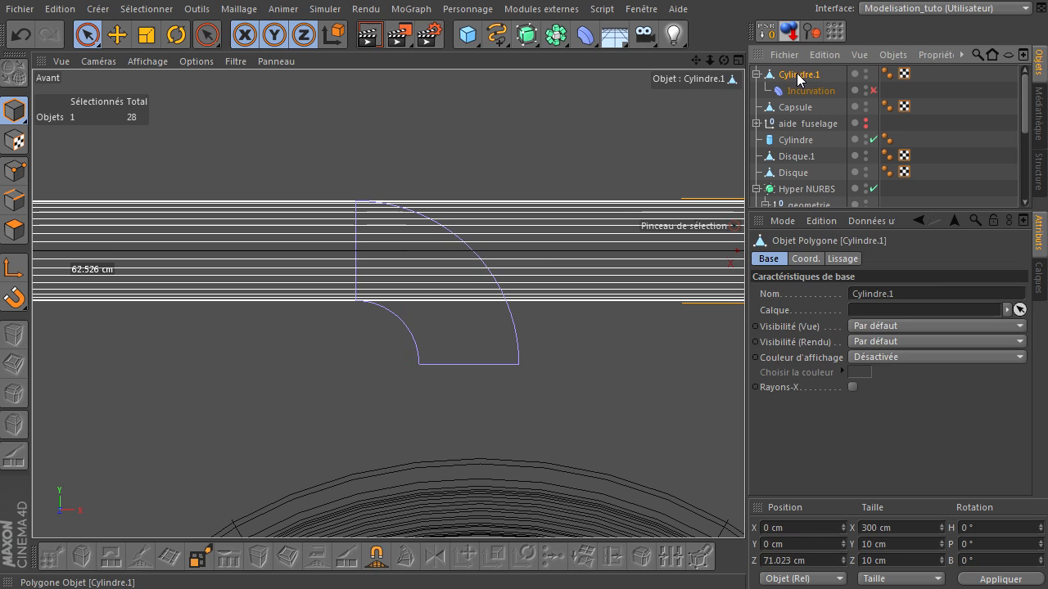
{"action": "left_click", "coordinate": [14, 233]}
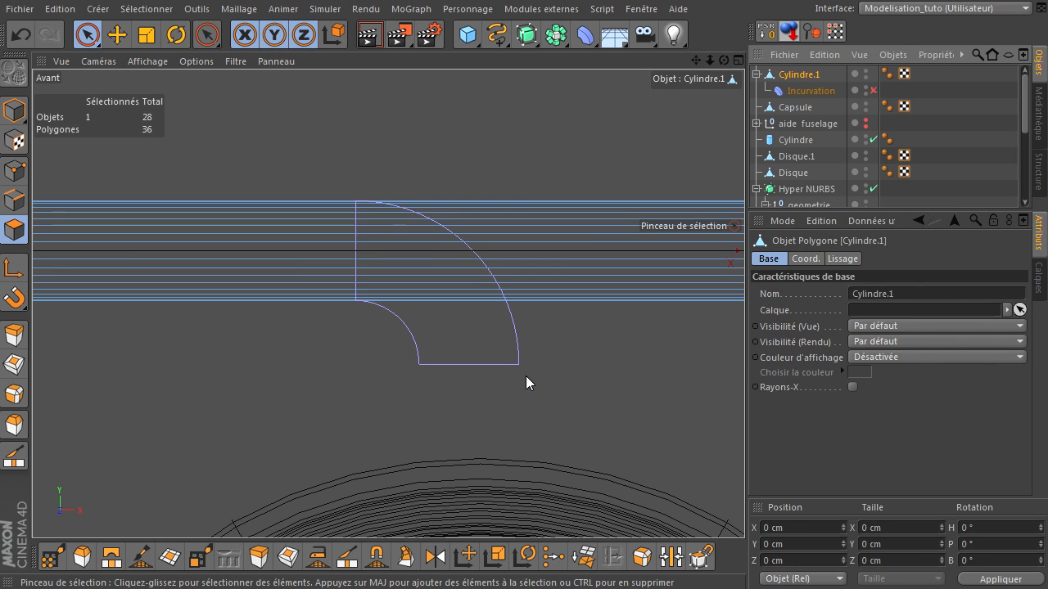
{"action": "key", "text": "k"}
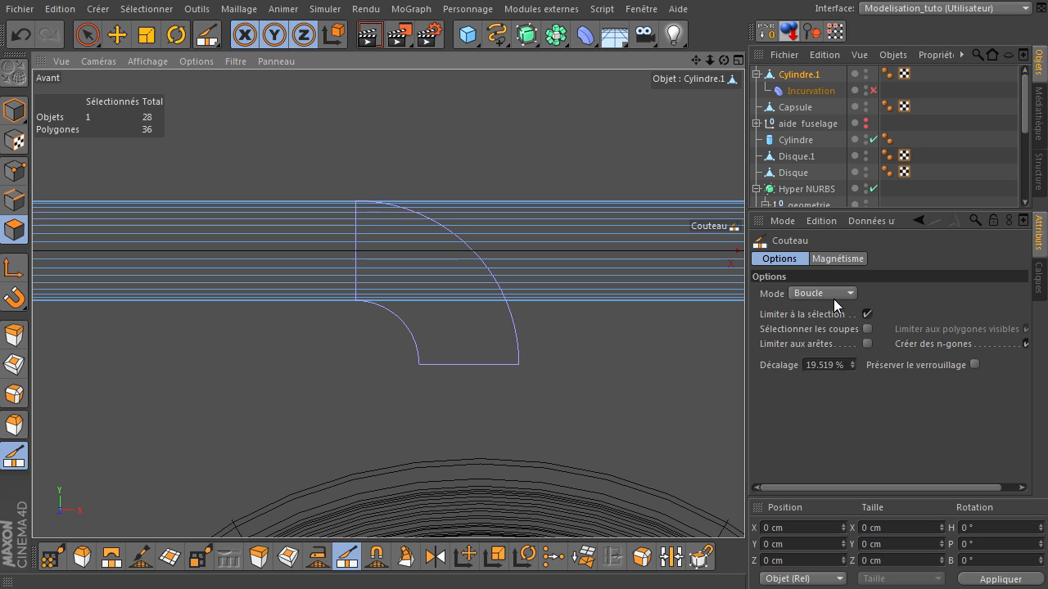
{"action": "left_click", "coordinate": [451, 274]}
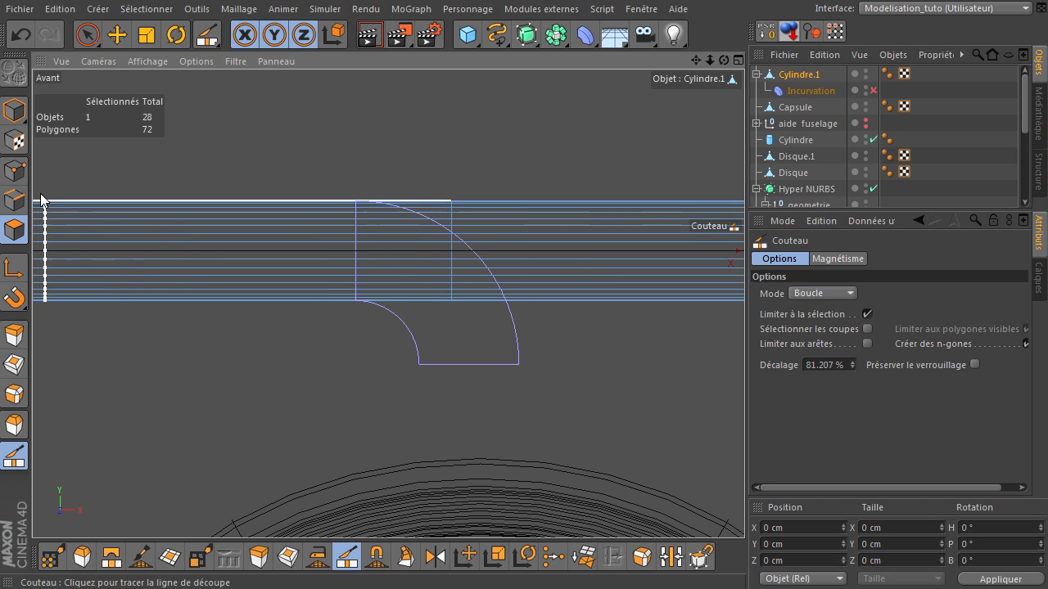
Select the newly cut edge loop of Cylindre.1 with Loop Selection in edge mode
{"action": "left_click", "coordinate": [13, 203]}
{"action": "key", "text": "u"}
{"action": "key", "text": "l"}
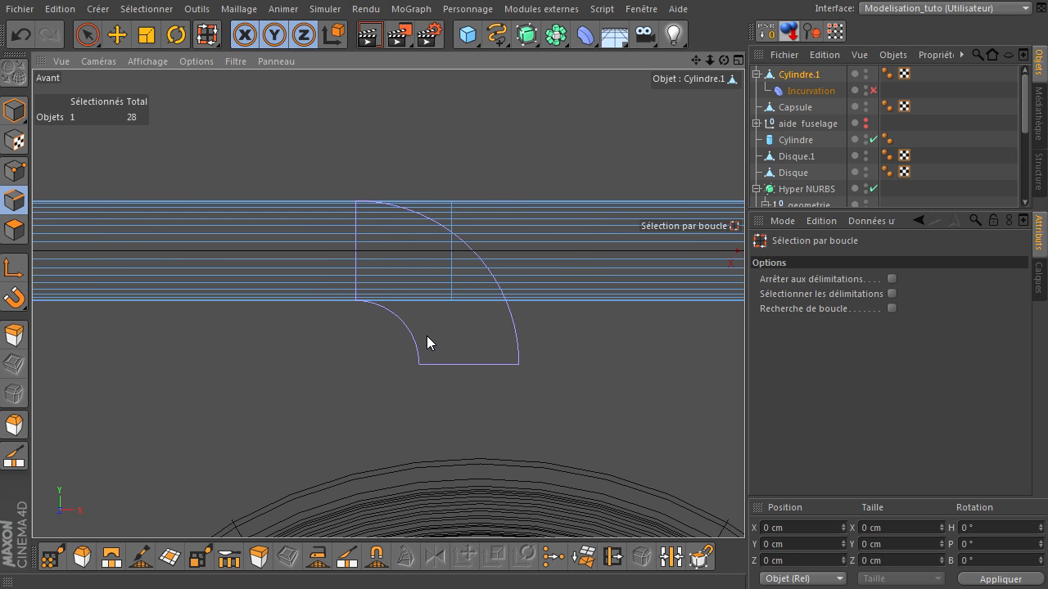
{"action": "left_click", "coordinate": [453, 284]}
{"action": "key", "text": "m"}
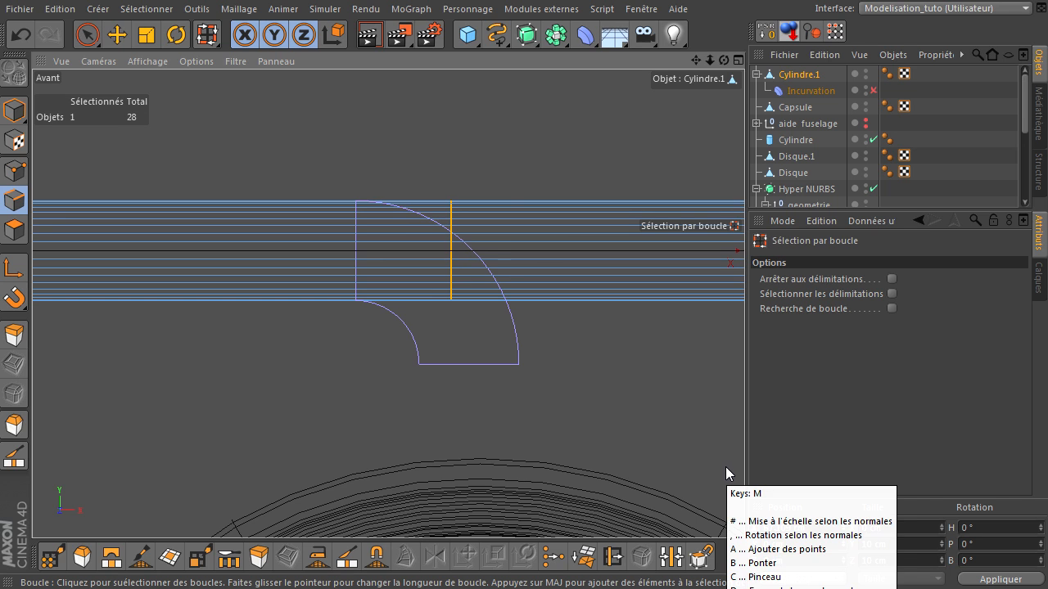
{"action": "key", "text": "t"}
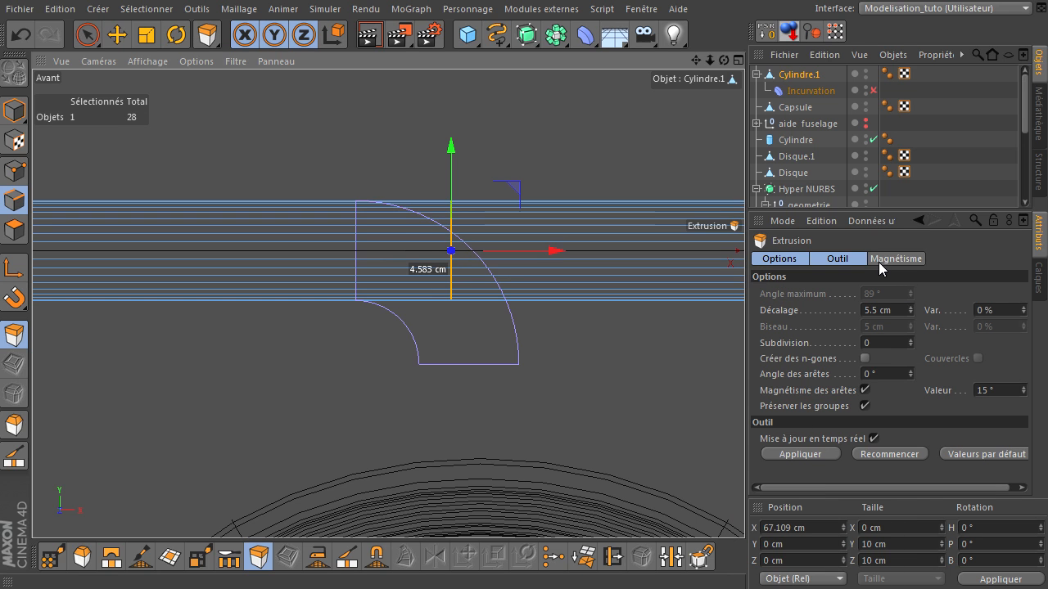
{"action": "key", "text": "m"}
{"action": "key", "text": "q"}
{"action": "key", "text": "s"}
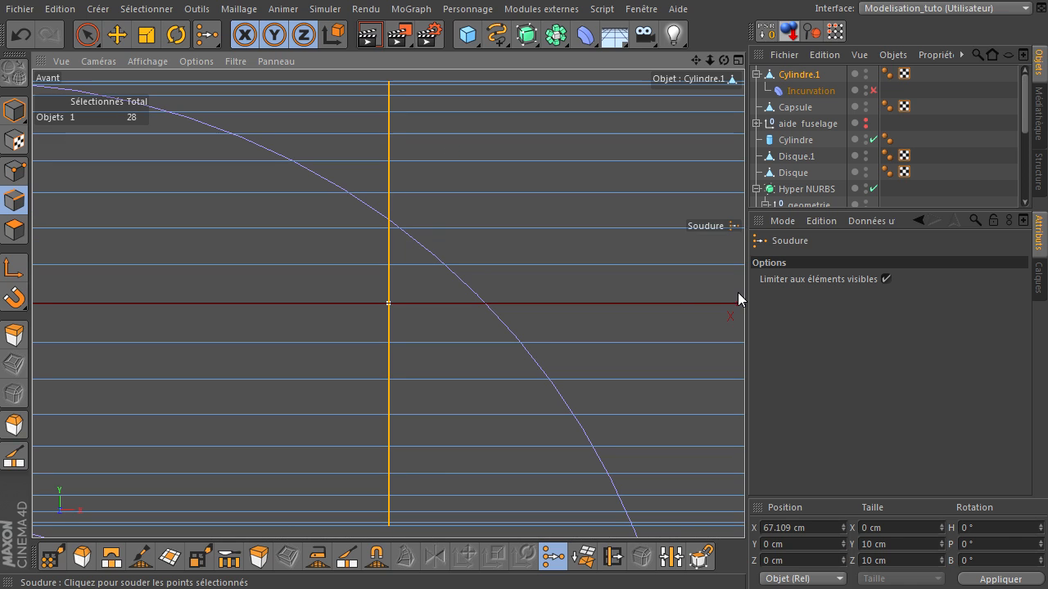
{"action": "scroll", "coordinate": [206, 308], "scroll_direction": "down", "scroll_amount": 5}
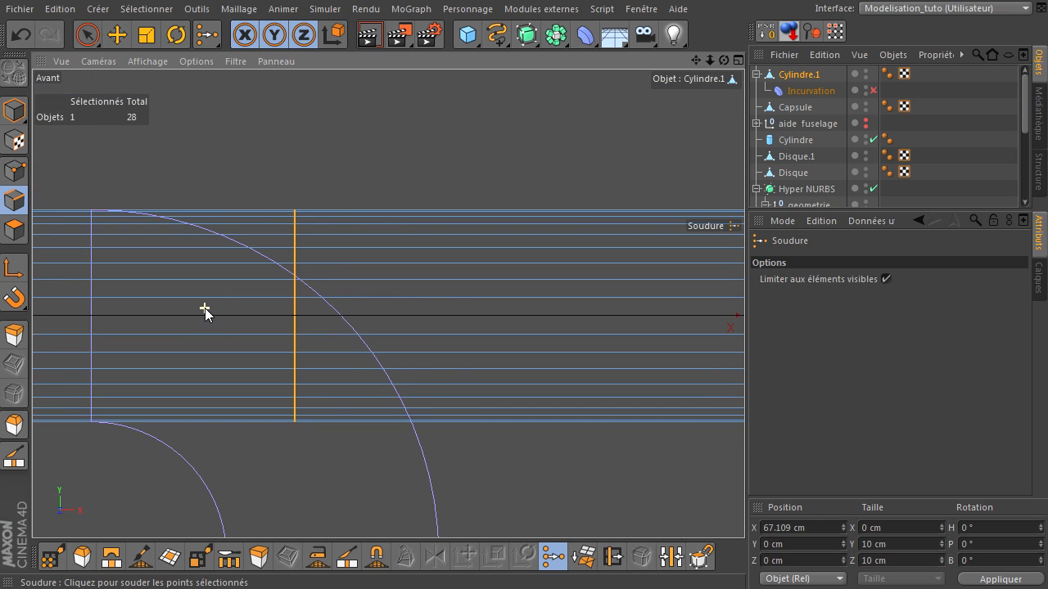
Bevel the selected edge loop with an inner offset of about 10.8 cm, spreading it across the bend area
{"action": "key", "text": "m"}
{"action": "key", "text": "s"}
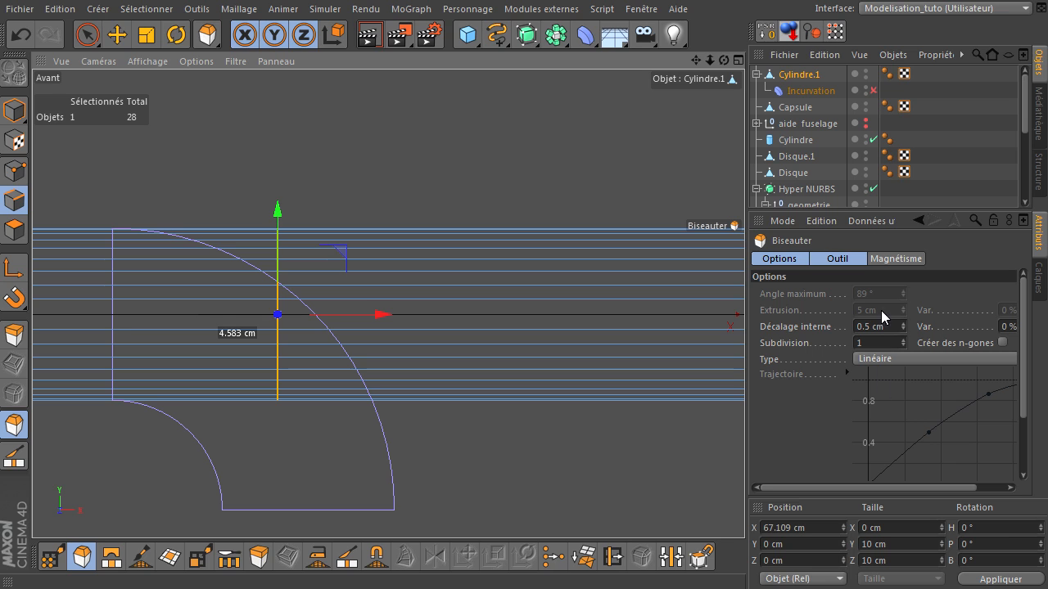
{"action": "left_click_drag", "start_coordinate": [391, 329], "coordinate": [408, 178]}
{"action": "mouse_move", "coordinate": [744, 405]}
{"action": "left_mouse_down"}
{"action": "mouse_move", "coordinate": [755, 407]}
{"action": "mouse_move", "coordinate": [744, 406]}
{"action": "left_mouse_up"}
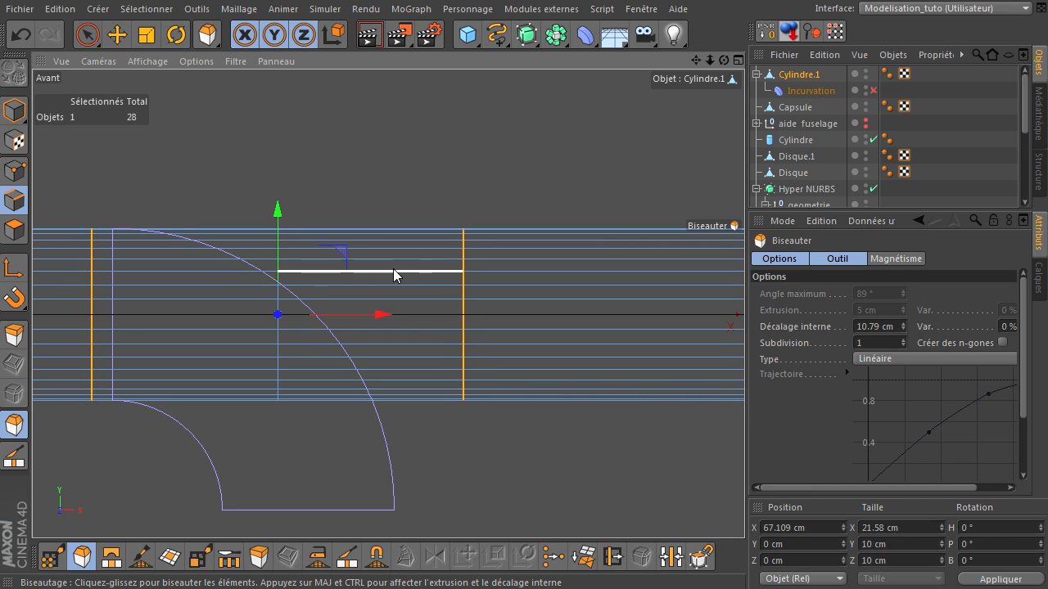
Set the bevel's subdivision to 10 to divide the bend area of Cylindre.1 into more segments
{"action": "left_click", "coordinate": [886, 344]}
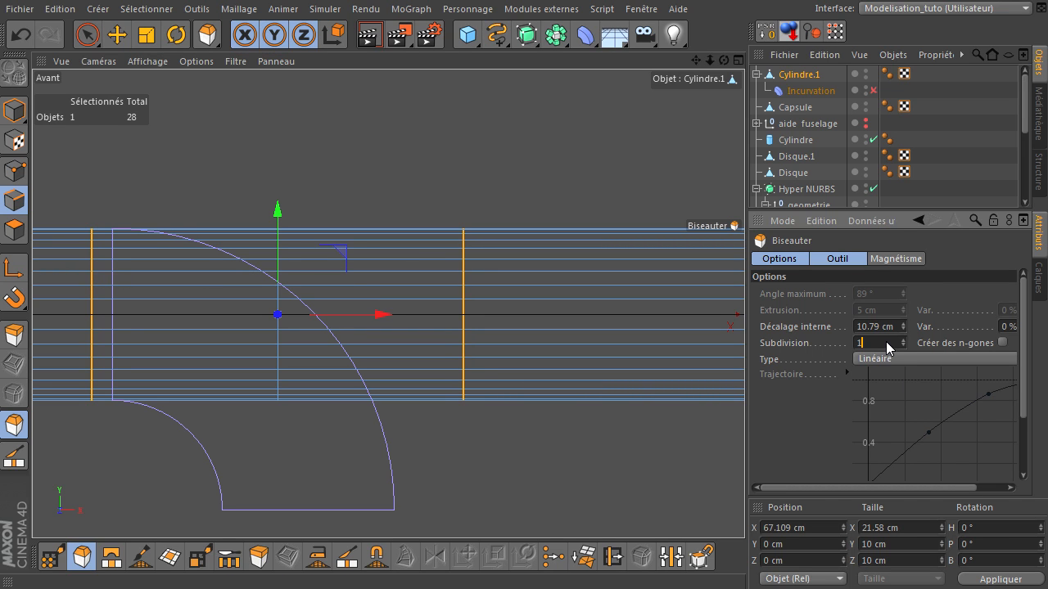
{"action": "type", "text": "0"}
{"action": "key", "text": "Return"}
{"action": "left_click_drag", "start_coordinate": [694, 63], "coordinate": [743, 404]}
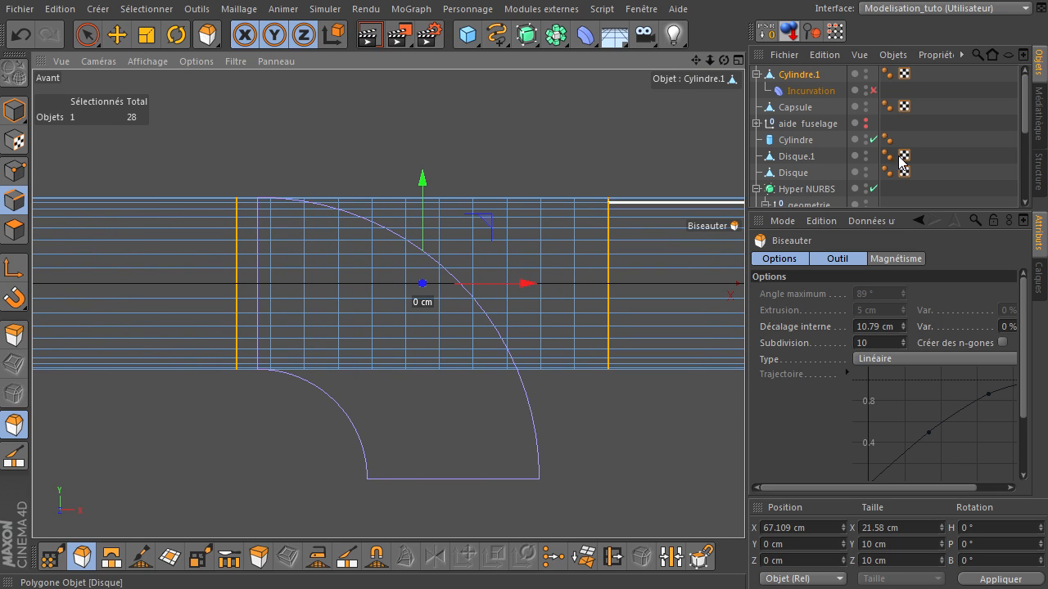
Re-enable the Incurvation deformer on Cylindre.1 and switch to model mode to display the bent pipe
{"action": "left_click", "coordinate": [874, 91]}
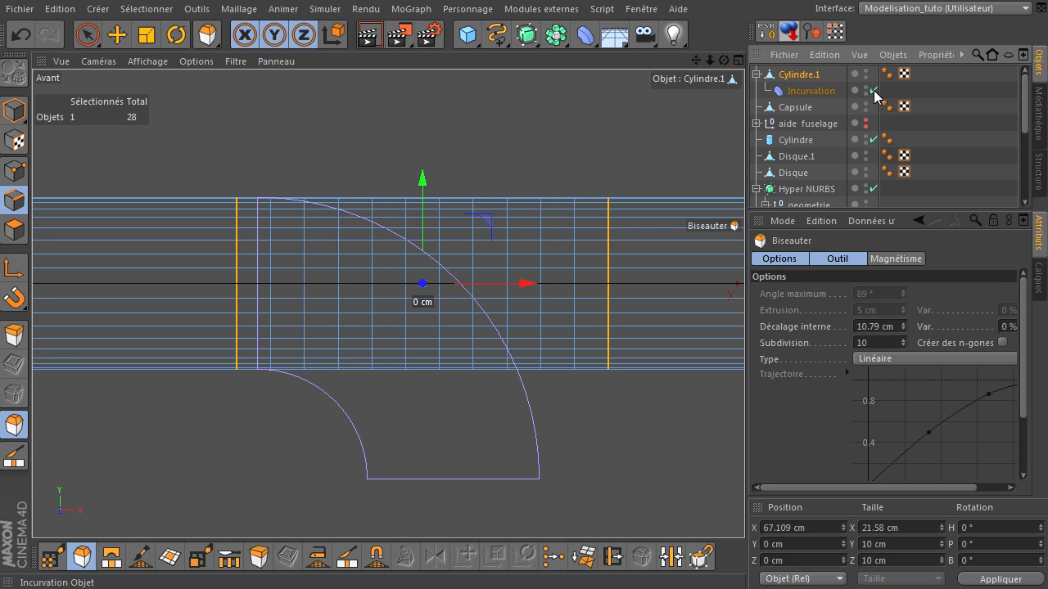
{"action": "left_click", "coordinate": [14, 110]}
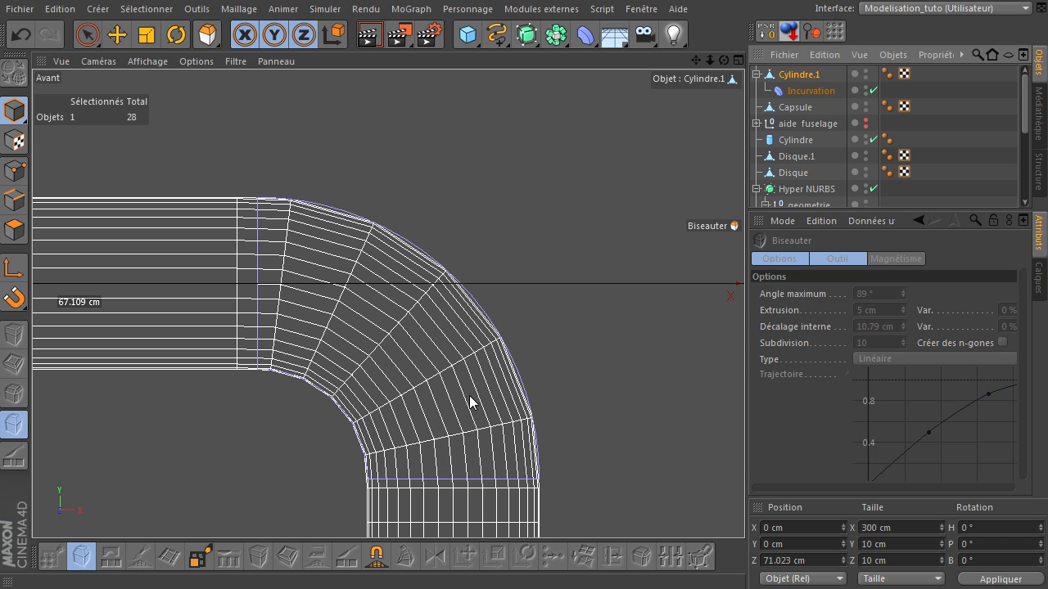
{"action": "scroll", "coordinate": [400, 355], "scroll_direction": "down", "scroll_amount": 5}
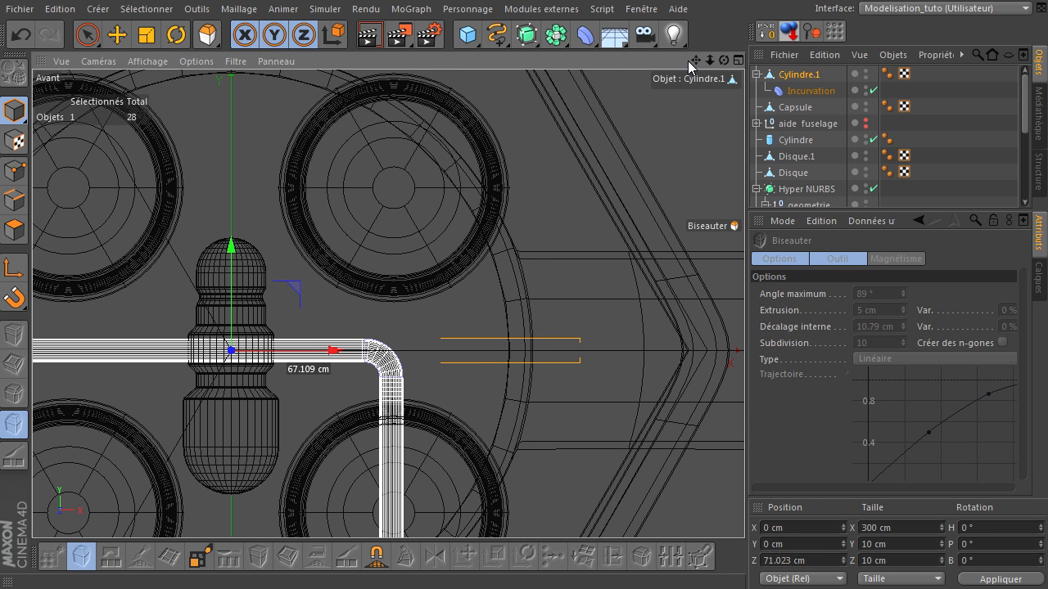
{"action": "left_click_drag", "start_coordinate": [698, 66], "coordinate": [575, 346]}
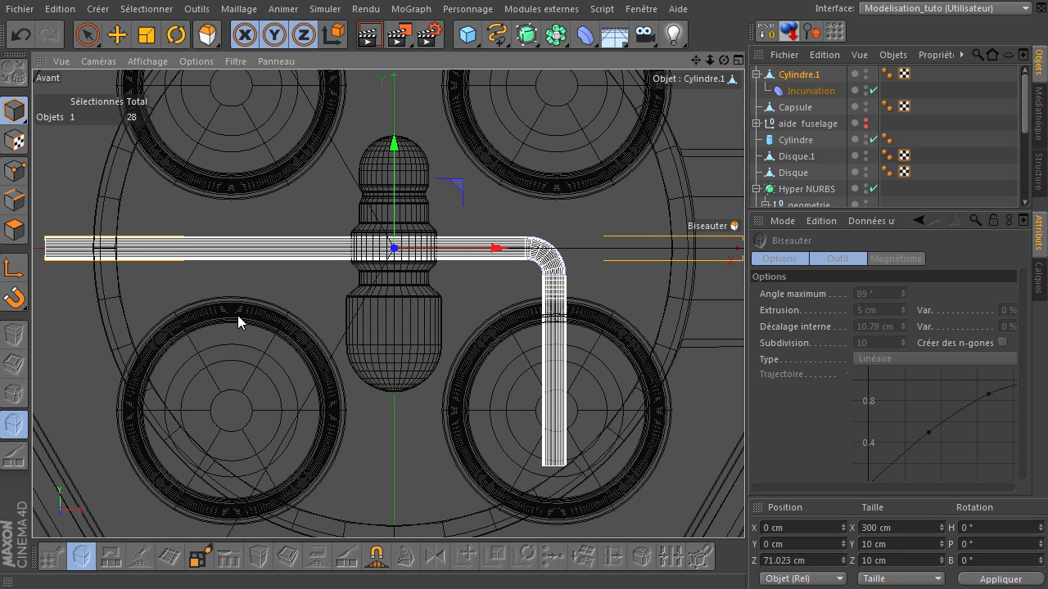
In polygon mode, cut a loop around Cylindre.1 at about -70.9 cm in X using the loop-mode Knife with restriction to selection off
{"action": "scroll", "coordinate": [234, 314], "scroll_direction": "up", "scroll_amount": 5}
{"action": "left_click_drag", "start_coordinate": [695, 60], "coordinate": [744, 405]}
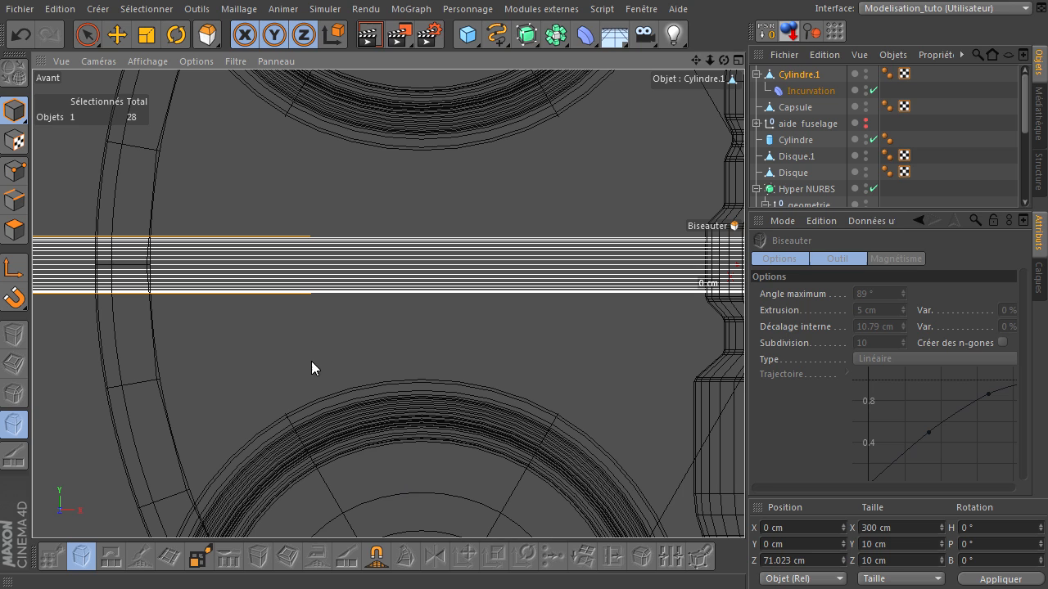
{"action": "left_click", "coordinate": [15, 232]}
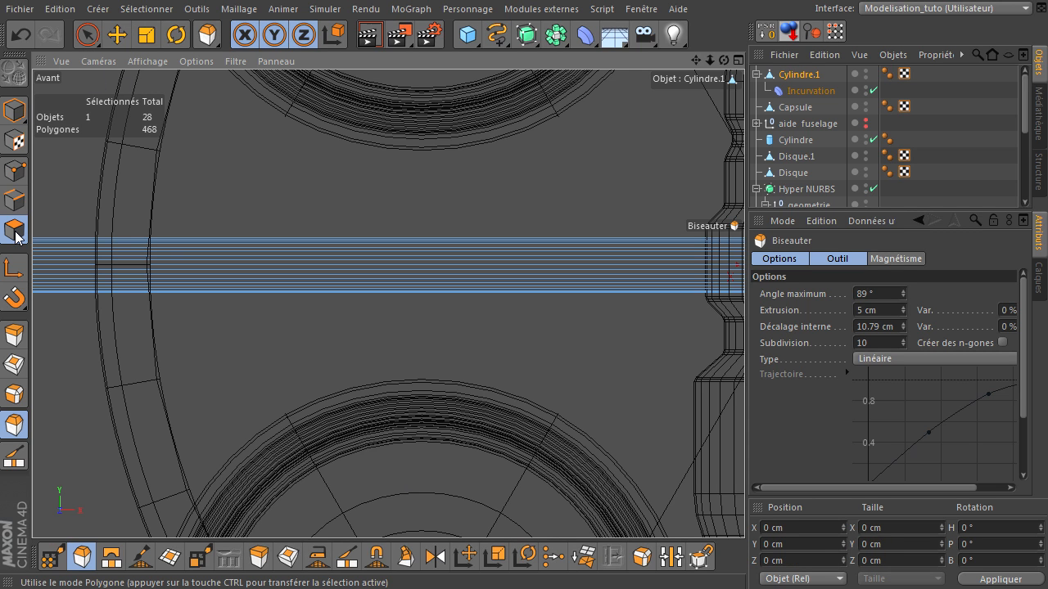
{"action": "key", "text": "k"}
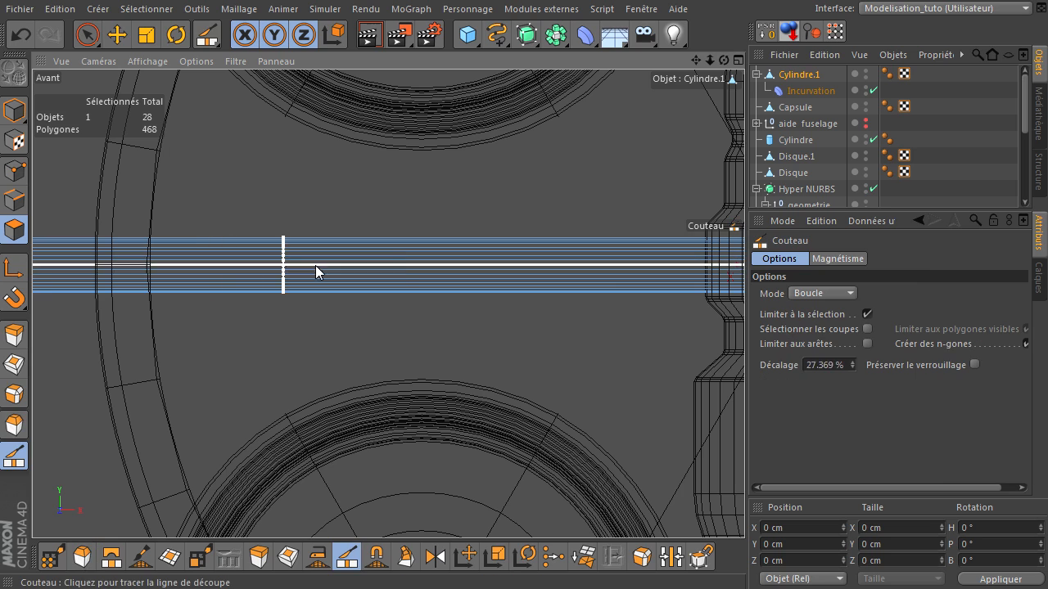
{"action": "left_click", "coordinate": [867, 314]}
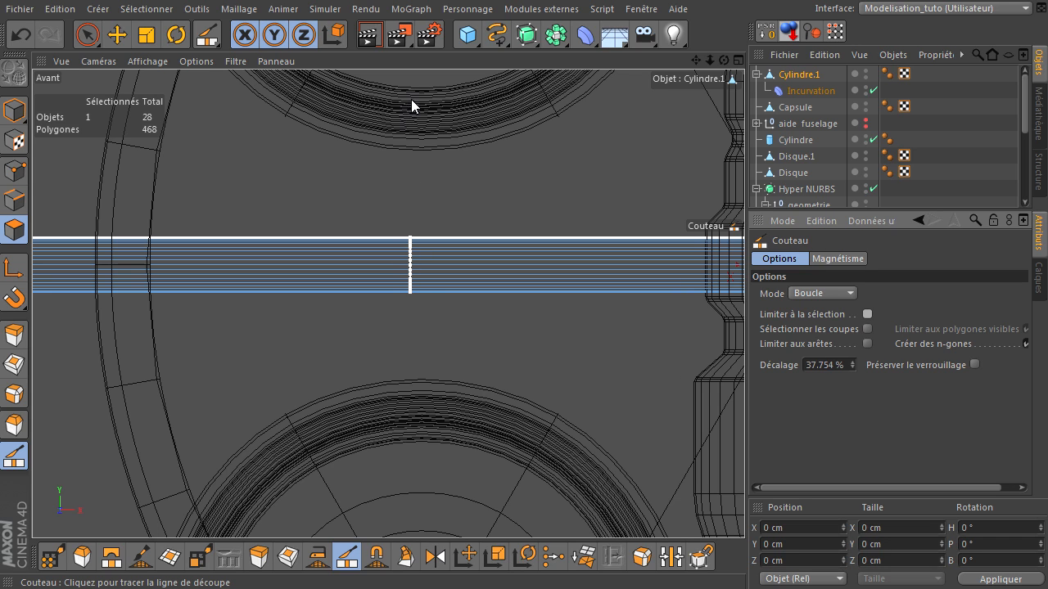
{"action": "left_click", "coordinate": [417, 259]}
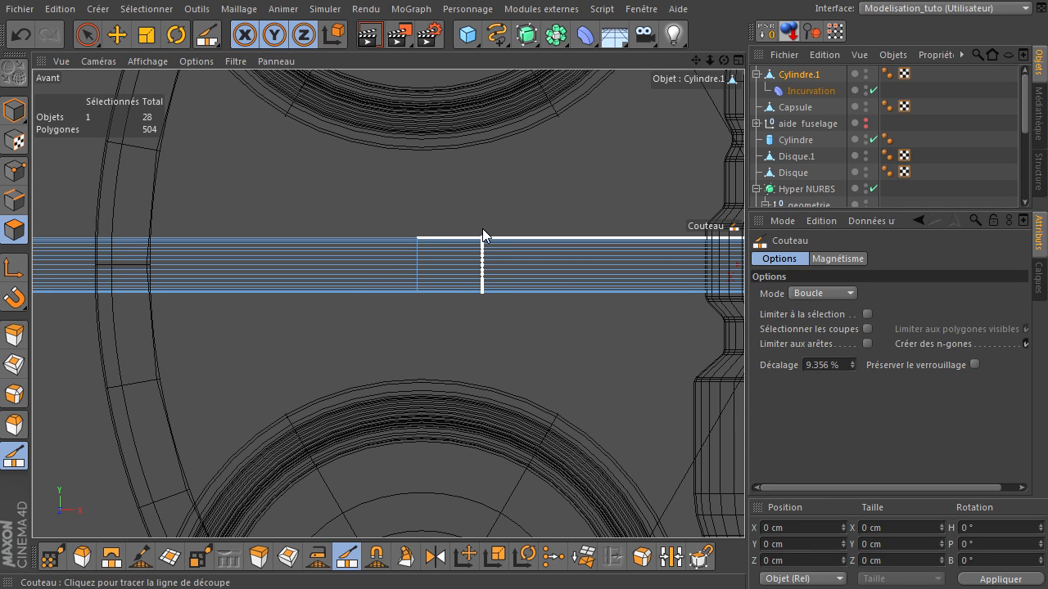
With the Knife in line mode, cut two 45° diagonals from the middle of the new loop to the pipe's upper edge, one per side
{"action": "left_click", "coordinate": [88, 34]}
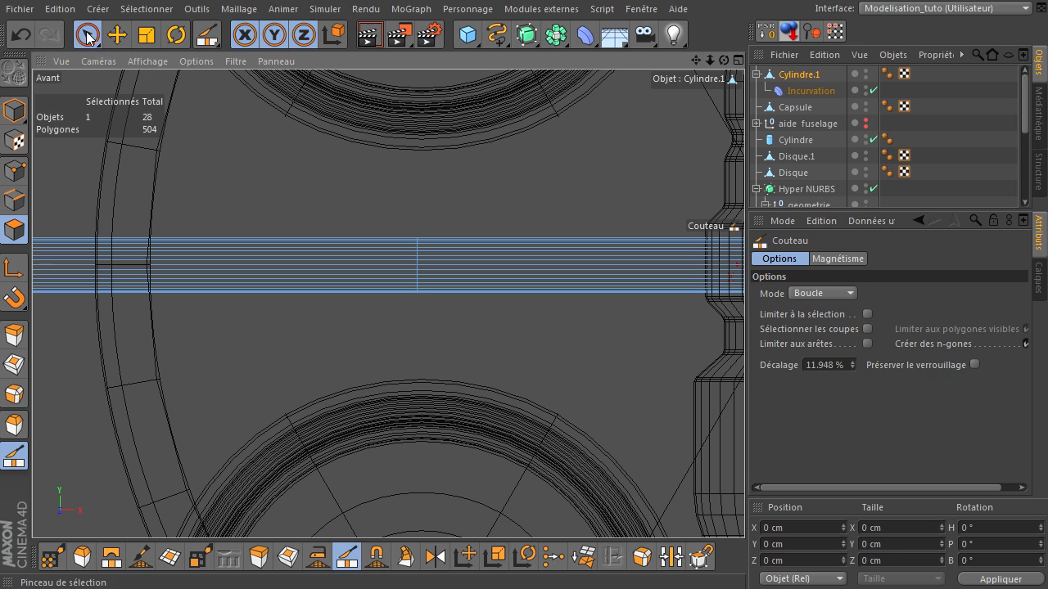
{"action": "scroll", "coordinate": [439, 223], "scroll_direction": "up", "scroll_amount": 5}
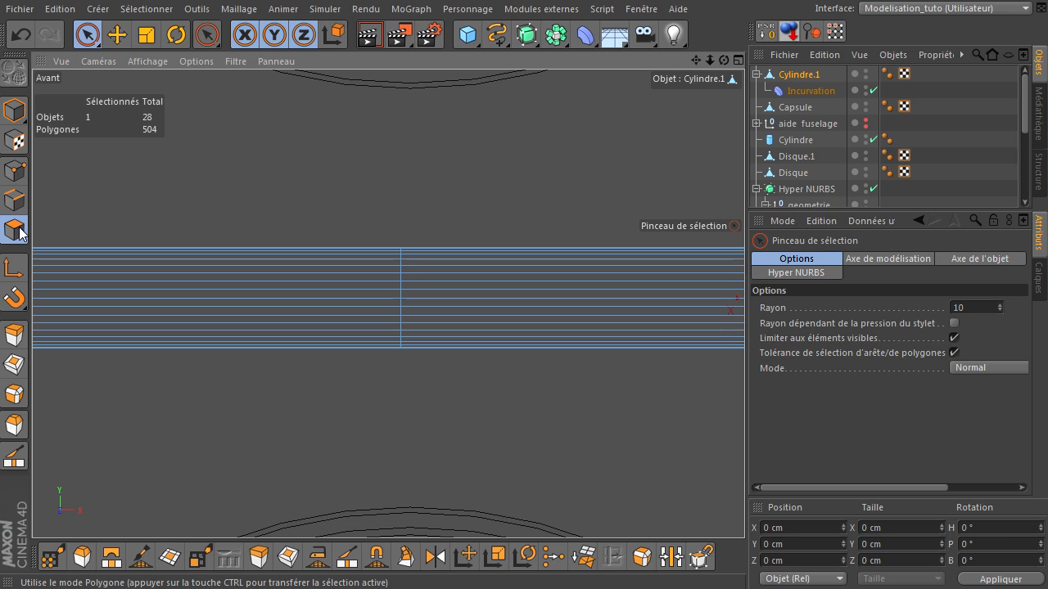
{"action": "key", "text": "k"}
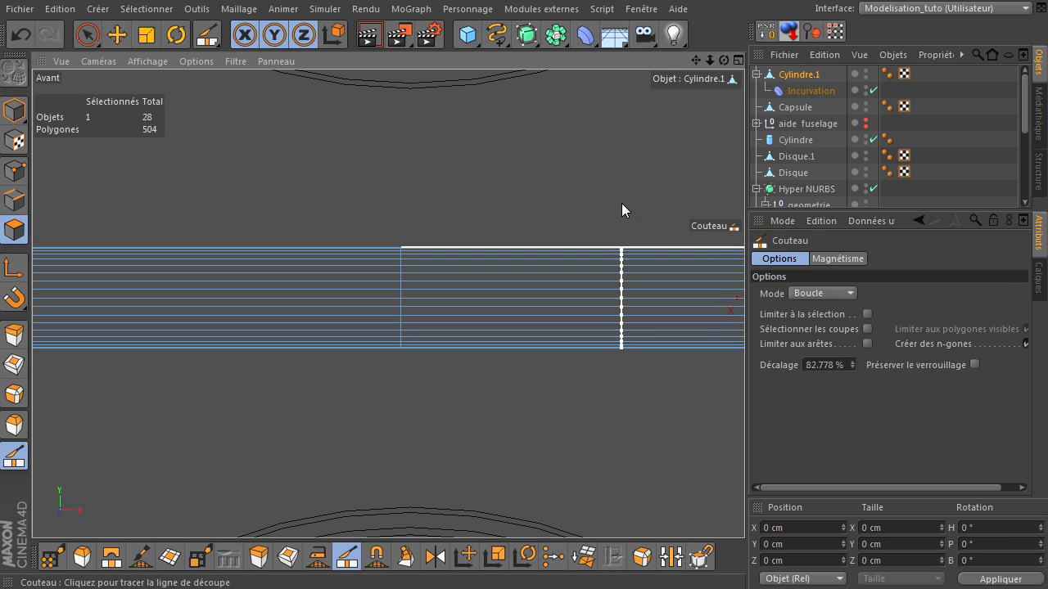
{"action": "left_click", "coordinate": [794, 293]}
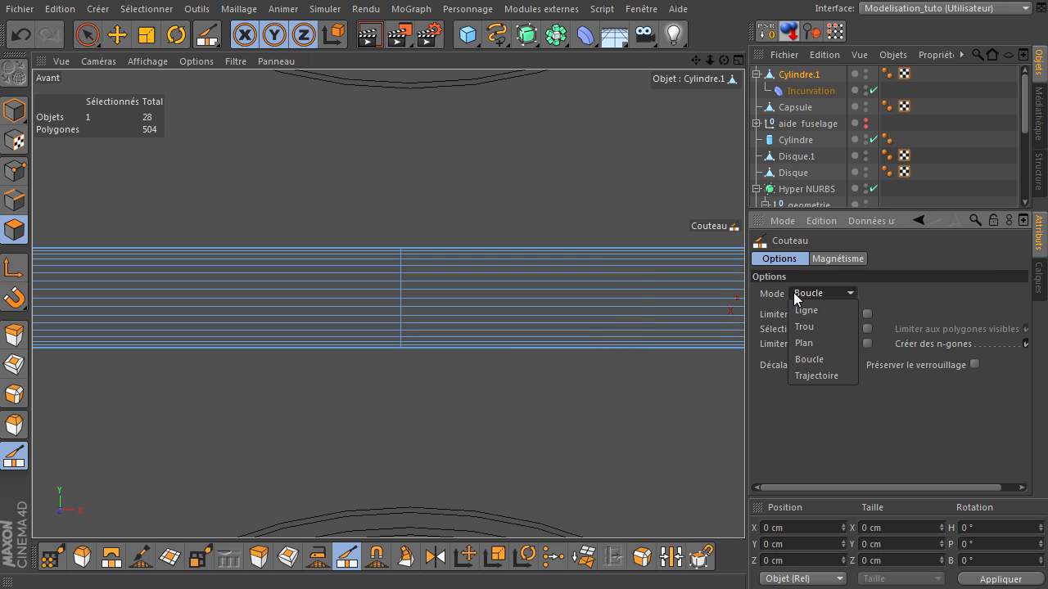
{"action": "left_click", "coordinate": [794, 306]}
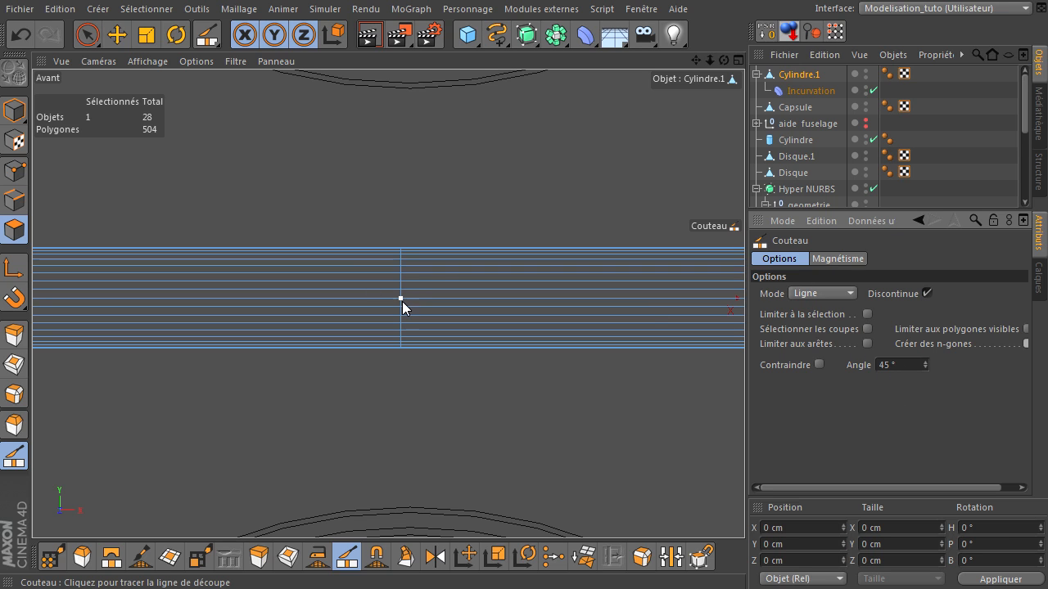
{"action": "scroll", "coordinate": [399, 298], "scroll_direction": "up", "scroll_amount": 4}
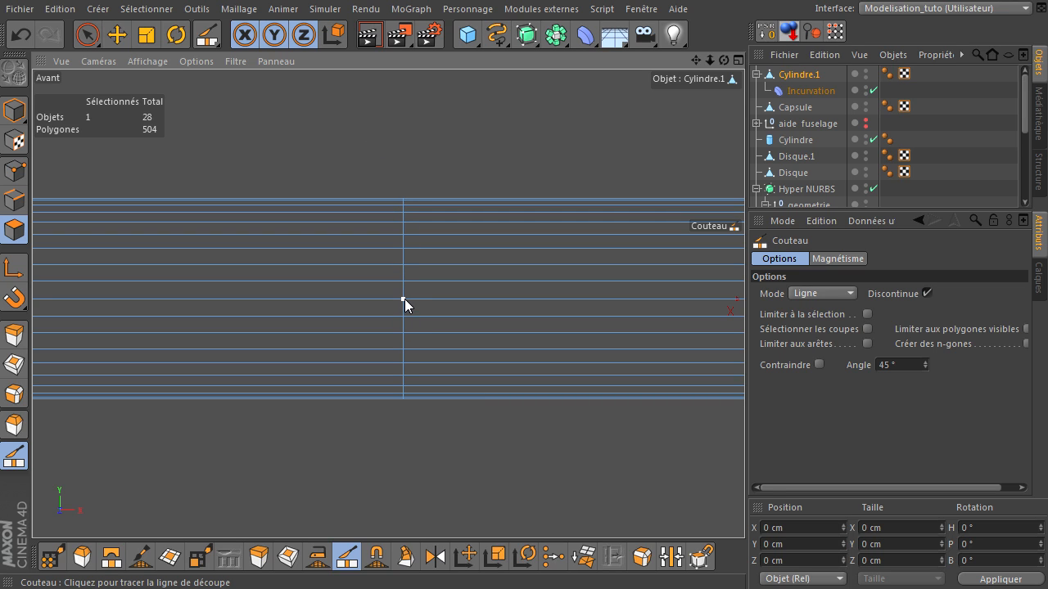
{"action": "left_click_drag", "start_coordinate": [403, 300], "coordinate": [534, 119]}
{"action": "key", "text": "shift"}
{"action": "mouse_move", "coordinate": [535, 113]}
{"action": "left_mouse_down", "text": "shift"}
{"action": "mouse_move", "coordinate": [403, 107]}
{"action": "mouse_move", "coordinate": [638, 272]}
{"action": "mouse_move", "coordinate": [593, 131]}
{"action": "mouse_move", "coordinate": [467, 157]}
{"action": "mouse_move", "coordinate": [540, 119]}
{"action": "mouse_move", "coordinate": [571, 120]}
{"action": "mouse_move", "coordinate": [522, 112]}
{"action": "mouse_move", "coordinate": [526, 119]}
{"action": "left_mouse_up", "text": "shift"}
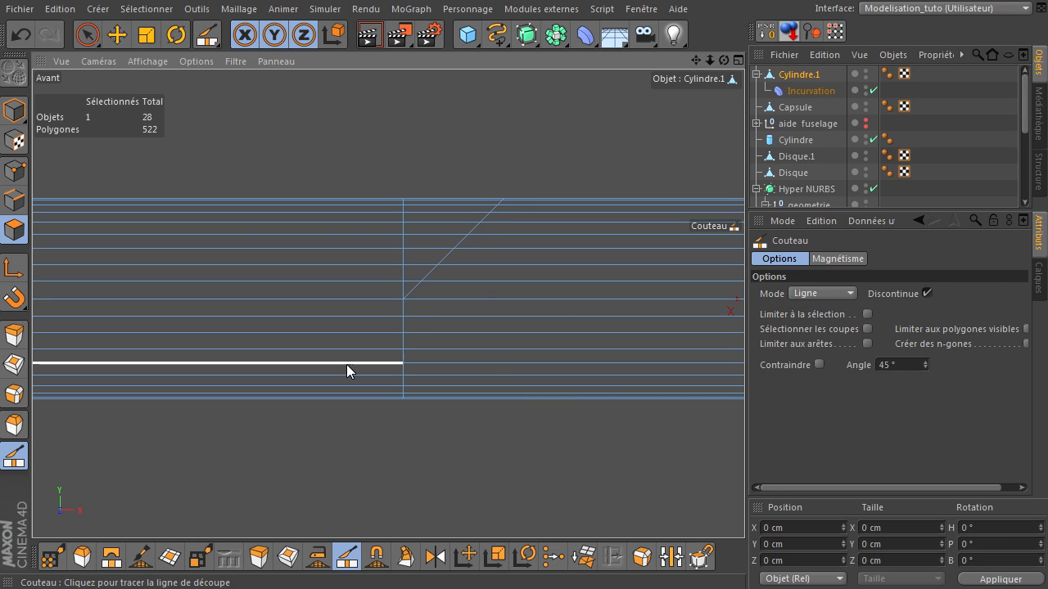
{"action": "left_click_drag", "start_coordinate": [403, 300], "coordinate": [248, 149]}
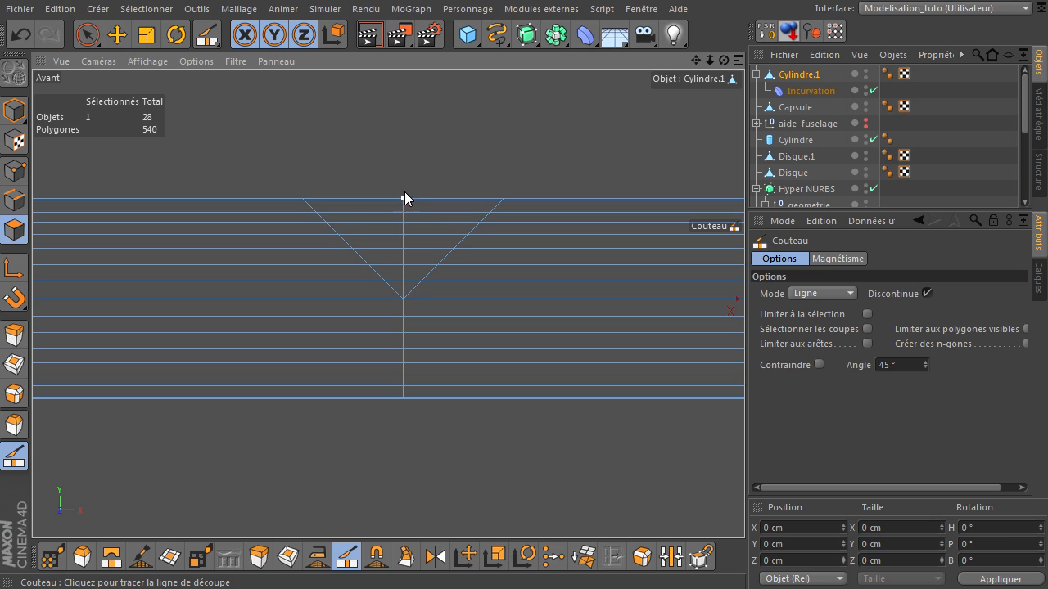
Cut two matching 45° diagonals from the middle of the loop down to the pipe's lower edge, completing an X
{"action": "left_click", "coordinate": [590, 399]}
{"action": "key", "text": "ctrl+z"}
{"action": "left_click", "coordinate": [404, 300]}
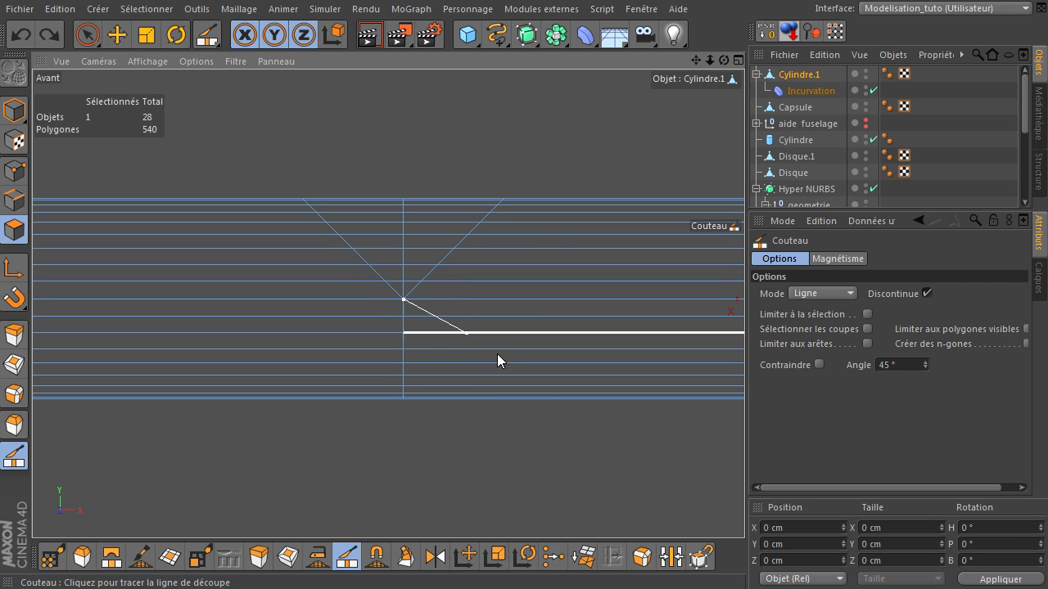
{"action": "left_click", "coordinate": [555, 465]}
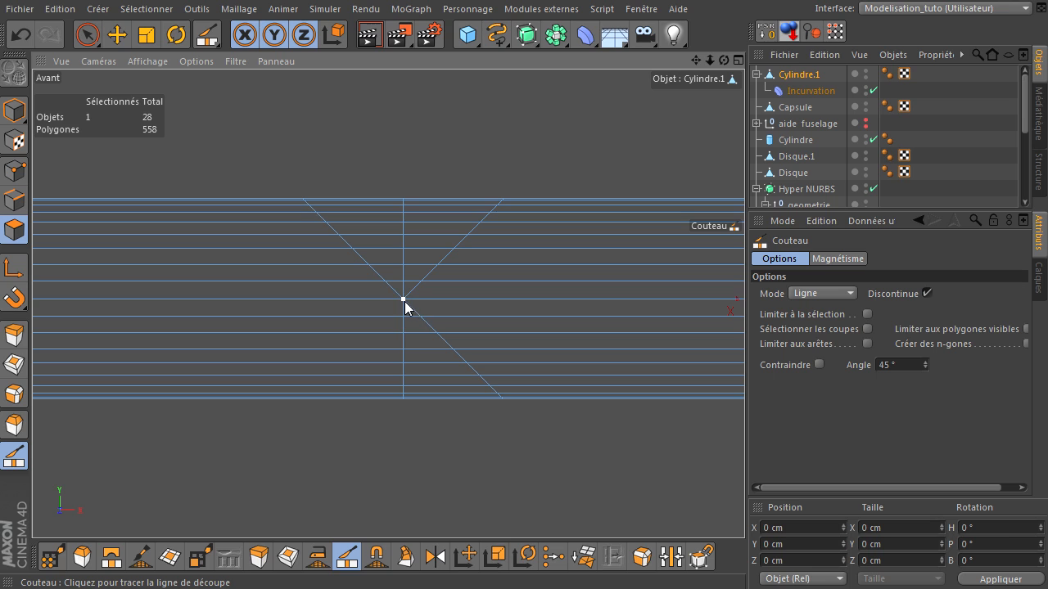
{"action": "left_click", "coordinate": [379, 427]}
{"action": "key", "text": "ctrl+z"}
{"action": "left_click", "coordinate": [404, 301]}
{"action": "left_click", "coordinate": [262, 459]}
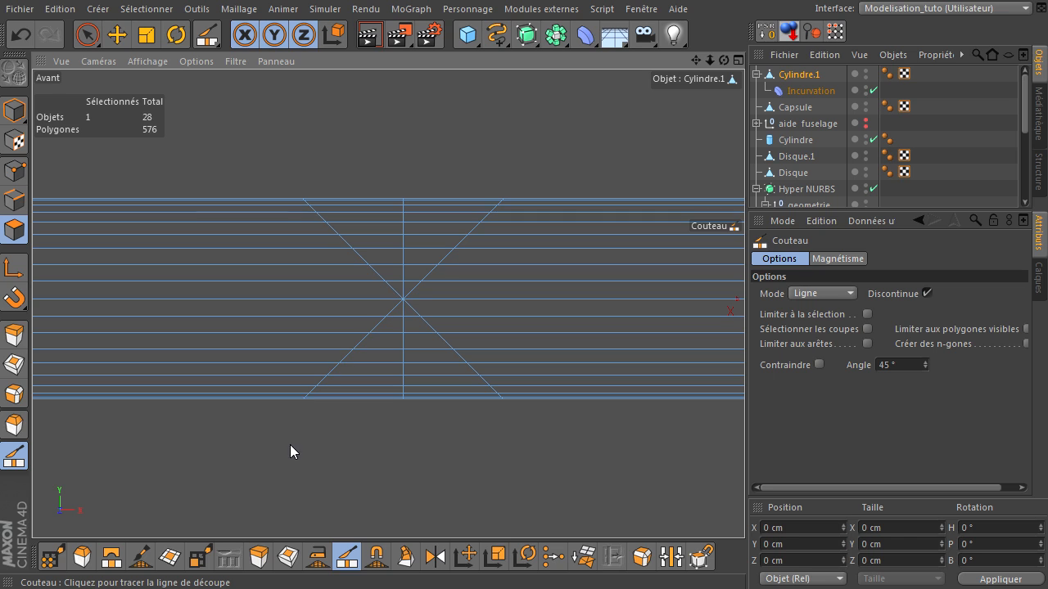
Select all front and back polygons of the X's upper triangle with the selection brush, with the limit to visible elements off
{"action": "left_click", "coordinate": [89, 37]}
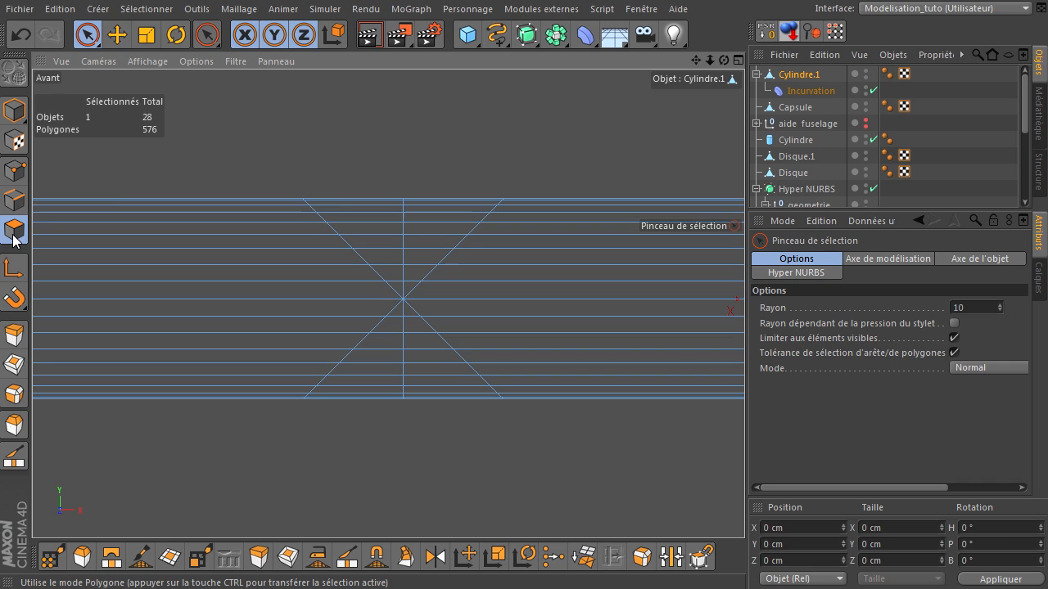
{"action": "left_click_drag", "start_coordinate": [404, 192], "coordinate": [403, 280]}
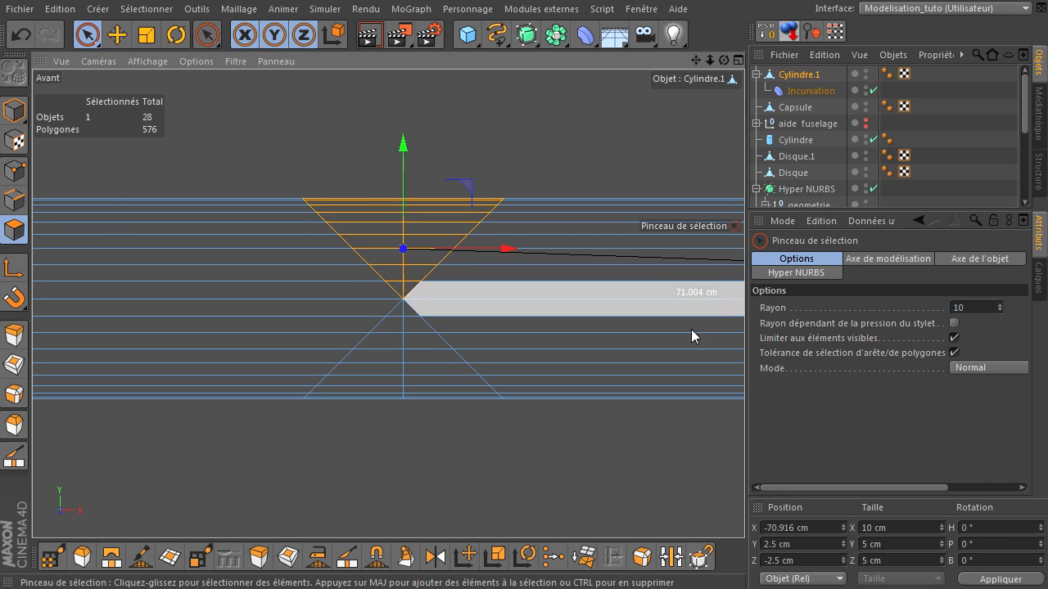
{"action": "left_click", "coordinate": [953, 340]}
{"action": "left_click", "coordinate": [564, 123]}
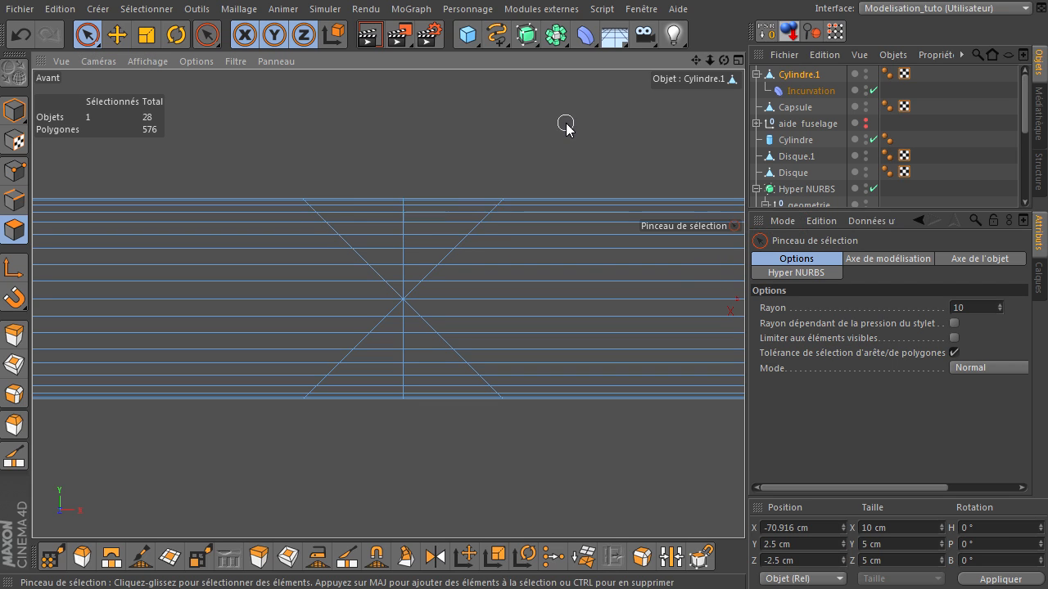
{"action": "mouse_move", "coordinate": [400, 168]}
{"action": "left_mouse_down"}
{"action": "mouse_move", "coordinate": [405, 280]}
{"action": "mouse_move", "coordinate": [409, 270]}
{"action": "left_mouse_up"}
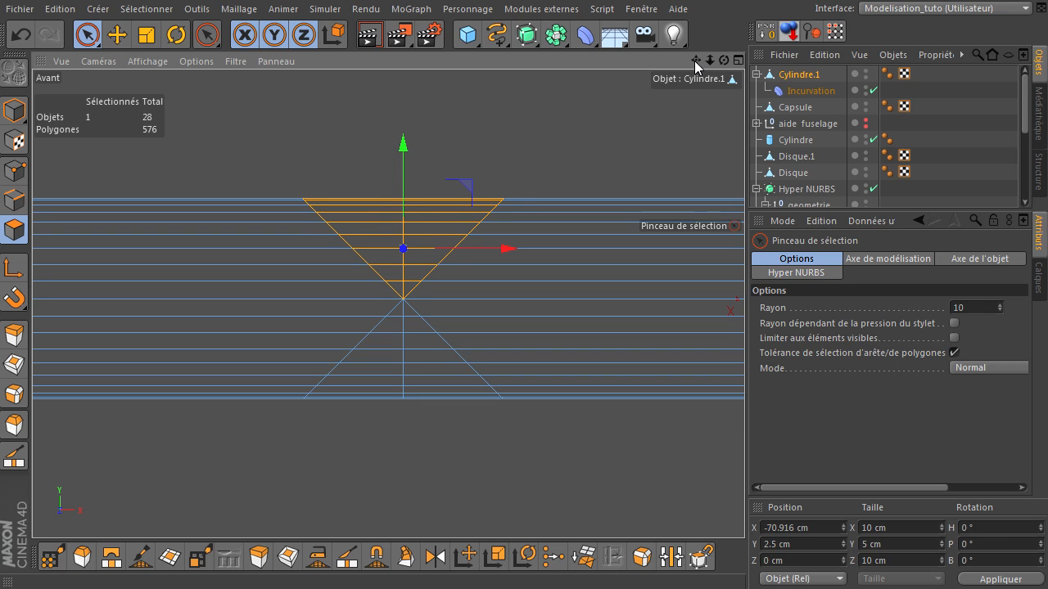
Try to extrude the selected triangle polygons upward along Y to about 15.2 cm, and undo it
{"action": "left_click_drag", "start_coordinate": [696, 60], "coordinate": [687, 152]}
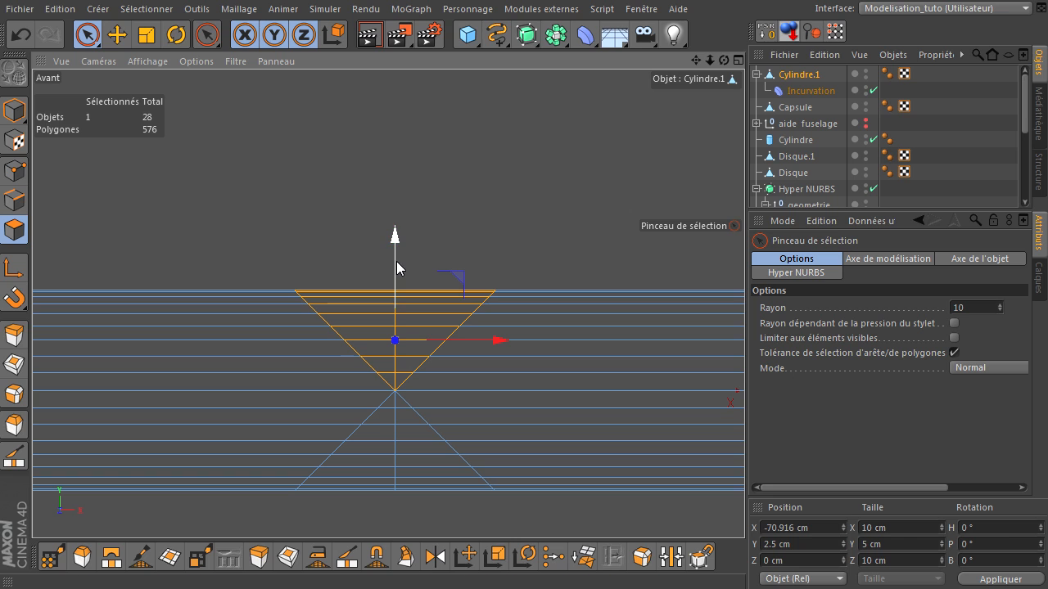
{"action": "left_click_drag", "start_coordinate": [397, 247], "coordinate": [414, 0], "text": "ctrl"}
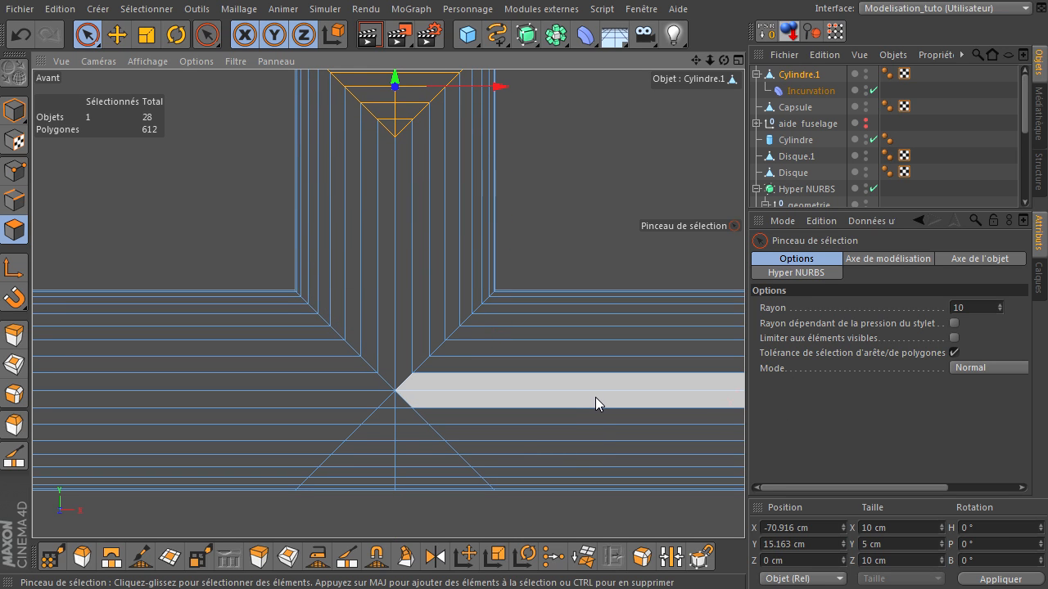
{"action": "key", "text": "ctrl+z"}
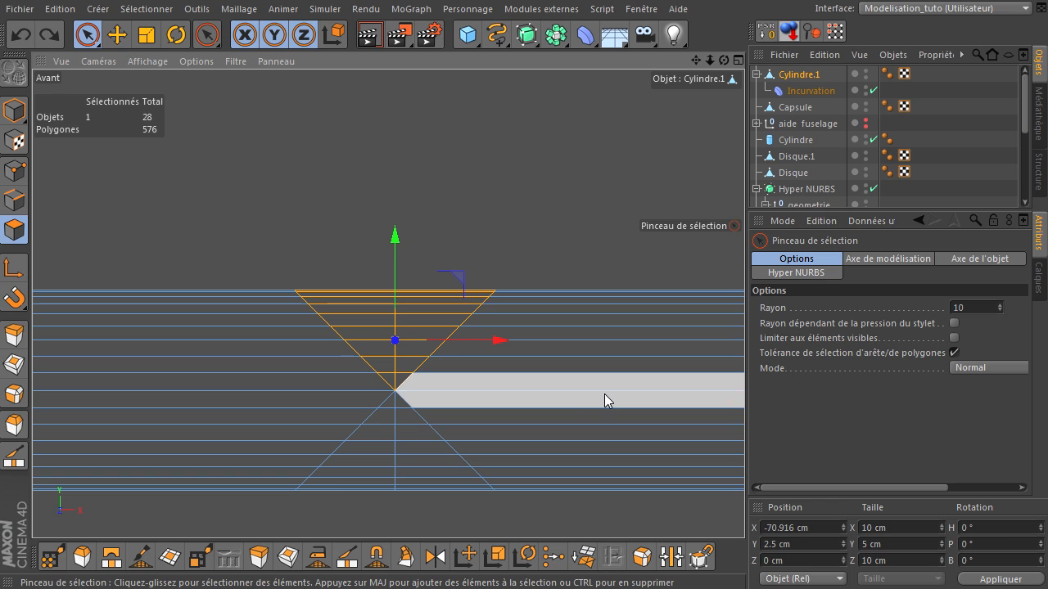
Extrude the selected triangle polygons with an offset of 0 cm
{"action": "left_click", "coordinate": [259, 560]}
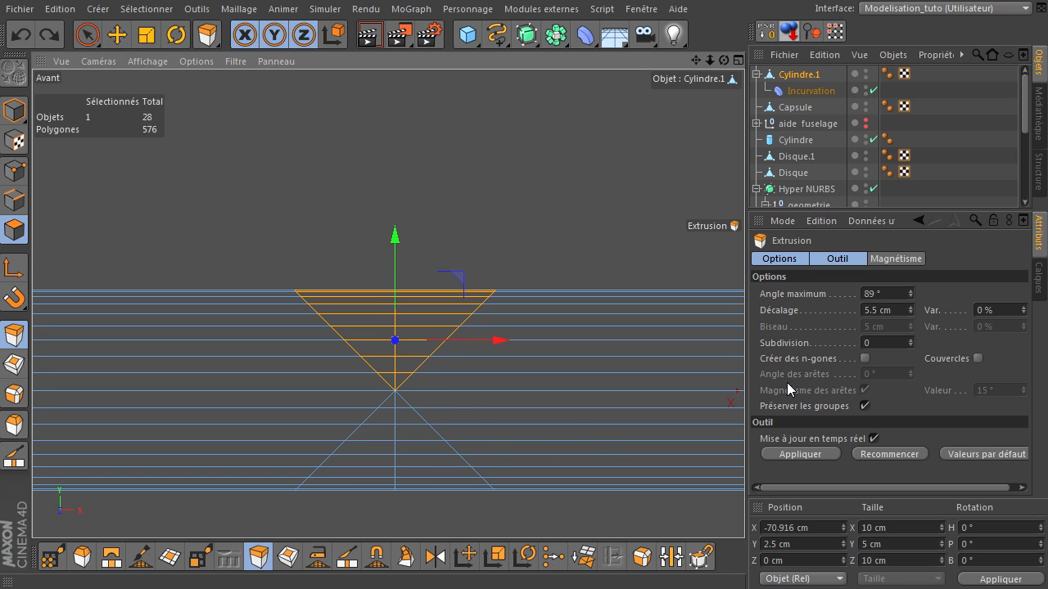
{"action": "double_click", "coordinate": [893, 311]}
{"action": "type", "text": "0"}
{"action": "key", "text": "Return"}
{"action": "left_click", "coordinate": [797, 454]}
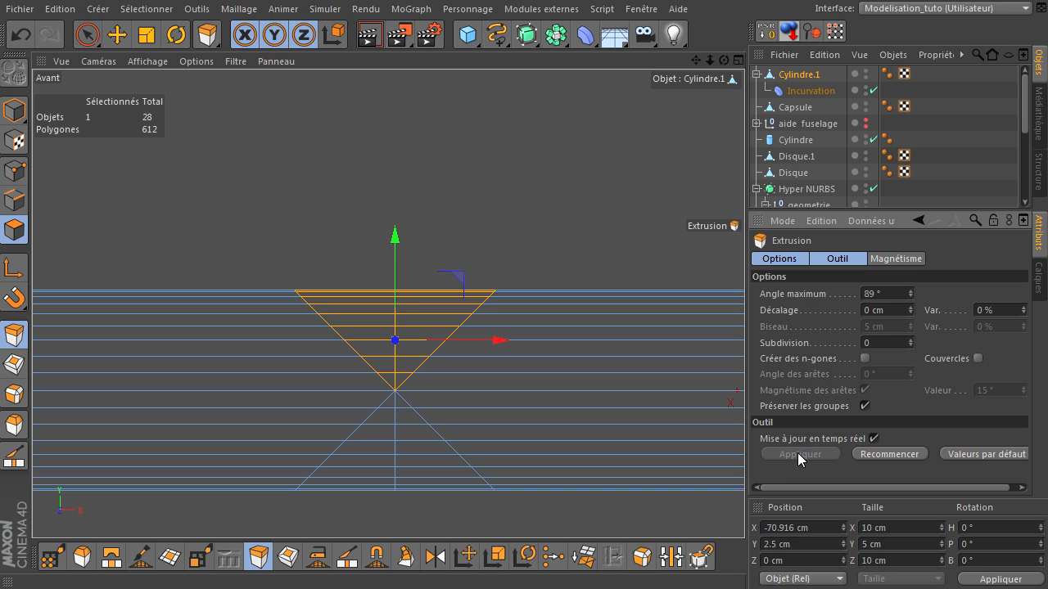
Move the extruded polygons up along Y to about 67.8 cm, forming a vertical branch that reaches the middle of the upper round nozzle
{"action": "left_click_drag", "start_coordinate": [396, 234], "coordinate": [777, 405]}
{"action": "scroll", "coordinate": [424, 489], "scroll_direction": "down", "scroll_amount": 3}
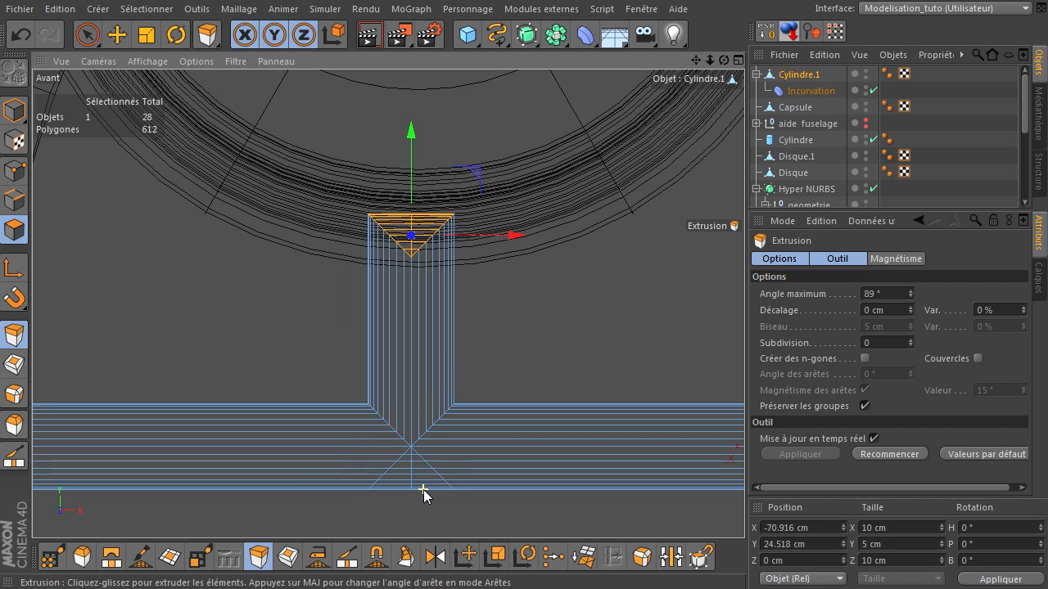
{"action": "left_click_drag", "start_coordinate": [414, 137], "coordinate": [777, 406]}
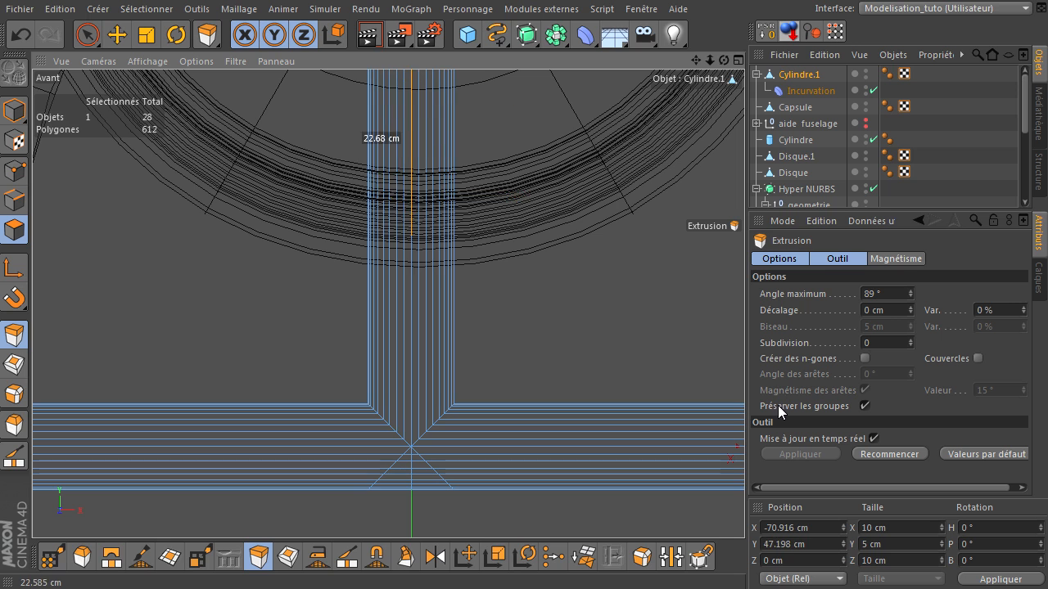
{"action": "scroll", "coordinate": [518, 316], "scroll_direction": "down", "scroll_amount": 3}
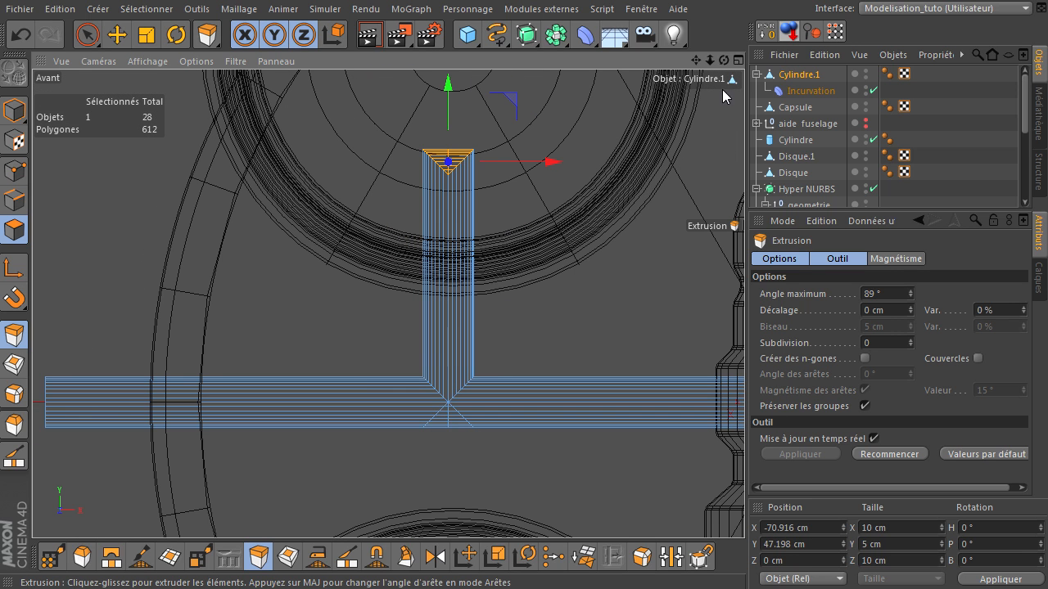
{"action": "left_click_drag", "start_coordinate": [695, 58], "coordinate": [703, 171]}
{"action": "left_click_drag", "start_coordinate": [459, 176], "coordinate": [476, 68]}
{"action": "scroll", "coordinate": [466, 210], "scroll_direction": "down", "scroll_amount": 3}
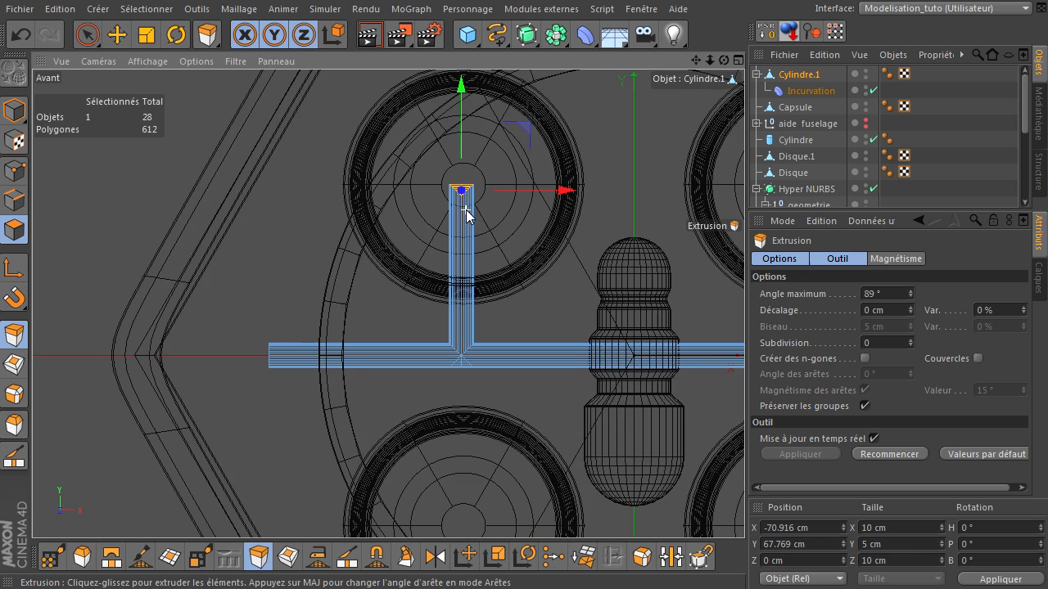
Extrude all front and back polygons of the X's lower triangle and pull them down along Y to about -26.7 cm
{"action": "scroll", "coordinate": [501, 389], "scroll_direction": "up", "scroll_amount": 5}
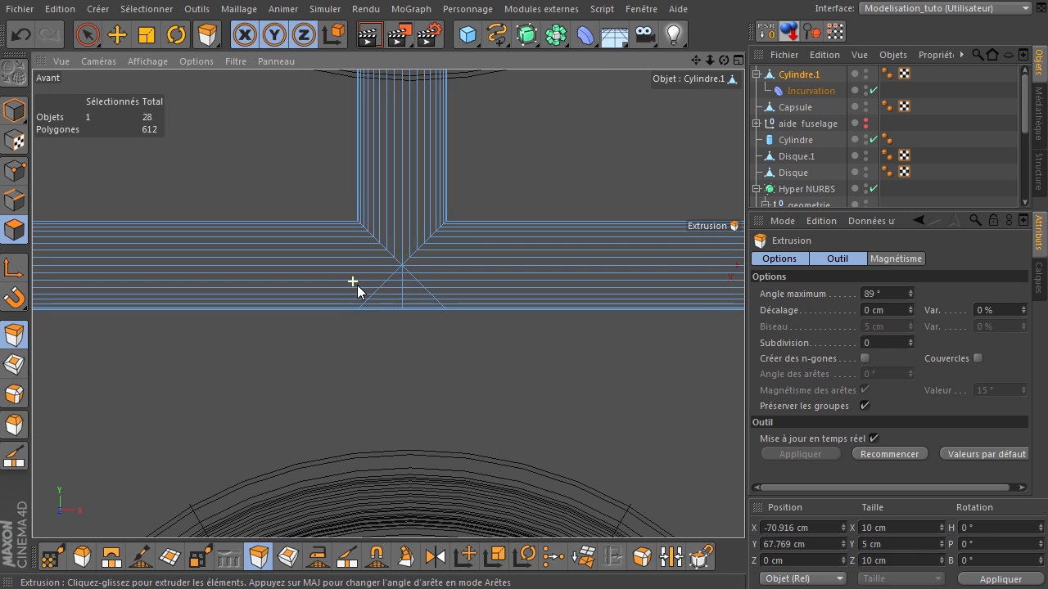
{"action": "scroll", "coordinate": [357, 285], "scroll_direction": "up", "scroll_amount": 2}
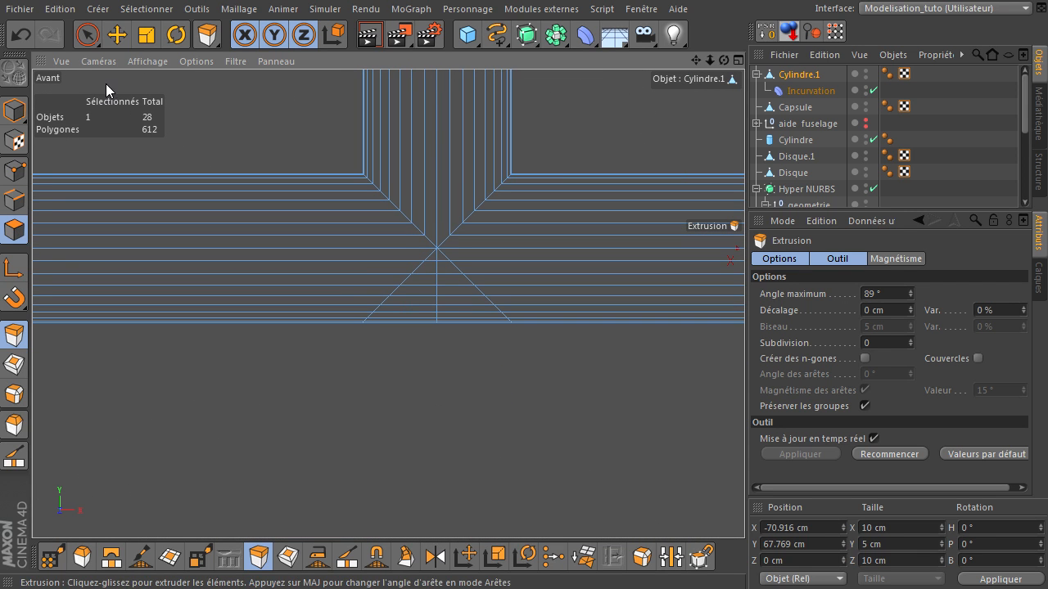
{"action": "left_click", "coordinate": [88, 34]}
{"action": "left_click", "coordinate": [437, 315]}
{"action": "left_click", "coordinate": [436, 271]}
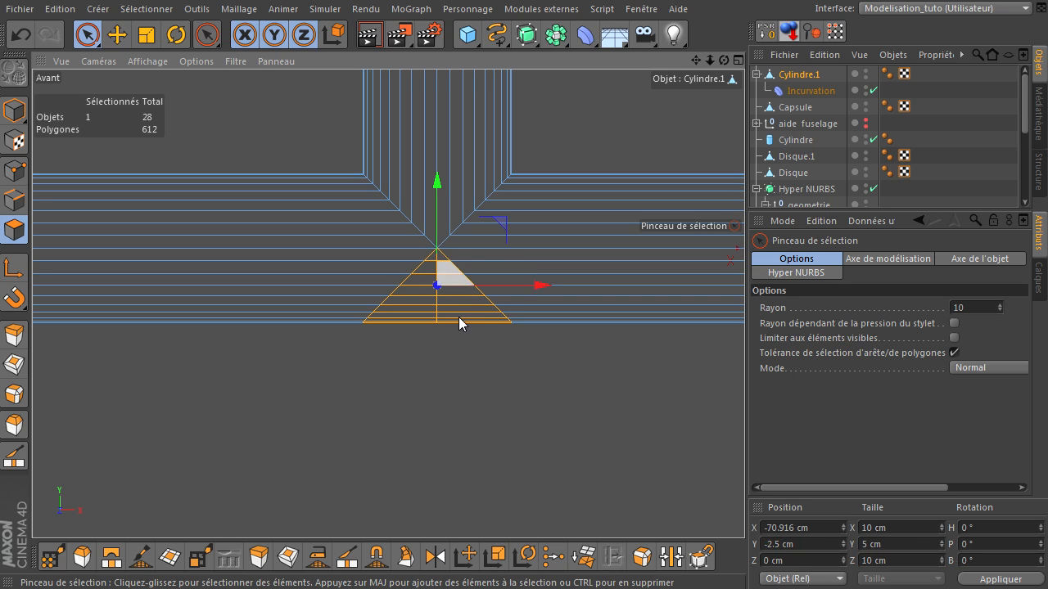
{"action": "left_click_drag", "start_coordinate": [438, 182], "coordinate": [436, 554]}
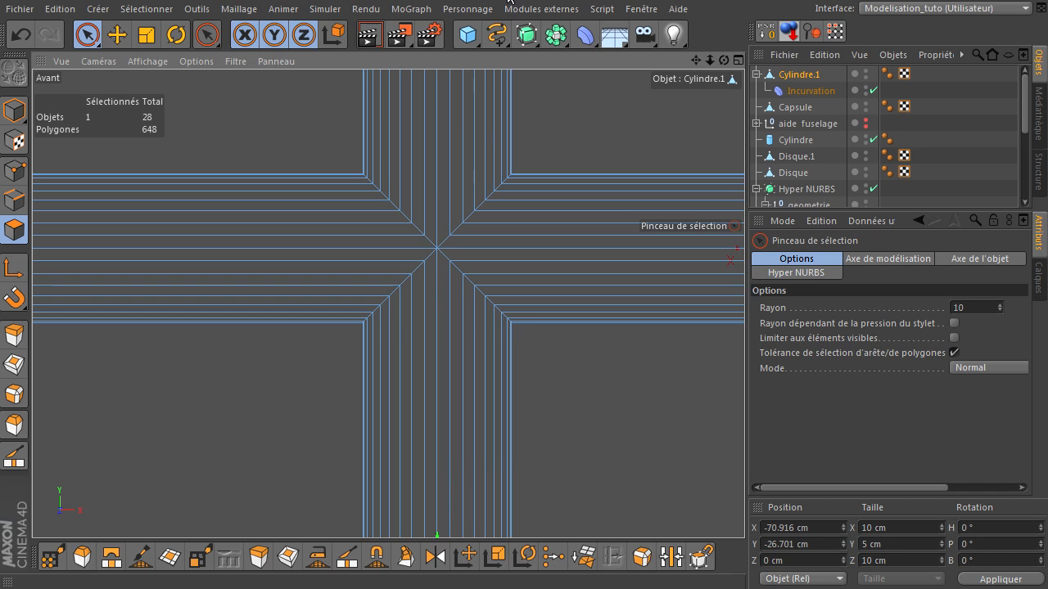
Lower the extruded polygons further along Y to about -66.3 cm, so the branch reaches the middle of the lower round nozzle
{"action": "scroll", "coordinate": [535, 343], "scroll_direction": "down", "scroll_amount": 3}
{"action": "scroll", "coordinate": [534, 344], "scroll_direction": "down", "scroll_amount": 5}
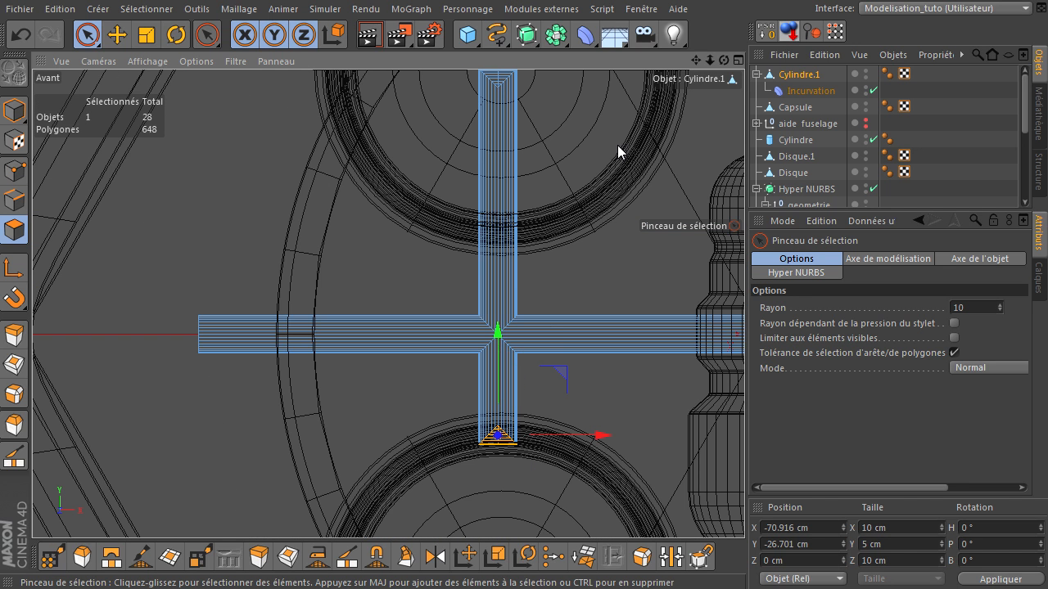
{"action": "scroll", "coordinate": [388, 303], "scroll_direction": "up", "scroll_amount": 2}
{"action": "left_click_drag", "start_coordinate": [744, 405], "coordinate": [691, 63]}
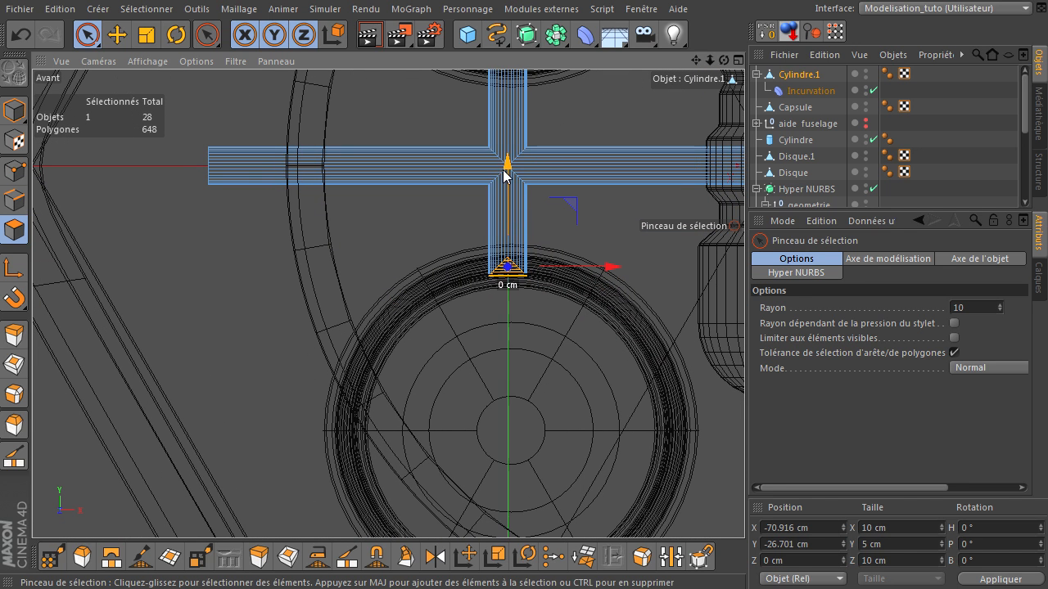
{"action": "left_click_drag", "start_coordinate": [509, 168], "coordinate": [492, 317]}
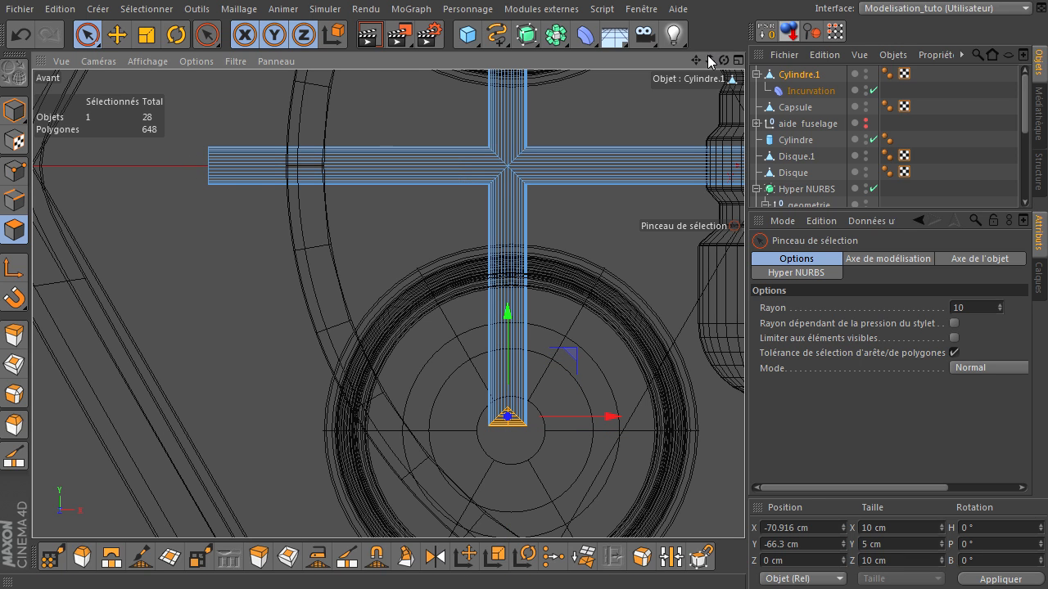
Select all points of the rod's free end with a rectangle selection not limited to visible elements, and move them along X to about -120 cm
{"action": "mouse_move", "coordinate": [695, 60]}
{"action": "left_mouse_down"}
{"action": "mouse_move", "coordinate": [744, 405]}
{"action": "mouse_move", "coordinate": [695, 61]}
{"action": "left_mouse_up"}
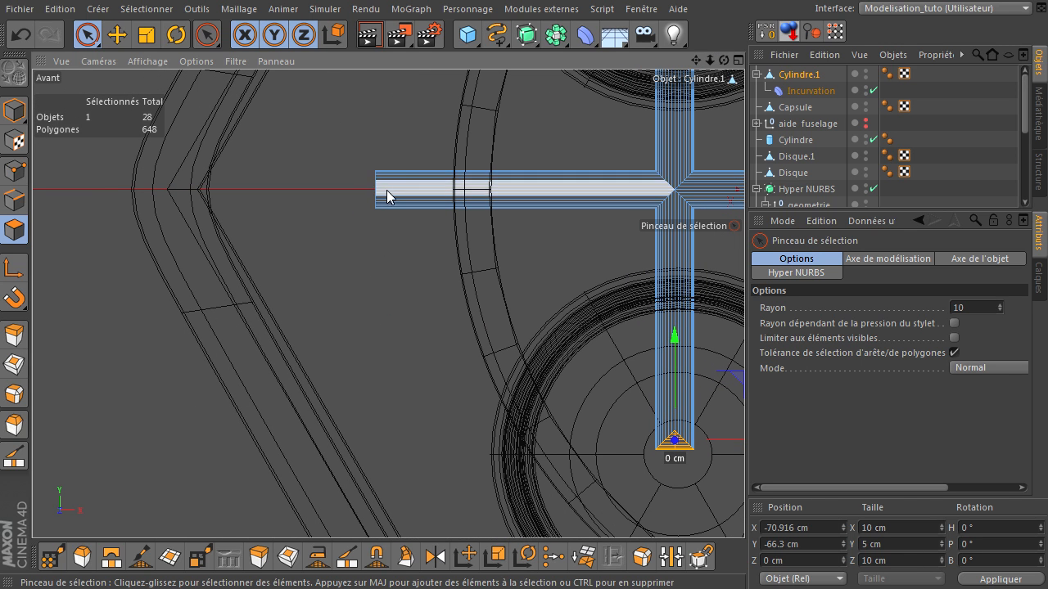
{"action": "scroll", "coordinate": [426, 229], "scroll_direction": "down", "scroll_amount": 5}
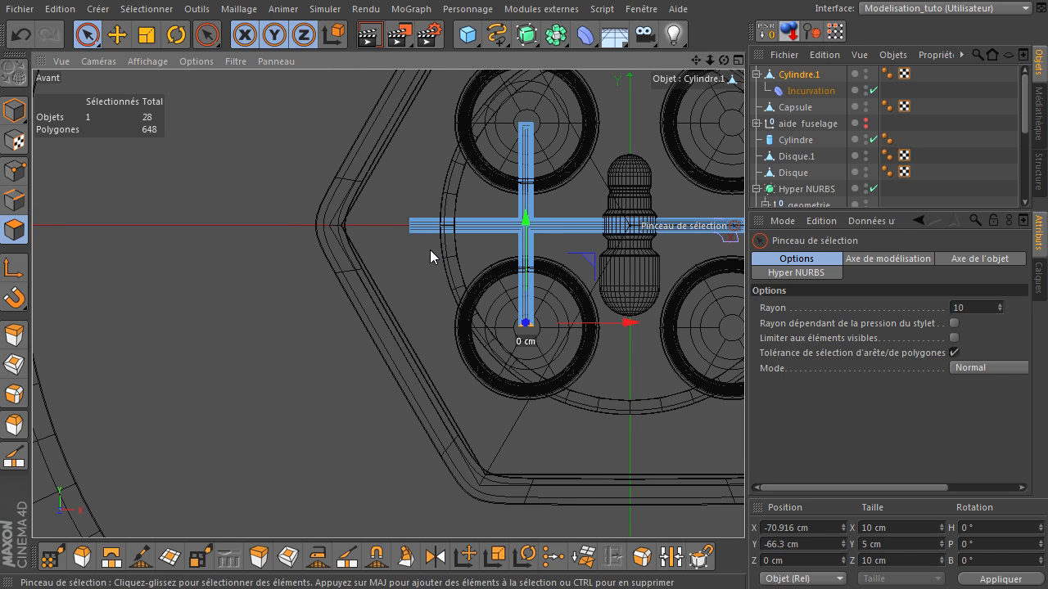
{"action": "scroll", "coordinate": [429, 250], "scroll_direction": "up", "scroll_amount": 4}
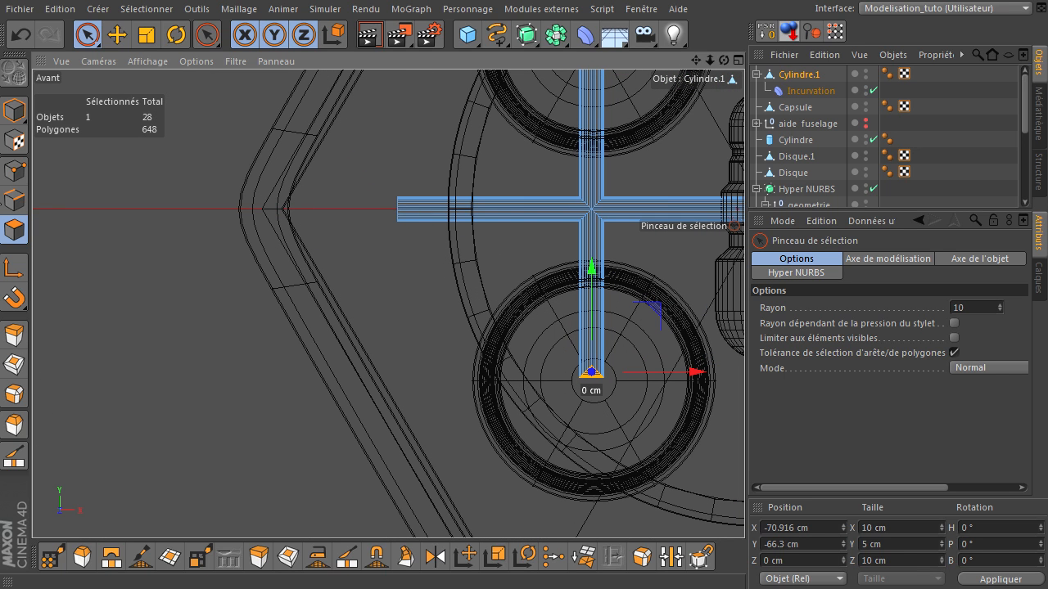
{"action": "left_click", "coordinate": [14, 171]}
{"action": "left_click", "coordinate": [88, 34]}
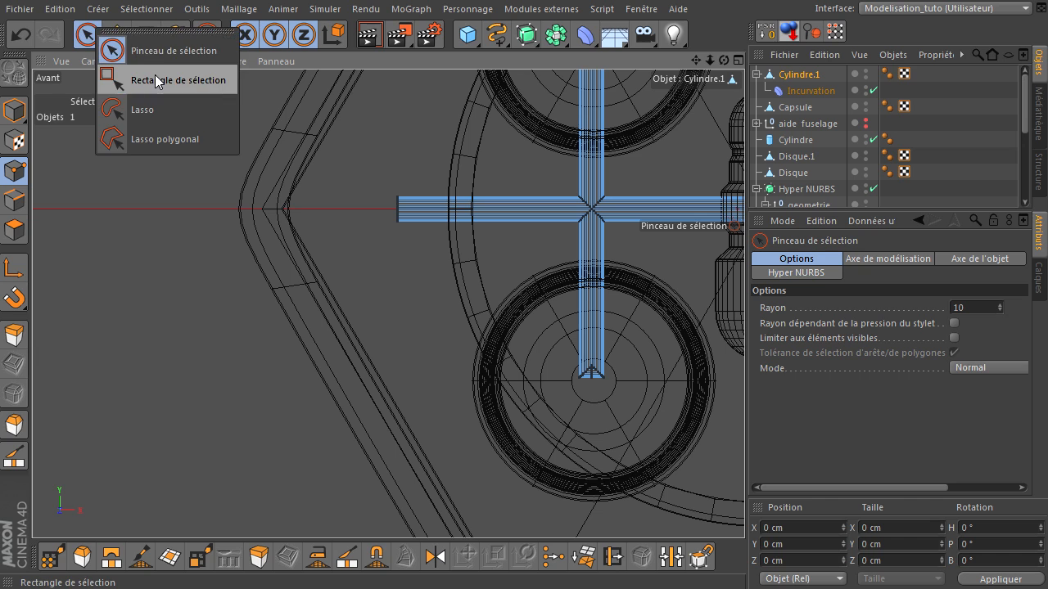
{"action": "left_click", "coordinate": [158, 83]}
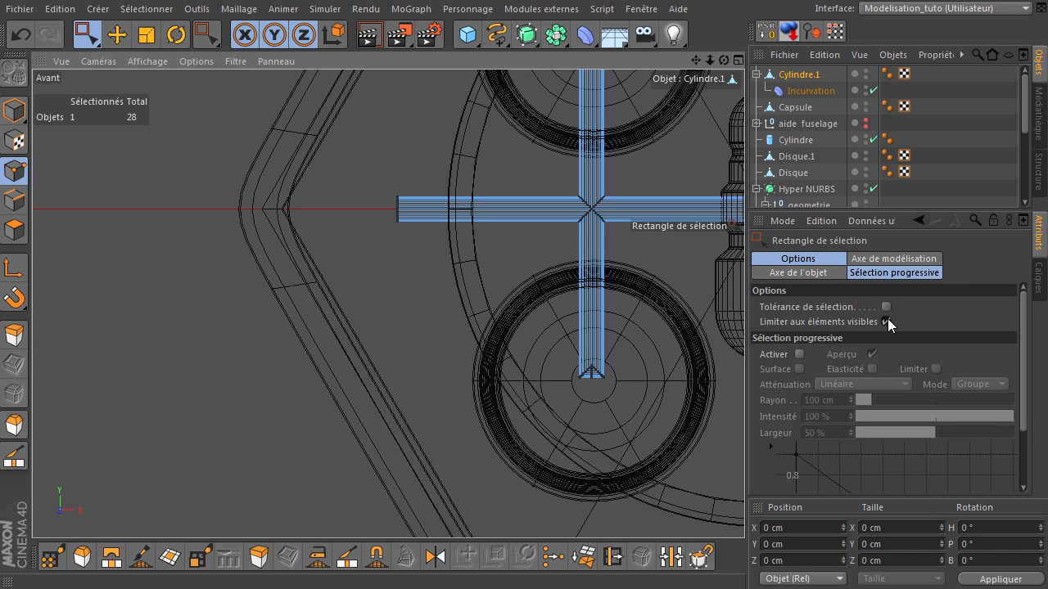
{"action": "left_click_drag", "start_coordinate": [348, 155], "coordinate": [442, 276]}
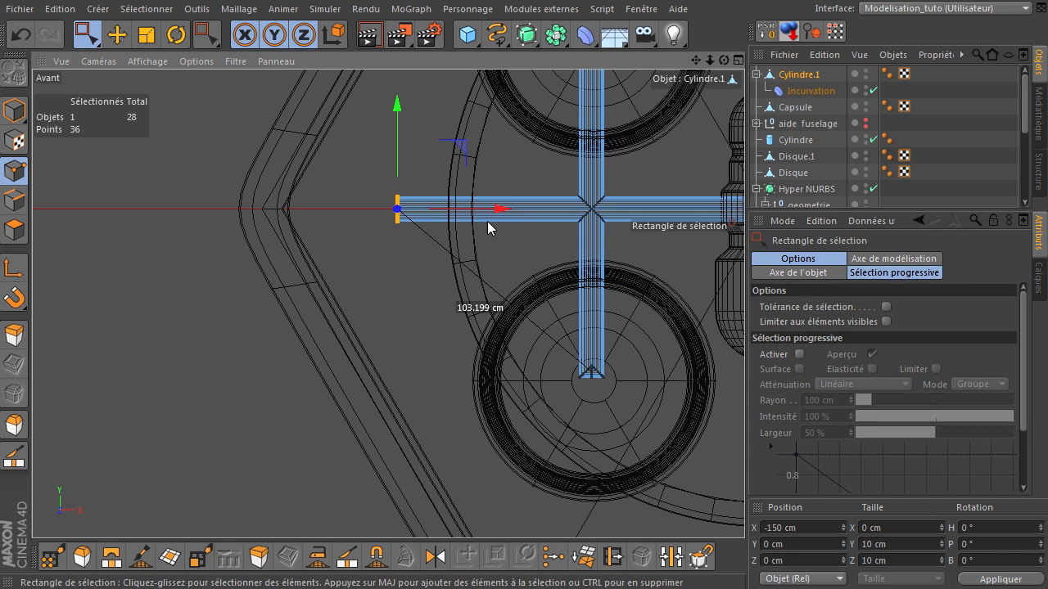
{"action": "left_click_drag", "start_coordinate": [501, 209], "coordinate": [578, 211]}
{"action": "scroll", "coordinate": [540, 250], "scroll_direction": "down", "scroll_amount": 5}
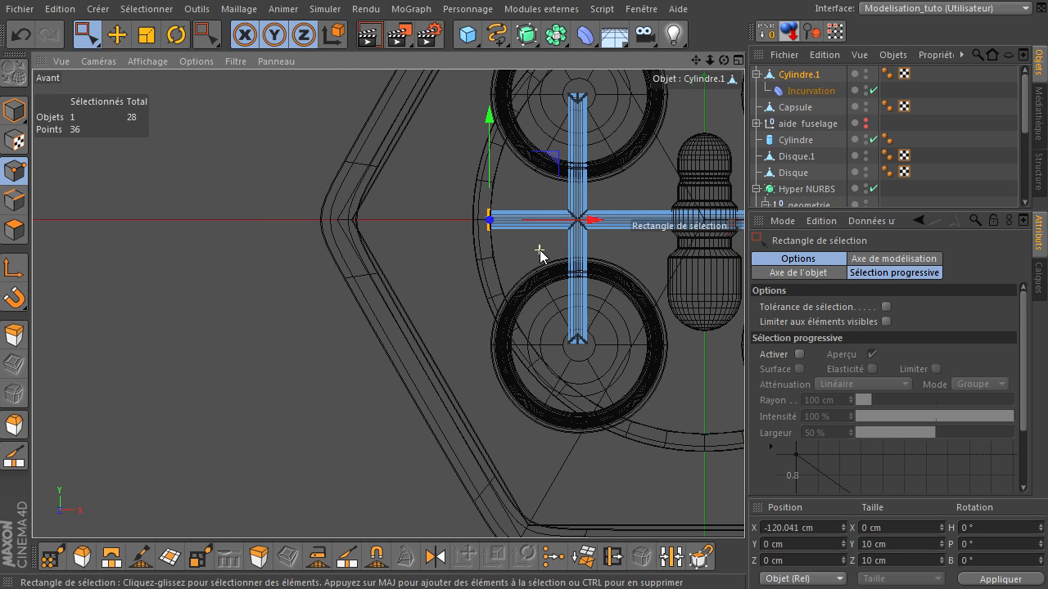
Add a cube at the rod's free end, about 76.5 cm wide and 99.7 cm high, positioned at about X -154.2 cm
{"action": "left_click", "coordinate": [471, 35]}
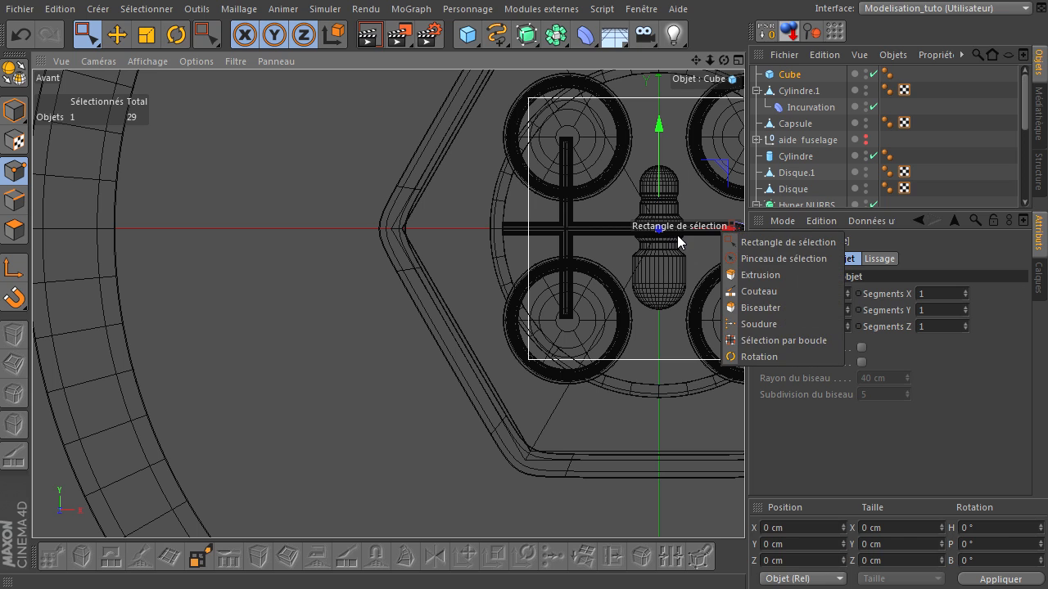
{"action": "left_click_drag", "start_coordinate": [700, 61], "coordinate": [588, 120]}
{"action": "left_click_drag", "start_coordinate": [650, 296], "coordinate": [402, 325]}
{"action": "left_click_drag", "start_coordinate": [440, 319], "coordinate": [455, 319]}
{"action": "left_click", "coordinate": [14, 110]}
{"action": "left_click_drag", "start_coordinate": [347, 158], "coordinate": [346, 223]}
{"action": "left_click_drag", "start_coordinate": [477, 289], "coordinate": [398, 308]}
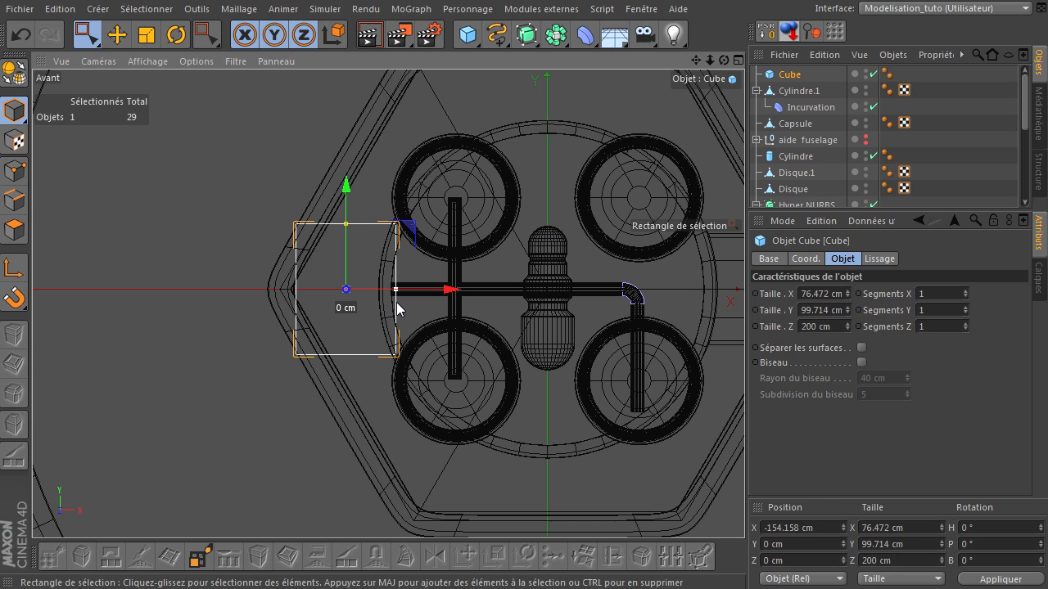
Resize the cube to about 46.4 cm in X and 69.6 cm in Y, and shift it to about X -139.1 cm
{"action": "left_click_drag", "start_coordinate": [349, 226], "coordinate": [349, 256]}
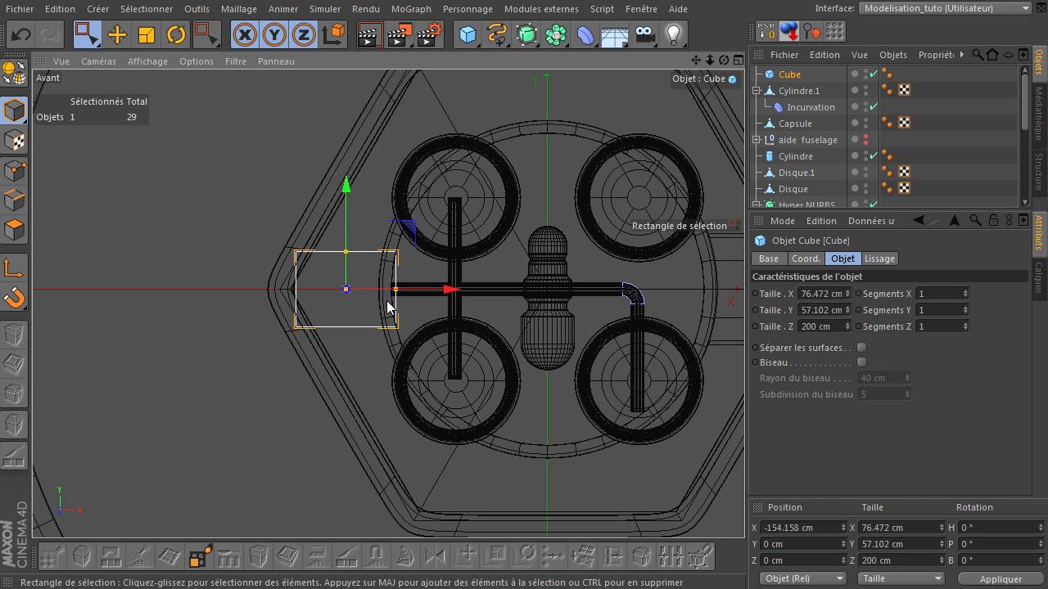
{"action": "left_click_drag", "start_coordinate": [388, 293], "coordinate": [423, 299]}
{"action": "left_click_drag", "start_coordinate": [368, 253], "coordinate": [368, 241]}
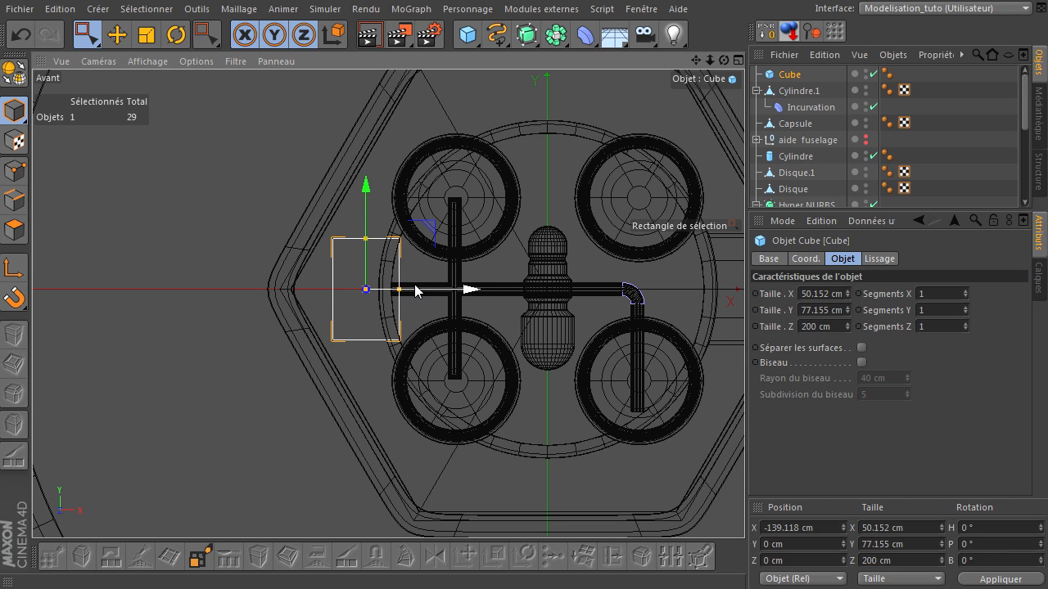
{"action": "left_click_drag", "start_coordinate": [401, 292], "coordinate": [397, 291]}
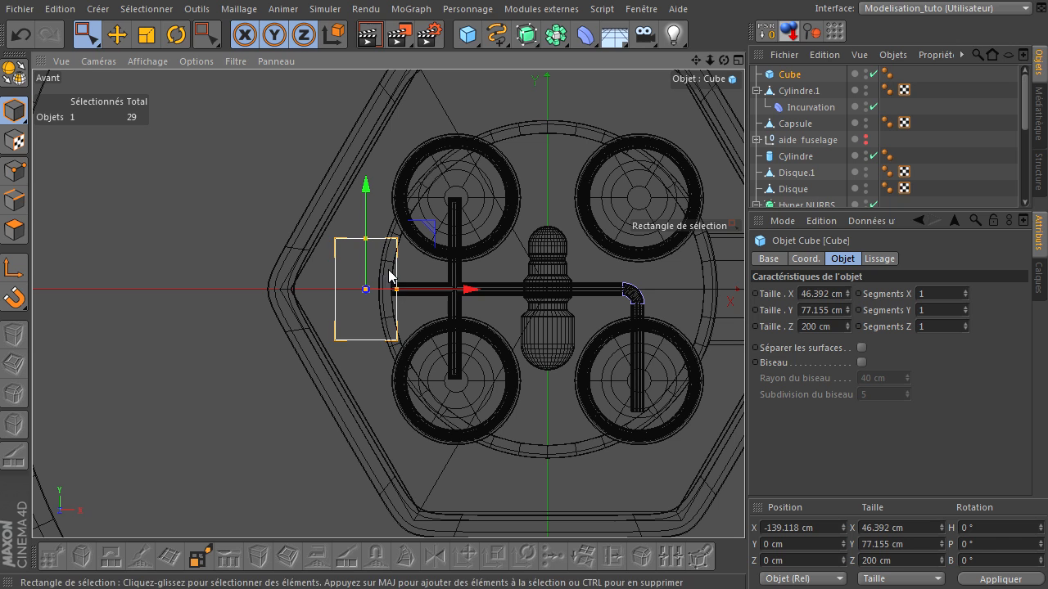
{"action": "left_click_drag", "start_coordinate": [367, 241], "coordinate": [382, 248]}
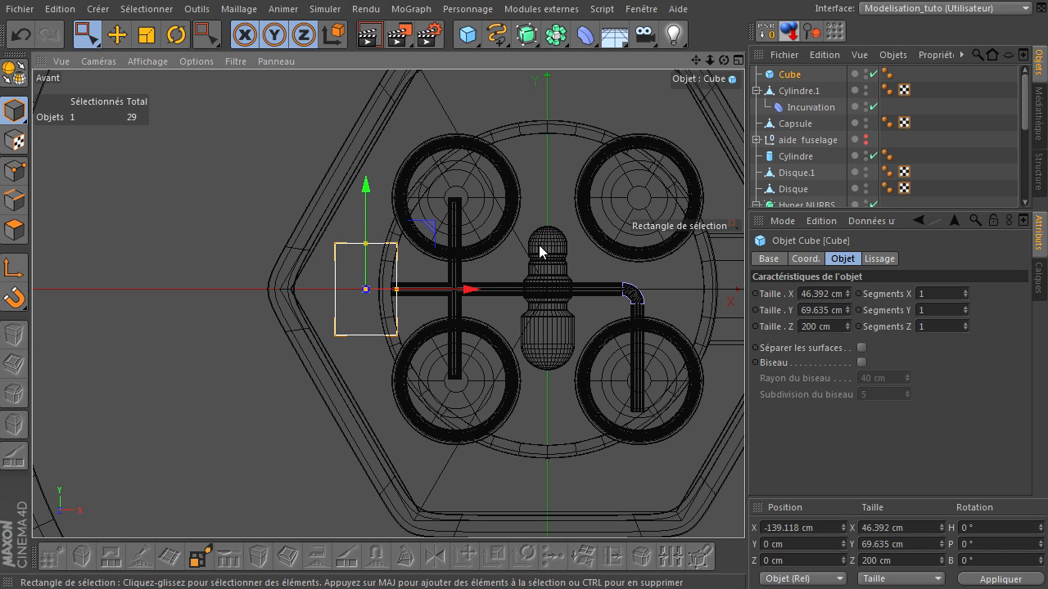
In the right view, reduce the cube's Z size to 25 cm and move it along Z to about 68 cm, level with the capsule
{"action": "middle_click", "coordinate": [308, 235]}
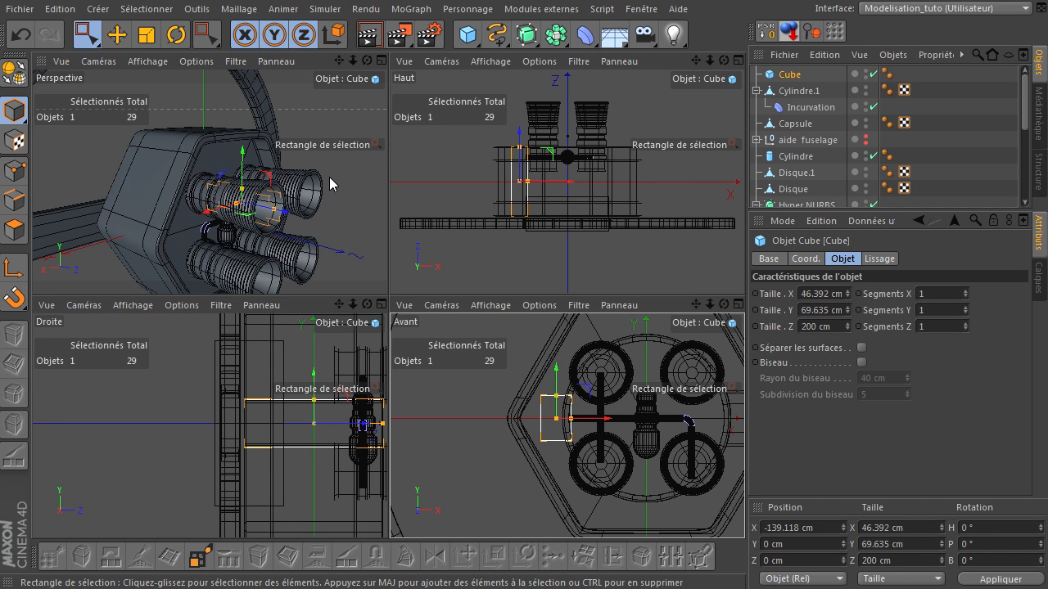
{"action": "middle_click", "coordinate": [352, 367]}
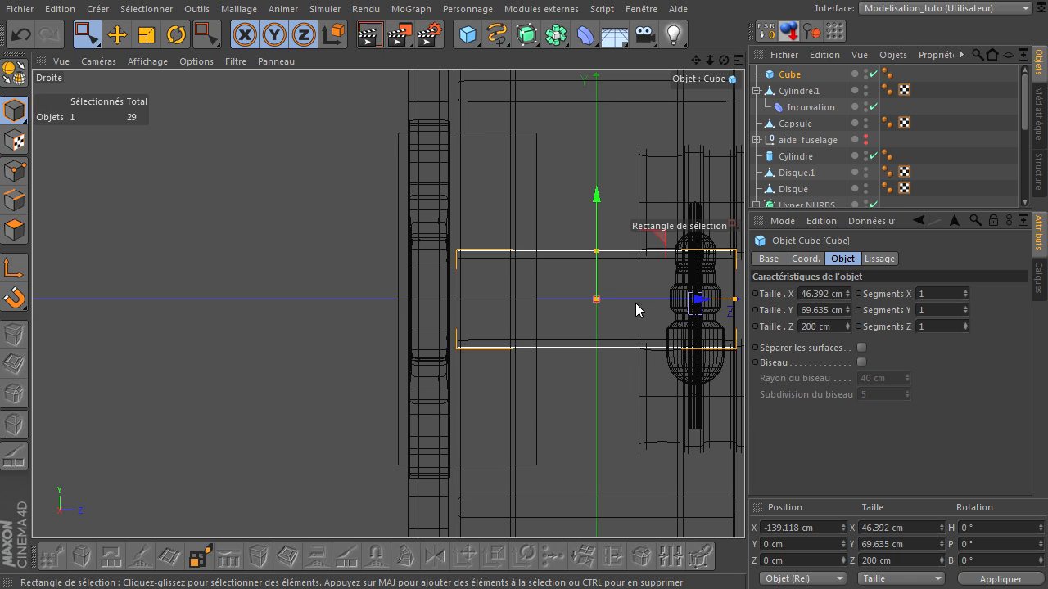
{"action": "left_click_drag", "start_coordinate": [698, 60], "coordinate": [744, 406]}
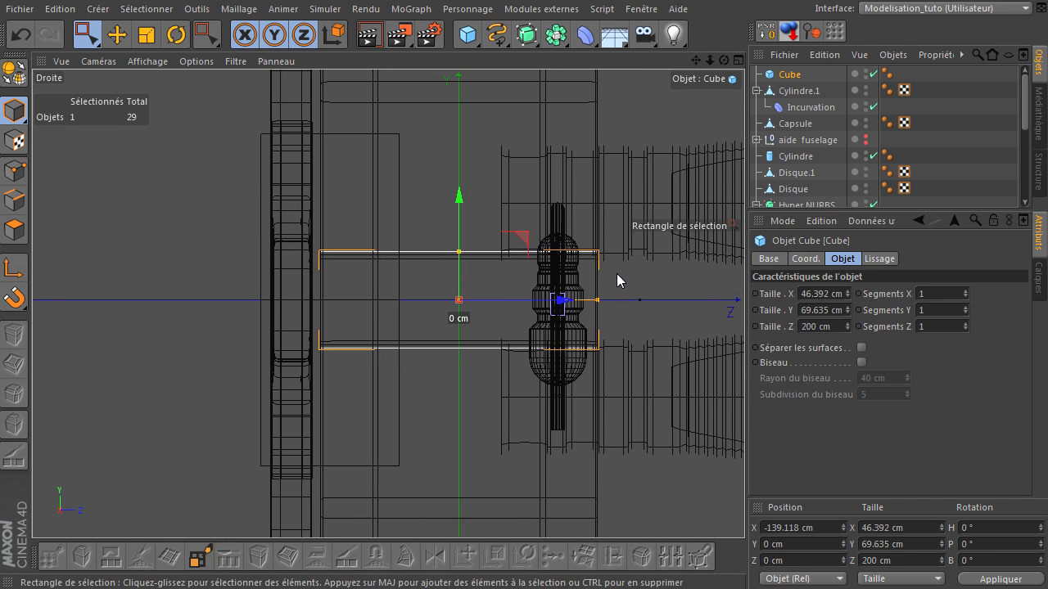
{"action": "left_click_drag", "start_coordinate": [599, 302], "coordinate": [477, 323]}
{"action": "left_click_drag", "start_coordinate": [563, 303], "coordinate": [658, 300]}
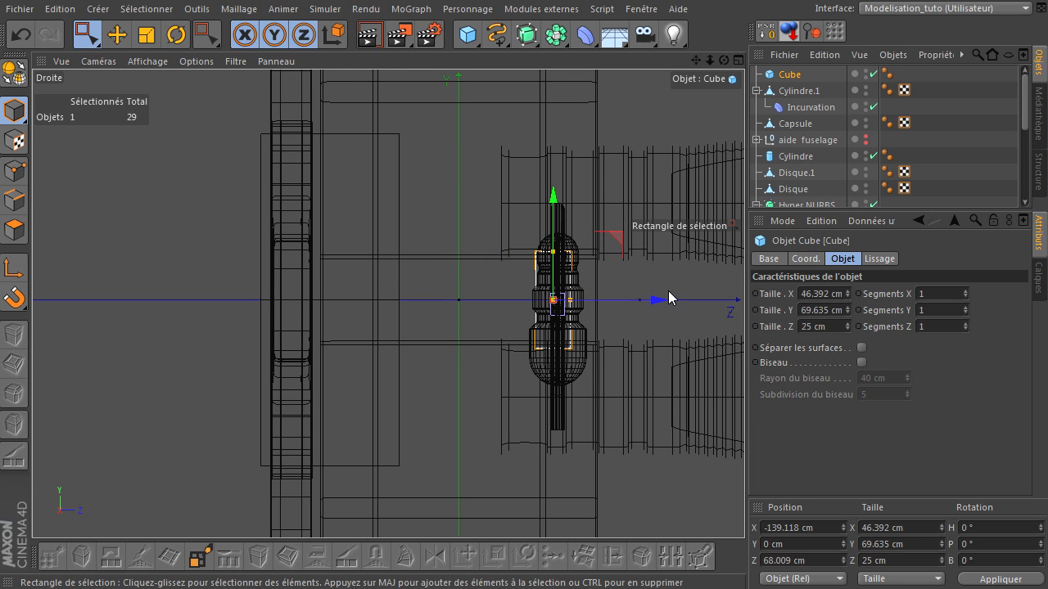
Examine the cube's placement between the nozzles in the perspective view and deselect it with the selection brush active
{"action": "middle_click", "coordinate": [662, 297]}
{"action": "middle_click", "coordinate": [332, 160]}
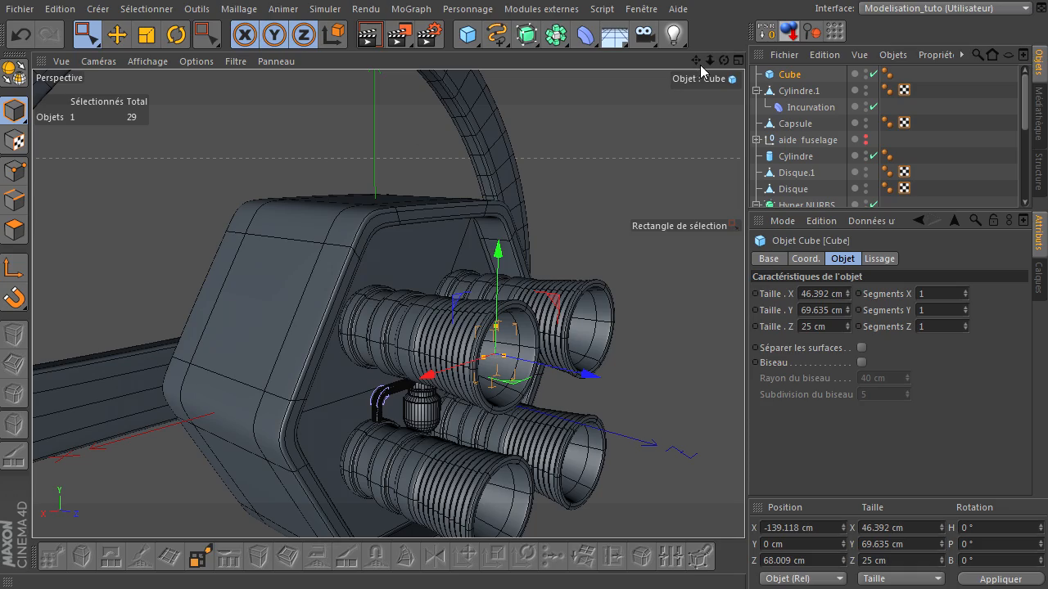
{"action": "left_click_drag", "start_coordinate": [744, 405], "coordinate": [496, 380], "text": "alt"}
{"action": "left_click_drag", "start_coordinate": [744, 405], "coordinate": [410, 358], "text": "alt"}
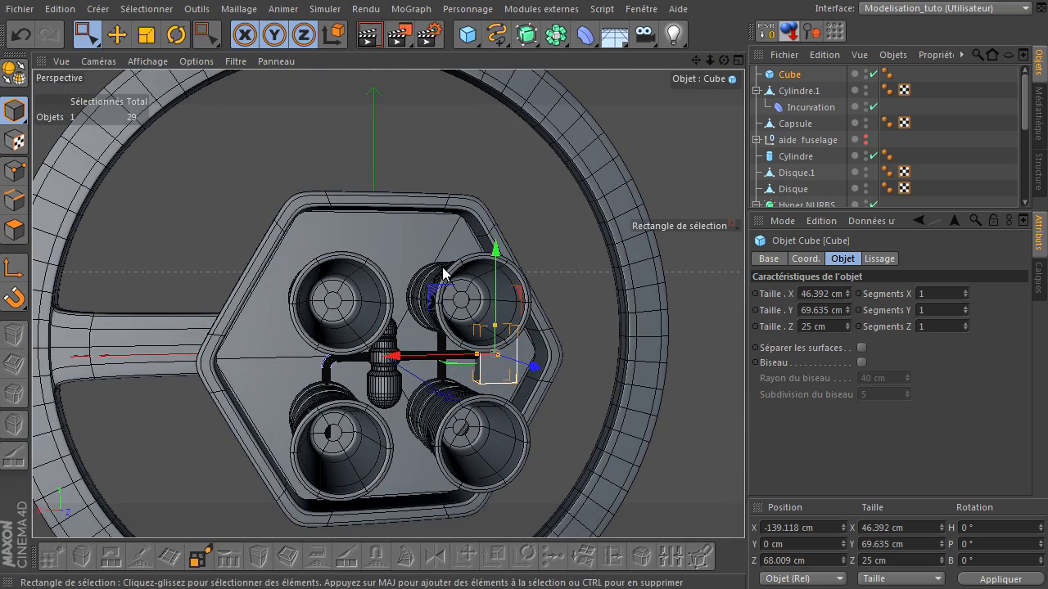
{"action": "scroll", "coordinate": [442, 274], "scroll_direction": "up", "scroll_amount": 3}
{"action": "mouse_move", "coordinate": [696, 60]}
{"action": "left_mouse_down"}
{"action": "mouse_move", "coordinate": [744, 406]}
{"action": "mouse_move", "coordinate": [695, 60]}
{"action": "left_mouse_up"}
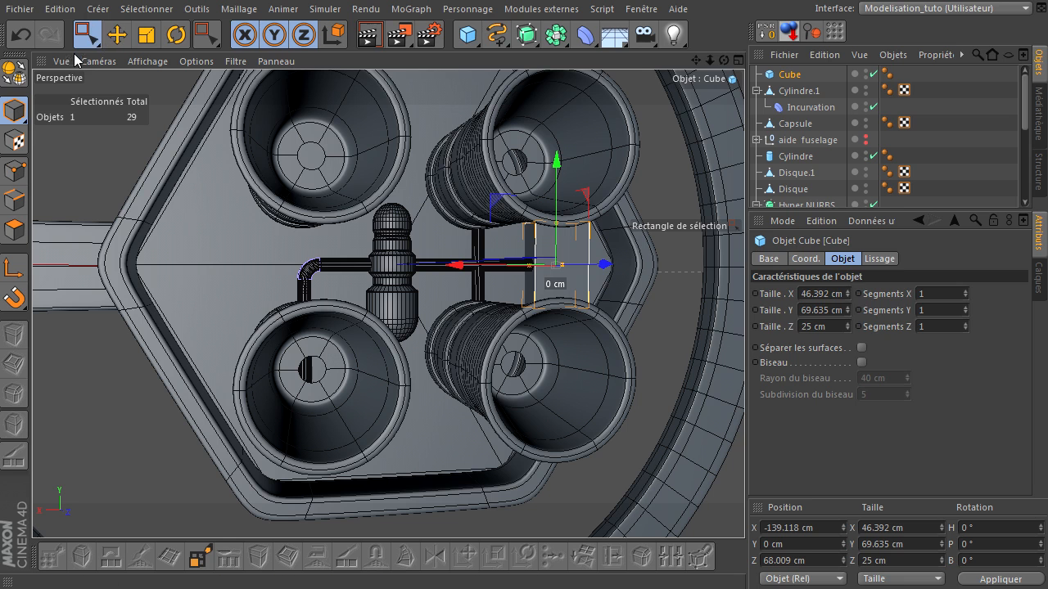
{"action": "left_click", "coordinate": [97, 39]}
{"action": "left_click_drag", "start_coordinate": [96, 39], "coordinate": [115, 57]}
{"action": "left_click", "coordinate": [115, 58]}
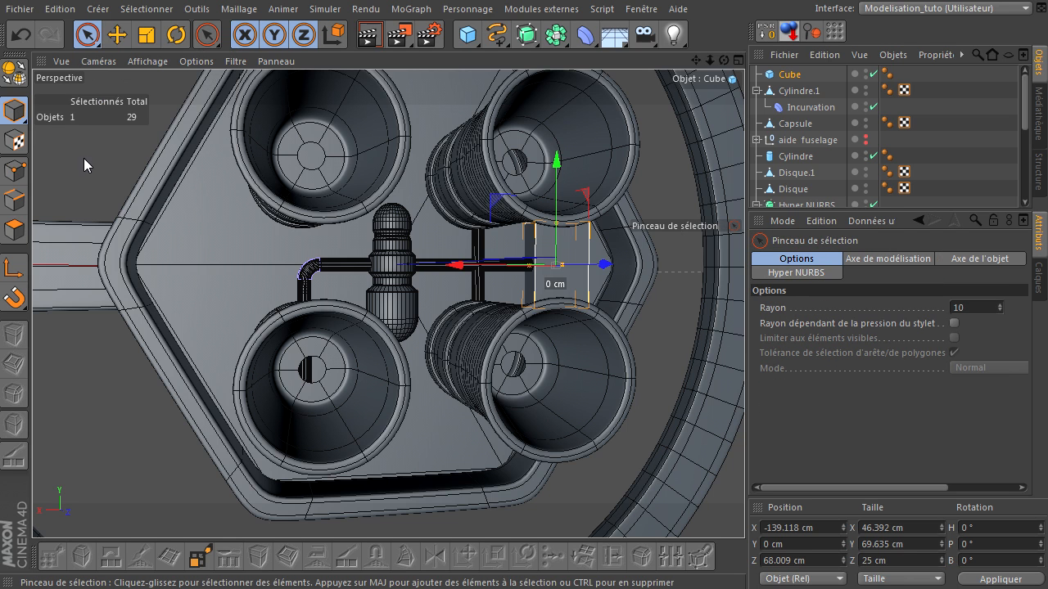
{"action": "left_click", "coordinate": [198, 238]}
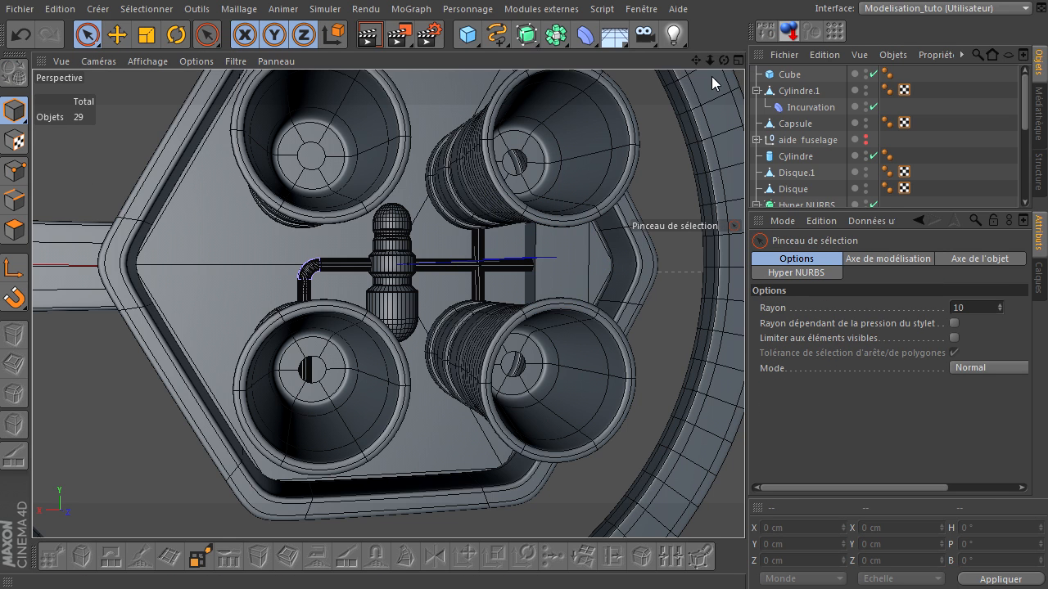
Add a cylinder primitive to the scene and set its orientation to +Z
{"action": "left_click_drag", "start_coordinate": [723, 63], "coordinate": [564, 69]}
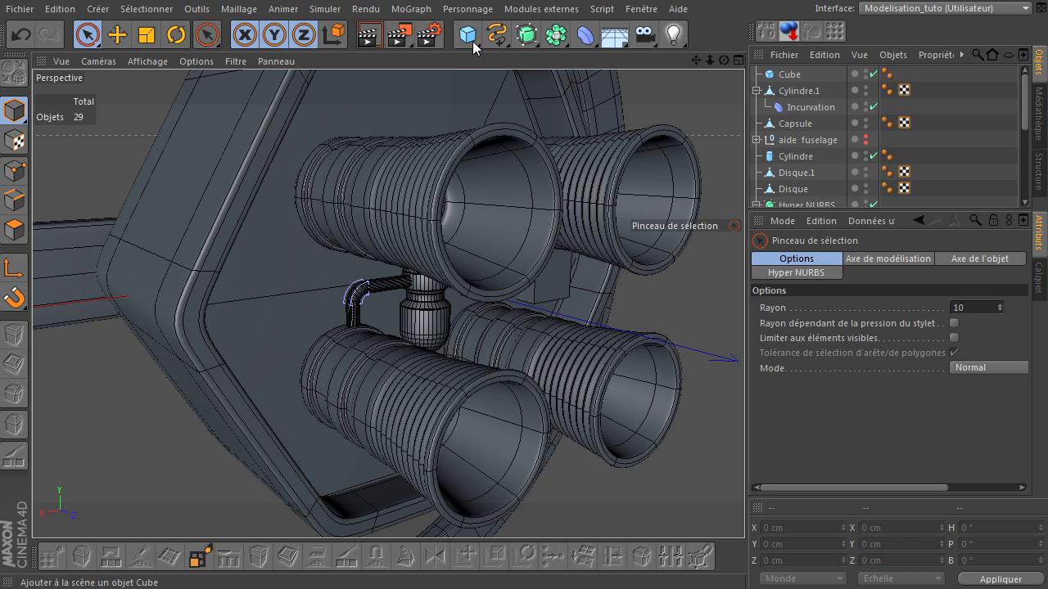
{"action": "left_click_drag", "start_coordinate": [472, 41], "coordinate": [581, 56]}
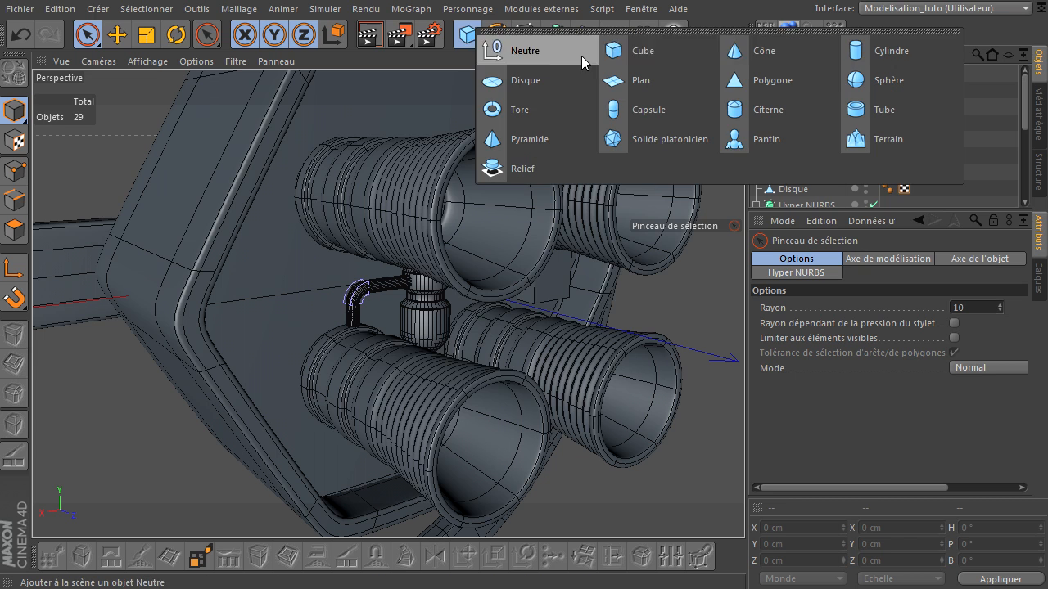
{"action": "left_click", "coordinate": [857, 54]}
{"action": "left_click", "coordinate": [895, 375]}
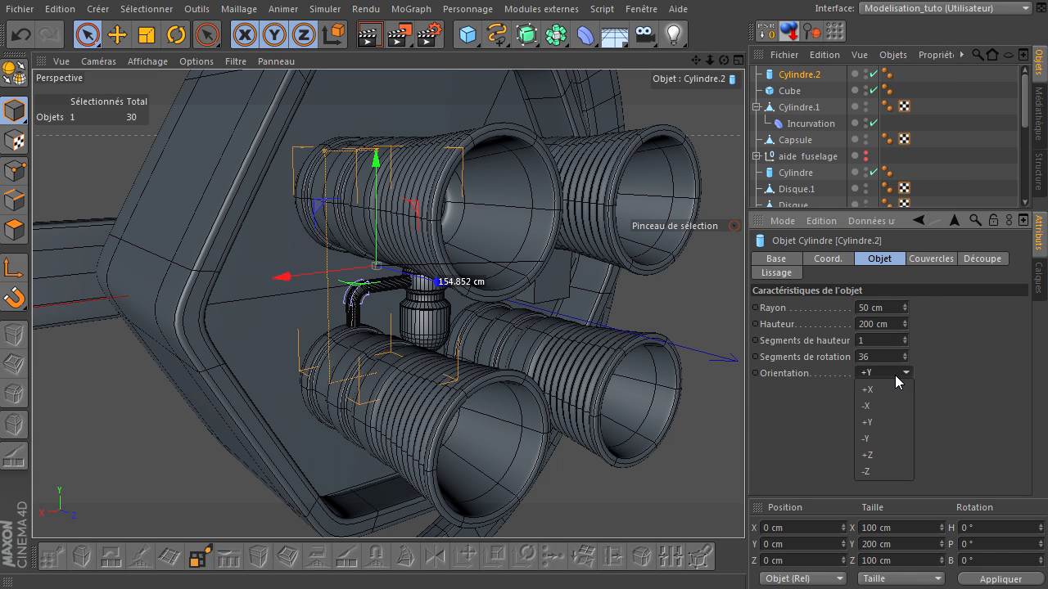
{"action": "left_click", "coordinate": [892, 452]}
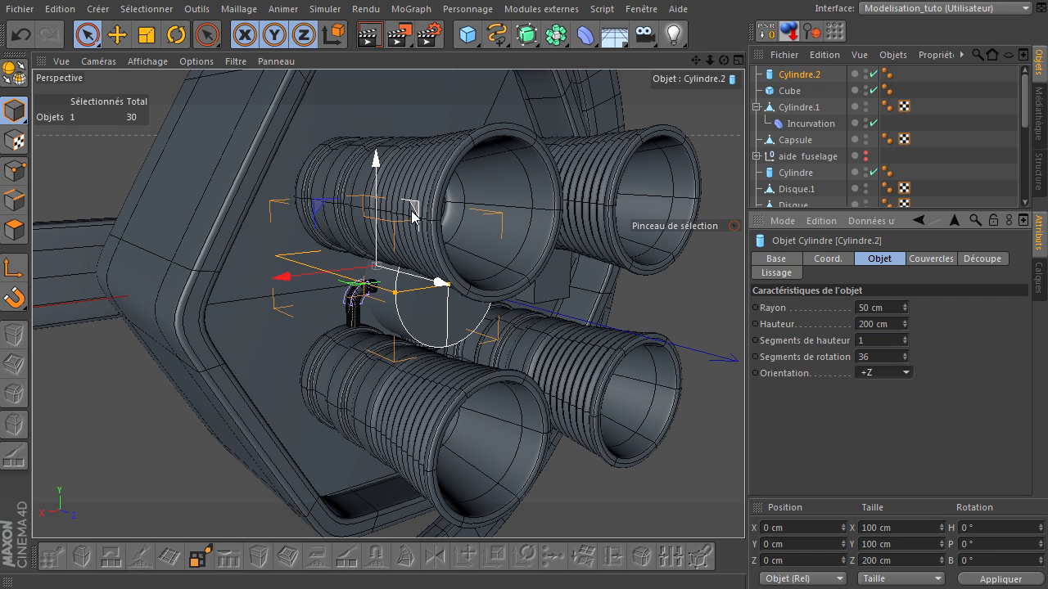
Move the new cylinder beside the pipework to about X 109.5, Y -9.8 and Z 67.6 cm, setting its height to 50 cm
{"action": "left_click_drag", "start_coordinate": [315, 199], "coordinate": [227, 275]}
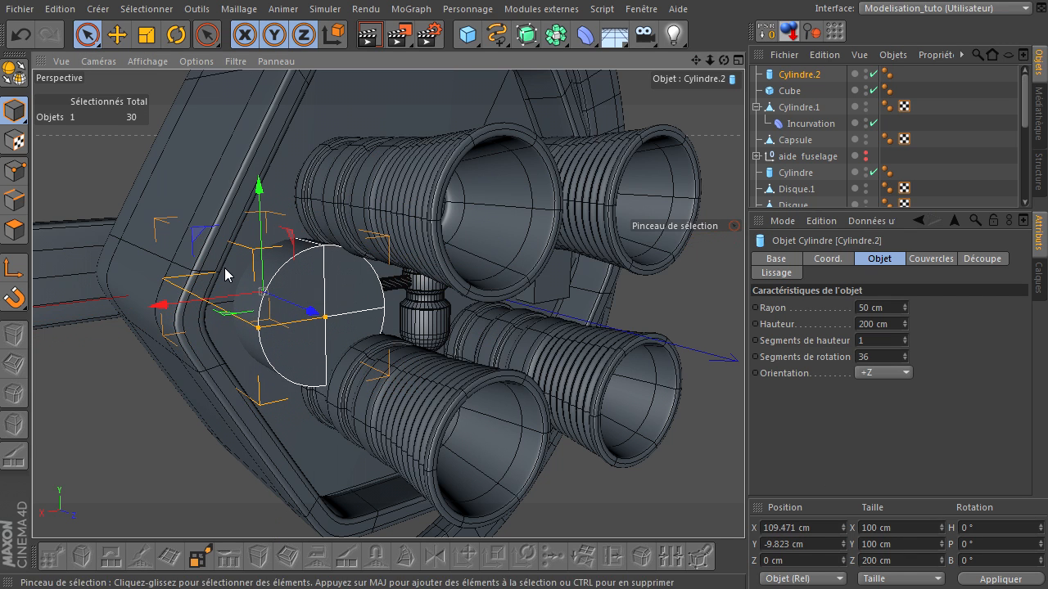
{"action": "left_click", "coordinate": [891, 320]}
{"action": "type", "text": "5"}
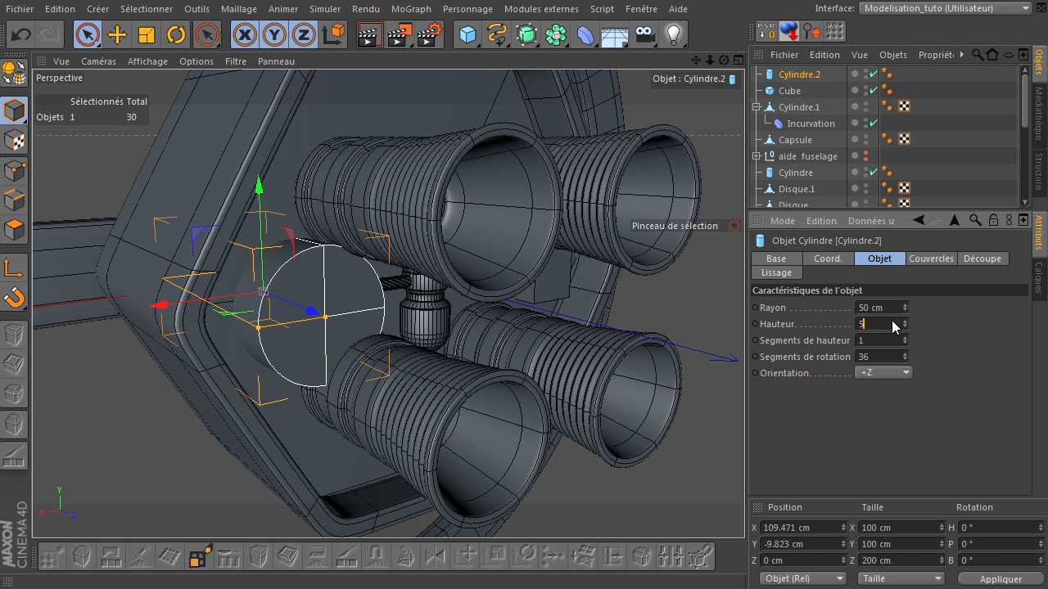
{"action": "type", "text": "0"}
{"action": "key", "text": "Return"}
{"action": "left_click_drag", "start_coordinate": [320, 319], "coordinate": [366, 326]}
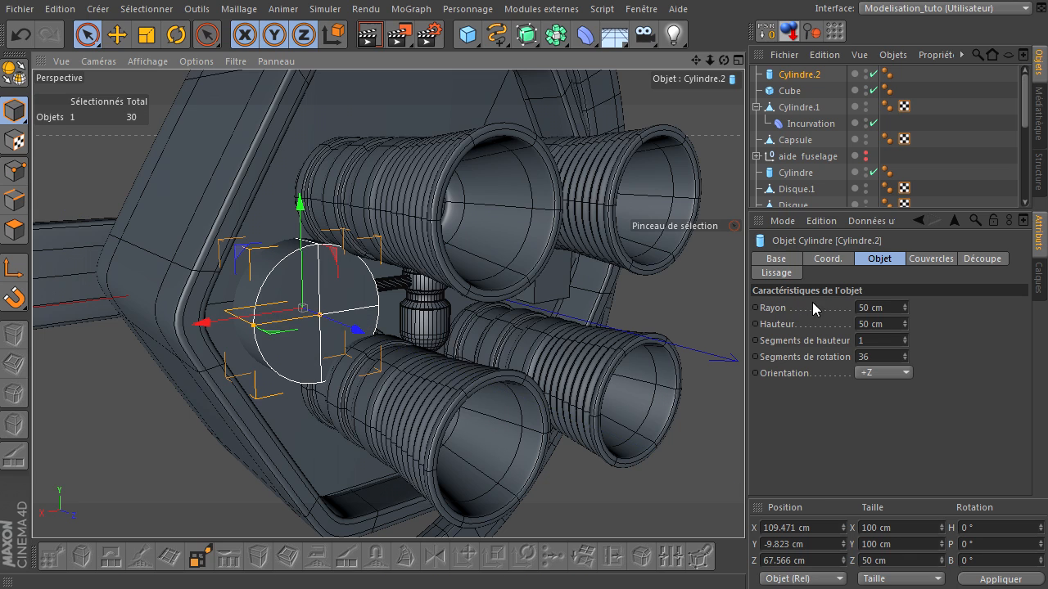
Set the cylinder's radius to 20 cm and its height to 30 cm
{"action": "left_click", "coordinate": [889, 311]}
{"action": "type", "text": "20"}
{"action": "key", "text": "Return"}
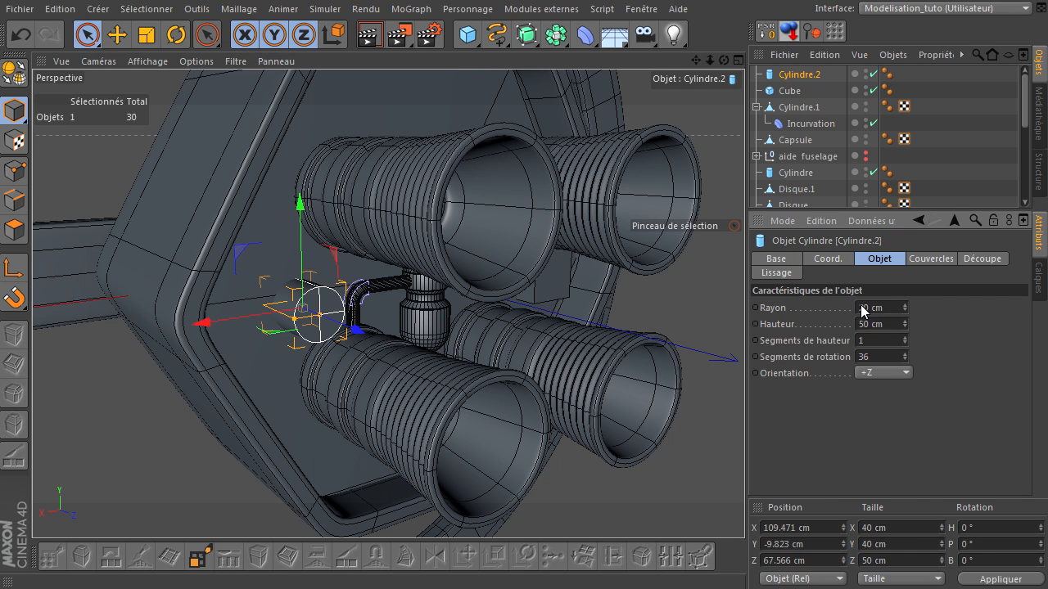
{"action": "double_click", "coordinate": [896, 326]}
{"action": "type", "text": "30"}
{"action": "key", "text": "Return"}
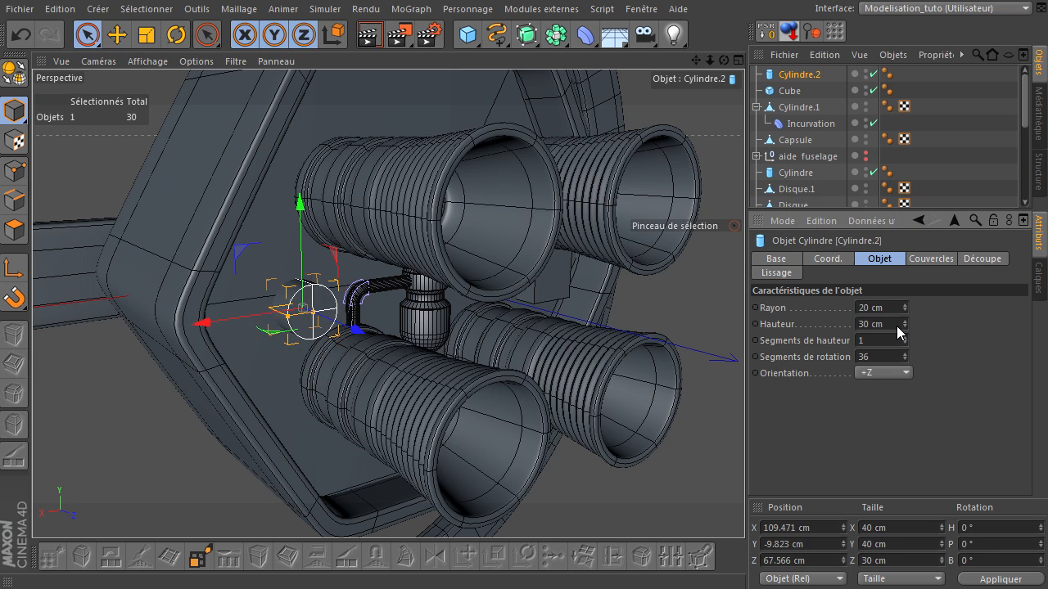
Shift the cylinder along X to about 120.6 cm and convert it to an editable polygon object
{"action": "scroll", "coordinate": [491, 315], "scroll_direction": "up", "scroll_amount": 3}
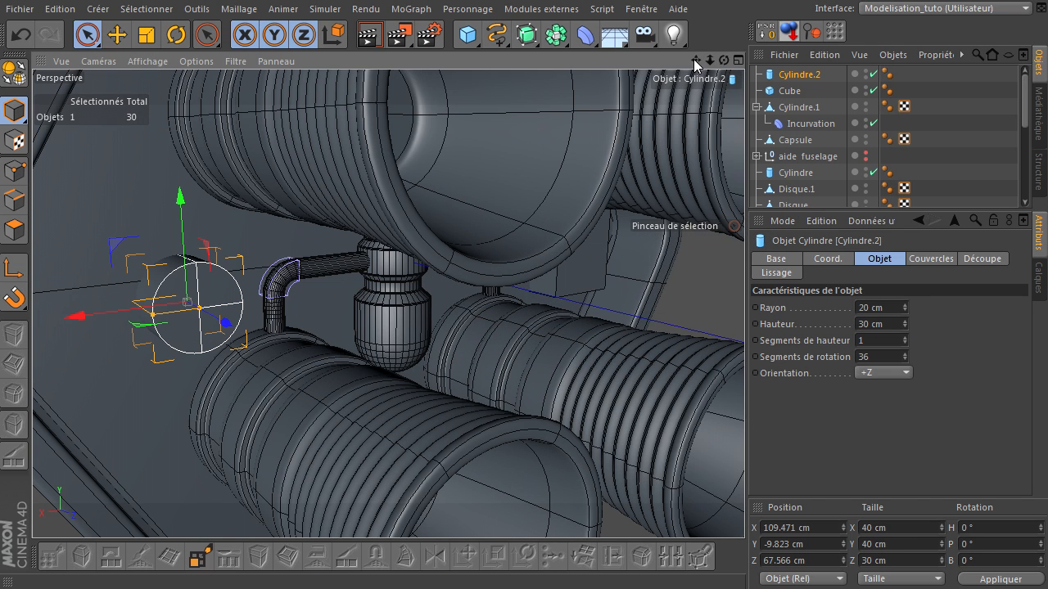
{"action": "left_click_drag", "start_coordinate": [694, 60], "coordinate": [745, 405]}
{"action": "key", "text": "o"}
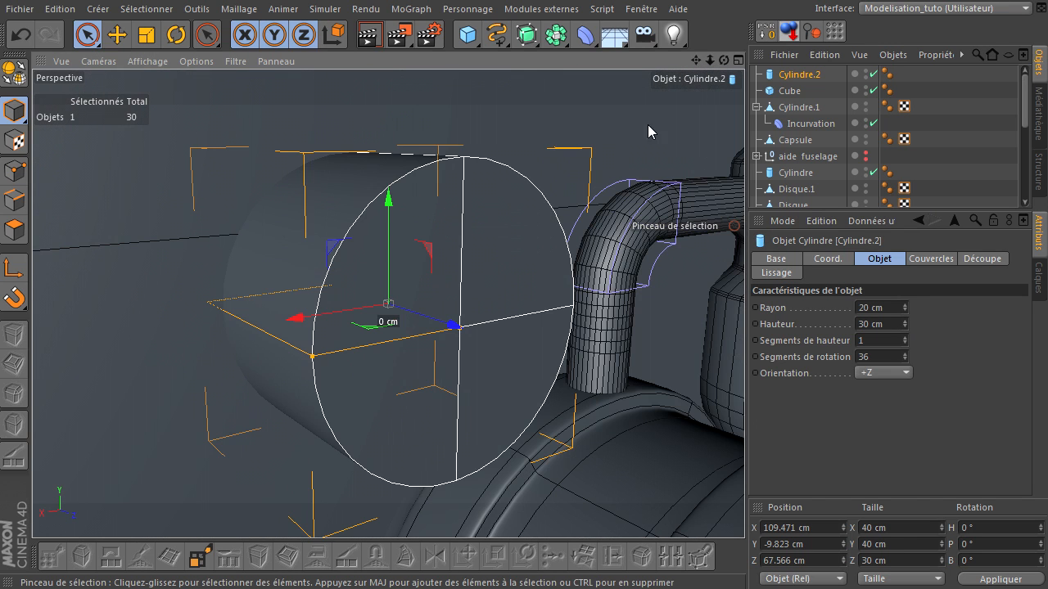
{"action": "left_click_drag", "start_coordinate": [315, 319], "coordinate": [233, 331]}
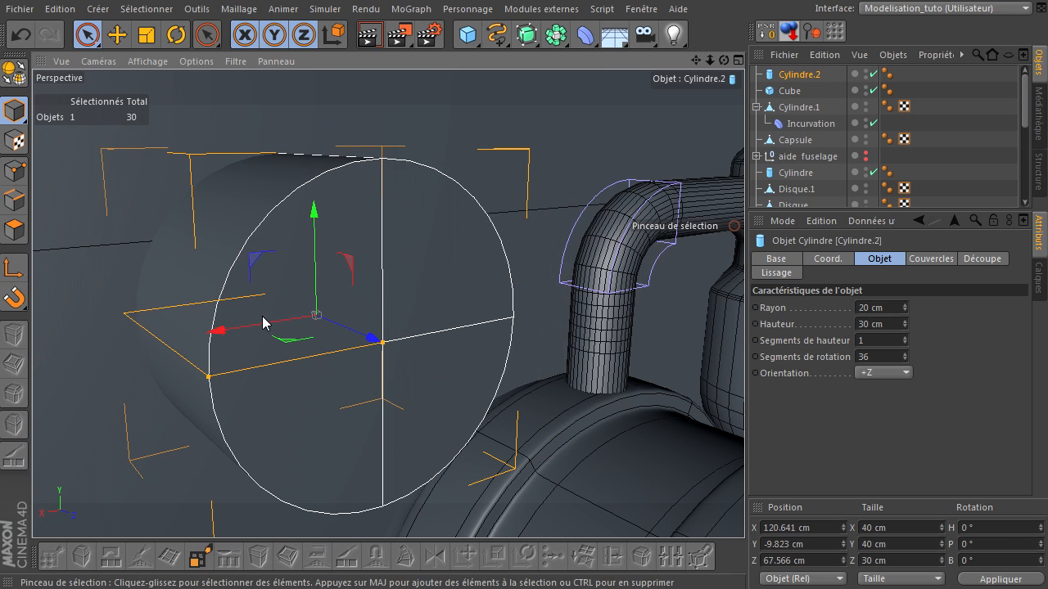
{"action": "left_click", "coordinate": [14, 73]}
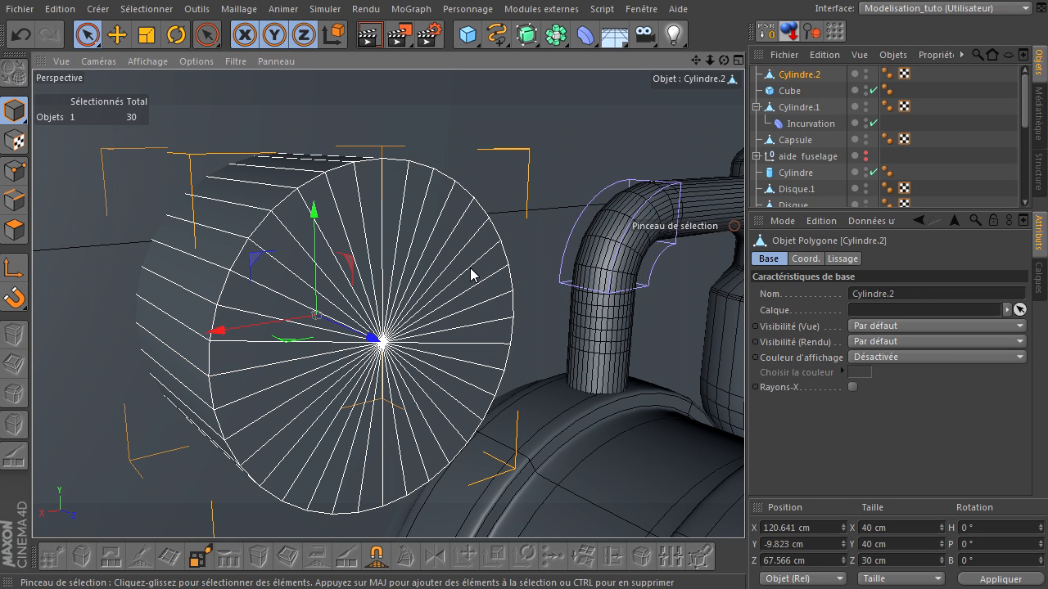
Select all polygons of the cylinder's front cap, limiting the selection brush to visible elements
{"action": "left_click", "coordinate": [13, 230]}
{"action": "left_click", "coordinate": [343, 246]}
{"action": "mouse_move", "coordinate": [387, 249]}
{"action": "left_mouse_down"}
{"action": "mouse_move", "coordinate": [393, 259]}
{"action": "mouse_move", "coordinate": [316, 343]}
{"action": "mouse_move", "coordinate": [388, 398]}
{"action": "mouse_move", "coordinate": [414, 289]}
{"action": "mouse_move", "coordinate": [364, 270]}
{"action": "left_mouse_up"}
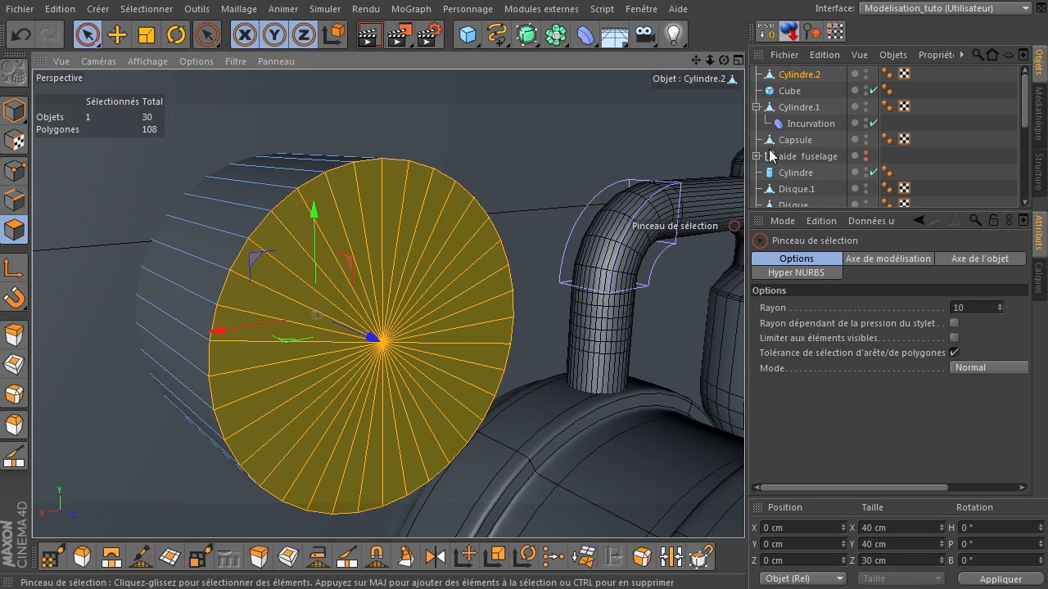
{"action": "mouse_move", "coordinate": [723, 60]}
{"action": "left_mouse_down"}
{"action": "mouse_move", "coordinate": [753, 406]}
{"action": "mouse_move", "coordinate": [744, 405]}
{"action": "left_mouse_up"}
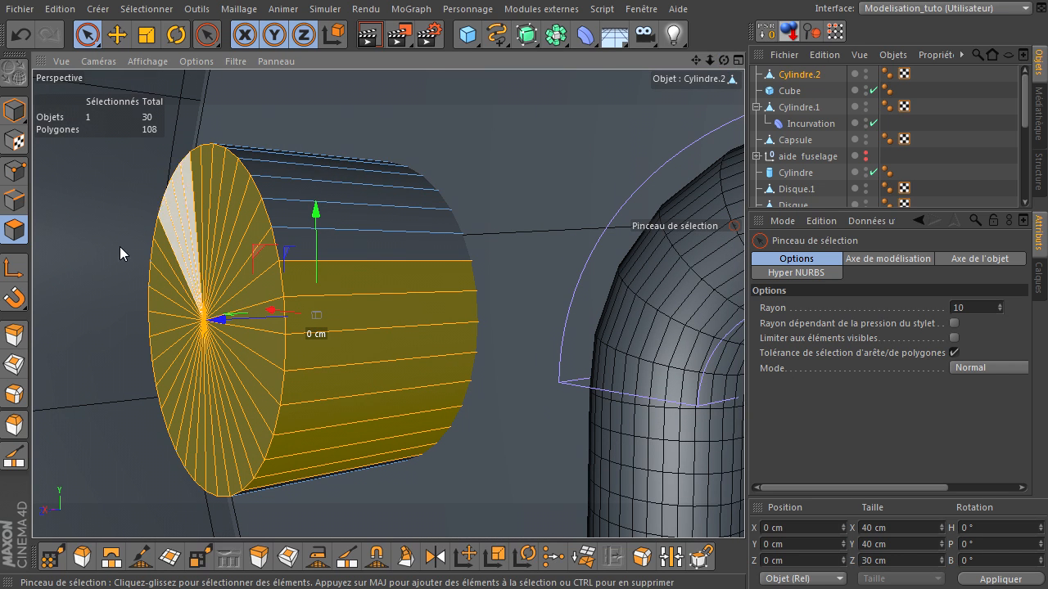
{"action": "left_click", "coordinate": [955, 338]}
{"action": "mouse_move", "coordinate": [723, 61]}
{"action": "left_mouse_down"}
{"action": "mouse_move", "coordinate": [744, 405]}
{"action": "mouse_move", "coordinate": [726, 72]}
{"action": "left_mouse_up"}
{"action": "left_click", "coordinate": [567, 123]}
{"action": "mouse_move", "coordinate": [429, 343]}
{"action": "left_mouse_down"}
{"action": "mouse_move", "coordinate": [359, 366]}
{"action": "mouse_move", "coordinate": [457, 366]}
{"action": "mouse_move", "coordinate": [461, 389]}
{"action": "left_mouse_up"}
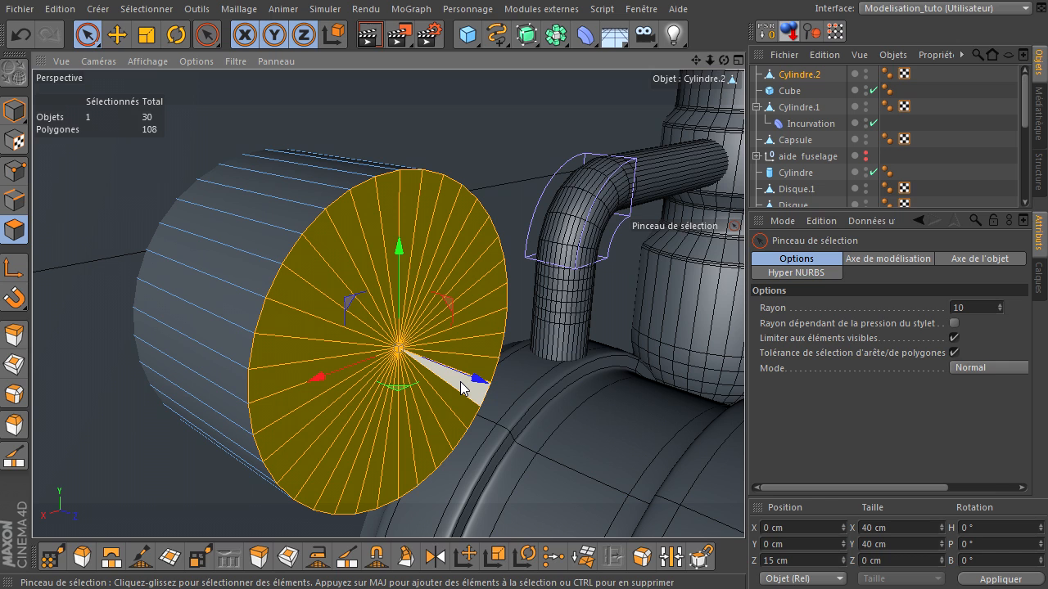
Shape the front cap into a recessed ring with a protruding inner disc using successive inner extrusions and extrusions, the last by 7.35 cm
{"action": "key", "text": "i"}
{"action": "left_click_drag", "start_coordinate": [521, 159], "coordinate": [744, 405]}
{"action": "key", "text": "d"}
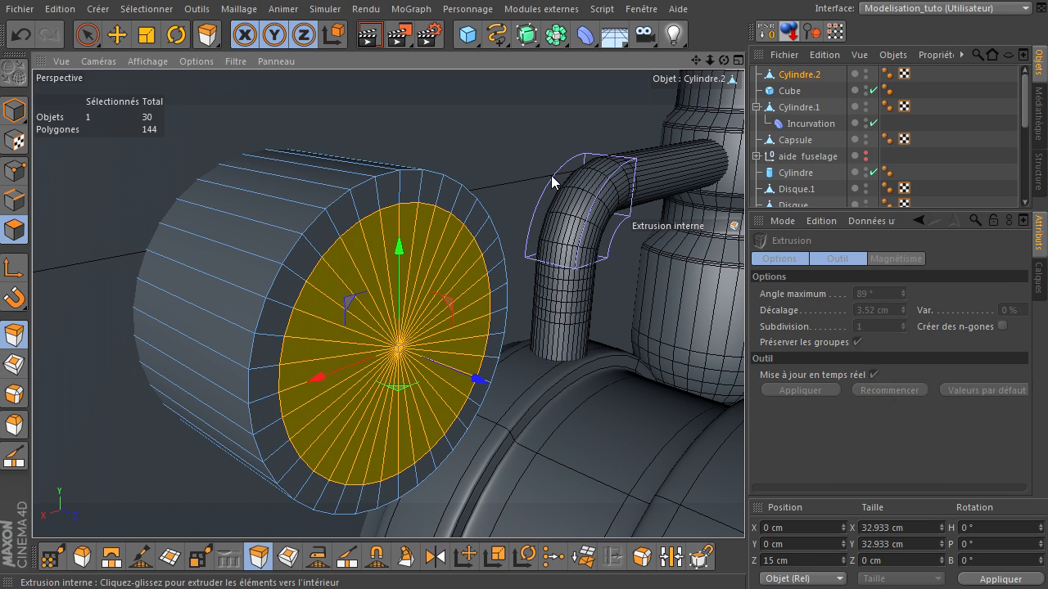
{"action": "left_click_drag", "start_coordinate": [521, 139], "coordinate": [494, 236]}
{"action": "key", "text": "i"}
{"action": "key", "text": "d"}
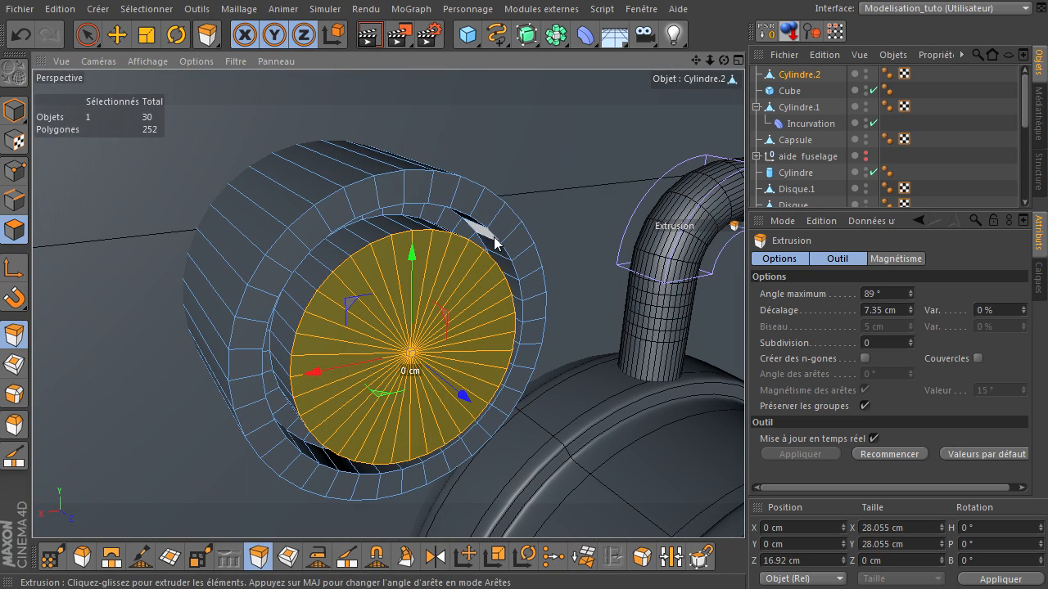
Bevel the inner disc with a 0.927 cm extrusion, 2 cm inner offset and 2 subdivisions, and clear the polygon selection
{"action": "key", "text": "m"}
{"action": "key", "text": "s"}
{"action": "left_click_drag", "start_coordinate": [549, 142], "coordinate": [744, 405]}
{"action": "left_click", "coordinate": [882, 342]}
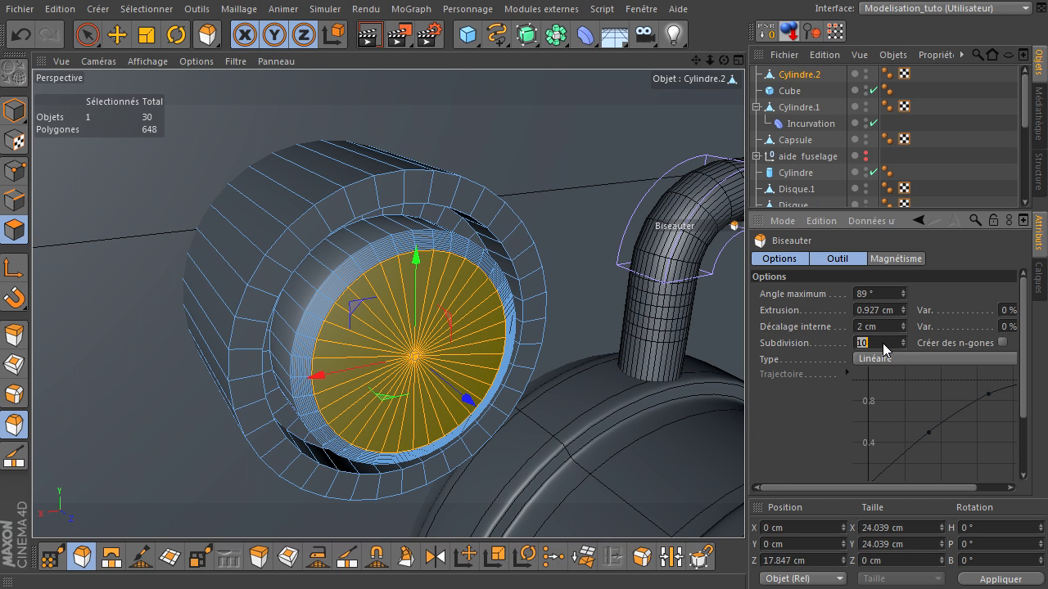
{"action": "type", "text": "3"}
{"action": "key", "text": "Return"}
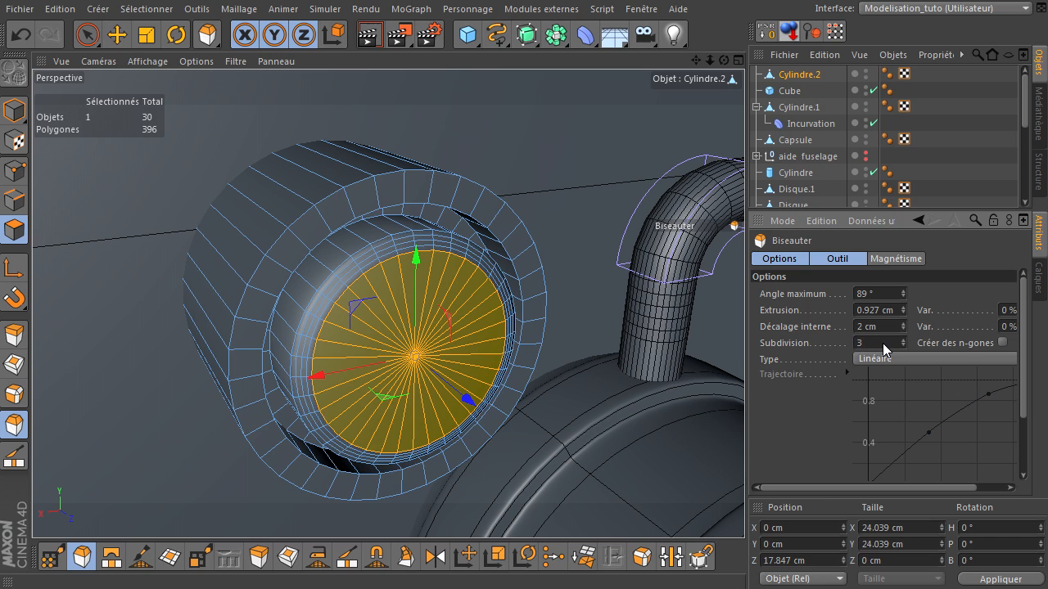
{"action": "left_click", "coordinate": [882, 343]}
{"action": "type", "text": "2"}
{"action": "key", "text": "Return"}
{"action": "left_click", "coordinate": [87, 35]}
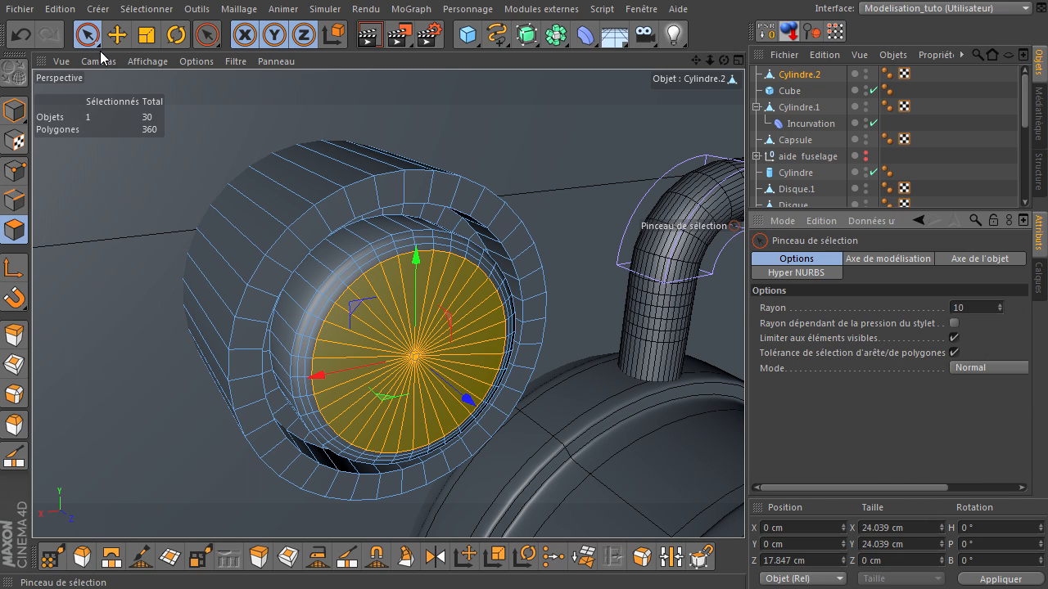
{"action": "left_click", "coordinate": [154, 182]}
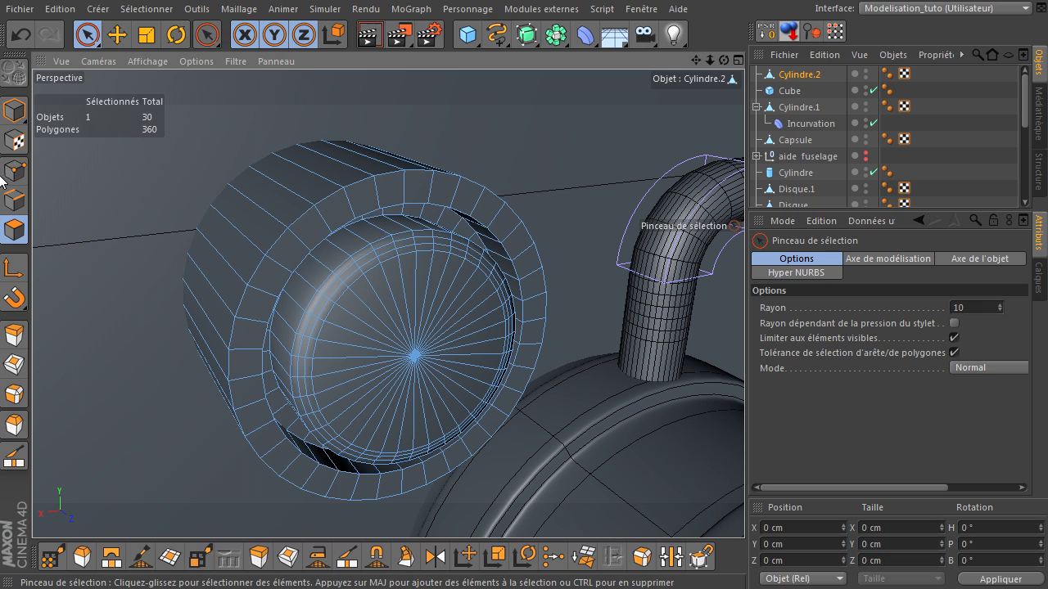
Loop-select the ring's outer and inner rim edges together with the edge loop at the base of the recess
{"action": "left_click", "coordinate": [14, 201]}
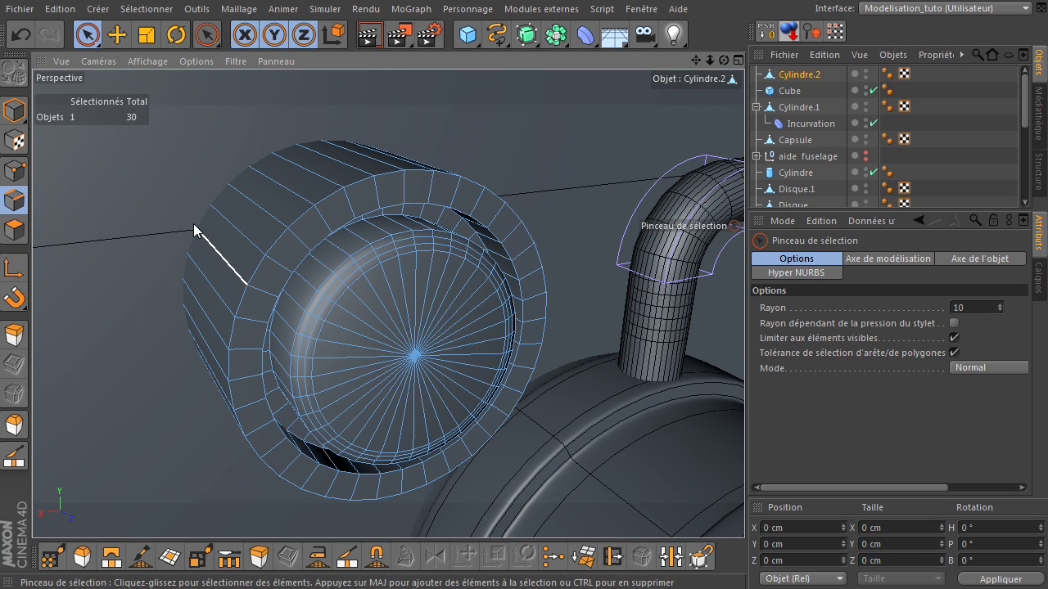
{"action": "key", "text": "u"}
{"action": "key", "text": "l"}
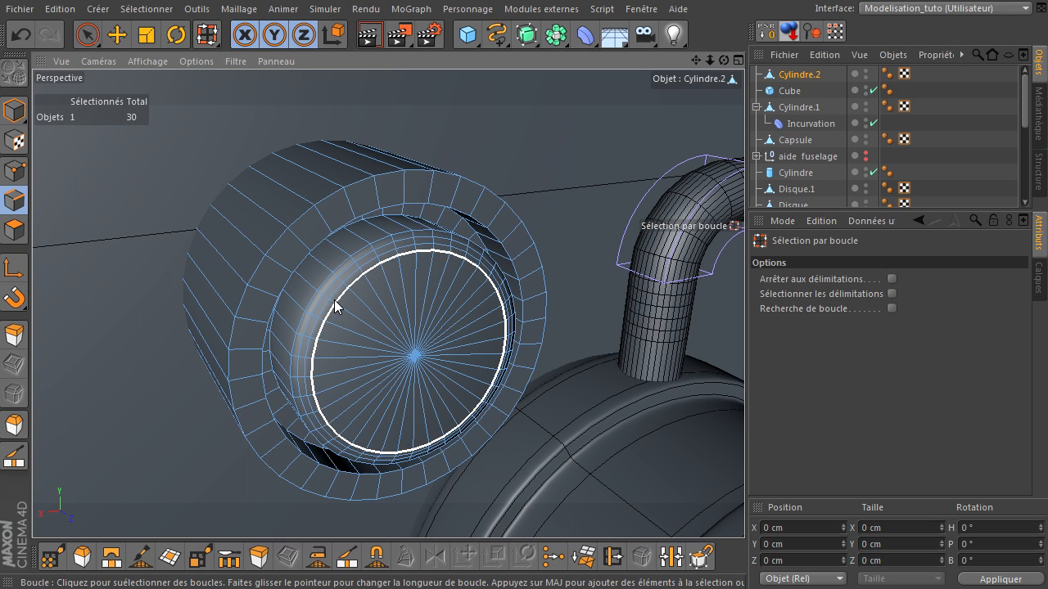
{"action": "left_click", "coordinate": [457, 184]}
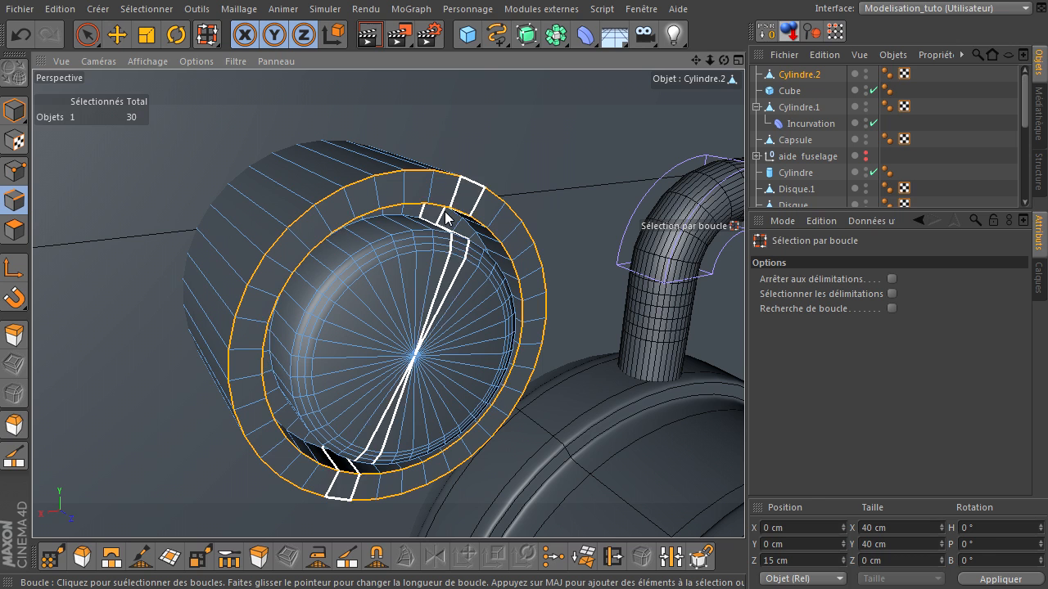
{"action": "left_click", "coordinate": [409, 221], "text": "shift"}
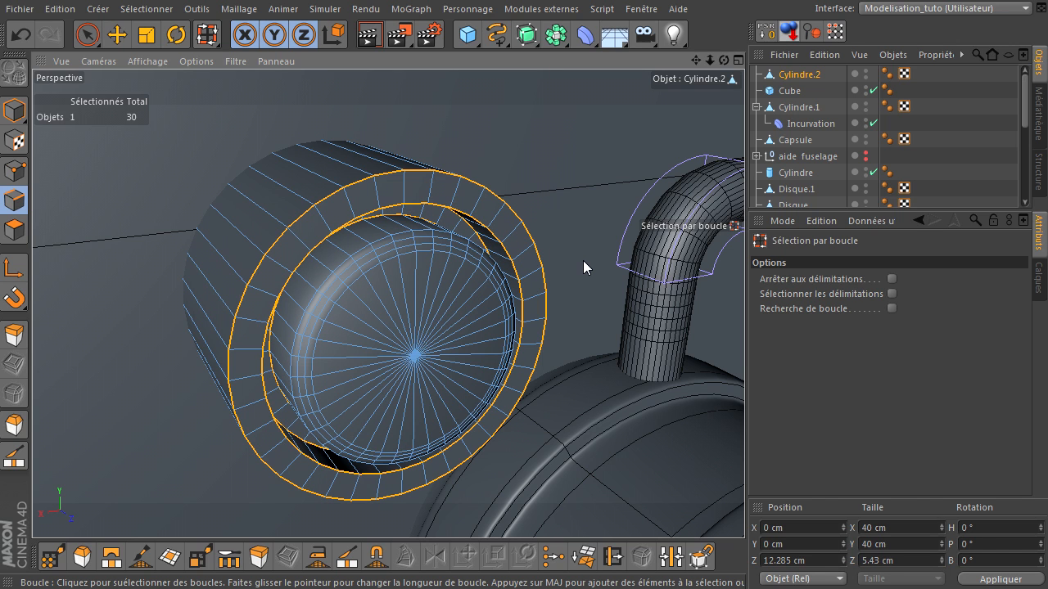
Try to bevel the selected edge loops with a 1.5 cm inner offset and 1 subdivision, and undo it
{"action": "key", "text": "m"}
{"action": "key", "text": "s"}
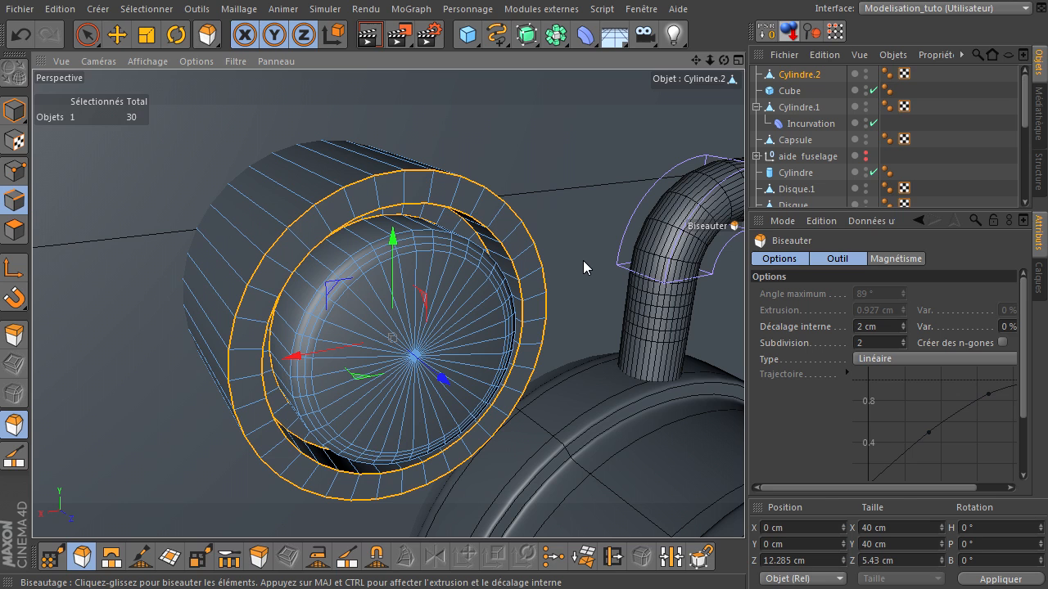
{"action": "double_click", "coordinate": [895, 329]}
{"action": "type", "text": "1"}
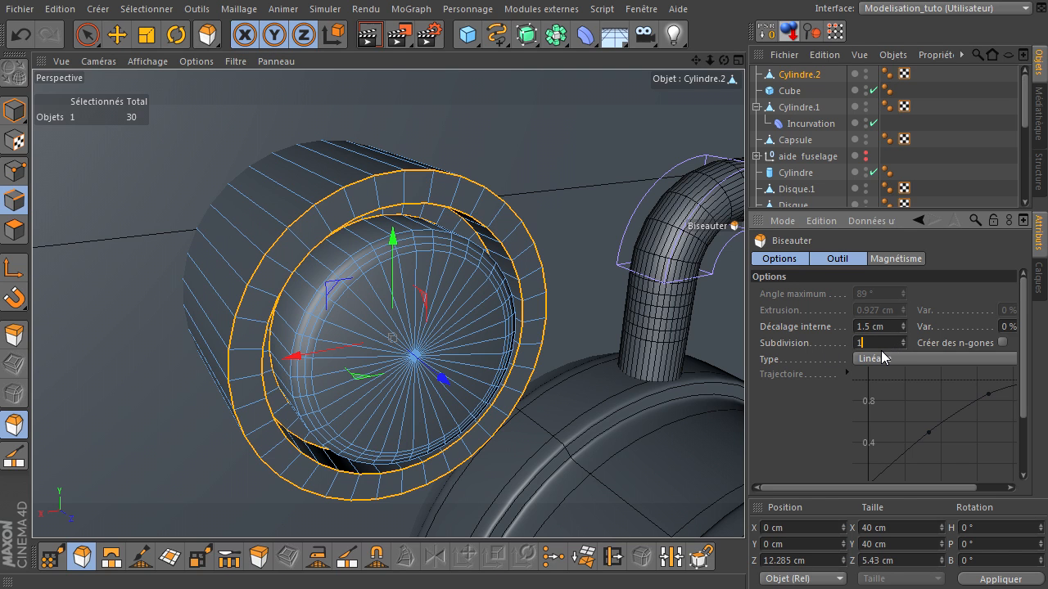
{"action": "key", "text": "Return"}
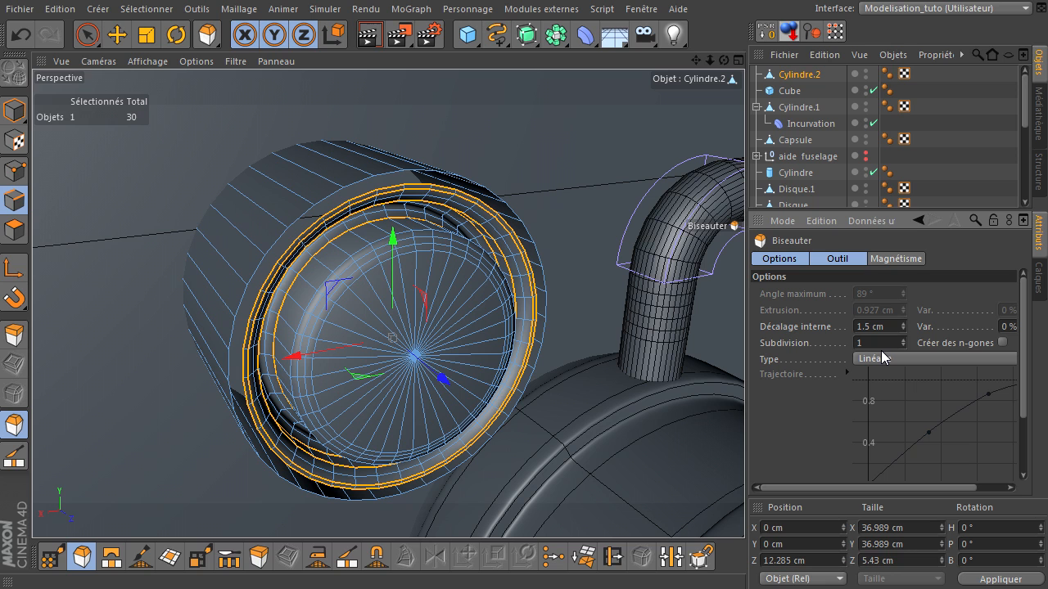
{"action": "key", "text": "ctrl+z"}
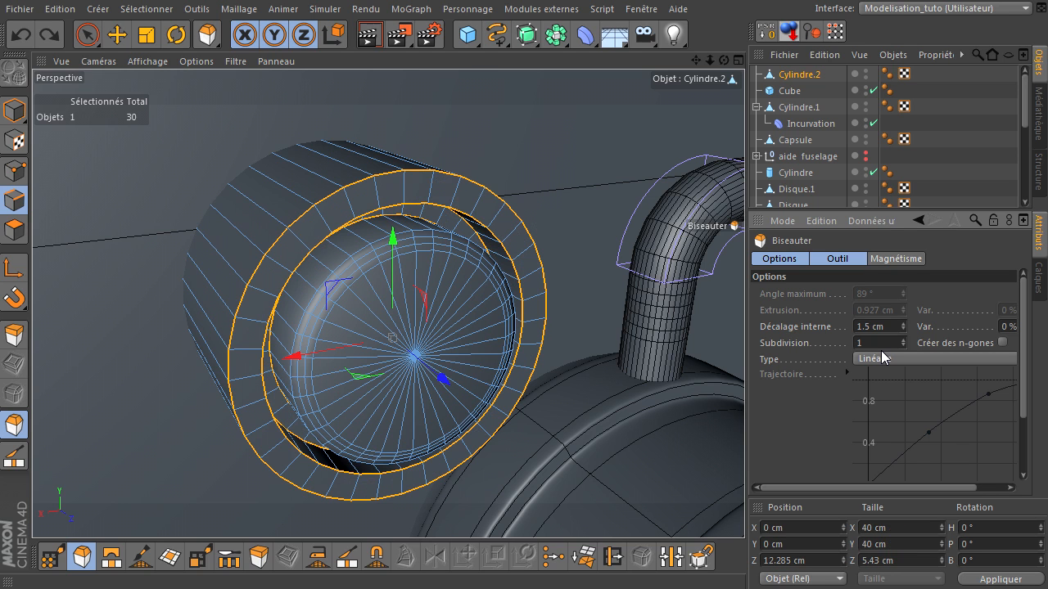
Select all of the cylinder's points and optimize the mesh to merge duplicate points
{"action": "left_click", "coordinate": [87, 34]}
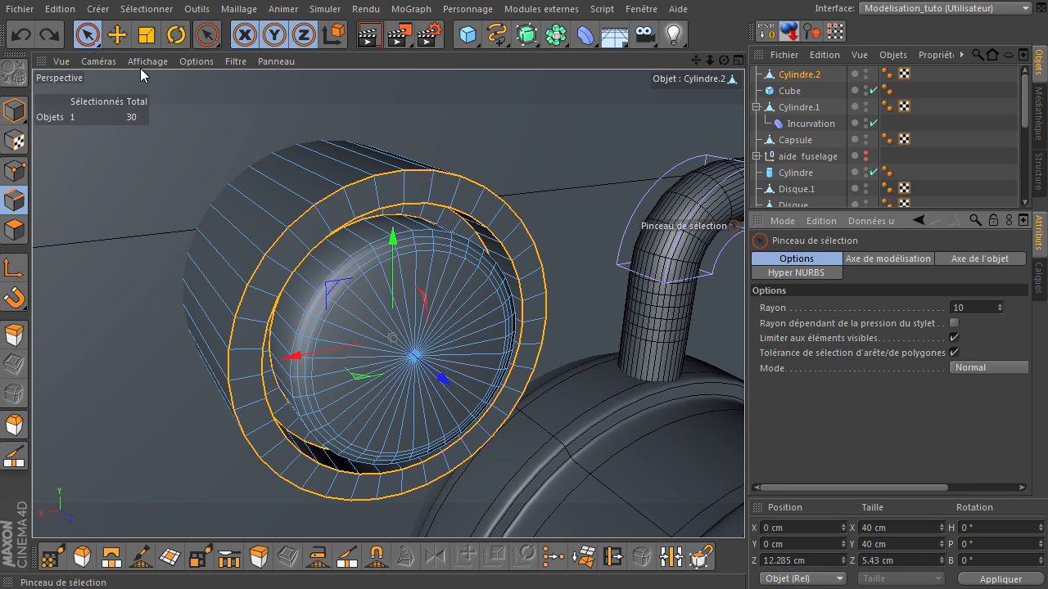
{"action": "left_click", "coordinate": [15, 170]}
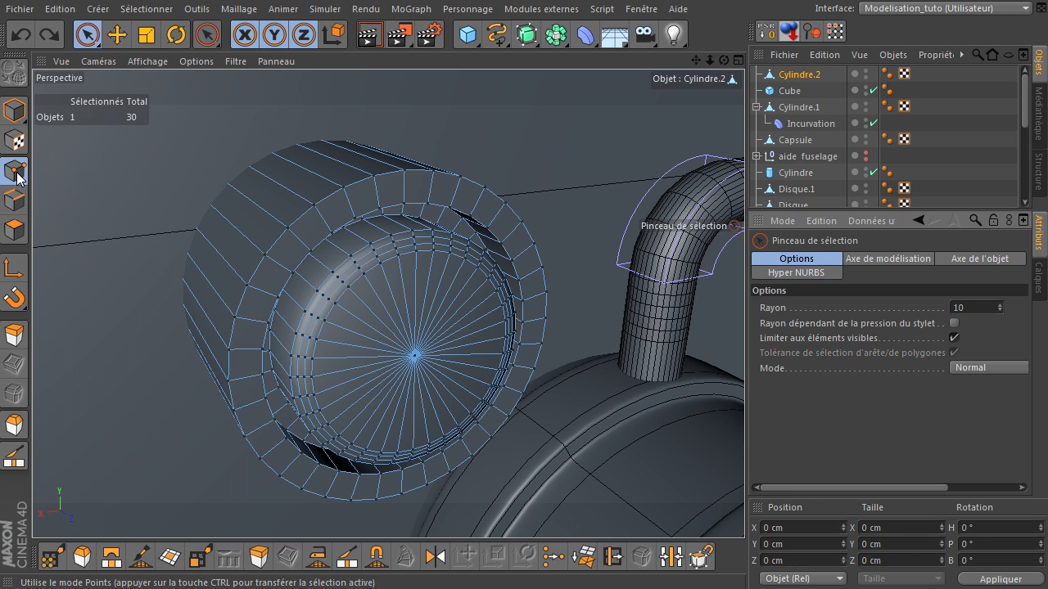
{"action": "key", "text": "ctrl+a"}
{"action": "right_click", "coordinate": [139, 241]}
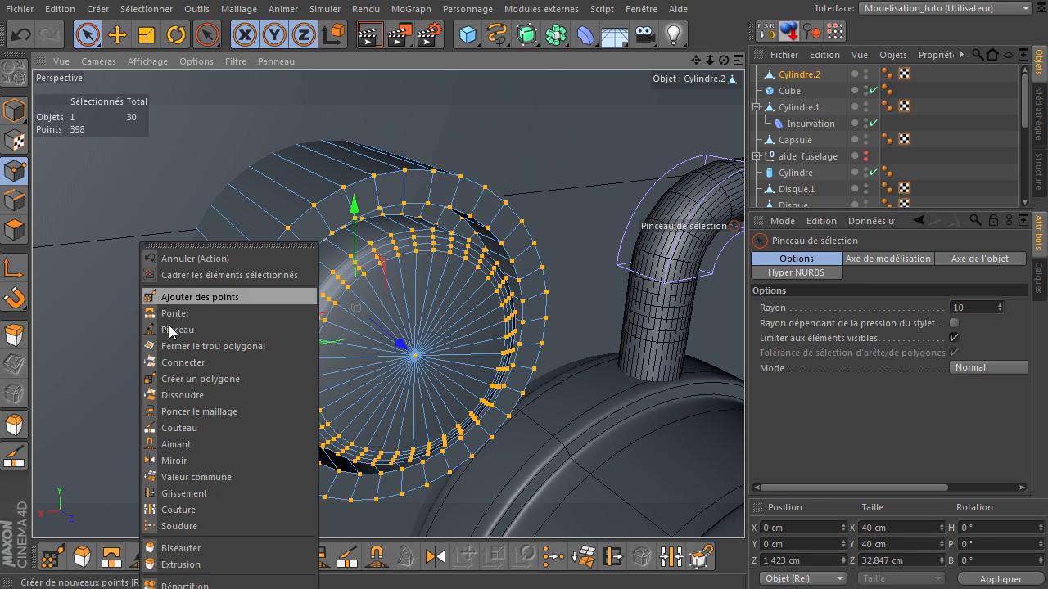
{"action": "right_click", "coordinate": [219, 95]}
{"action": "right_click", "coordinate": [219, 94]}
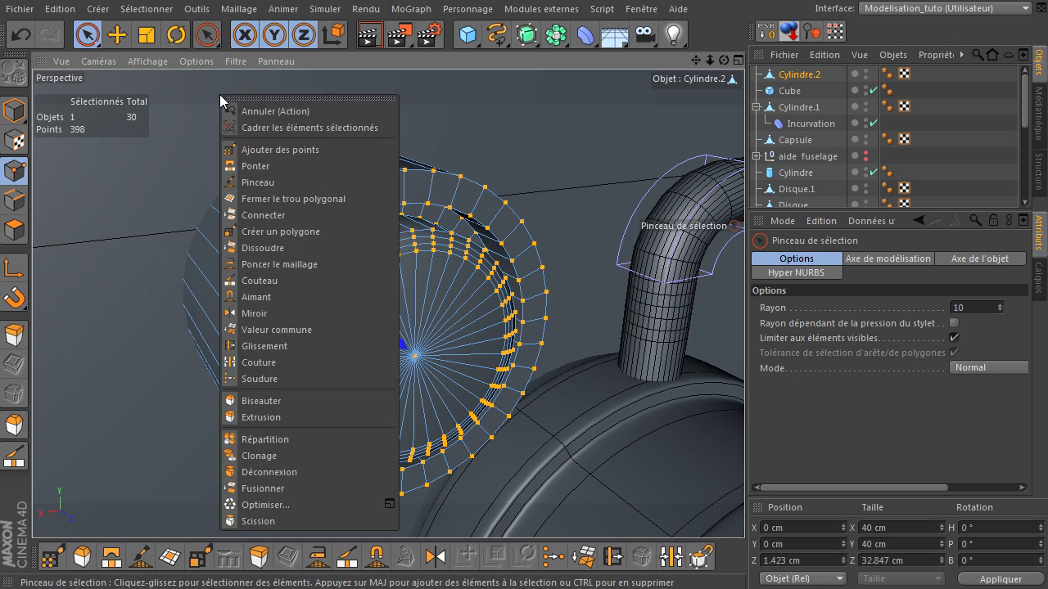
{"action": "left_click", "coordinate": [293, 502]}
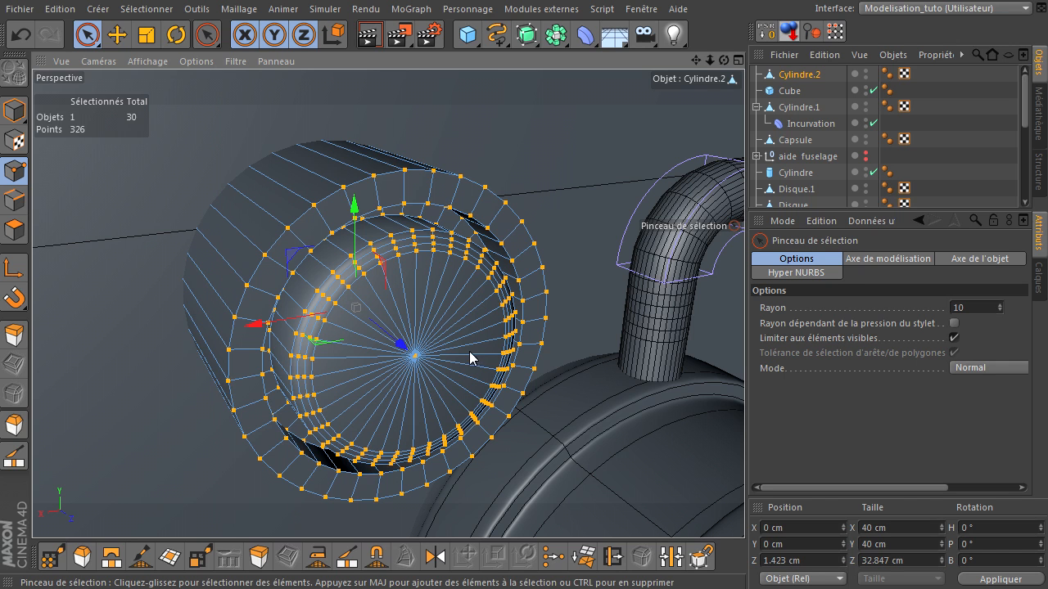
Bevel the cylinder's selected edge loops with 1 subdivision and an inner offset of 0.58 cm
{"action": "left_click", "coordinate": [15, 201]}
{"action": "key", "text": "m"}
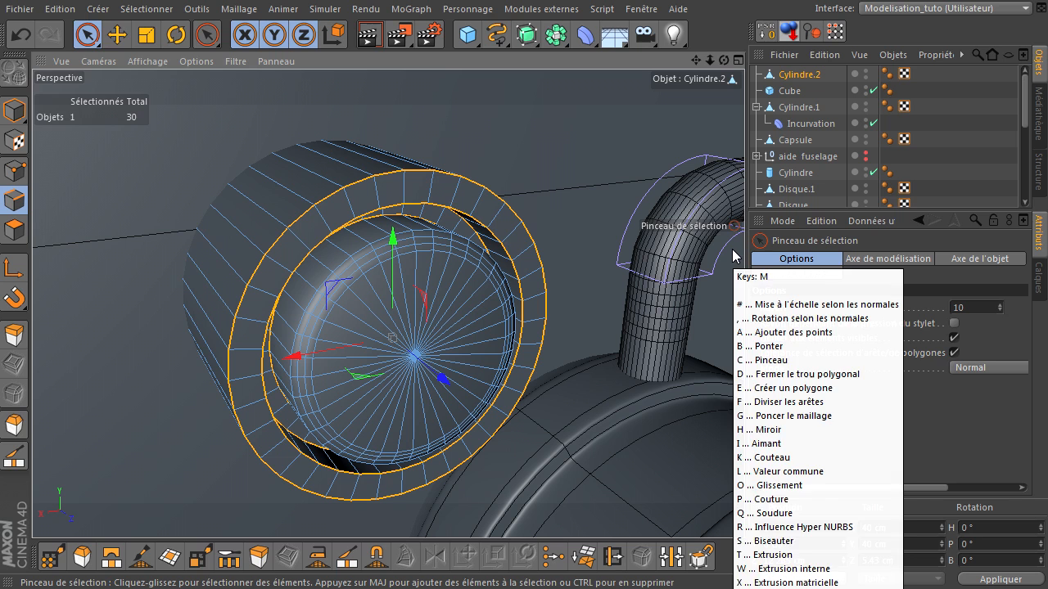
{"action": "key", "text": "s"}
{"action": "double_click", "coordinate": [865, 344]}
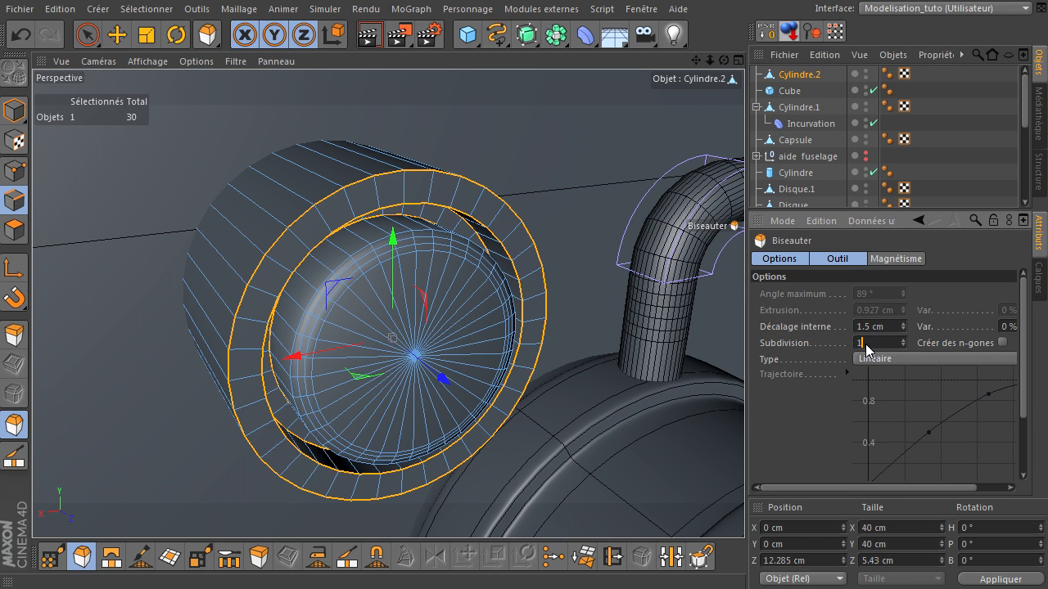
{"action": "type", "text": "1"}
{"action": "key", "text": "Return"}
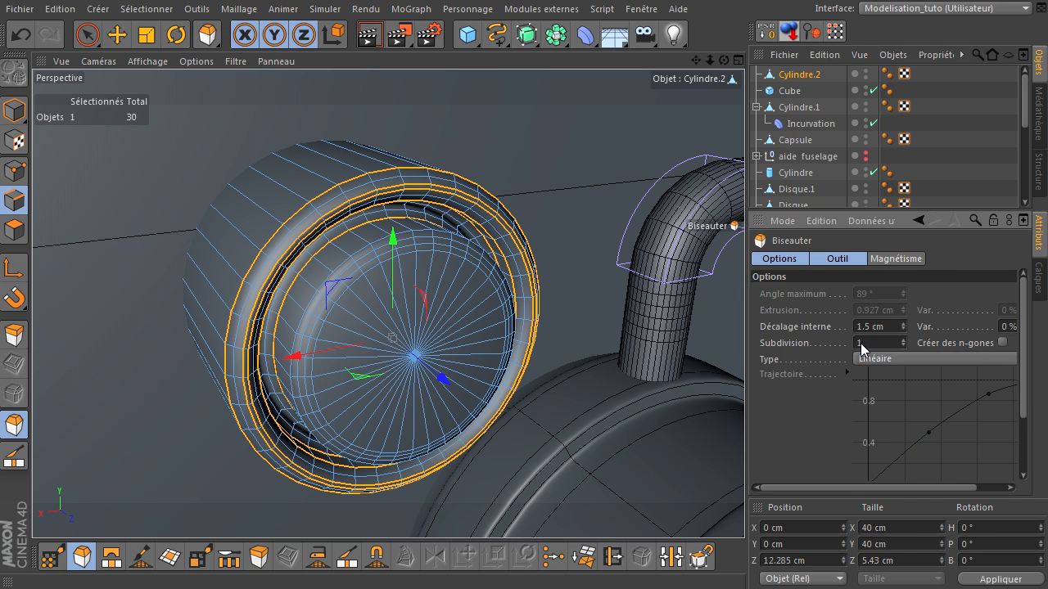
{"action": "left_click", "coordinate": [904, 329]}
{"action": "left_click_drag", "start_coordinate": [903, 329], "coordinate": [904, 329]}
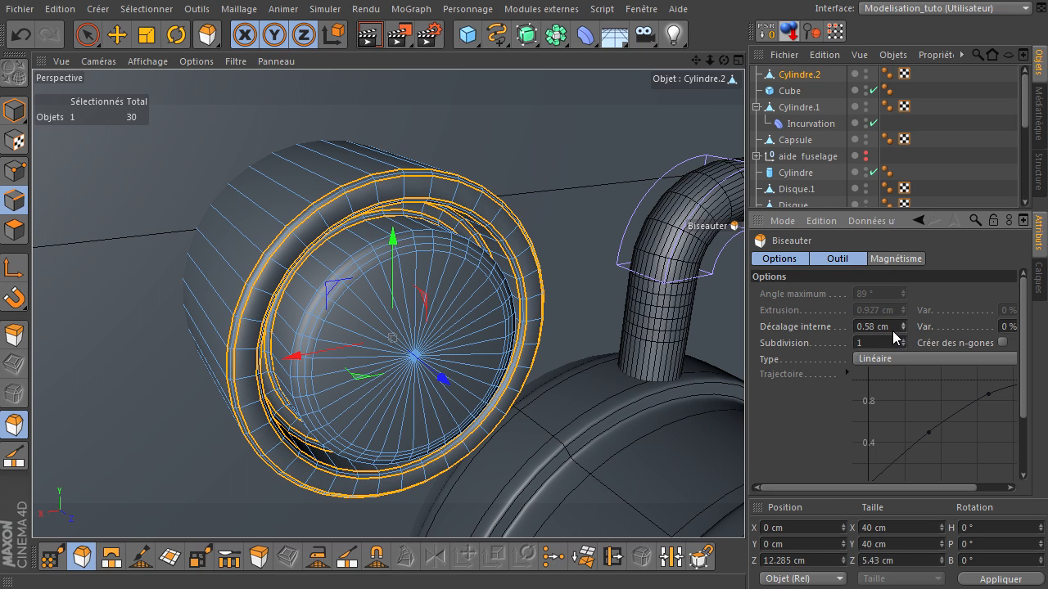
Set the bevel's inner offset to 0.5 cm, deselect the edges and render the view to check the capped cylinder
{"action": "left_click", "coordinate": [903, 328]}
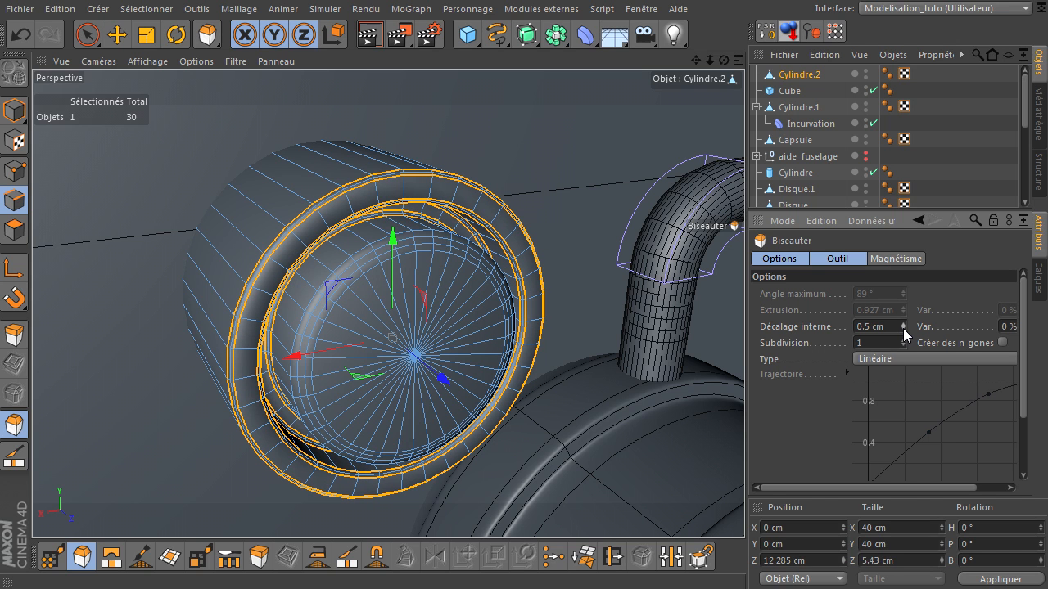
{"action": "key", "text": "space"}
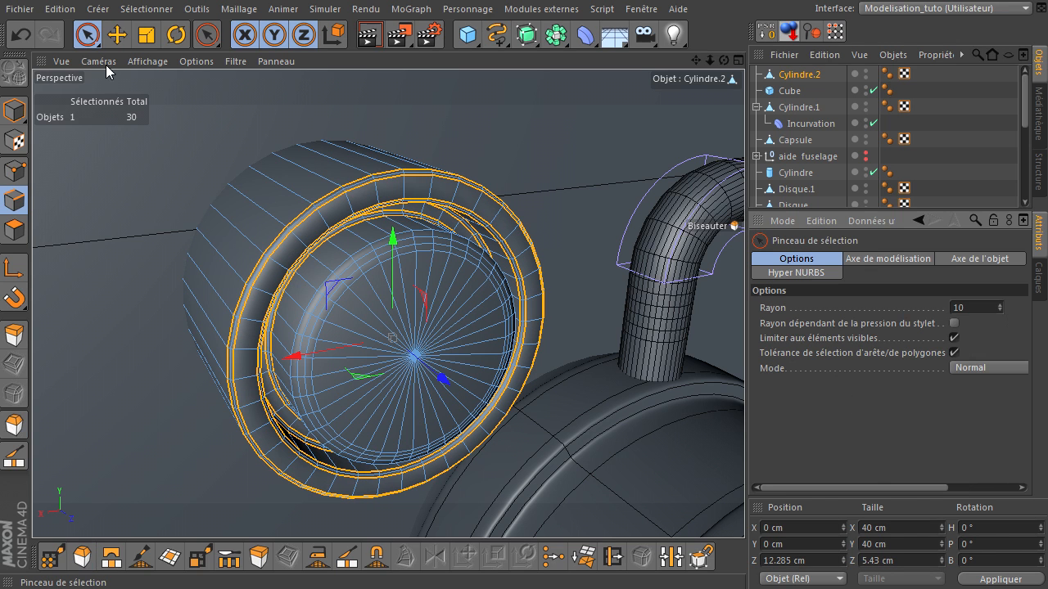
{"action": "left_click", "coordinate": [178, 207]}
{"action": "left_click", "coordinate": [367, 38]}
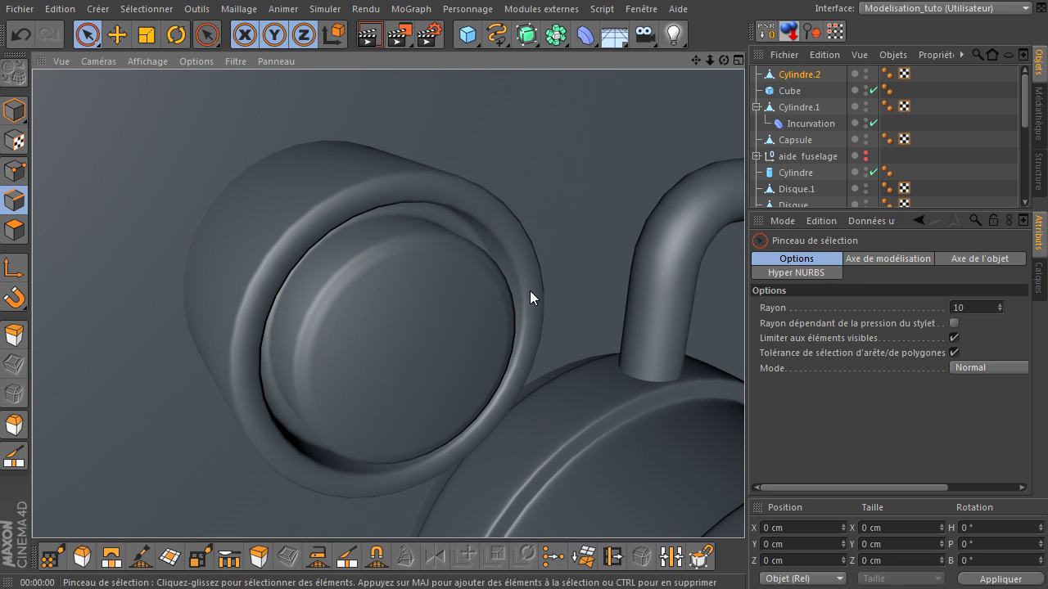
In the front view, move the capped cylinder to about X 152 cm, Y 1 cm and copy it to about X 42 cm, Y -144 cm
{"action": "scroll", "coordinate": [553, 269], "scroll_direction": "down", "scroll_amount": 5}
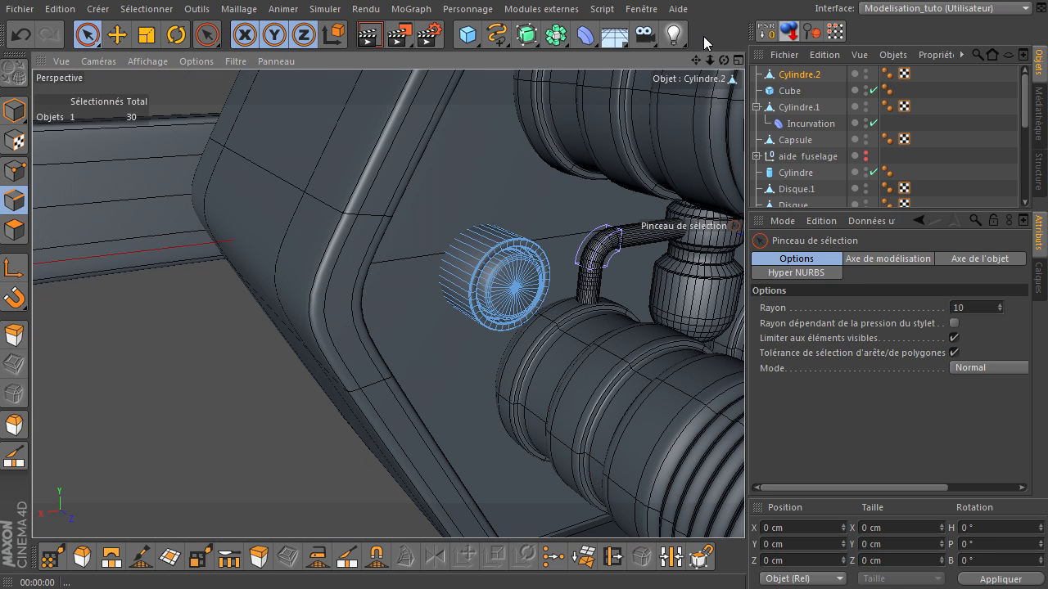
{"action": "left_click_drag", "start_coordinate": [709, 60], "coordinate": [632, 104]}
{"action": "middle_click", "coordinate": [297, 155]}
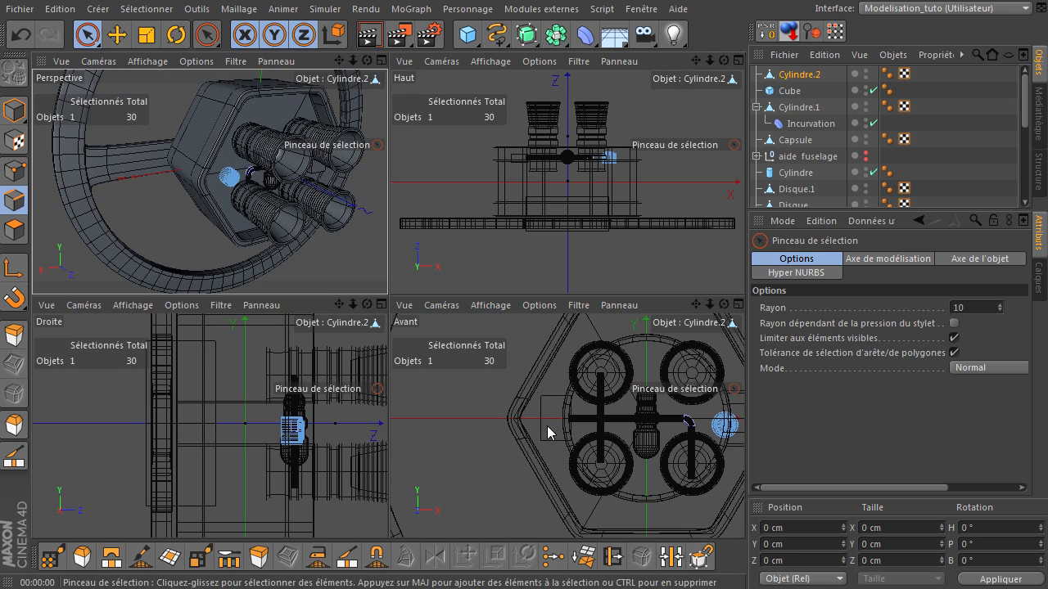
{"action": "middle_click", "coordinate": [498, 358]}
{"action": "left_click_drag", "start_coordinate": [695, 60], "coordinate": [565, 52]}
{"action": "left_click", "coordinate": [800, 75]}
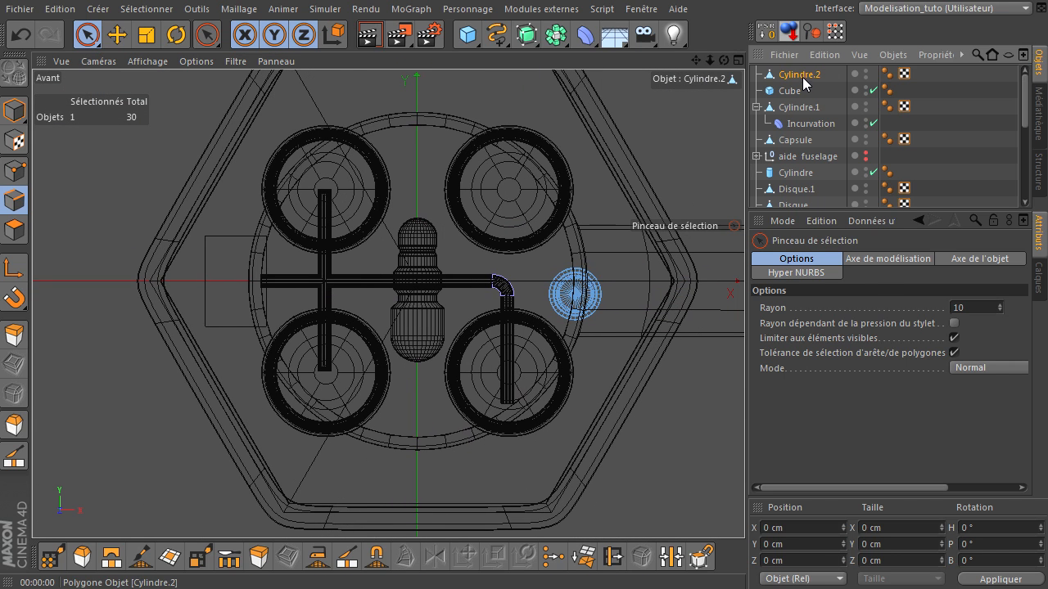
{"action": "left_click", "coordinate": [15, 109]}
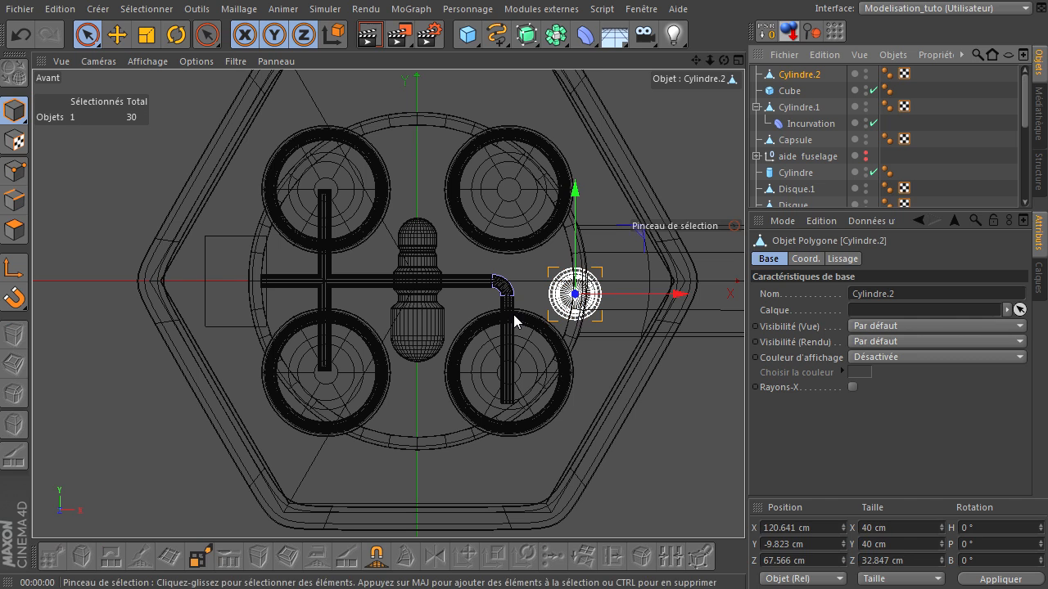
{"action": "left_click_drag", "start_coordinate": [641, 238], "coordinate": [532, 411]}
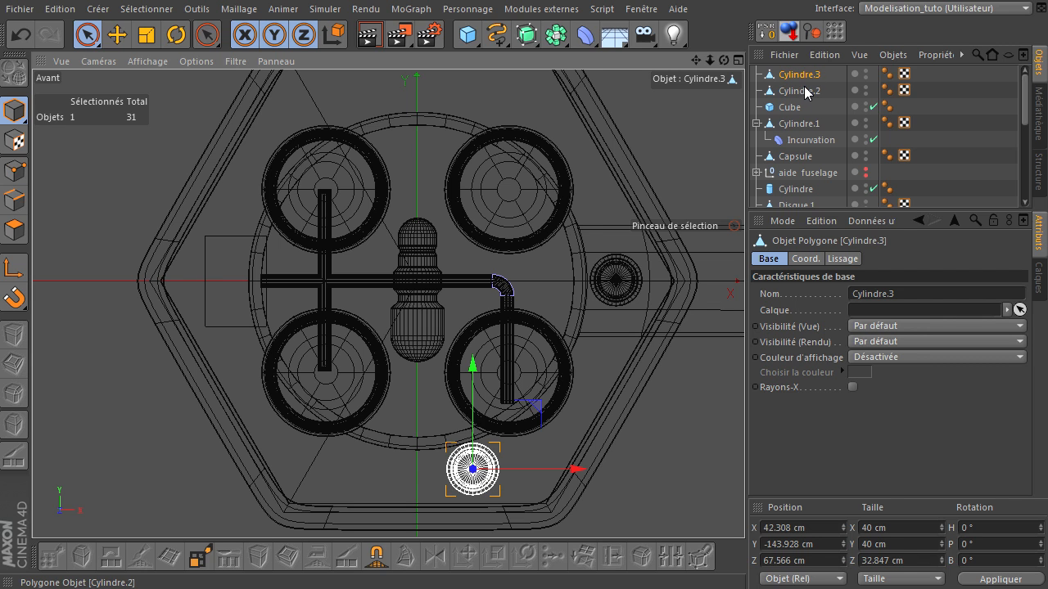
Place five more copies of the capped cylinder, completing triangular groups of three below and above the four engines
{"action": "left_click_drag", "start_coordinate": [532, 417], "coordinate": [410, 36], "text": "ctrl"}
{"action": "left_click_drag", "start_coordinate": [695, 61], "coordinate": [653, 160]}
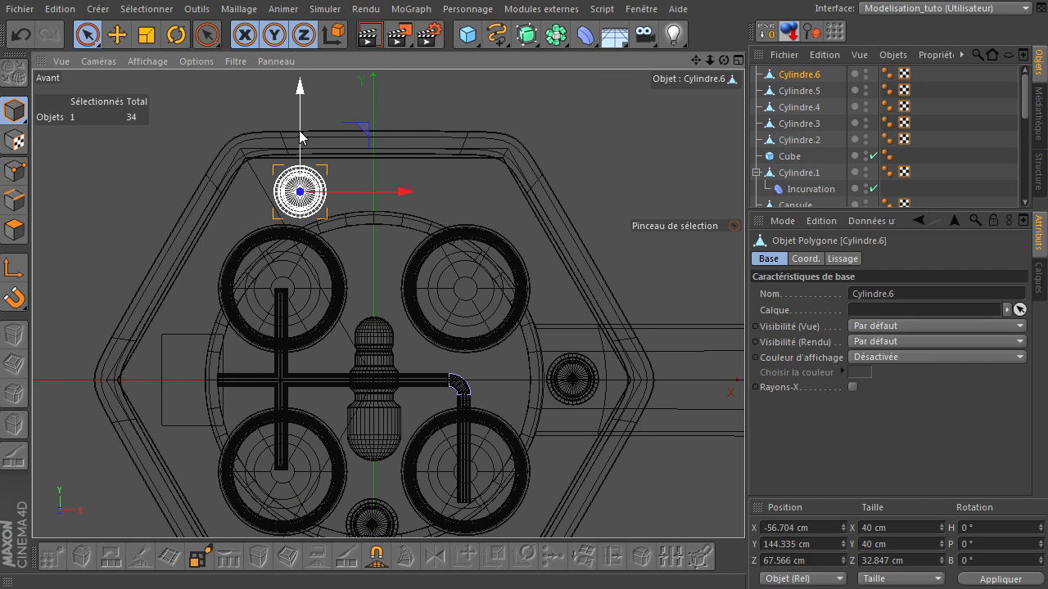
{"action": "left_click_drag", "start_coordinate": [405, 195], "coordinate": [542, 210], "text": "ctrl"}
{"action": "left_click_drag", "start_coordinate": [505, 148], "coordinate": [445, 187], "text": "ctrl"}
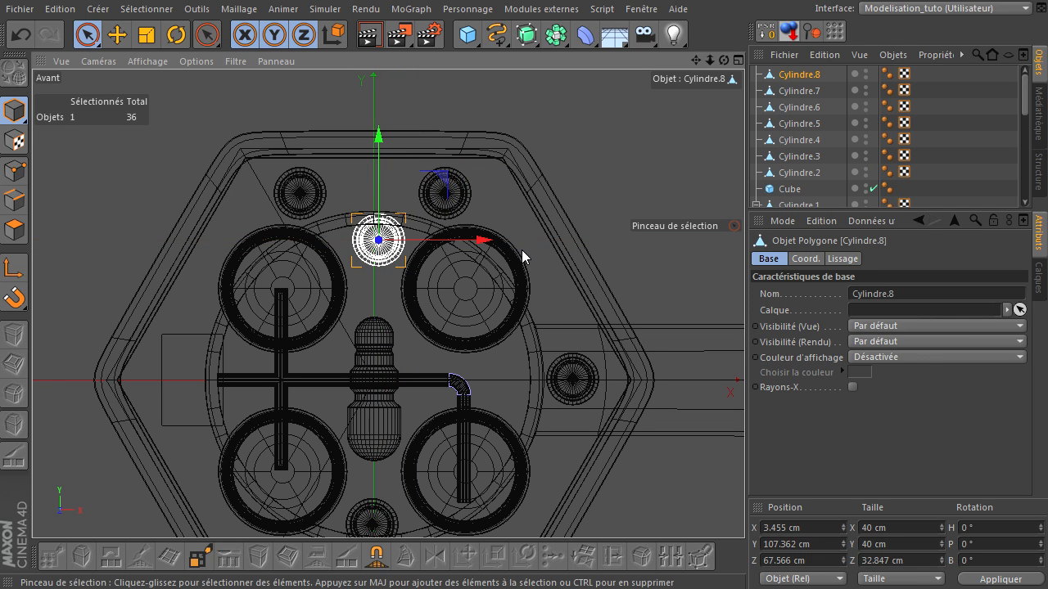
Duplicate the capped cylinder beside the engines, arrange the two as a staggered pair and clear the selection
{"action": "left_click", "coordinate": [581, 394]}
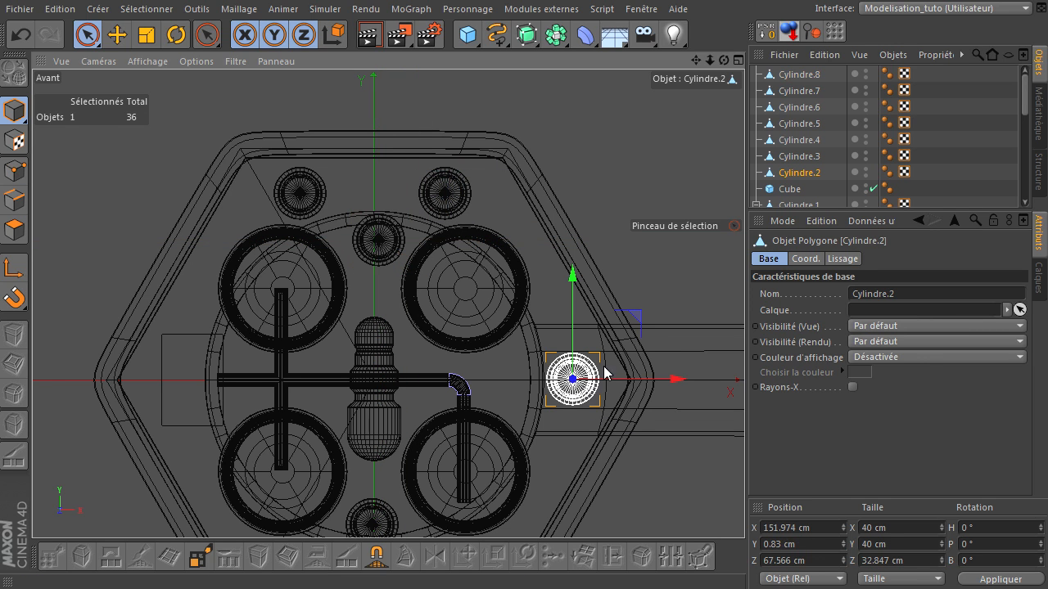
{"action": "left_click_drag", "start_coordinate": [631, 320], "coordinate": [637, 296]}
{"action": "left_click", "coordinate": [627, 261]}
{"action": "scroll", "coordinate": [432, 378], "scroll_direction": "down", "scroll_amount": 2}
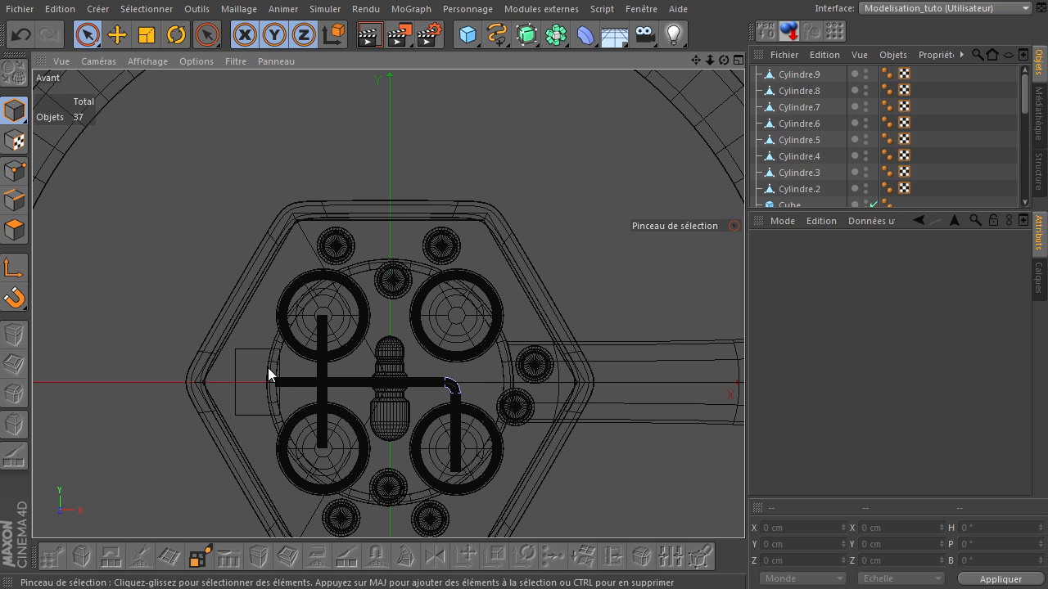
Select the cube at the end of the horizontal pipe and convert it to an editable polygon object
{"action": "left_click", "coordinate": [256, 358]}
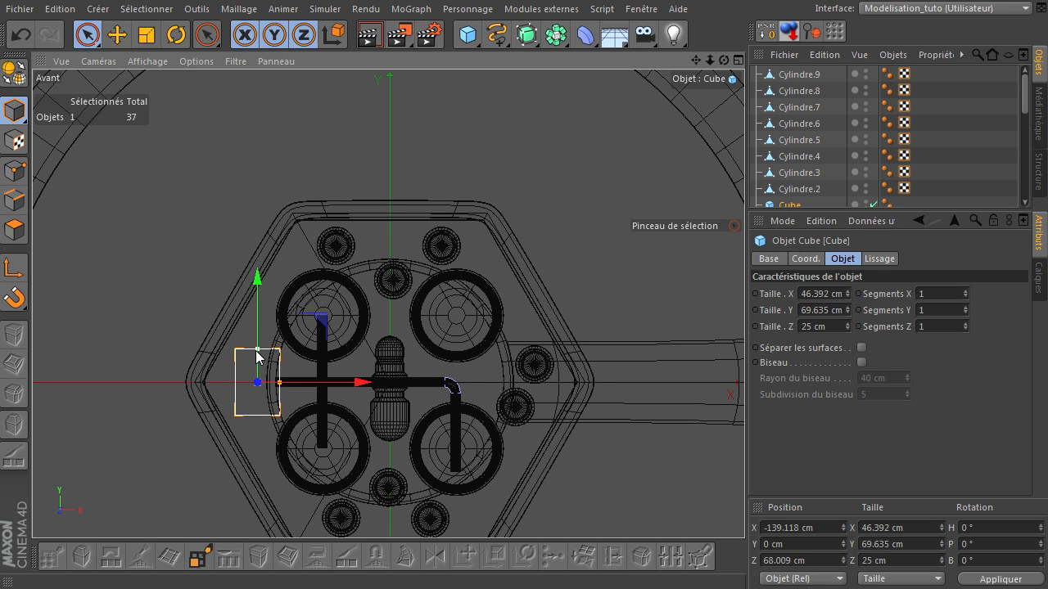
{"action": "middle_click", "coordinate": [598, 220]}
{"action": "middle_click", "coordinate": [323, 182]}
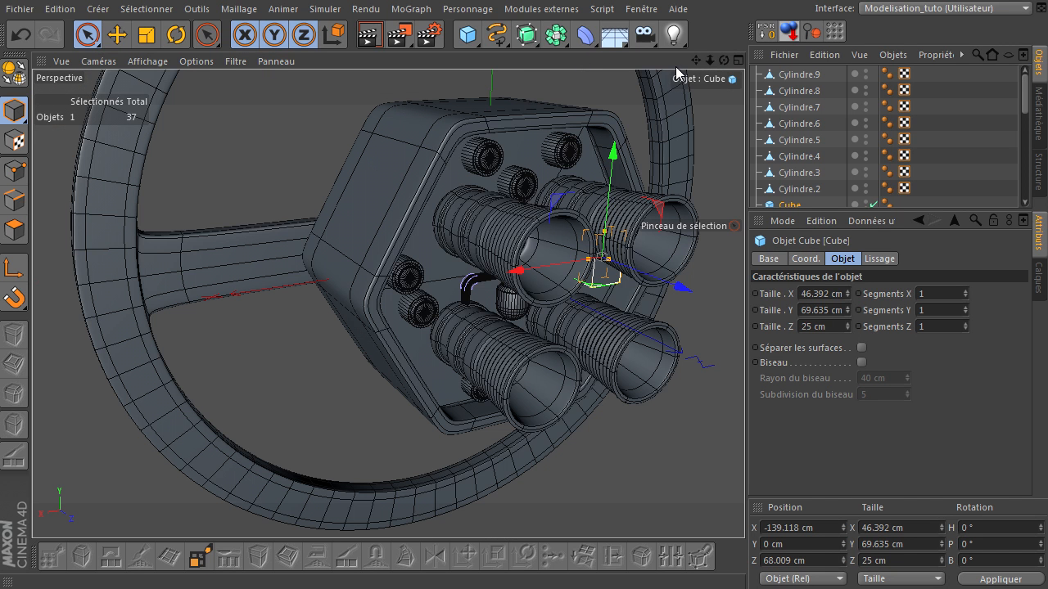
{"action": "mouse_move", "coordinate": [721, 61]}
{"action": "left_mouse_down"}
{"action": "mouse_move", "coordinate": [742, 406]}
{"action": "mouse_move", "coordinate": [707, 67]}
{"action": "left_mouse_up"}
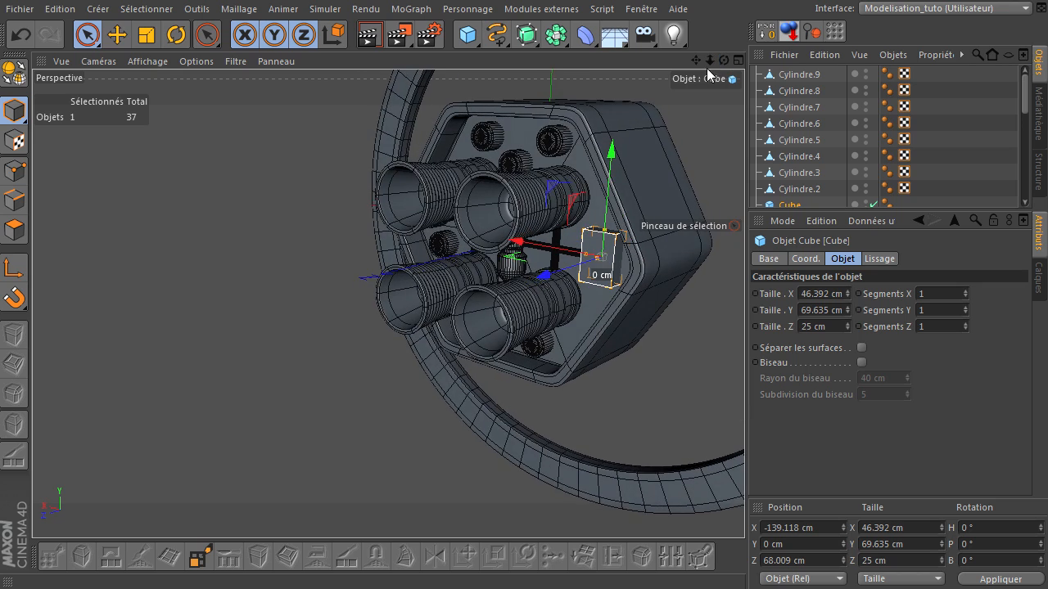
{"action": "left_click_drag", "start_coordinate": [744, 405], "coordinate": [698, 65]}
{"action": "left_click_drag", "start_coordinate": [744, 405], "coordinate": [710, 61]}
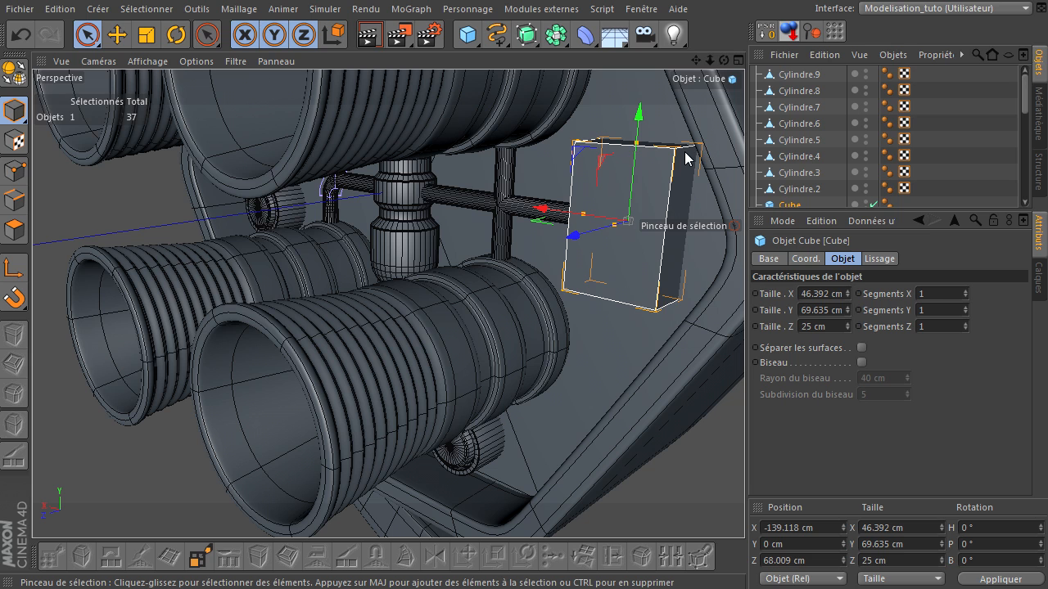
{"action": "left_click", "coordinate": [14, 73]}
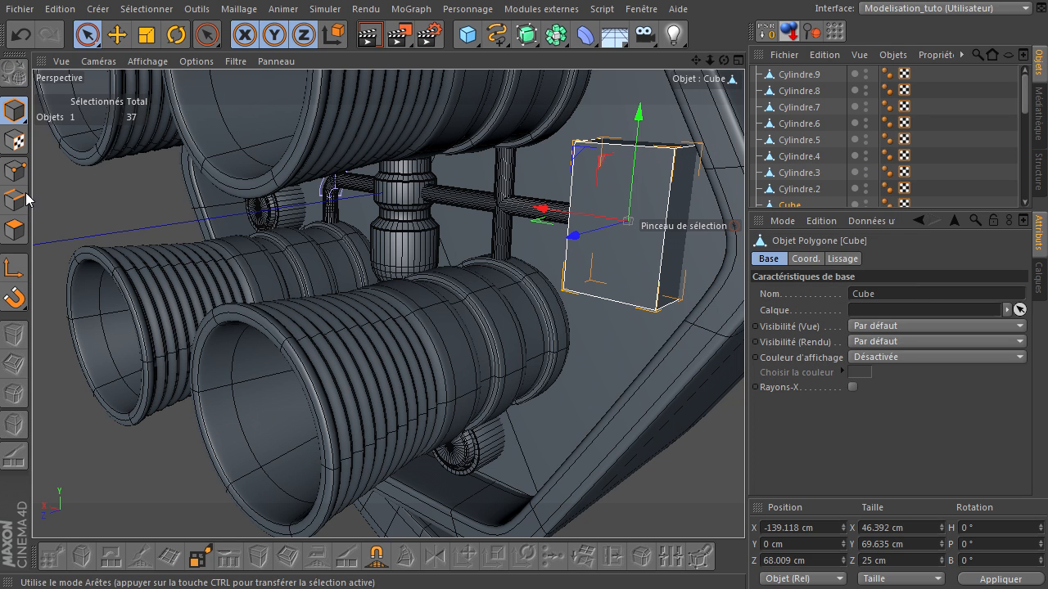
Select two diagonally opposite depth edges of the cube and bevel them with a 20.1 cm inner offset
{"action": "left_click", "coordinate": [16, 200]}
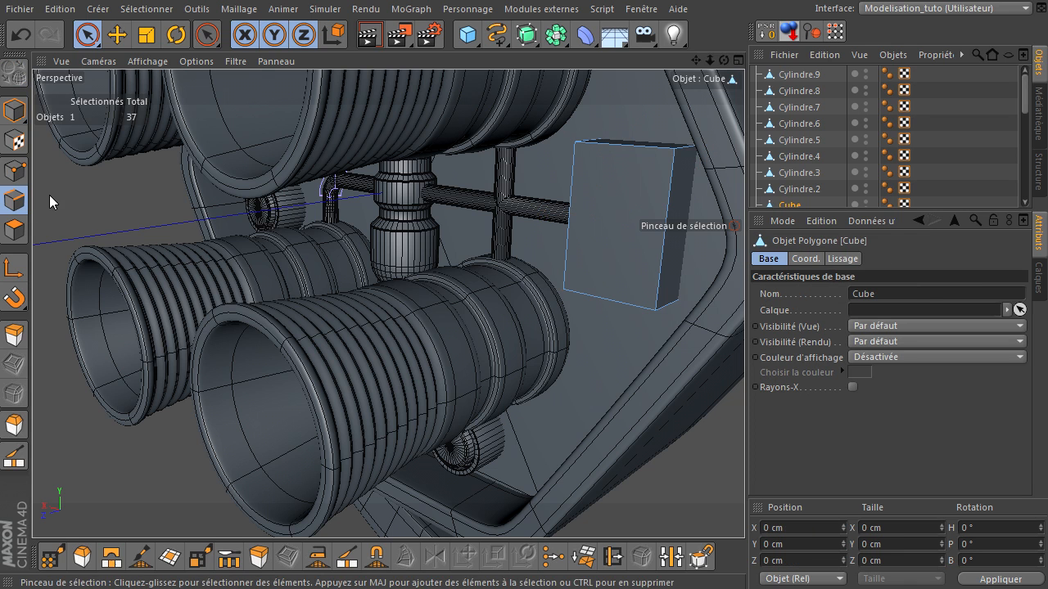
{"action": "left_click", "coordinate": [686, 152]}
{"action": "left_click_drag", "start_coordinate": [744, 413], "coordinate": [726, 98]}
{"action": "left_click_drag", "start_coordinate": [724, 62], "coordinate": [744, 413]}
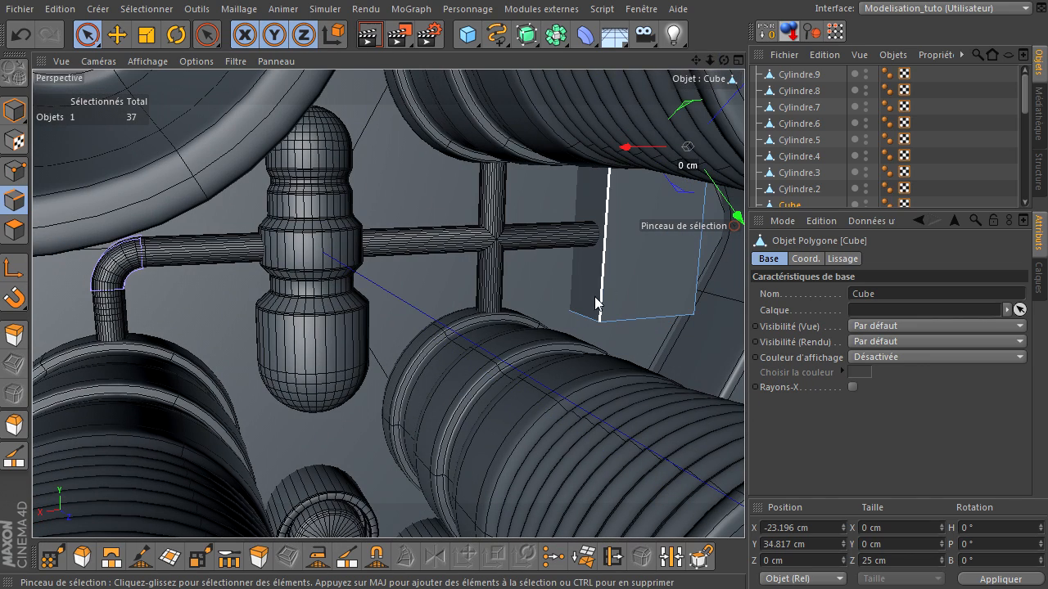
{"action": "left_click", "coordinate": [581, 323]}
{"action": "key", "text": "m"}
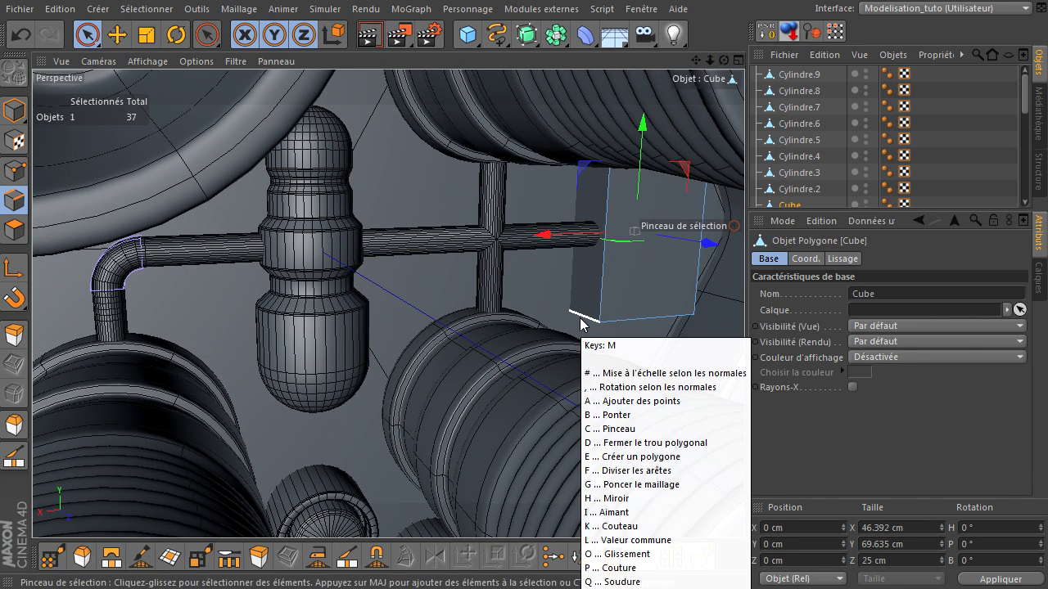
{"action": "key", "text": "s"}
{"action": "left_click_drag", "start_coordinate": [555, 306], "coordinate": [749, 405]}
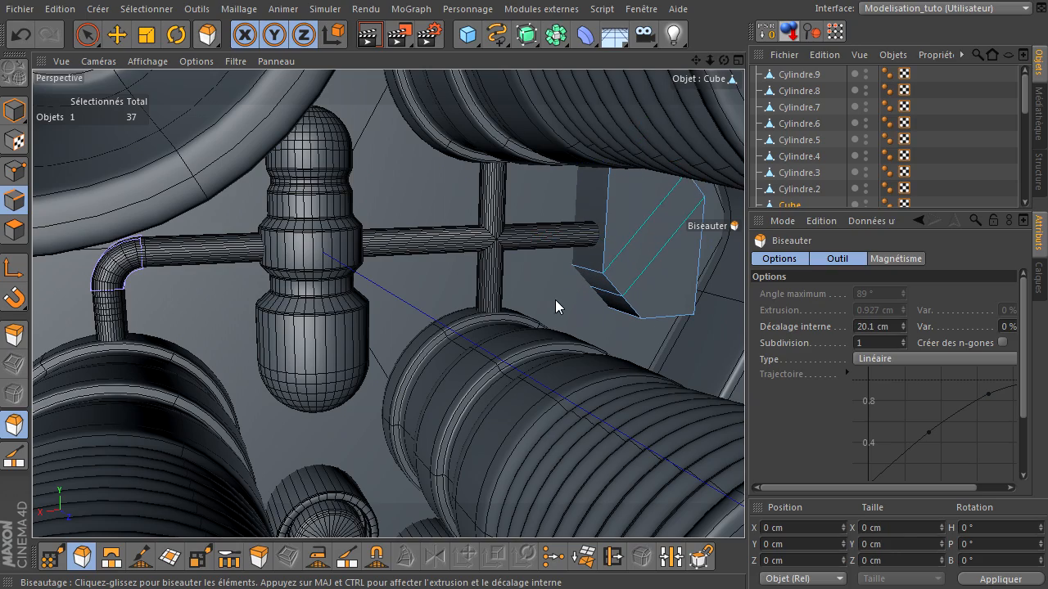
Select the cube's outward-facing front polygons and inset them by 3.4 cm with Extrude Inner
{"action": "left_click_drag", "start_coordinate": [723, 60], "coordinate": [744, 405]}
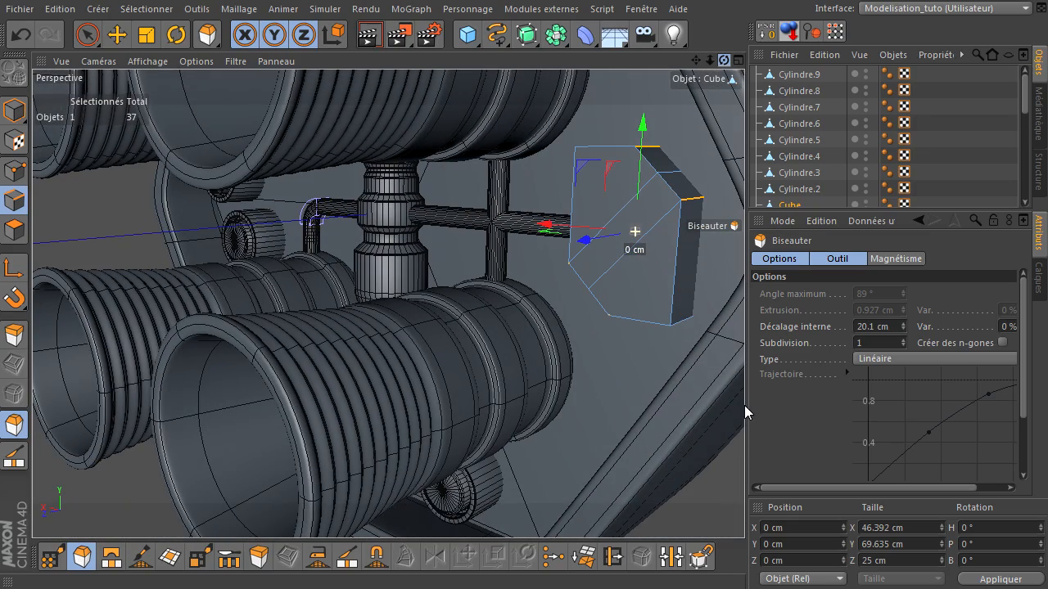
{"action": "left_click", "coordinate": [91, 34]}
{"action": "left_click", "coordinate": [583, 383]}
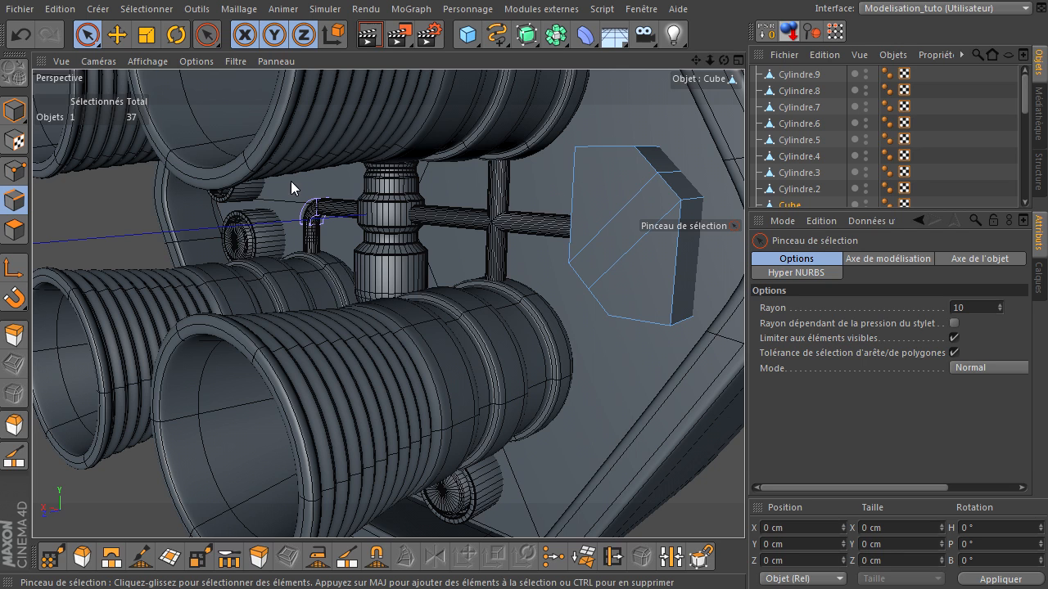
{"action": "left_click", "coordinate": [14, 230]}
{"action": "mouse_move", "coordinate": [587, 176]}
{"action": "left_mouse_down"}
{"action": "mouse_move", "coordinate": [597, 215]}
{"action": "mouse_move", "coordinate": [635, 277]}
{"action": "mouse_move", "coordinate": [744, 405]}
{"action": "left_mouse_up"}
{"action": "key", "text": "i"}
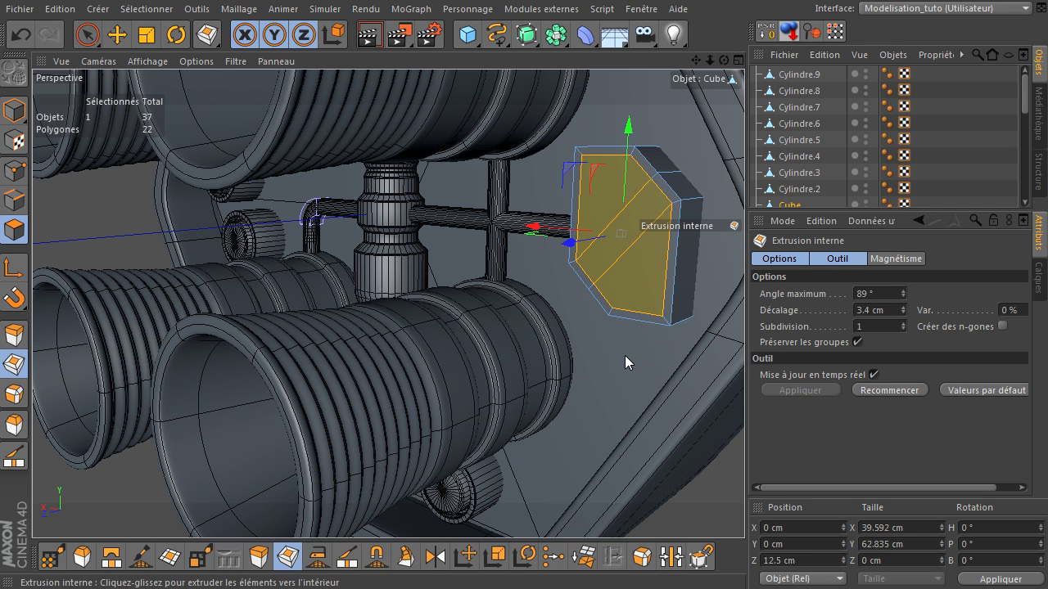
Move the inset front polygons outward along Z to 16.051 cm to give the cube a sloped rim
{"action": "key", "text": "e"}
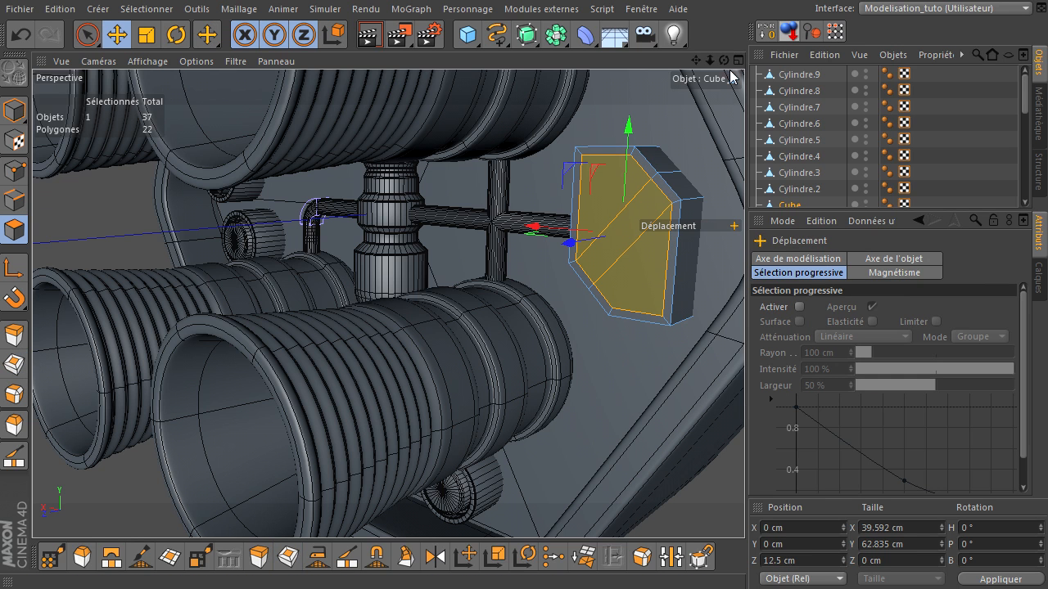
{"action": "left_click_drag", "start_coordinate": [726, 61], "coordinate": [744, 405]}
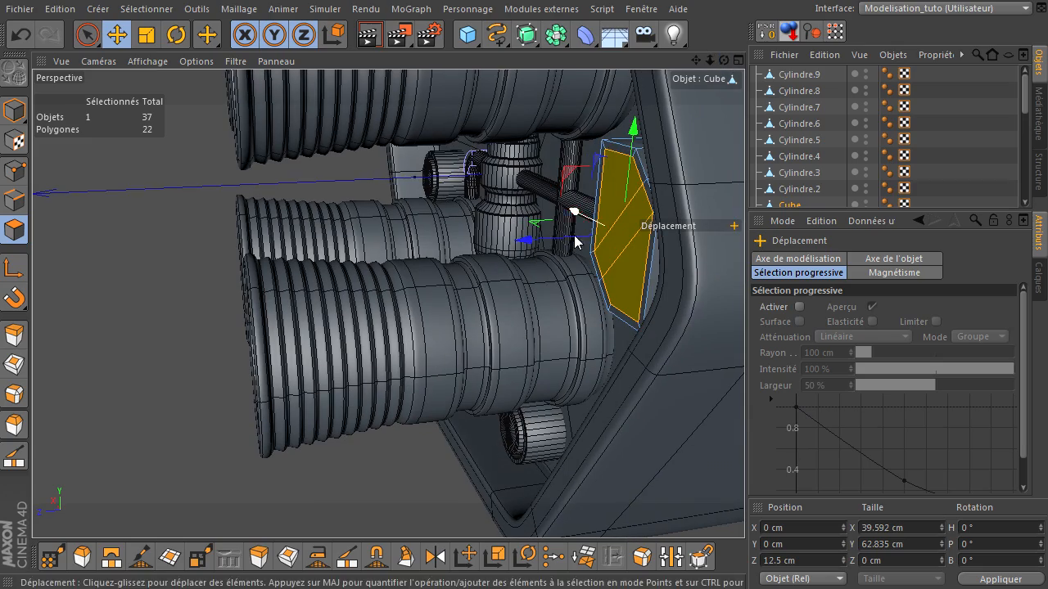
{"action": "left_click_drag", "start_coordinate": [538, 248], "coordinate": [532, 239]}
{"action": "left_click_drag", "start_coordinate": [724, 61], "coordinate": [744, 405]}
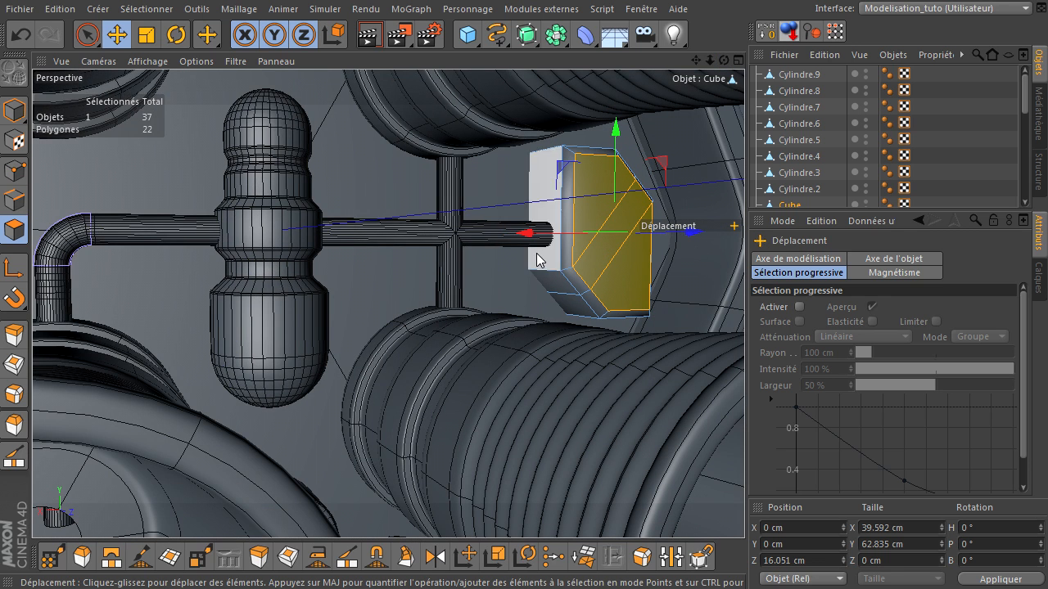
Rename the cross-shaped pipe object "tuyau" and switch to editing its polygons
{"action": "scroll", "coordinate": [537, 260], "scroll_direction": "up", "scroll_amount": 3}
{"action": "scroll", "coordinate": [537, 260], "scroll_direction": "up", "scroll_amount": 3}
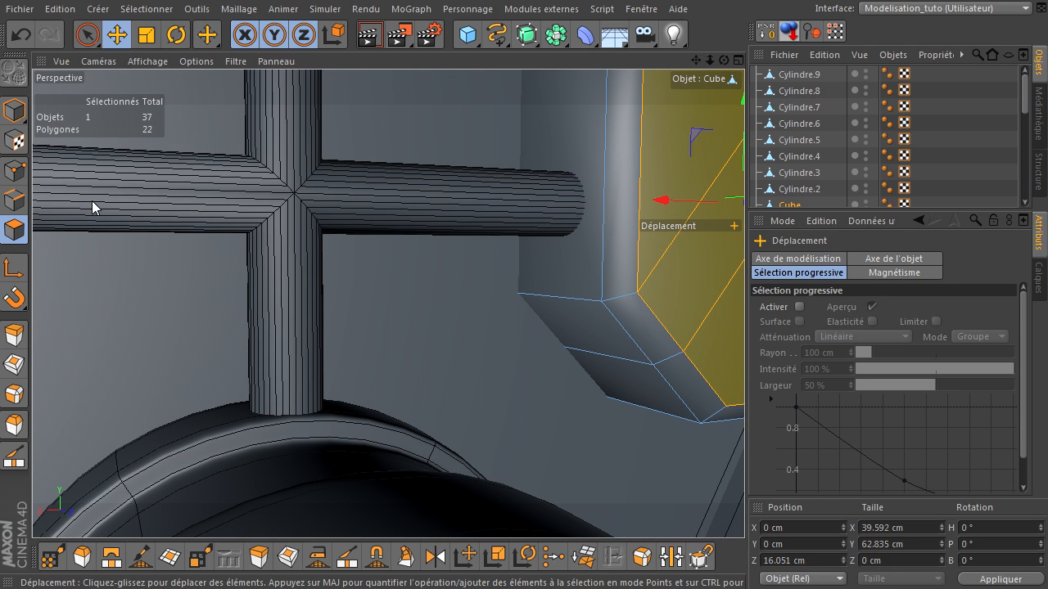
{"action": "scroll", "coordinate": [802, 176], "scroll_direction": "up", "scroll_amount": 5}
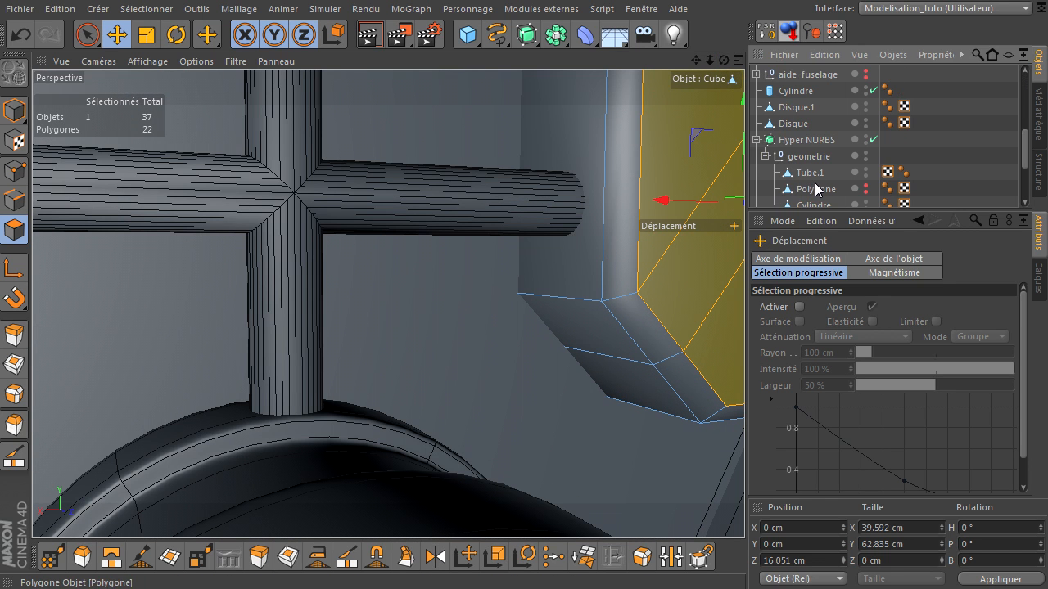
{"action": "left_click", "coordinate": [806, 93]}
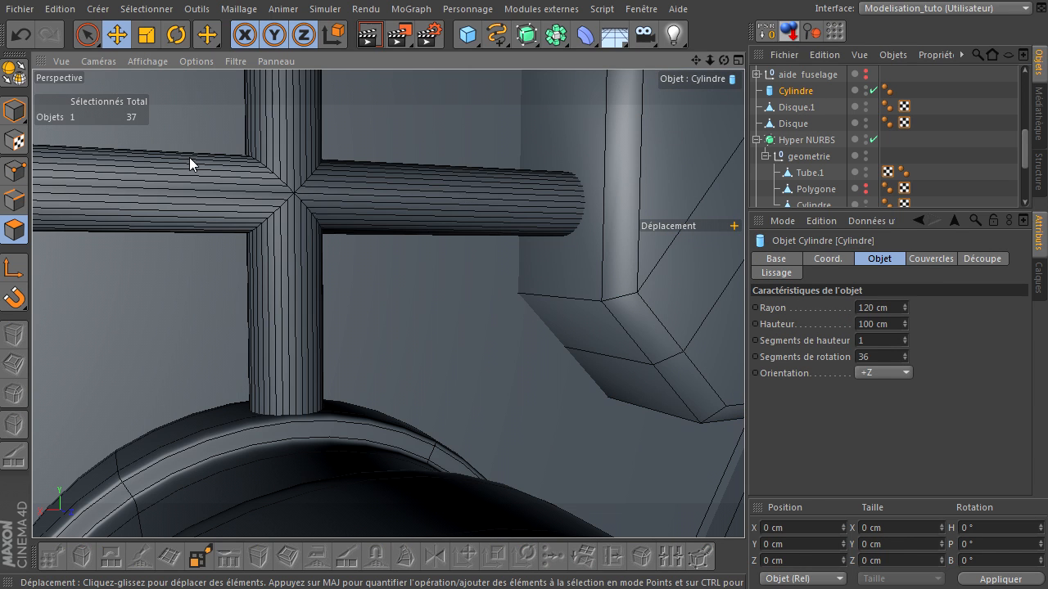
{"action": "left_click", "coordinate": [14, 110]}
{"action": "left_click", "coordinate": [279, 211]}
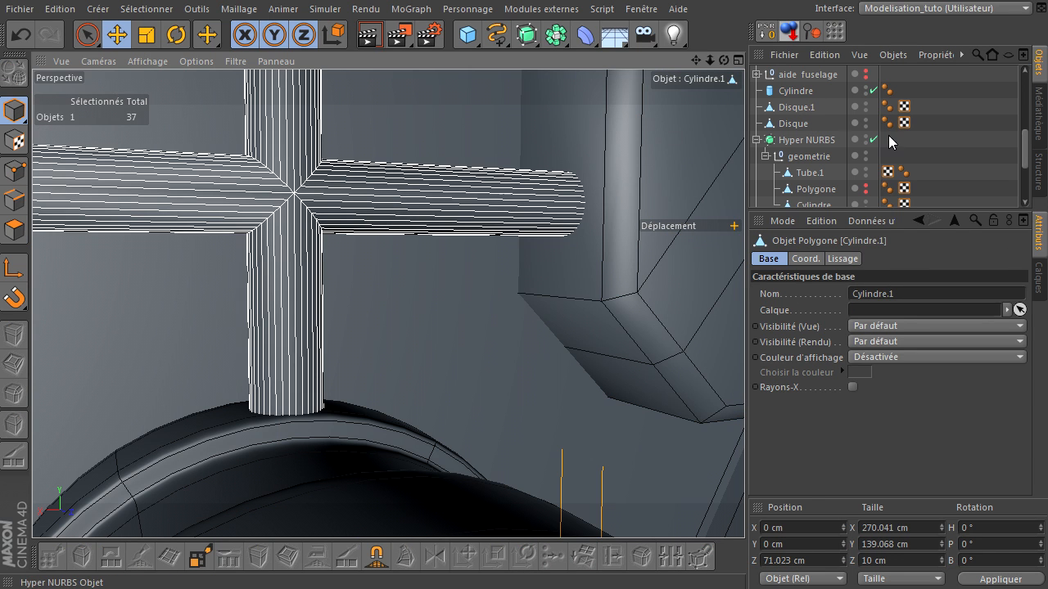
{"action": "left_click", "coordinate": [757, 140]}
{"action": "scroll", "coordinate": [794, 139], "scroll_direction": "up", "scroll_amount": 5}
{"action": "scroll", "coordinate": [802, 144], "scroll_direction": "down", "scroll_amount": 2}
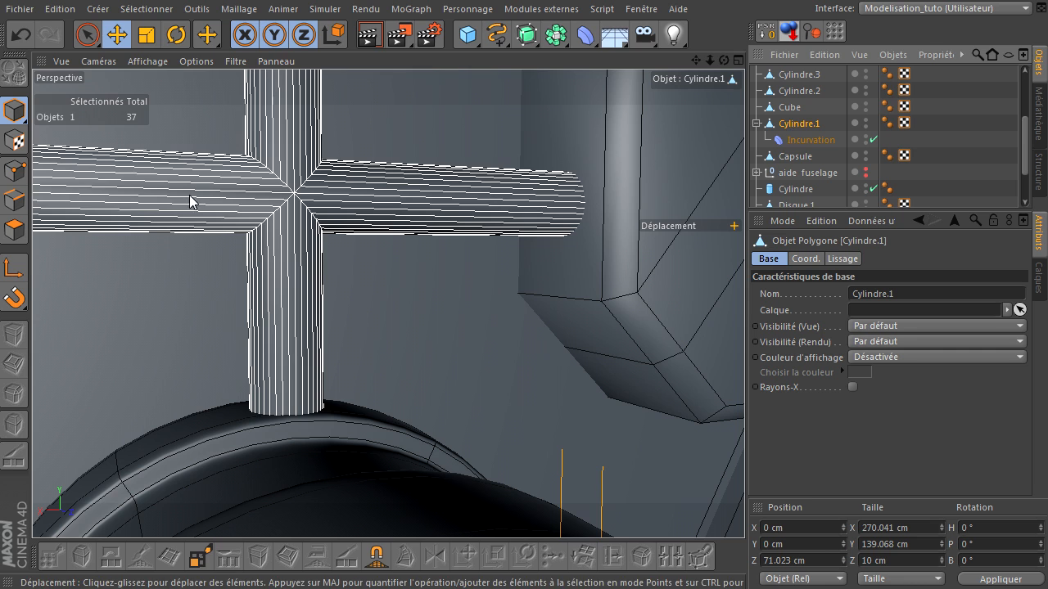
{"action": "double_click", "coordinate": [821, 127]}
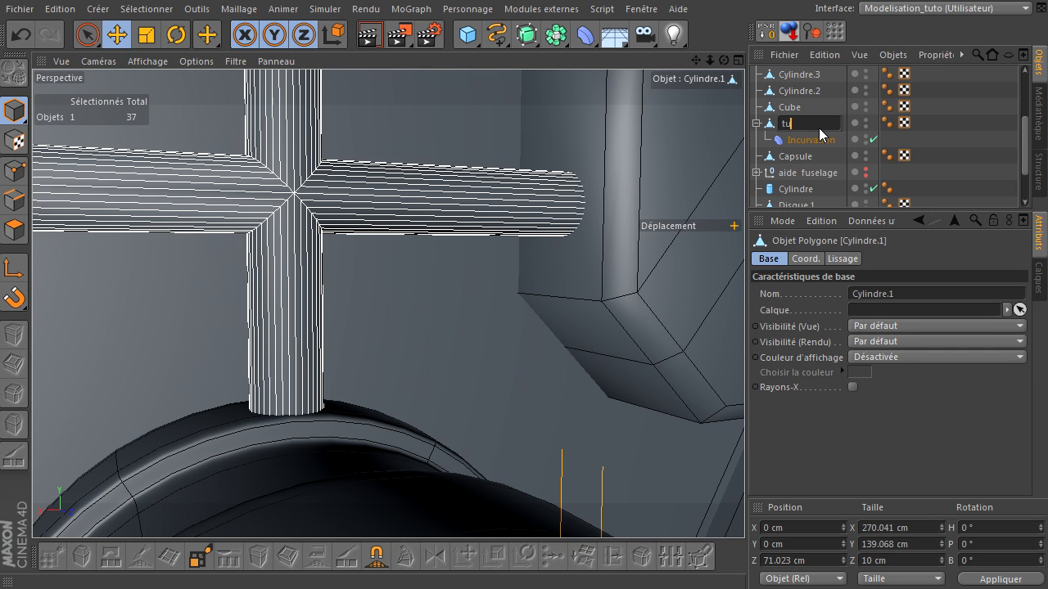
{"action": "key", "text": "Return"}
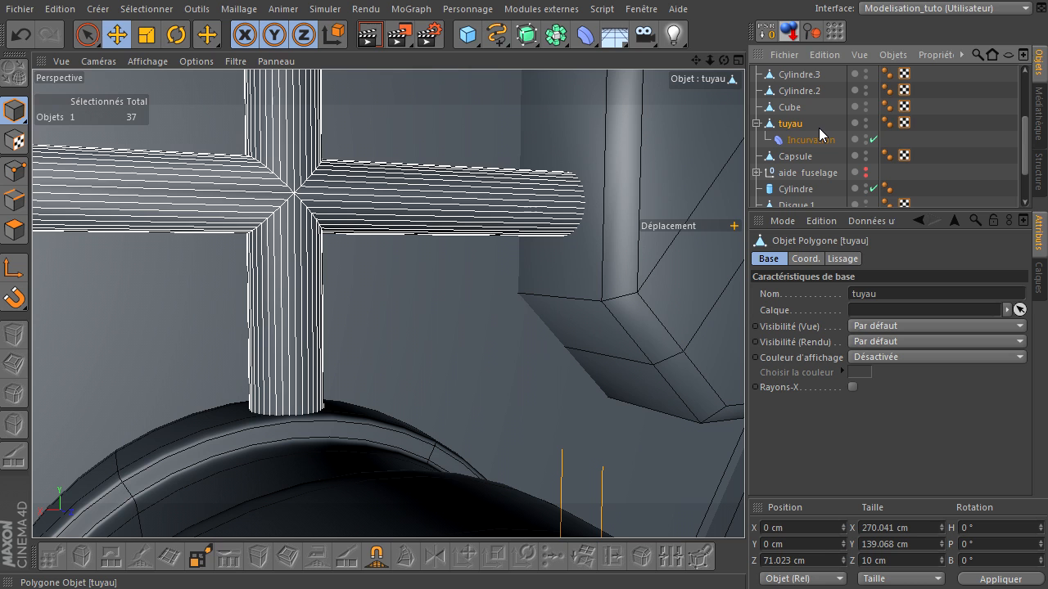
{"action": "left_click", "coordinate": [15, 232]}
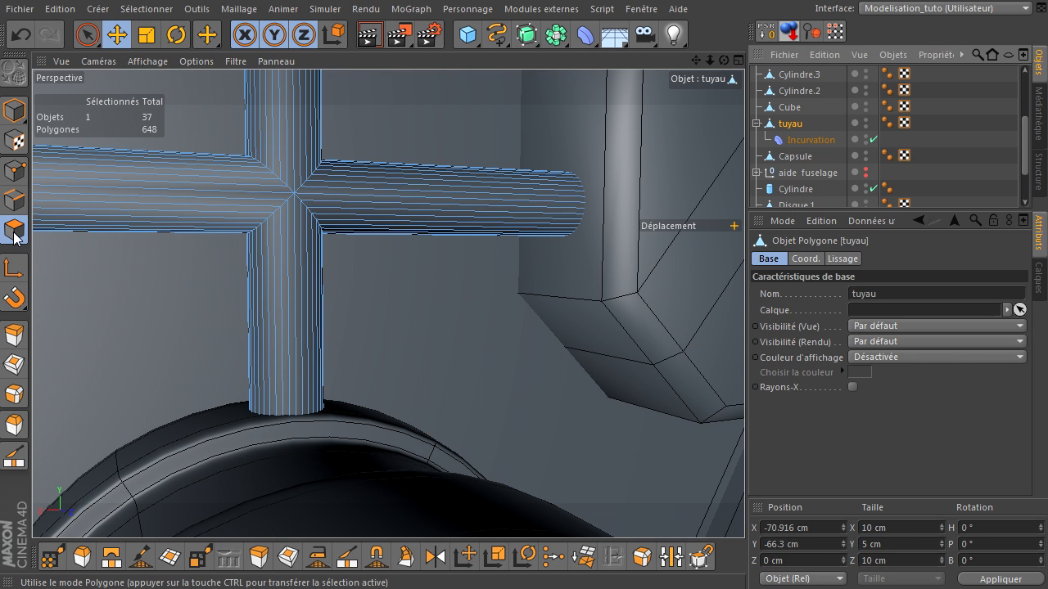
Try a Knife loop cut in Boucle mode around the horizontal arm of tuyau near its outer end, and undo it
{"action": "key", "text": "k"}
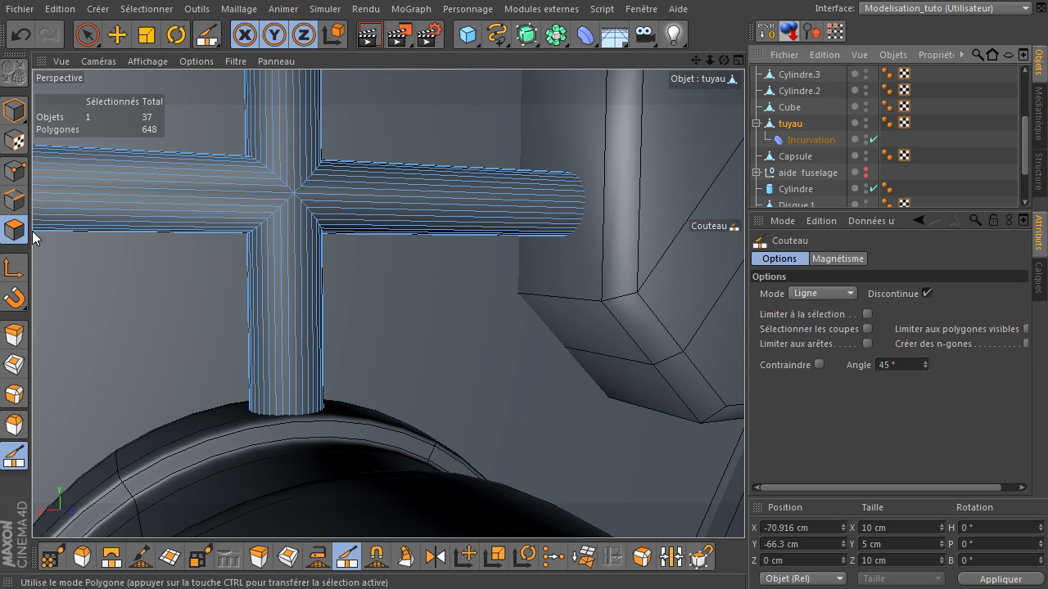
{"action": "left_click", "coordinate": [816, 293]}
{"action": "left_click", "coordinate": [818, 359]}
{"action": "mouse_move", "coordinate": [722, 59]}
{"action": "left_mouse_down"}
{"action": "mouse_move", "coordinate": [744, 405]}
{"action": "mouse_move", "coordinate": [723, 64]}
{"action": "left_mouse_up"}
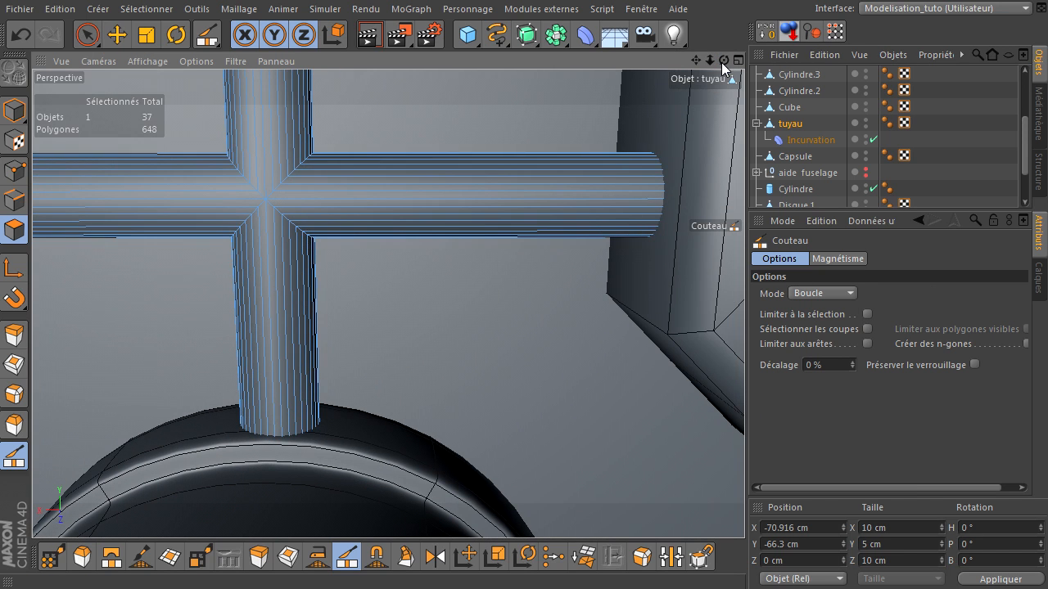
{"action": "left_click", "coordinate": [652, 174]}
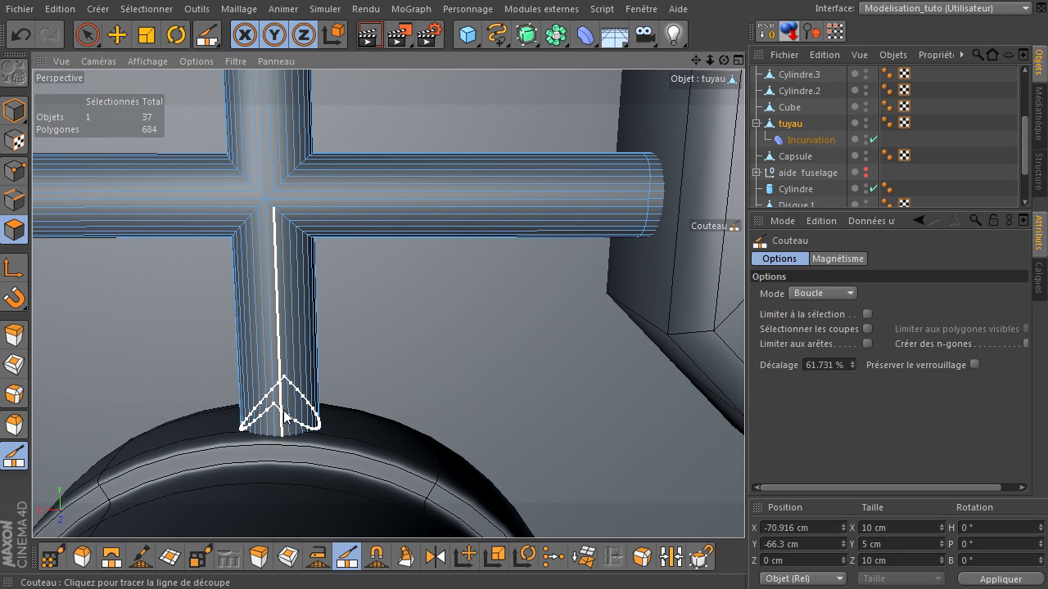
{"action": "key", "text": "ctrl+z"}
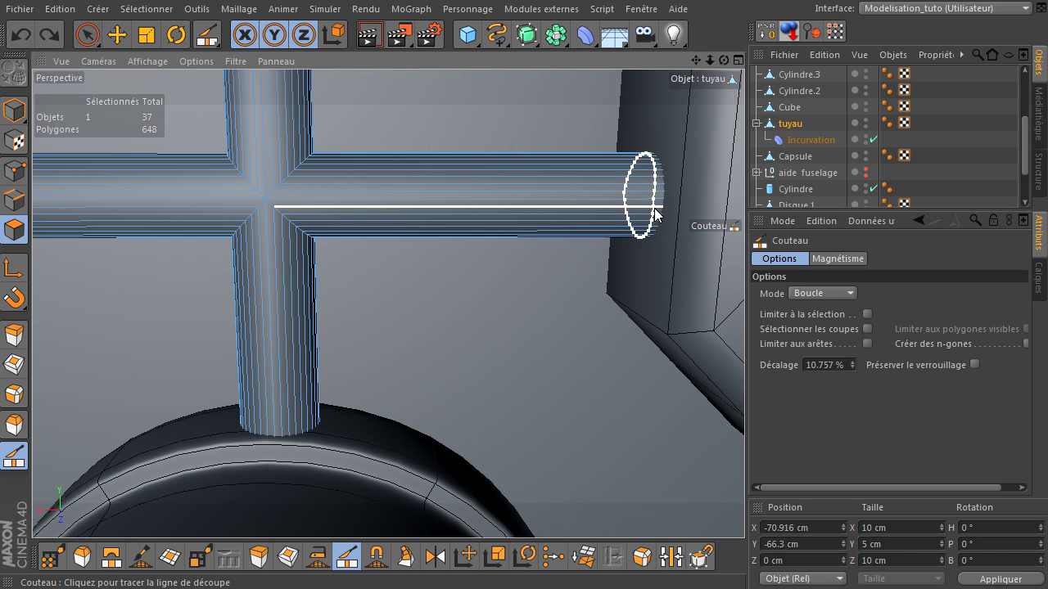
In the front view, deselect the pipe's polygons and cut straight across its lower arm above the pointed end with the Knife in Ligne mode
{"action": "scroll", "coordinate": [589, 273], "scroll_direction": "down", "scroll_amount": 4}
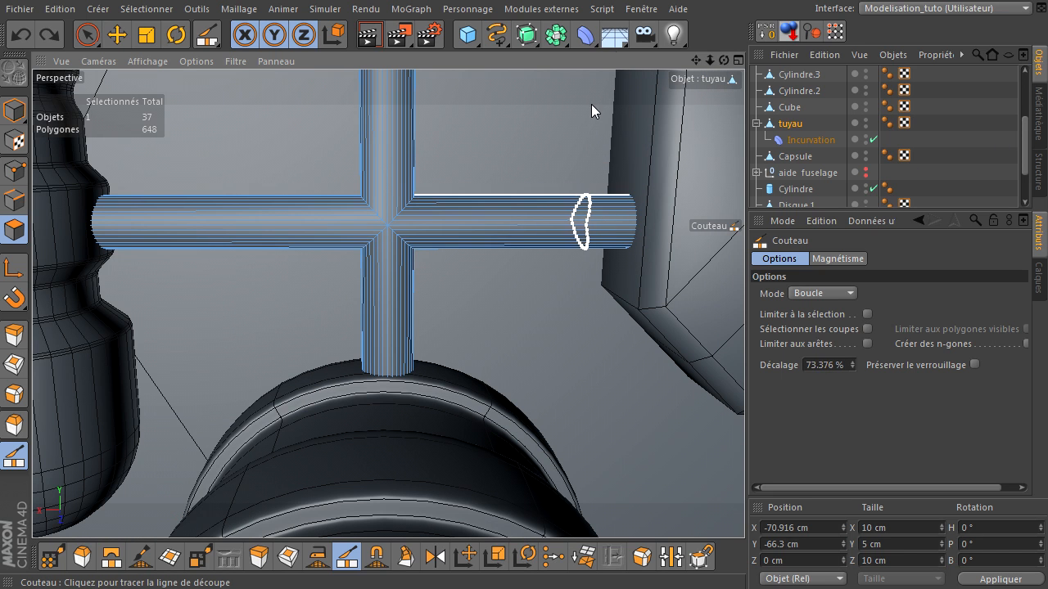
{"action": "middle_click", "coordinate": [546, 102]}
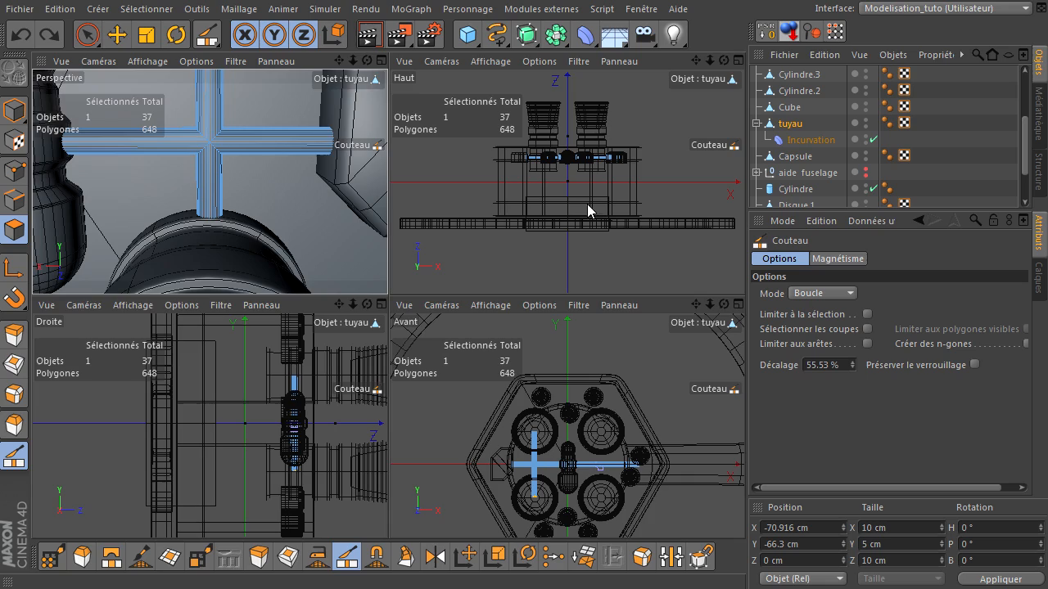
{"action": "middle_click", "coordinate": [572, 442]}
{"action": "scroll", "coordinate": [416, 390], "scroll_direction": "up", "scroll_amount": 6}
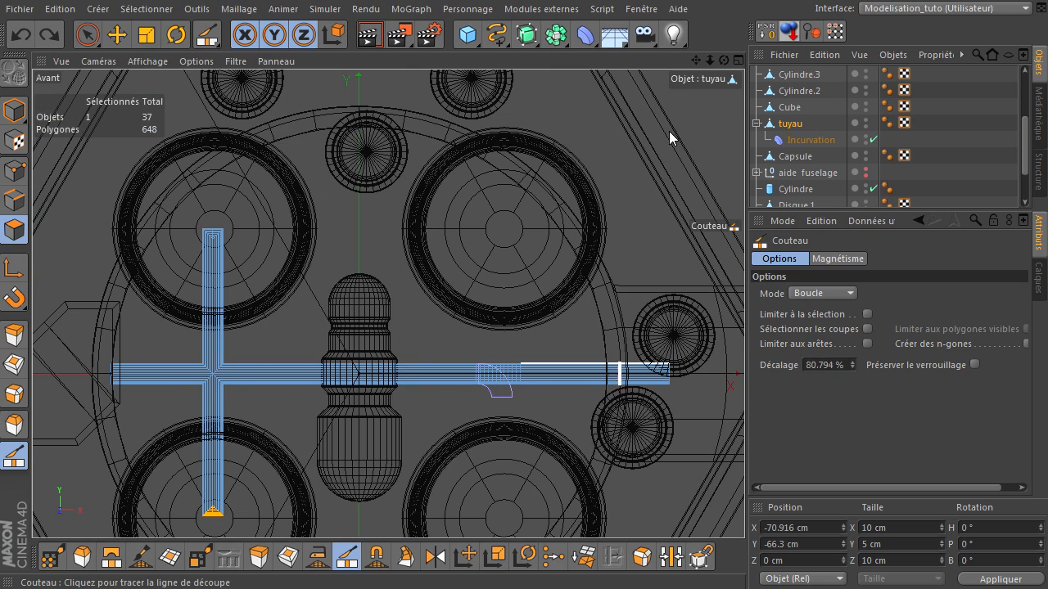
{"action": "left_click_drag", "start_coordinate": [696, 61], "coordinate": [608, 261]}
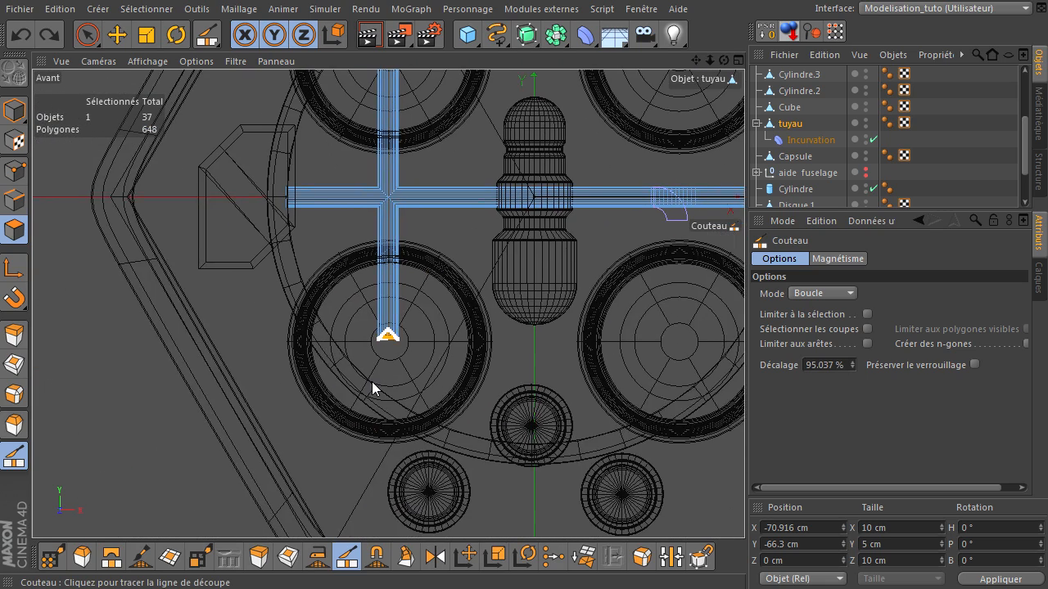
{"action": "scroll", "coordinate": [372, 390], "scroll_direction": "up", "scroll_amount": 6}
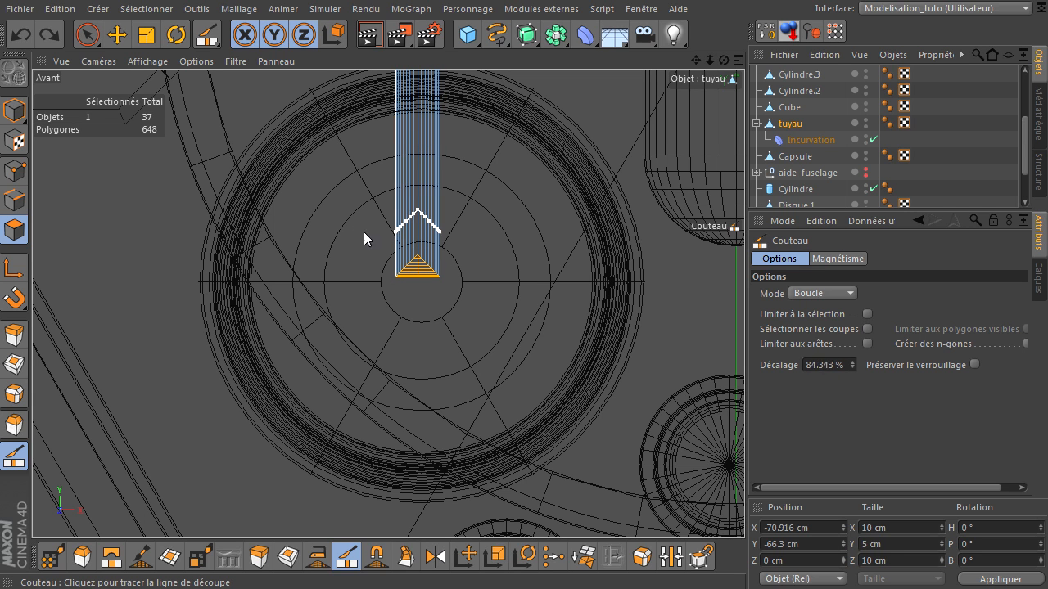
{"action": "scroll", "coordinate": [421, 331], "scroll_direction": "up", "scroll_amount": 2}
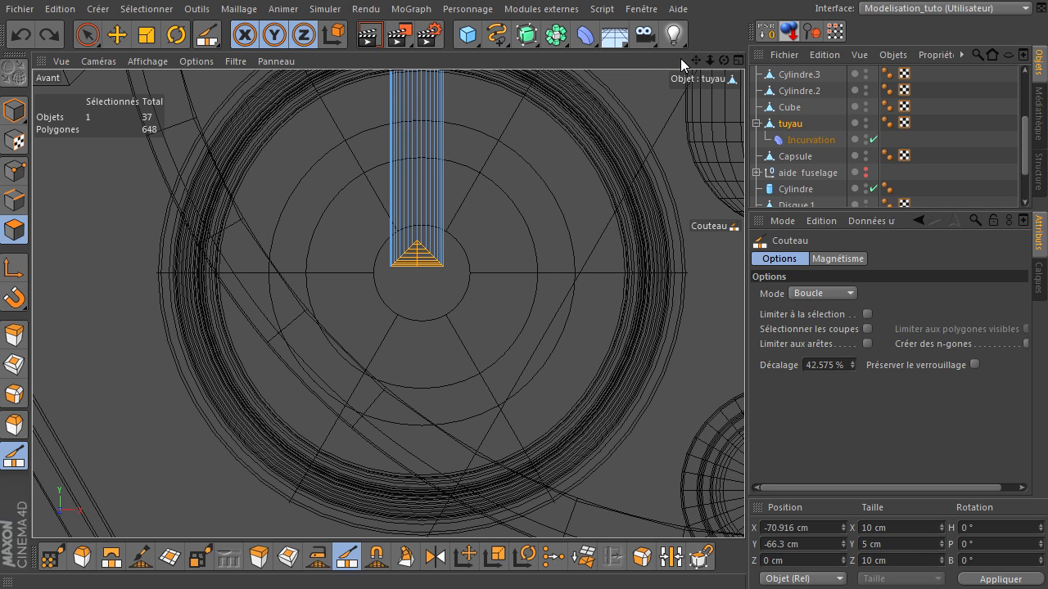
{"action": "left_click_drag", "start_coordinate": [696, 60], "coordinate": [740, 162]}
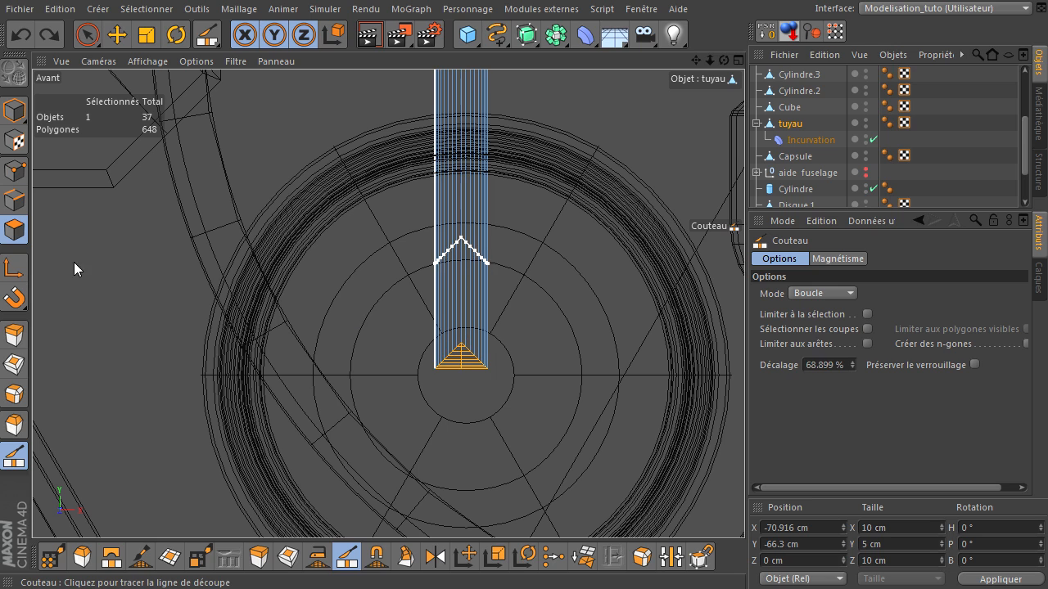
{"action": "left_click", "coordinate": [843, 296]}
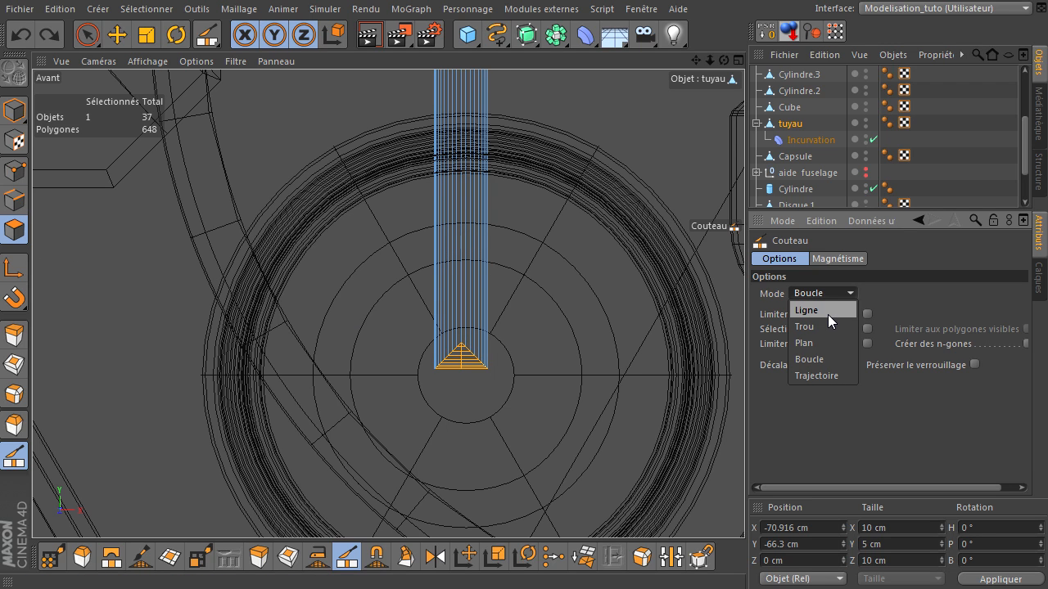
{"action": "left_click", "coordinate": [827, 314]}
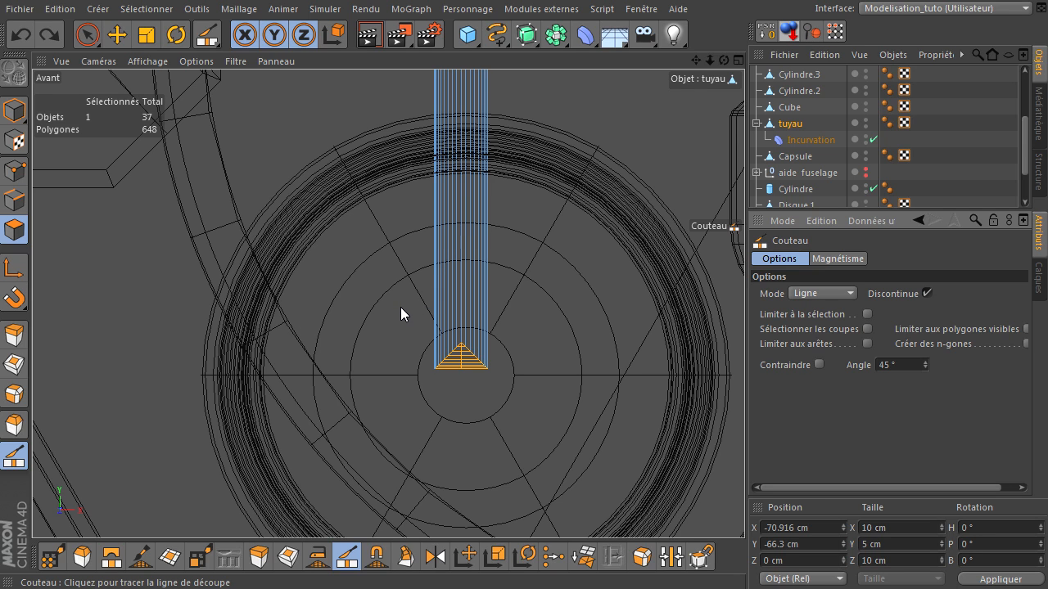
{"action": "key", "text": "ctrl+shift+a"}
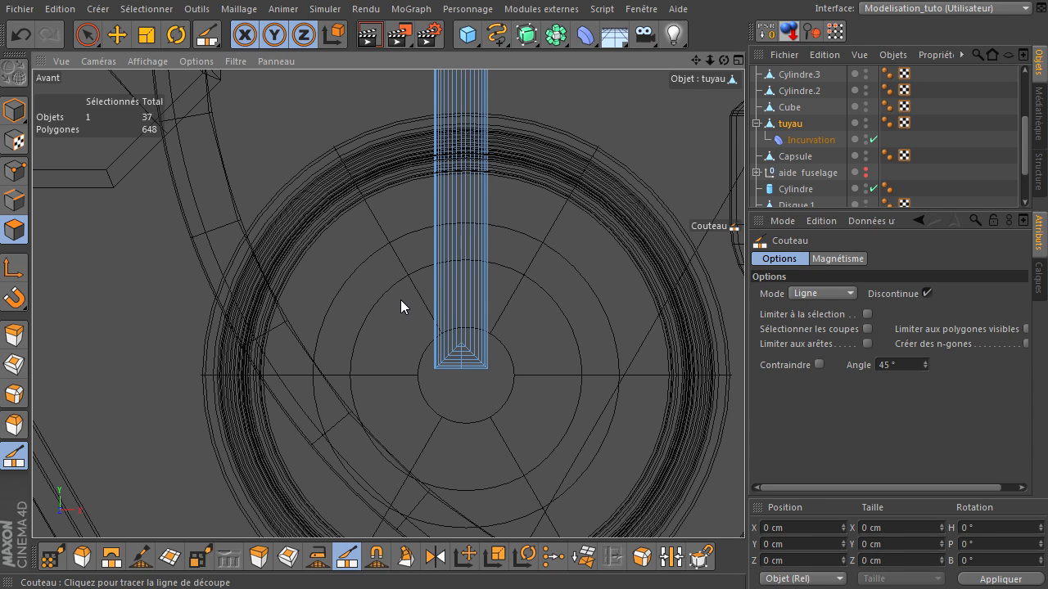
{"action": "left_click_drag", "start_coordinate": [402, 299], "coordinate": [582, 297]}
{"action": "left_click_drag", "start_coordinate": [526, 298], "coordinate": [526, 299]}
Rectangle-select the points below the new cut on the pipe's lower arm and delete them
{"action": "left_click", "coordinate": [86, 34]}
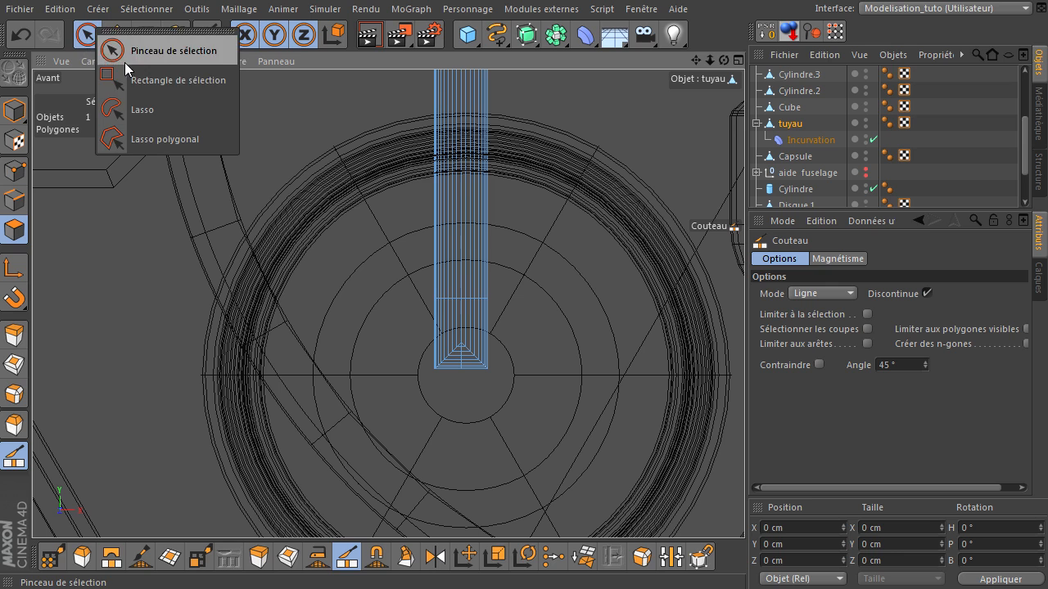
{"action": "left_click", "coordinate": [139, 86]}
{"action": "left_click", "coordinate": [14, 170]}
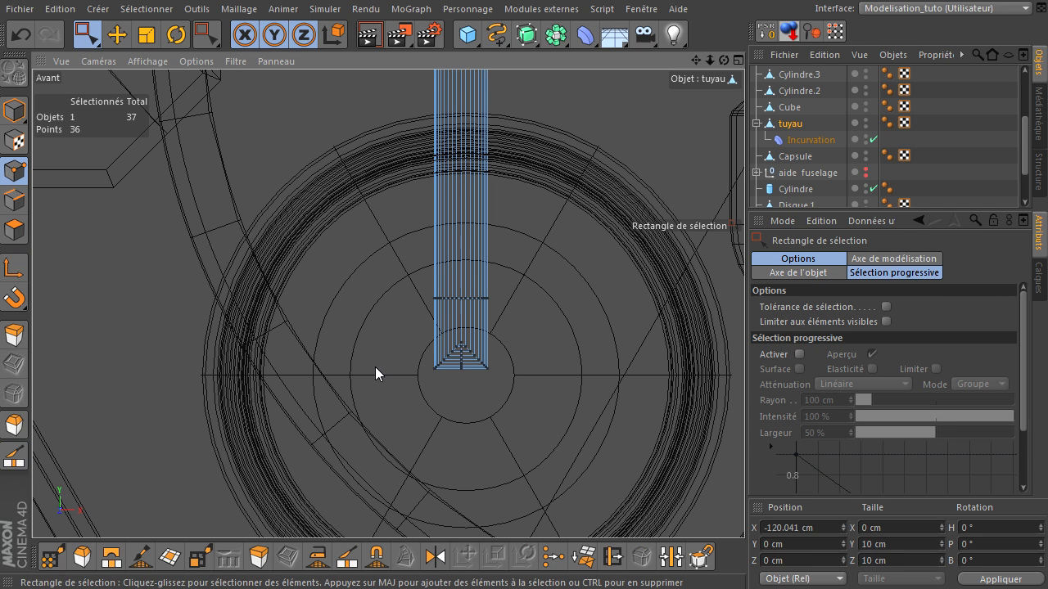
{"action": "left_click_drag", "start_coordinate": [396, 320], "coordinate": [619, 431]}
{"action": "key", "text": "Delete"}
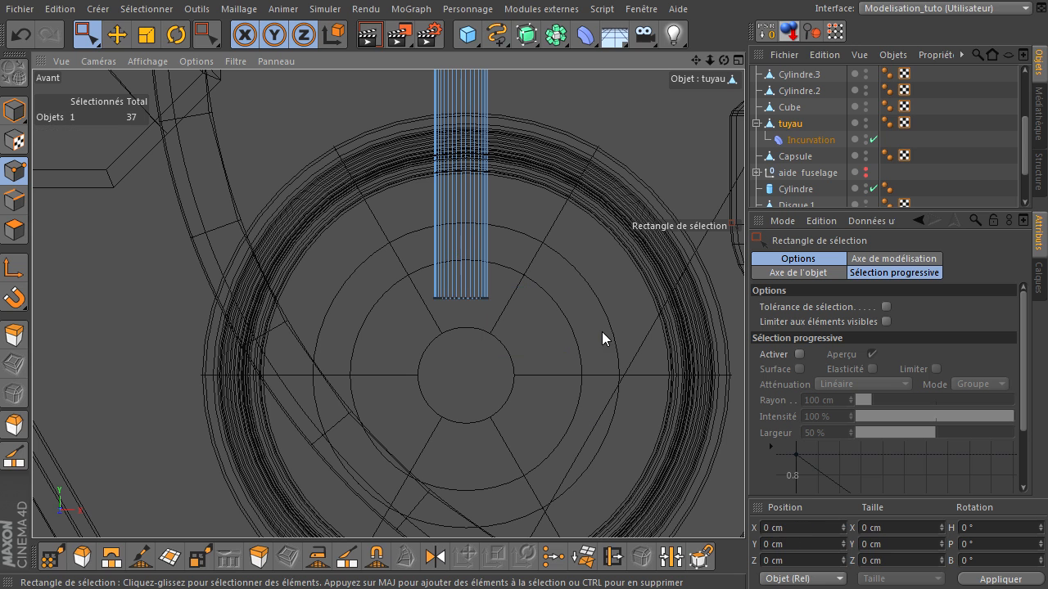
Cut straight across the pipe's upper arm below its pointed end with the Knife in polygon mode
{"action": "left_click_drag", "start_coordinate": [695, 60], "coordinate": [745, 405]}
{"action": "left_click", "coordinate": [14, 230]}
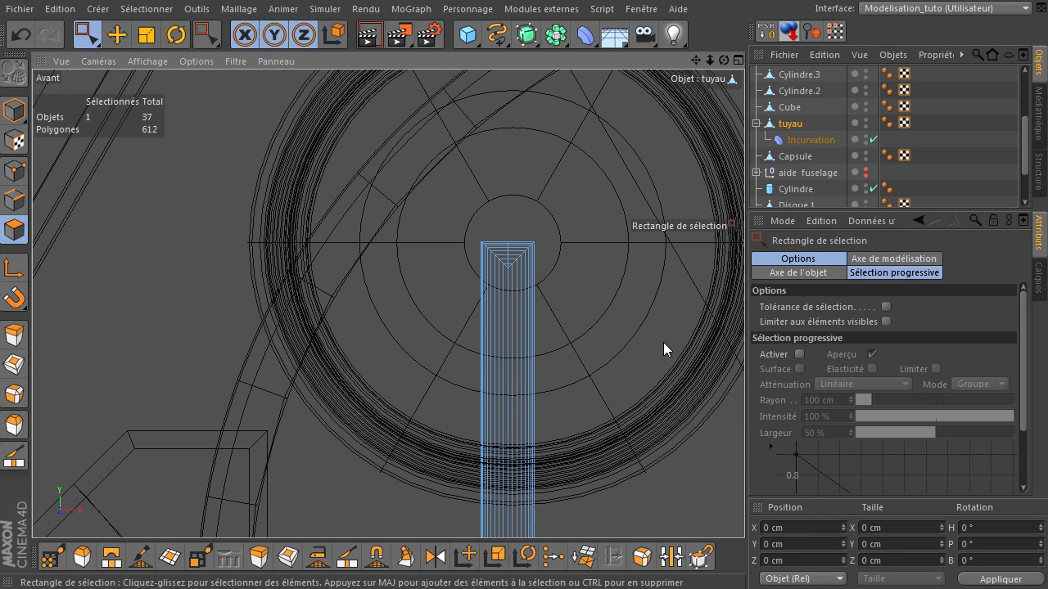
{"action": "key", "text": "k"}
{"action": "mouse_move", "coordinate": [454, 318]}
{"action": "left_mouse_down"}
{"action": "mouse_move", "coordinate": [605, 335]}
{"action": "mouse_move", "coordinate": [606, 324]}
{"action": "left_mouse_up"}
Rectangle-select the points above the new cut on the pipe's upper arm and delete them
{"action": "left_click_drag", "start_coordinate": [87, 34], "coordinate": [155, 86]}
{"action": "left_click_drag", "start_coordinate": [591, 287], "coordinate": [591, 286]}
{"action": "left_click", "coordinate": [14, 171]}
{"action": "left_click_drag", "start_coordinate": [475, 223], "coordinate": [569, 287]}
{"action": "left_click", "coordinate": [572, 287]}
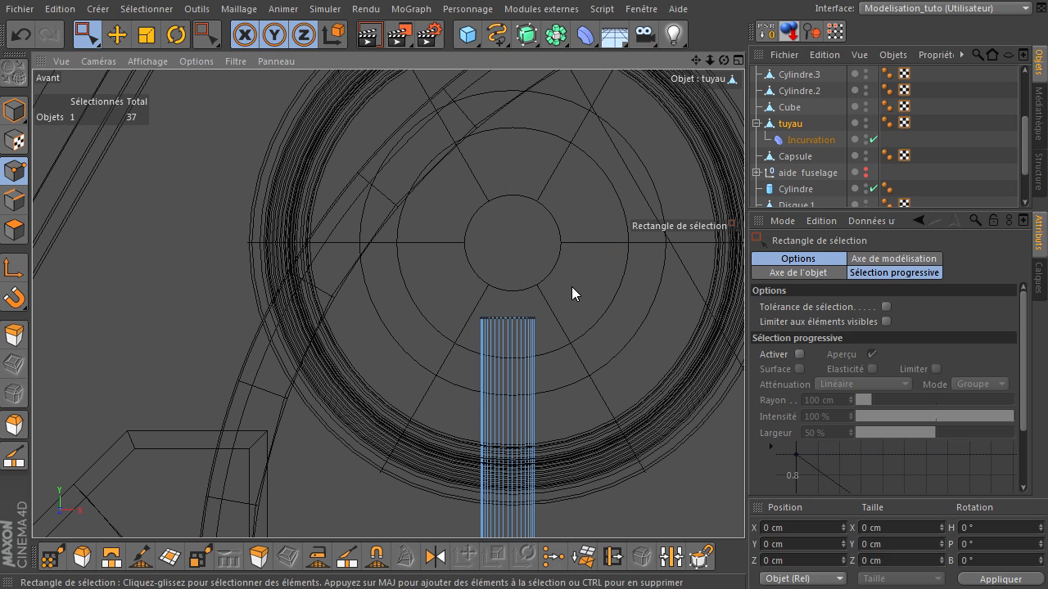
Examine the pipe's side end against the cube in the front view and its trimmed lower arm in the perspective view
{"action": "scroll", "coordinate": [567, 283], "scroll_direction": "down", "scroll_amount": 5}
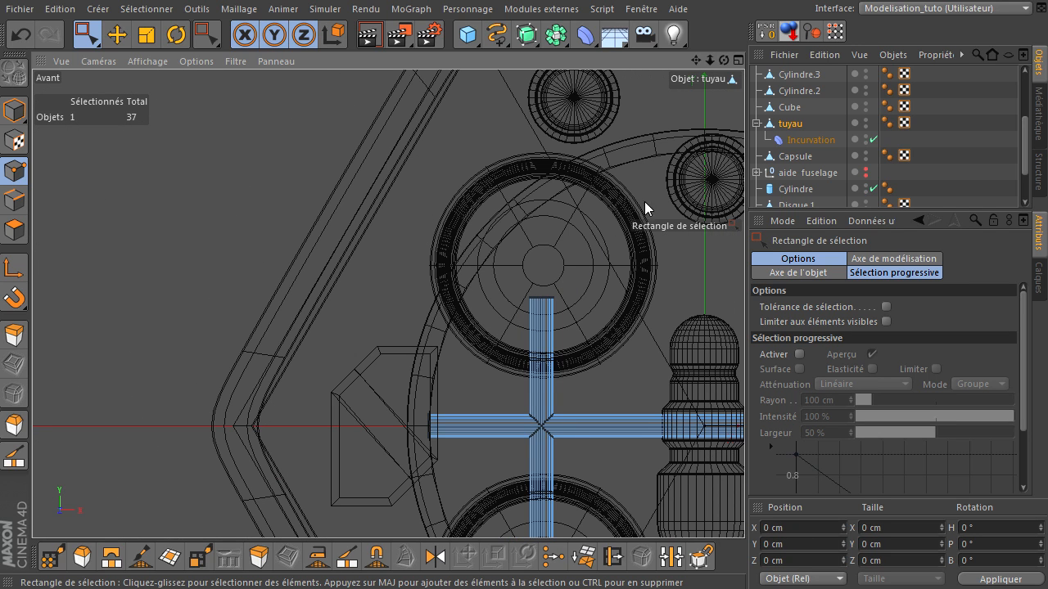
{"action": "scroll", "coordinate": [419, 442], "scroll_direction": "up", "scroll_amount": 10}
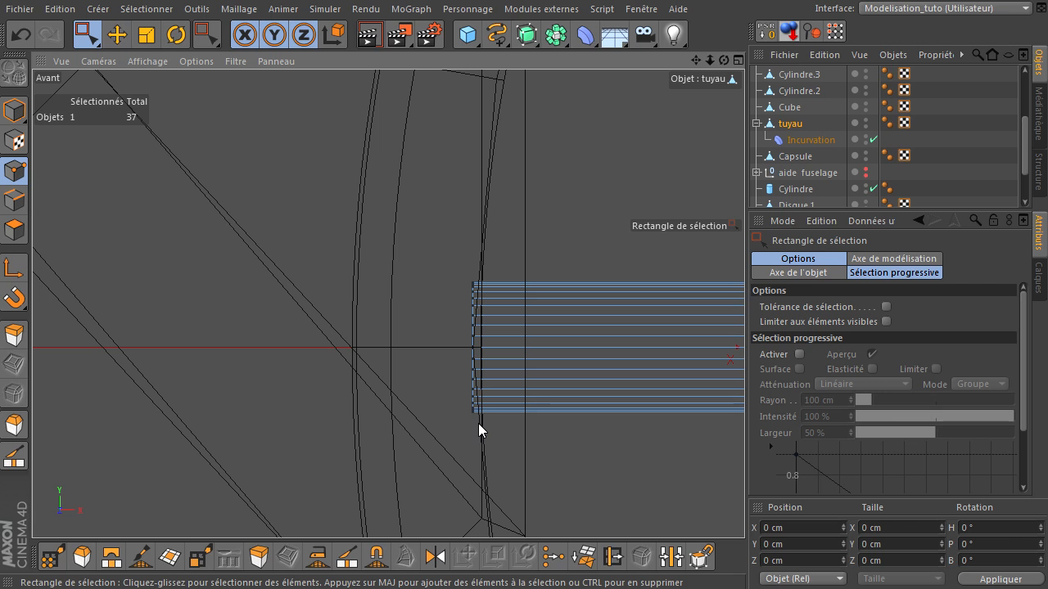
{"action": "scroll", "coordinate": [478, 424], "scroll_direction": "up", "scroll_amount": 5}
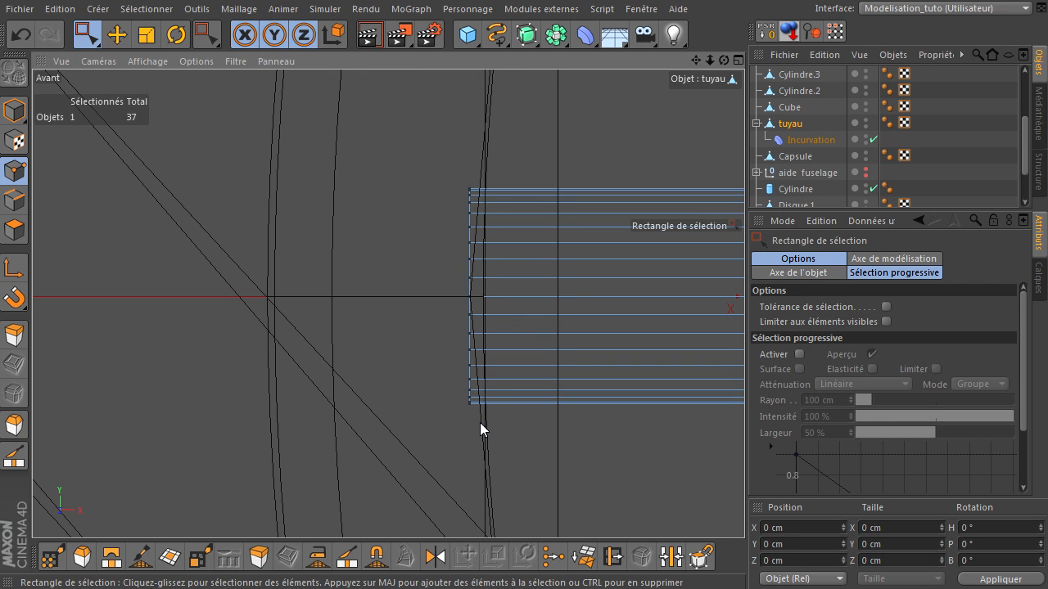
{"action": "scroll", "coordinate": [480, 423], "scroll_direction": "down", "scroll_amount": 5}
{"action": "left_click_drag", "start_coordinate": [697, 60], "coordinate": [236, 161]}
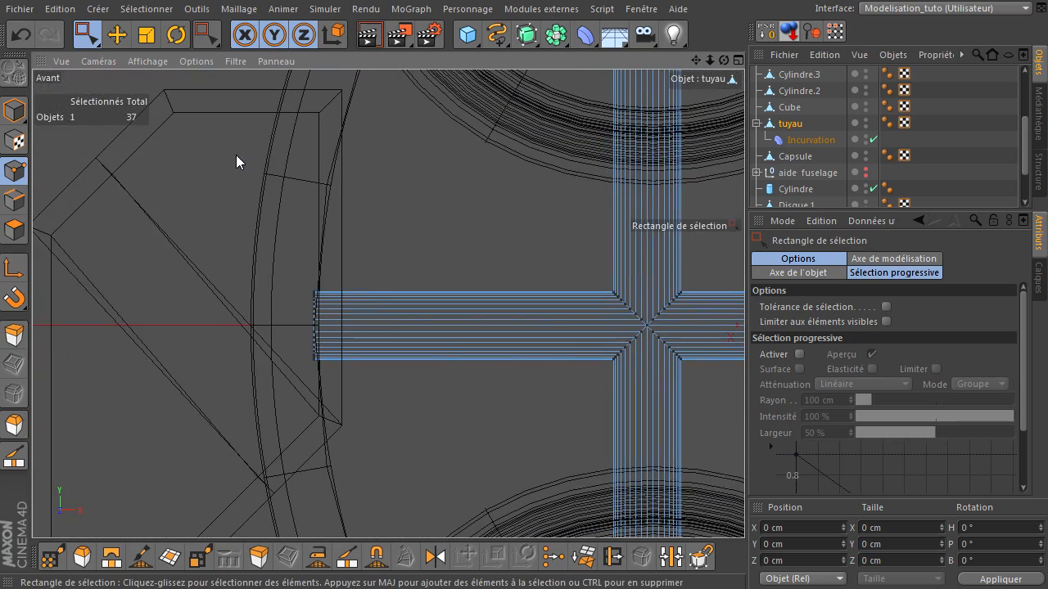
{"action": "middle_click", "coordinate": [233, 154]}
{"action": "left_click", "coordinate": [14, 110]}
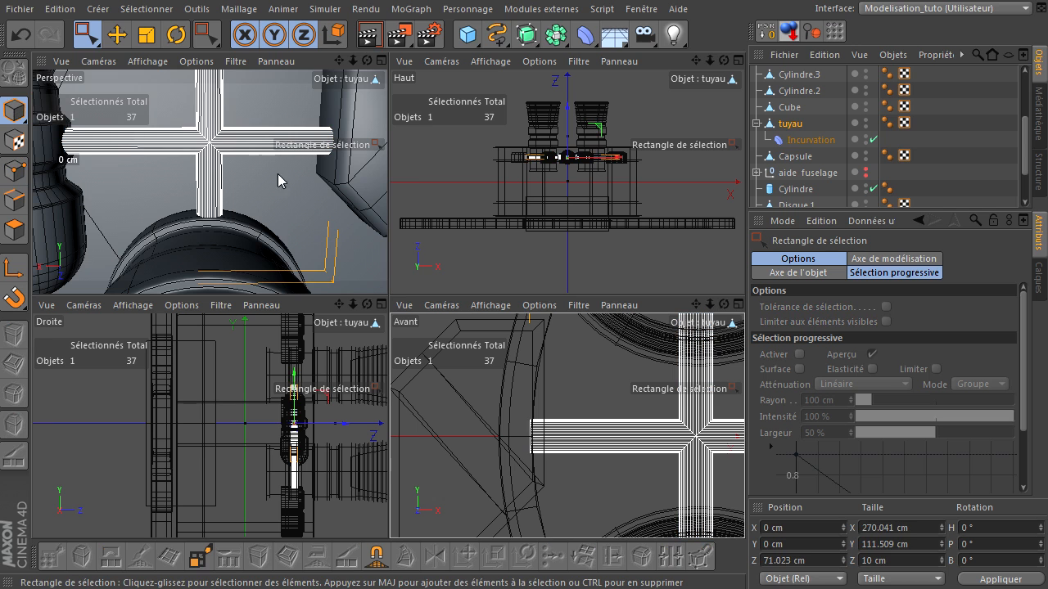
{"action": "middle_click", "coordinate": [272, 171]}
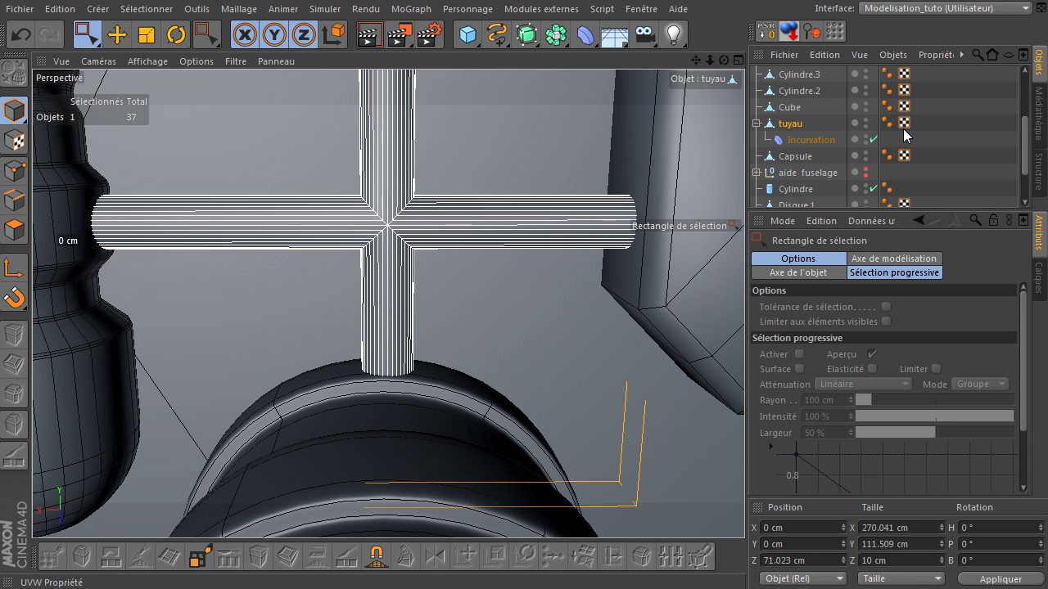
{"action": "left_click_drag", "start_coordinate": [710, 59], "coordinate": [253, 147]}
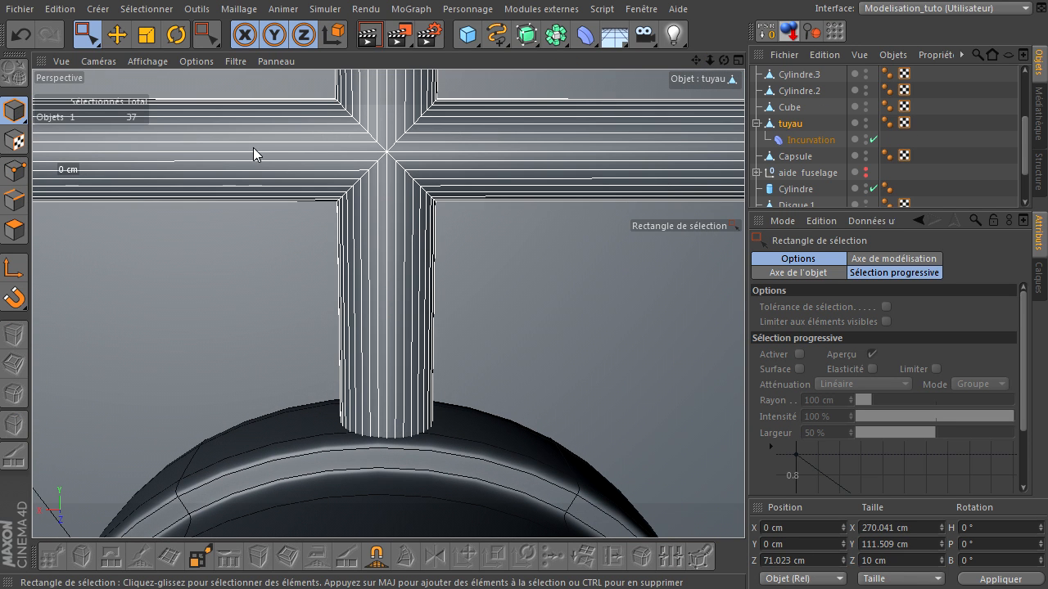
Return to polygon editing and try positioning a Knife loop cut in Boucle mode near the end of the pipe's lower arm
{"action": "left_click", "coordinate": [12, 231]}
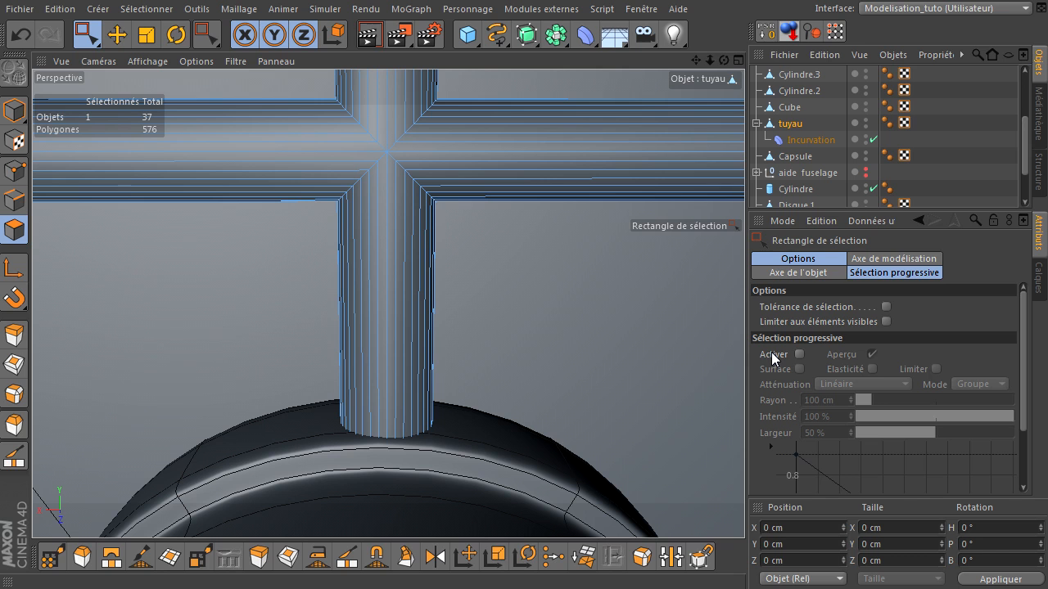
{"action": "key", "text": "k"}
{"action": "left_click", "coordinate": [829, 294]}
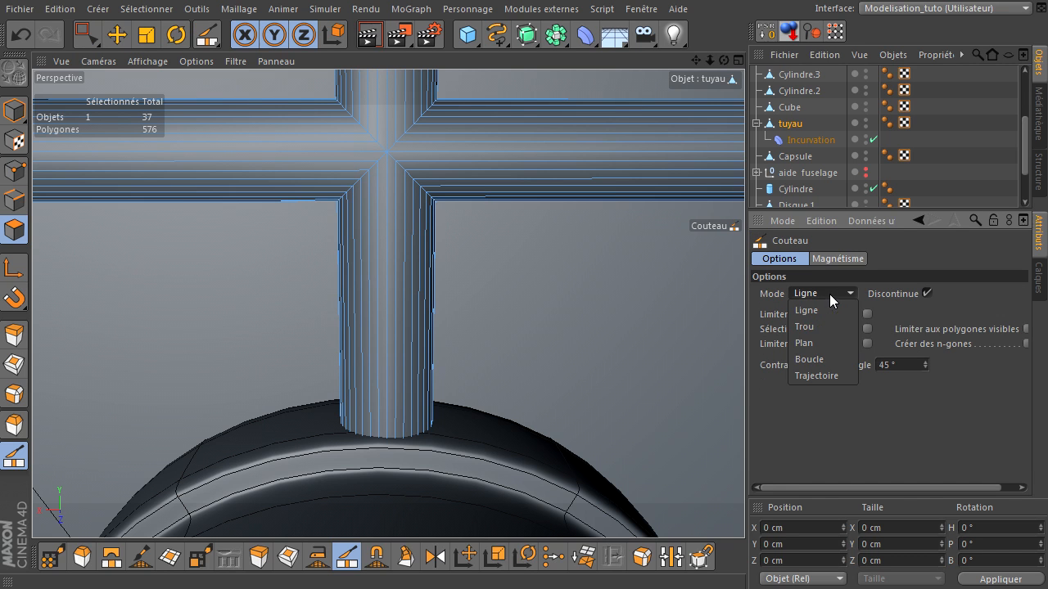
{"action": "left_click", "coordinate": [837, 364]}
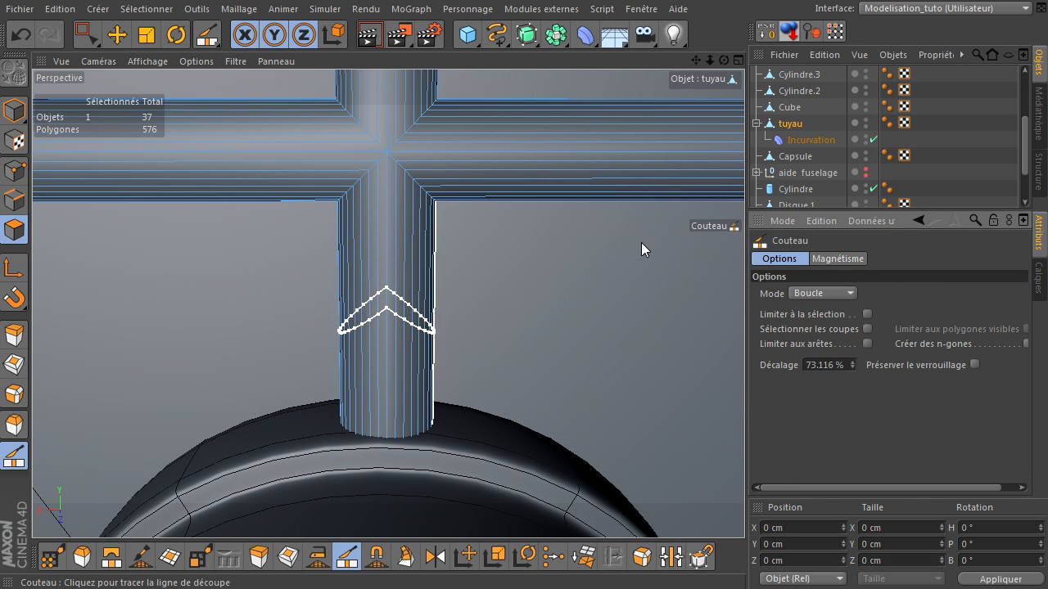
{"action": "left_click_drag", "start_coordinate": [725, 61], "coordinate": [738, 91]}
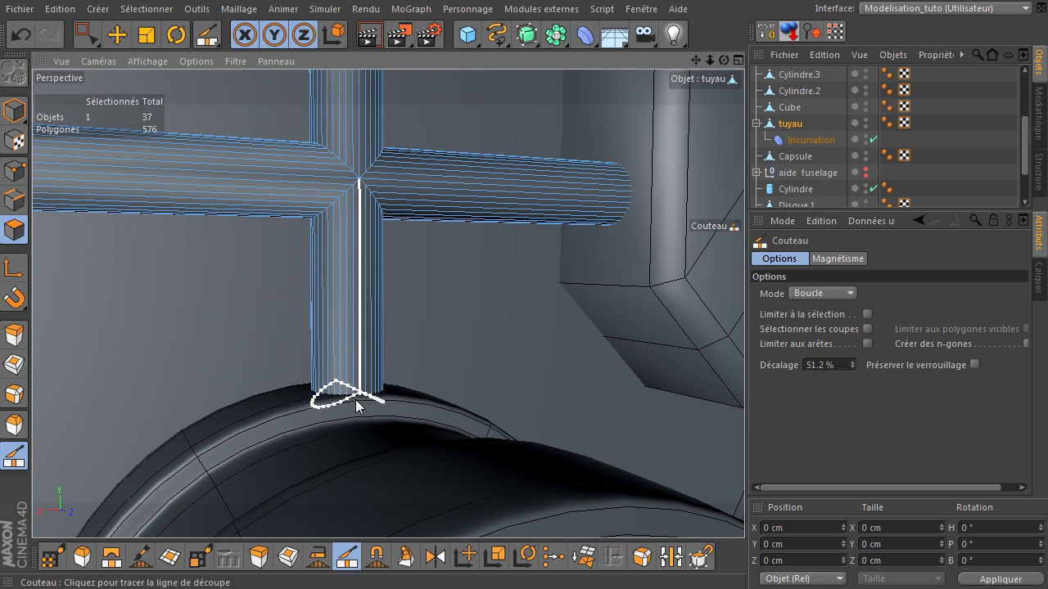
{"action": "scroll", "coordinate": [450, 388], "scroll_direction": "up", "scroll_amount": 6}
{"action": "left_click_drag", "start_coordinate": [695, 61], "coordinate": [744, 405]}
Set the Knife to Plan mode with the X-Z cutting plane, trying the X-Y and Y-Z planes on the pipe first
{"action": "left_click", "coordinate": [835, 294]}
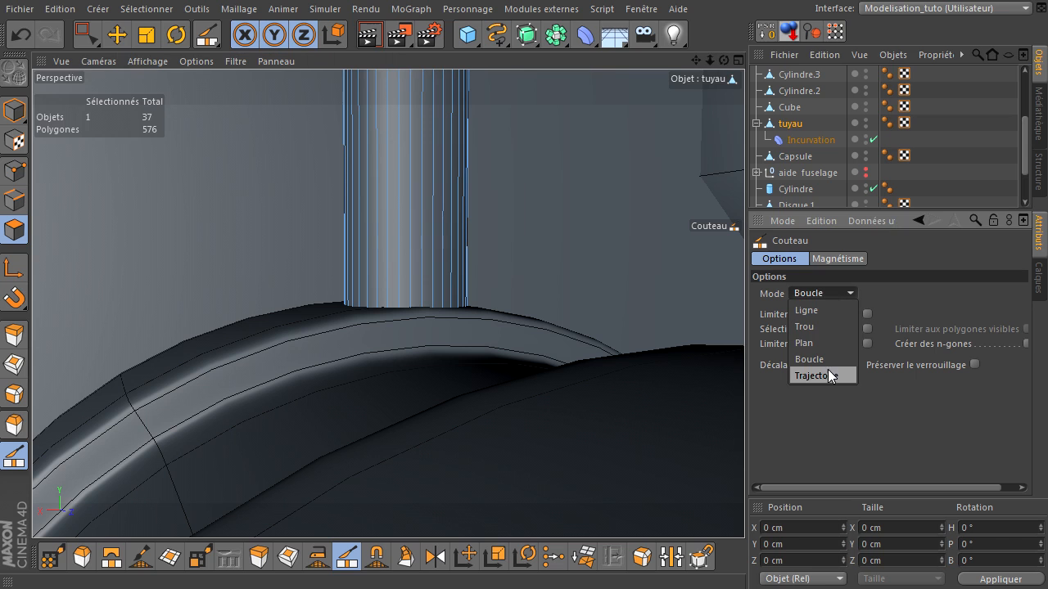
{"action": "left_click", "coordinate": [819, 340]}
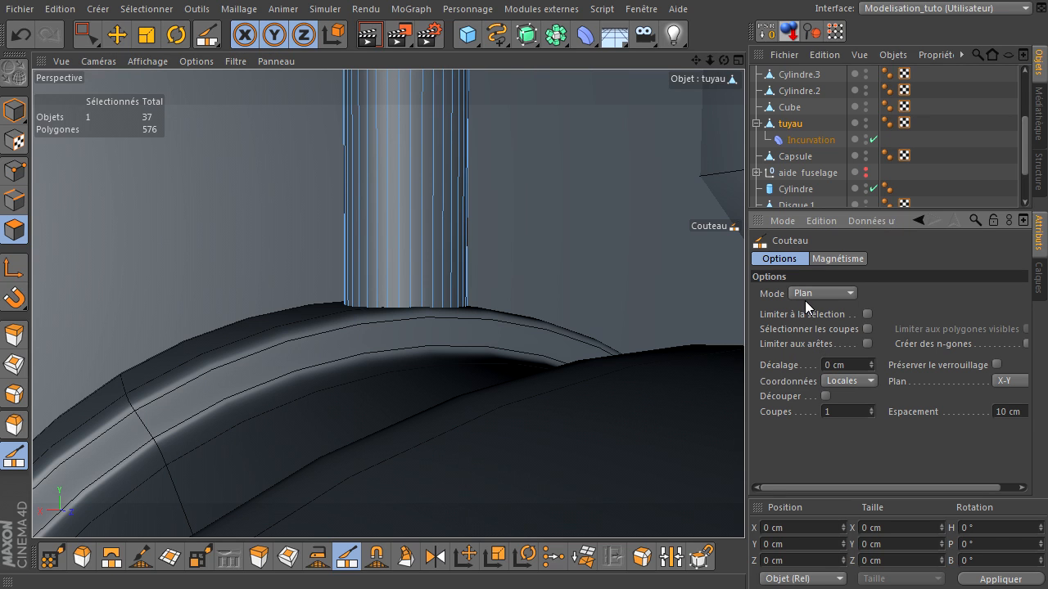
{"action": "left_click_drag", "start_coordinate": [697, 62], "coordinate": [744, 405]}
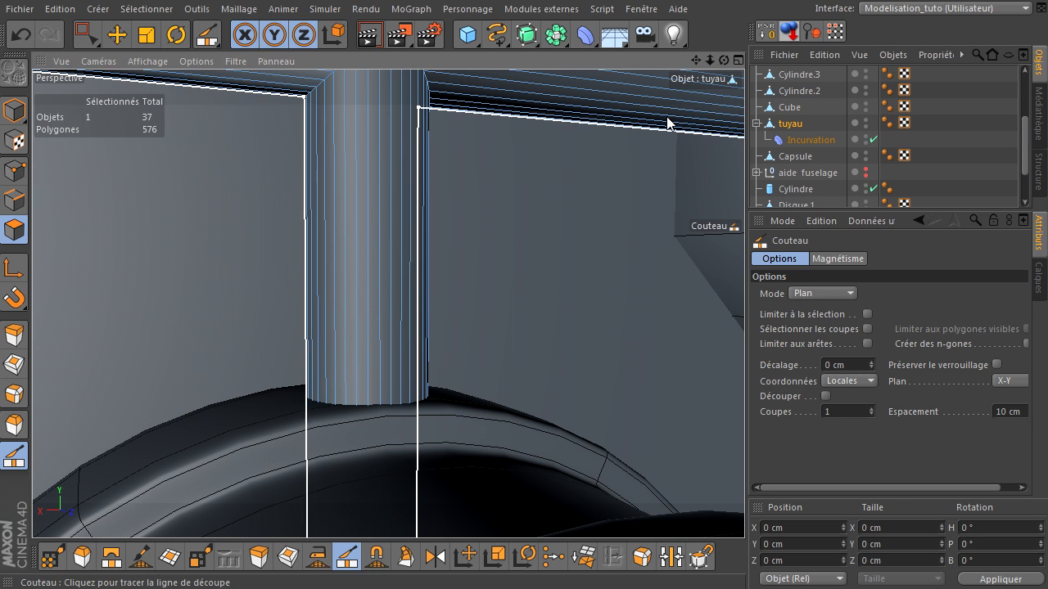
{"action": "left_click_drag", "start_coordinate": [722, 61], "coordinate": [750, 410]}
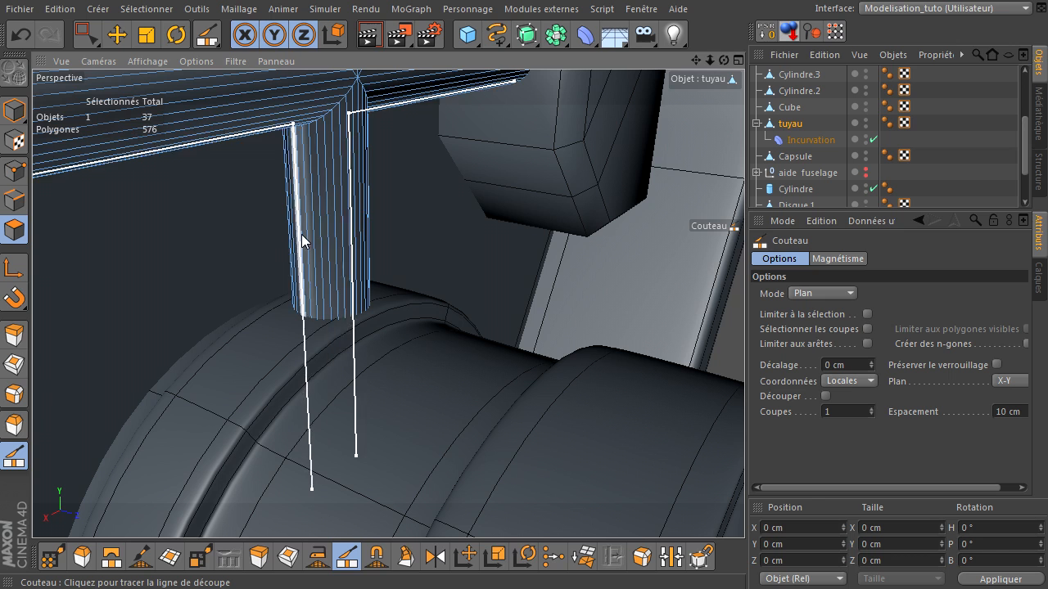
{"action": "left_click", "coordinate": [1021, 384]}
{"action": "left_click", "coordinate": [1015, 418]}
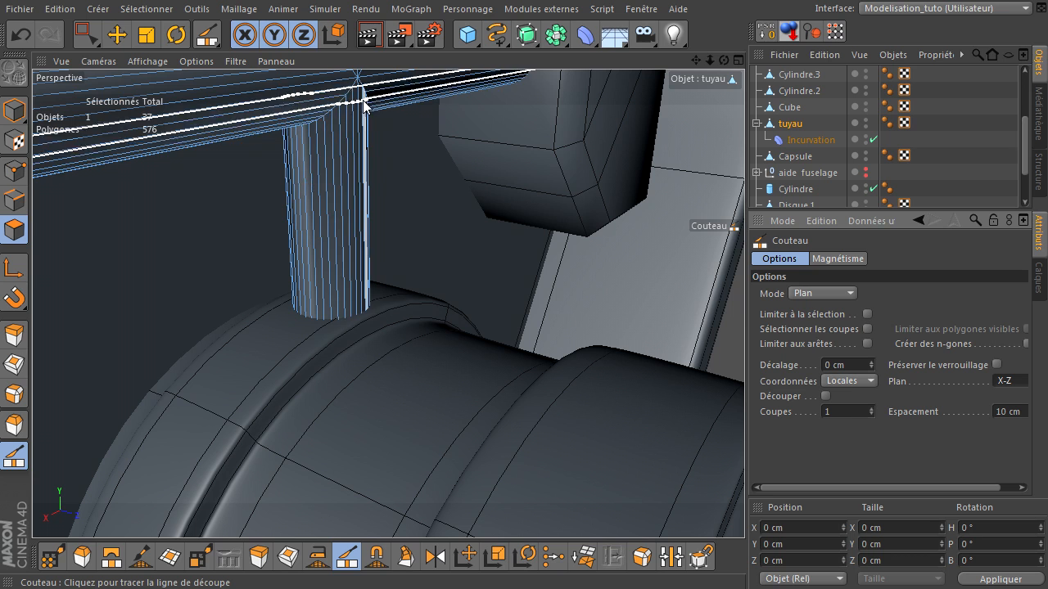
{"action": "left_click", "coordinate": [1020, 385]}
{"action": "left_click", "coordinate": [1013, 415]}
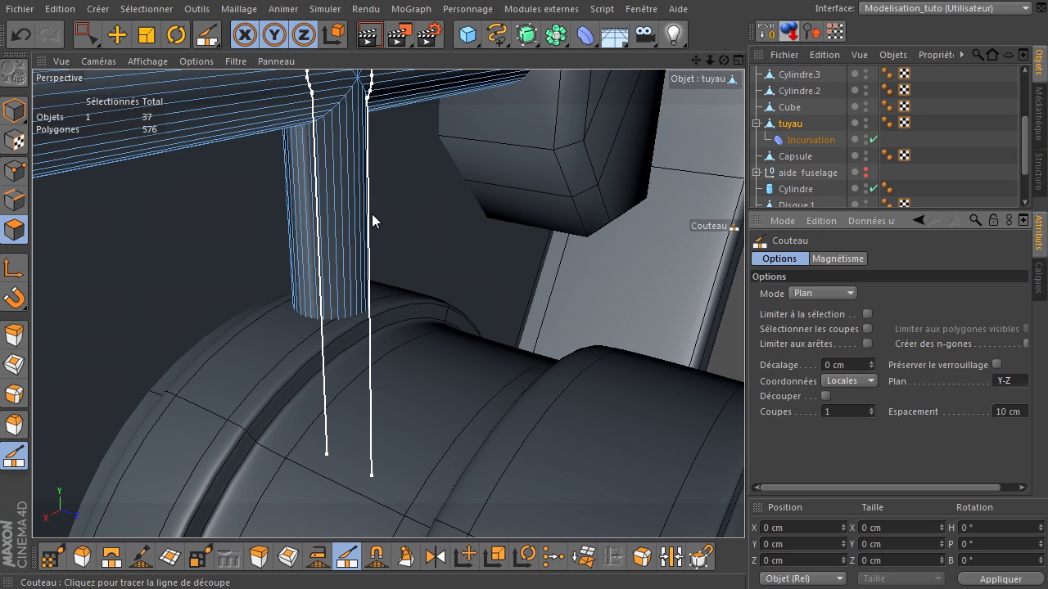
{"action": "left_click", "coordinate": [1020, 384]}
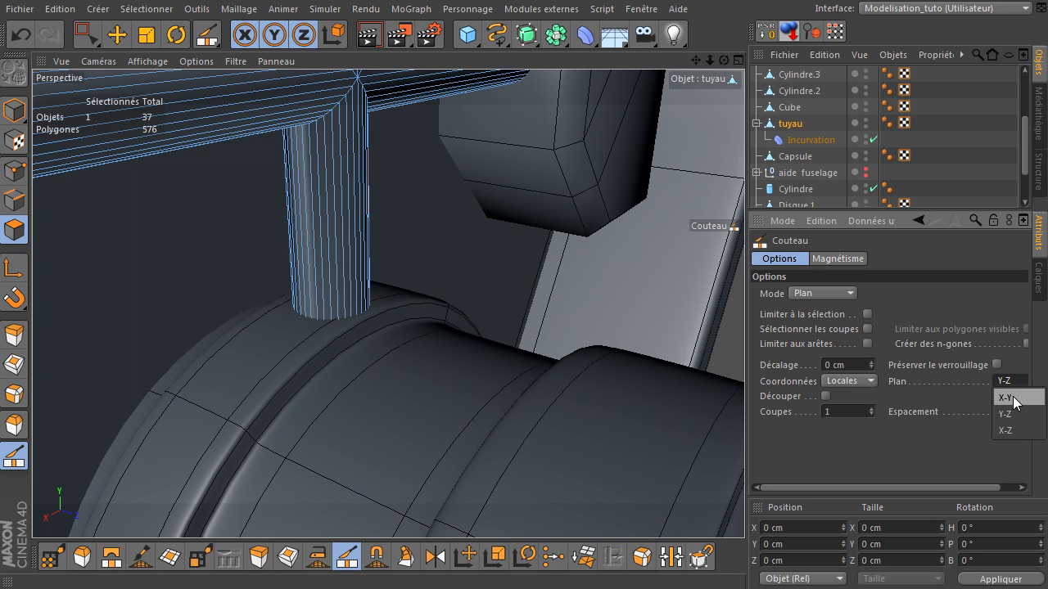
{"action": "left_click", "coordinate": [1000, 429]}
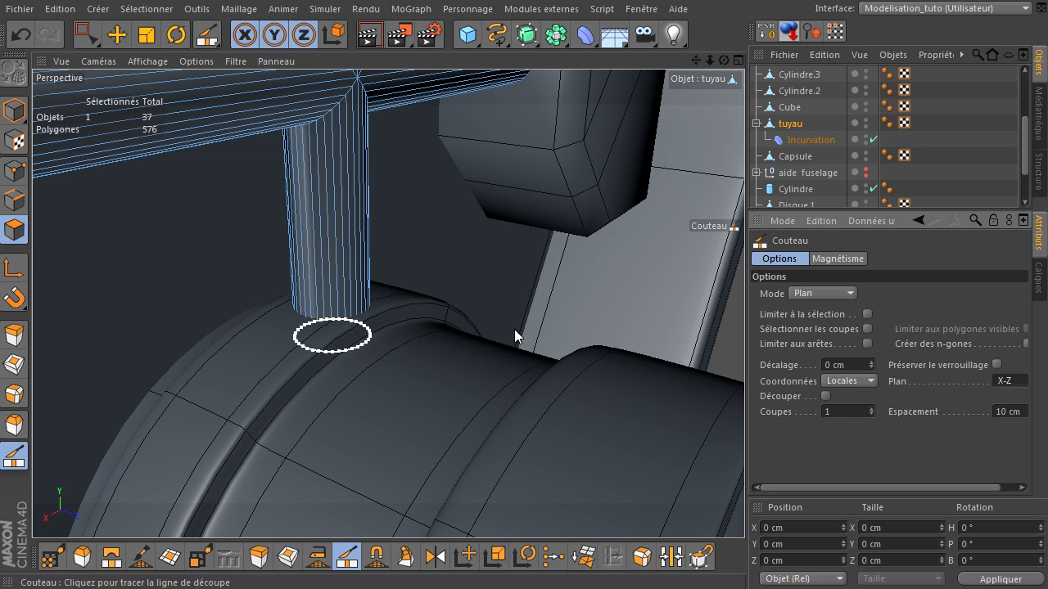
Cut a ring around the pipe's lower arm and another around its upper arm, each just short of the end
{"action": "left_click_drag", "start_coordinate": [722, 63], "coordinate": [745, 405]}
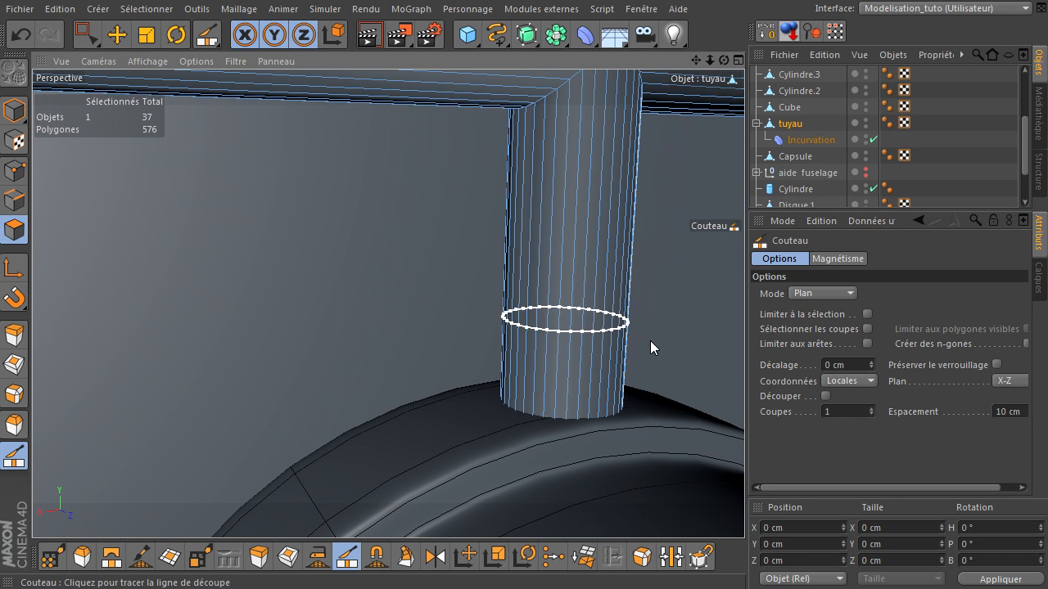
{"action": "left_click", "coordinate": [638, 384]}
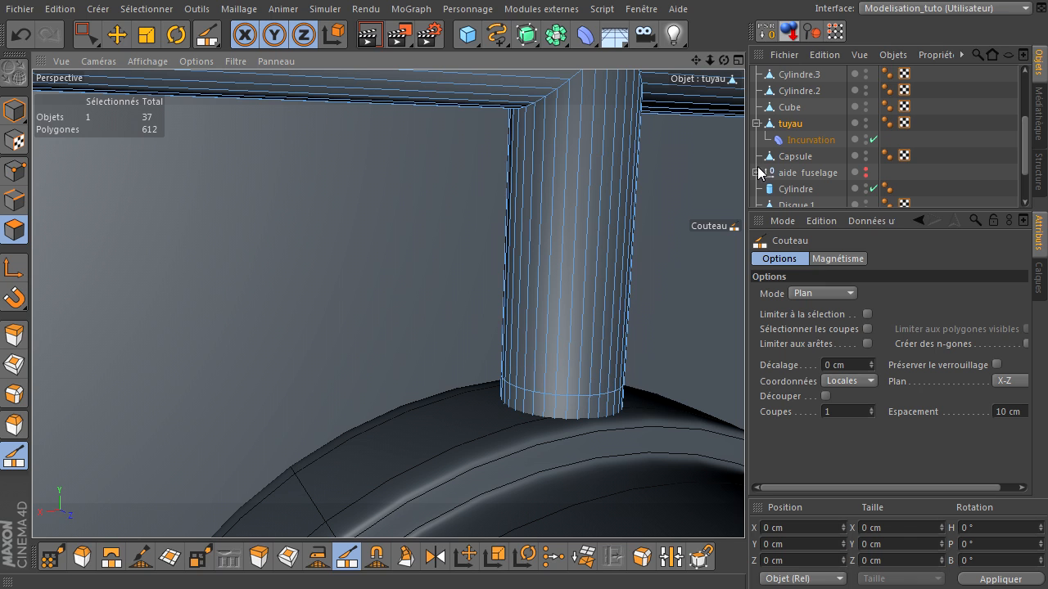
{"action": "left_click_drag", "start_coordinate": [697, 59], "coordinate": [744, 404]}
{"action": "left_click", "coordinate": [574, 187]}
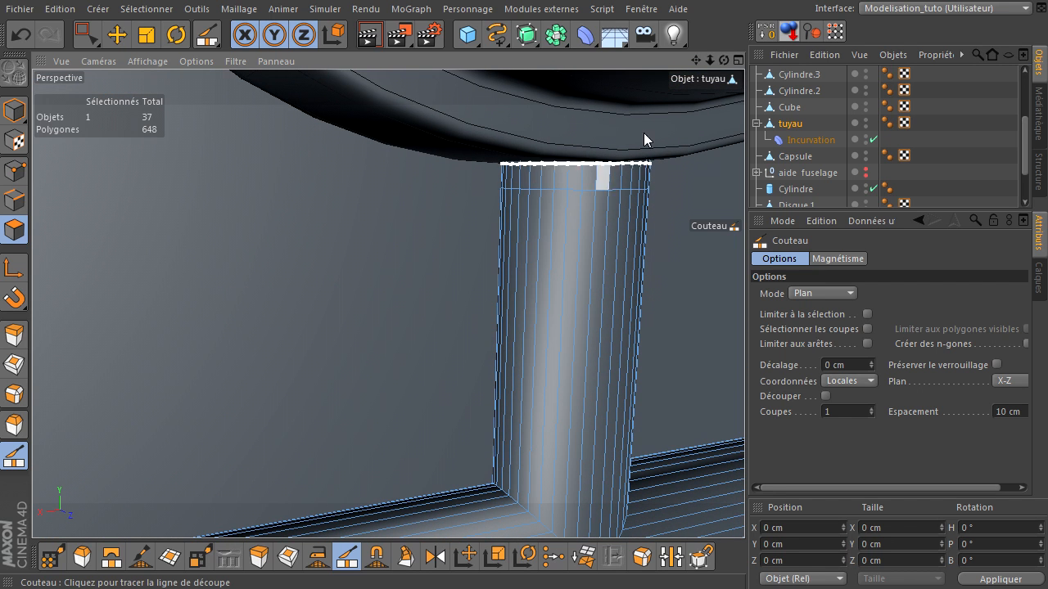
Switch the Knife plane to Y-Z, cut a ring just short of the end of the pipe's side arm, and return to Live Selection
{"action": "left_click_drag", "start_coordinate": [697, 56], "coordinate": [872, 275]}
{"action": "left_click", "coordinate": [1020, 388]}
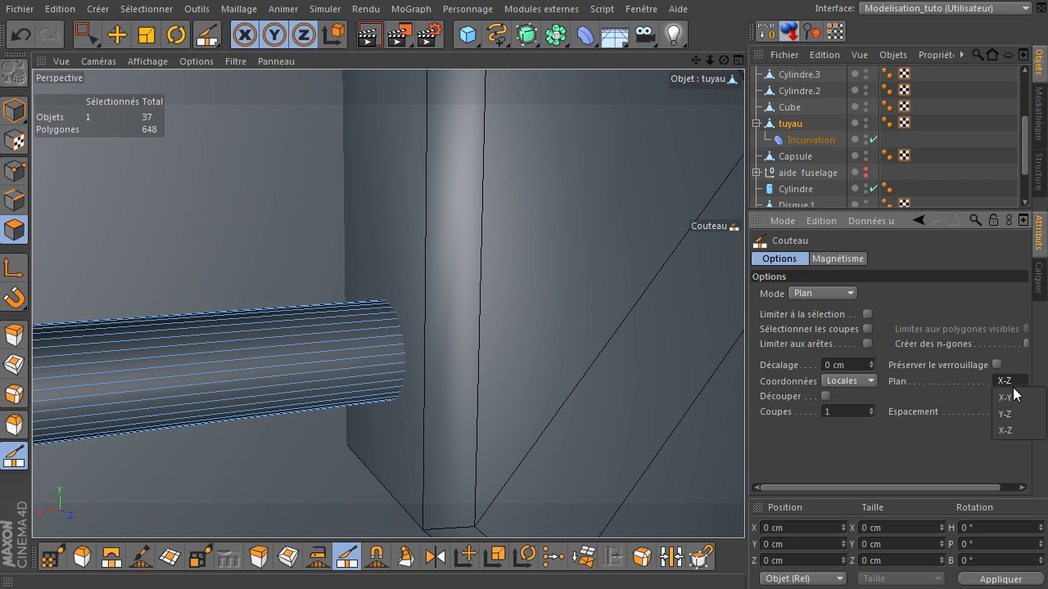
{"action": "left_click", "coordinate": [1005, 413]}
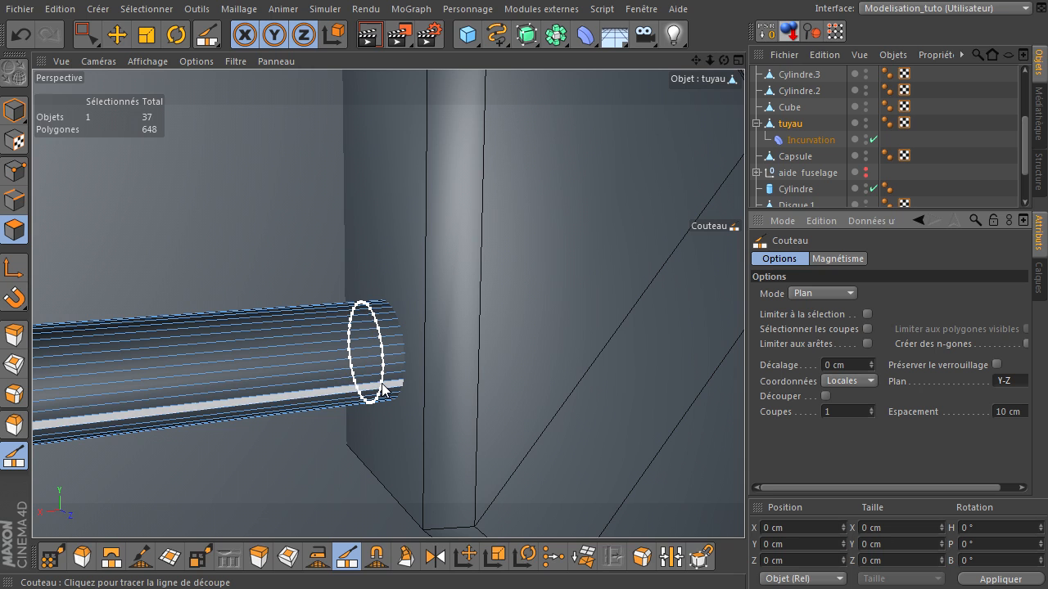
{"action": "left_click", "coordinate": [87, 39]}
{"action": "left_click", "coordinate": [122, 58]}
Loop-select the narrow polygon bands at the ends of the pipe's side, upper and lower arms
{"action": "right_click_drag", "start_coordinate": [185, 313], "coordinate": [563, 118], "text": "alt"}
{"action": "key", "text": "ctrl+shift+z"}
{"action": "mouse_move", "coordinate": [692, 59]}
{"action": "left_mouse_down"}
{"action": "mouse_move", "coordinate": [744, 405]}
{"action": "mouse_move", "coordinate": [688, 77]}
{"action": "left_mouse_up"}
{"action": "mouse_move", "coordinate": [591, 158]}
{"action": "right_mouse_down", "text": "alt"}
{"action": "mouse_move", "coordinate": [518, 205]}
{"action": "mouse_move", "coordinate": [582, 175]}
{"action": "right_mouse_up", "text": "alt"}
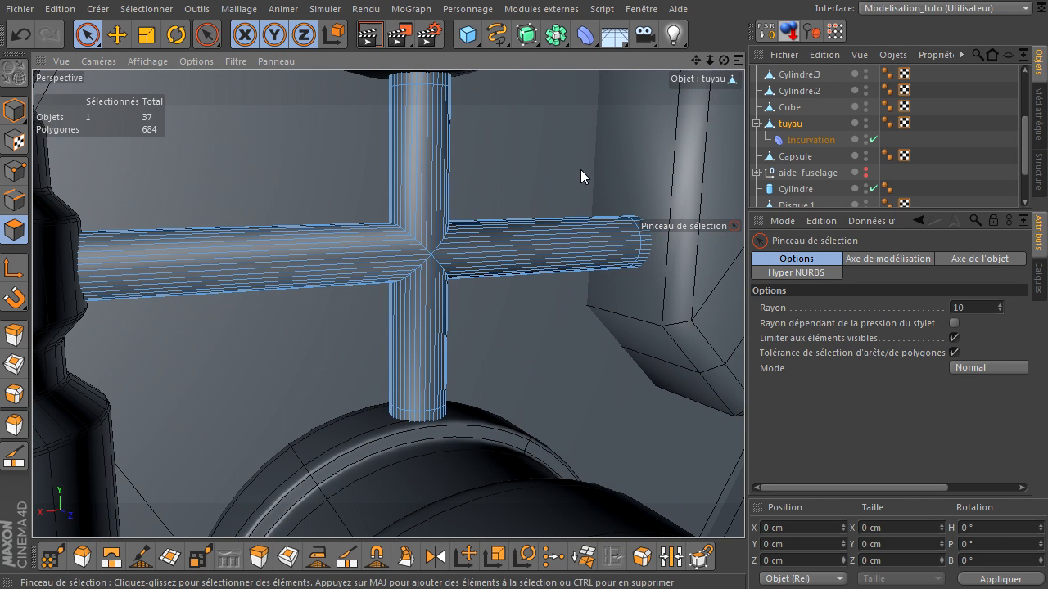
{"action": "mouse_move", "coordinate": [695, 59]}
{"action": "left_mouse_down"}
{"action": "mouse_move", "coordinate": [744, 405]}
{"action": "mouse_move", "coordinate": [693, 64]}
{"action": "left_mouse_up"}
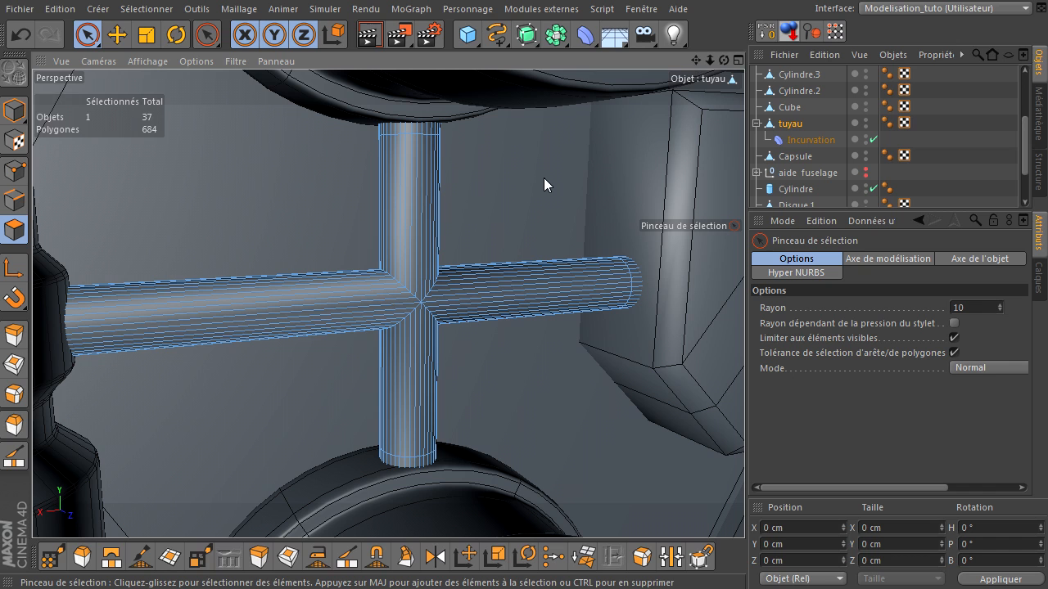
{"action": "key", "text": "u"}
{"action": "key", "text": "l"}
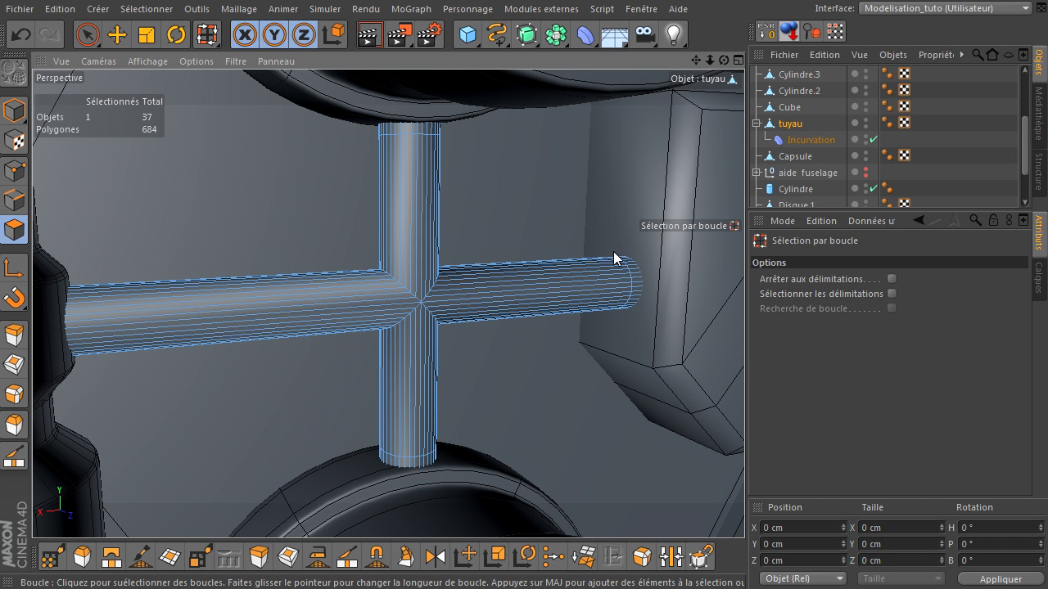
{"action": "left_click", "coordinate": [634, 276]}
{"action": "left_click", "coordinate": [433, 126], "text": "shift"}
{"action": "left_click", "coordinate": [416, 462], "text": "shift"}
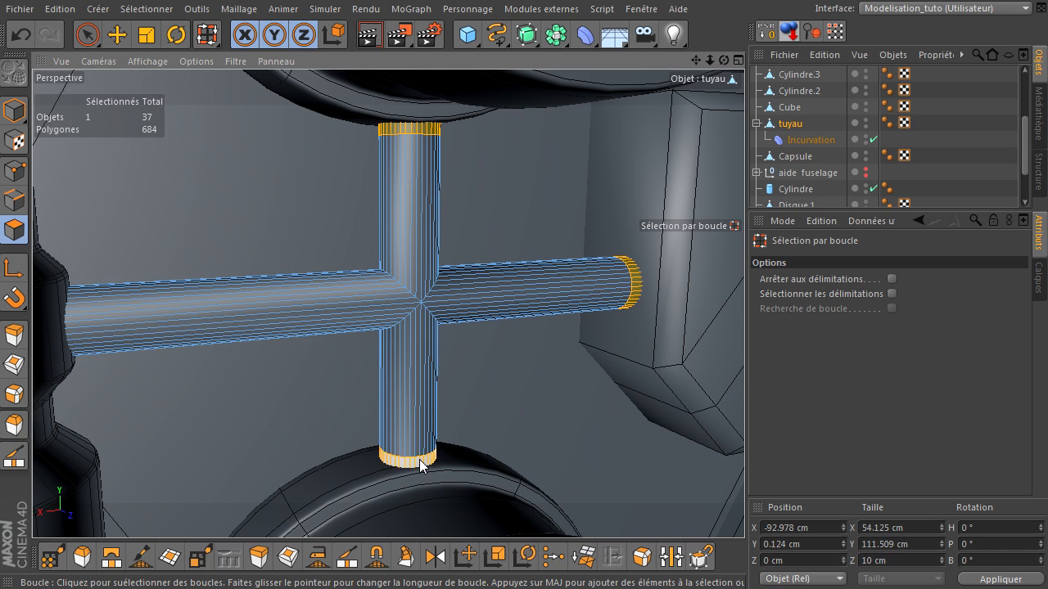
Extrude the three selected end bands outward by 0.4 cm to form collars, and clear the selection
{"action": "key", "text": "d"}
{"action": "left_click_drag", "start_coordinate": [560, 388], "coordinate": [745, 405]}
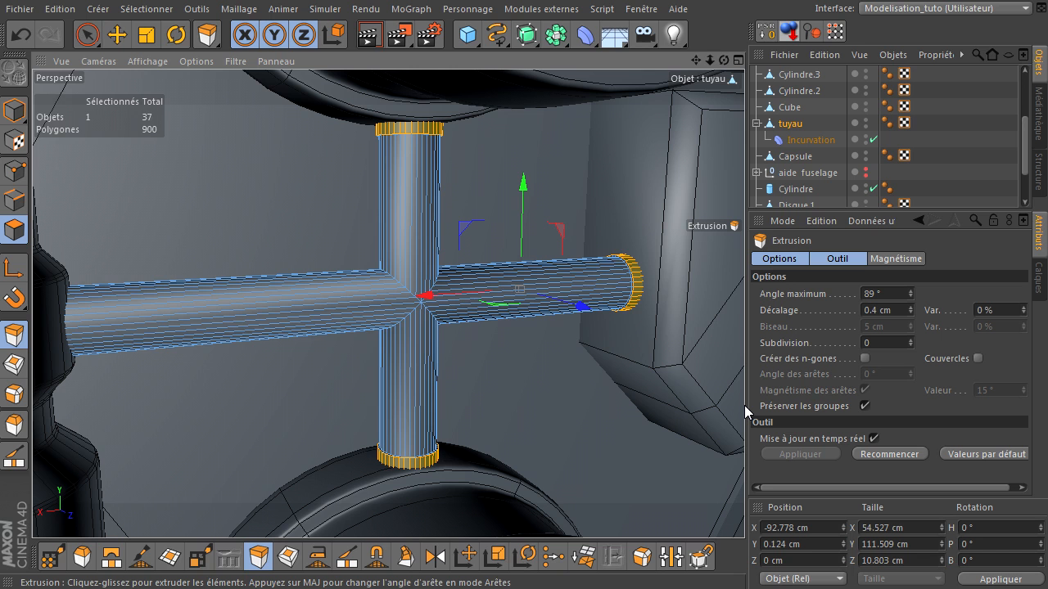
{"action": "left_click", "coordinate": [87, 35]}
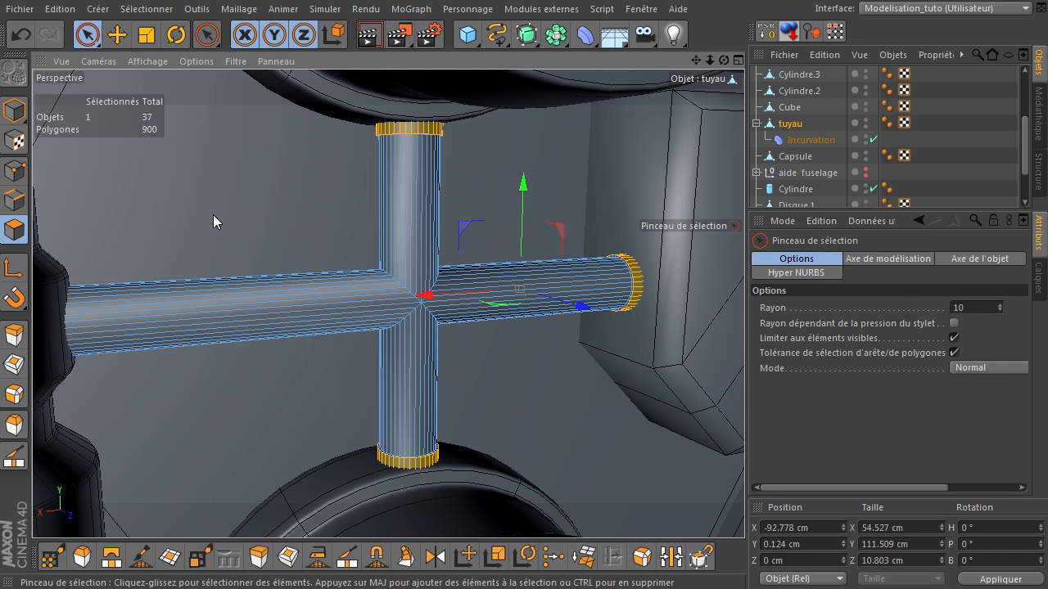
{"action": "left_click", "coordinate": [213, 214]}
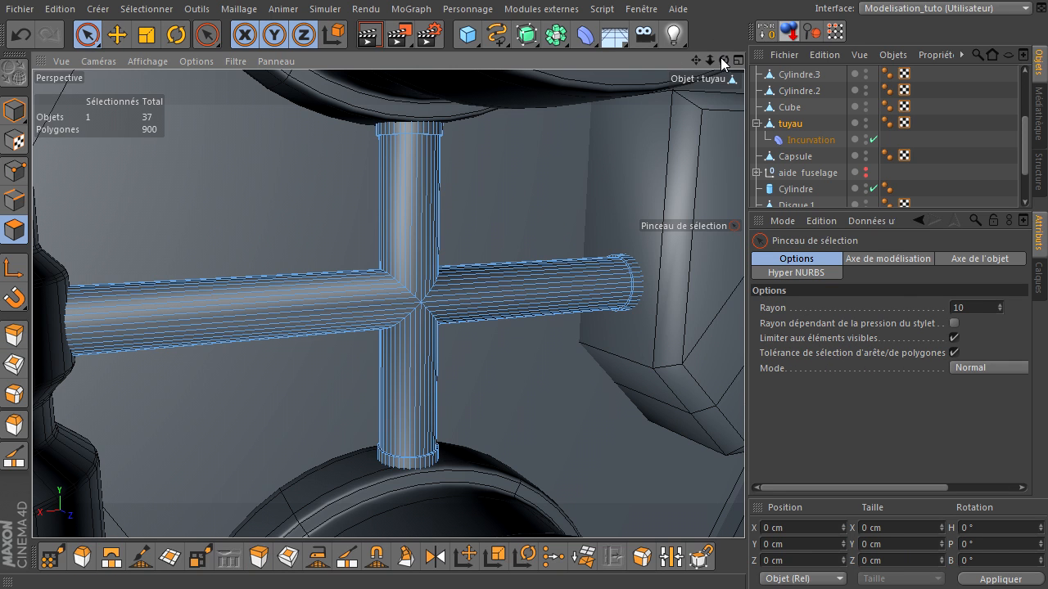
Cut a Y-Z plane ring around the horizontal pipe on each side of the central ribbed column, close to where it enters
{"action": "left_click_drag", "start_coordinate": [693, 58], "coordinate": [790, 401]}
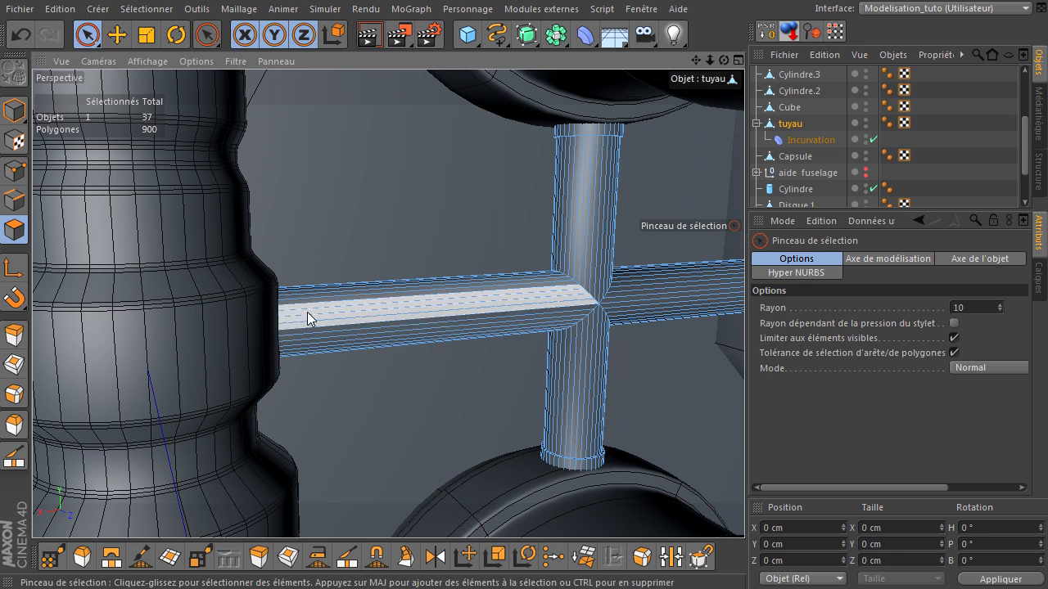
{"action": "left_click_drag", "start_coordinate": [724, 60], "coordinate": [744, 412]}
{"action": "left_click_drag", "start_coordinate": [695, 60], "coordinate": [744, 405]}
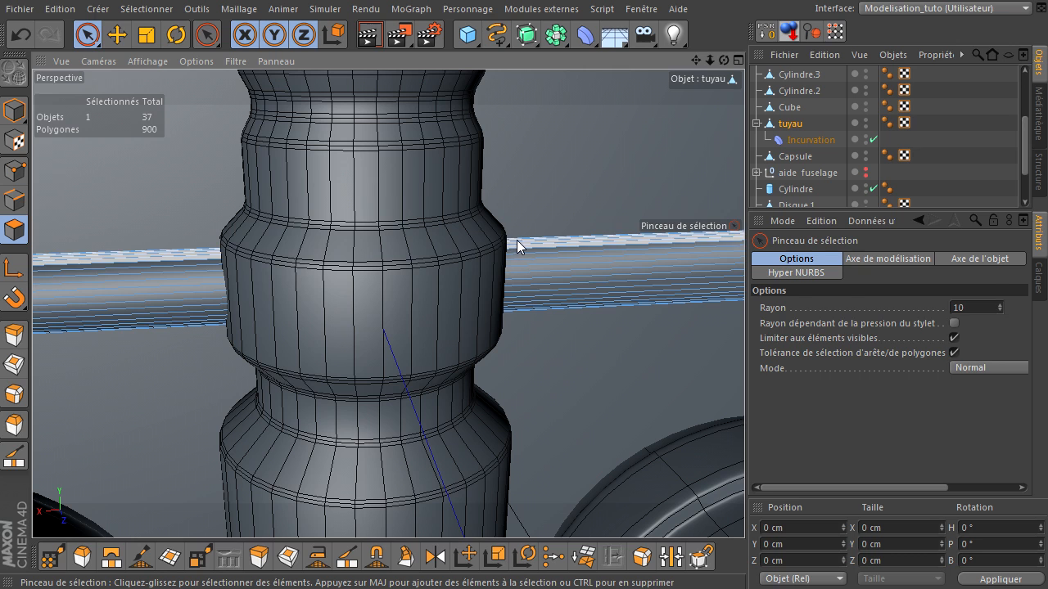
{"action": "key", "text": "k"}
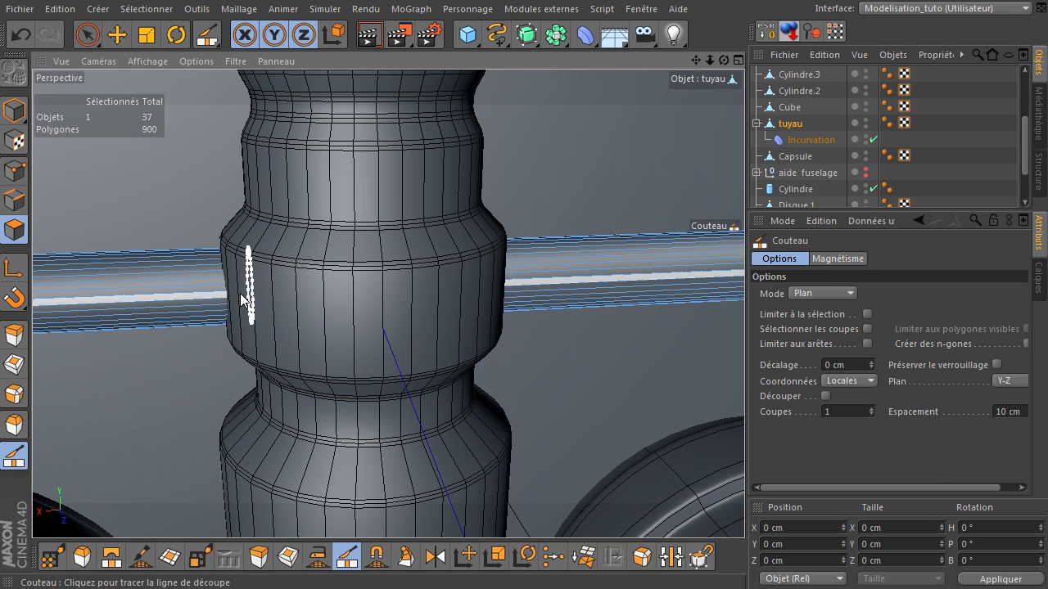
{"action": "left_click", "coordinate": [207, 299]}
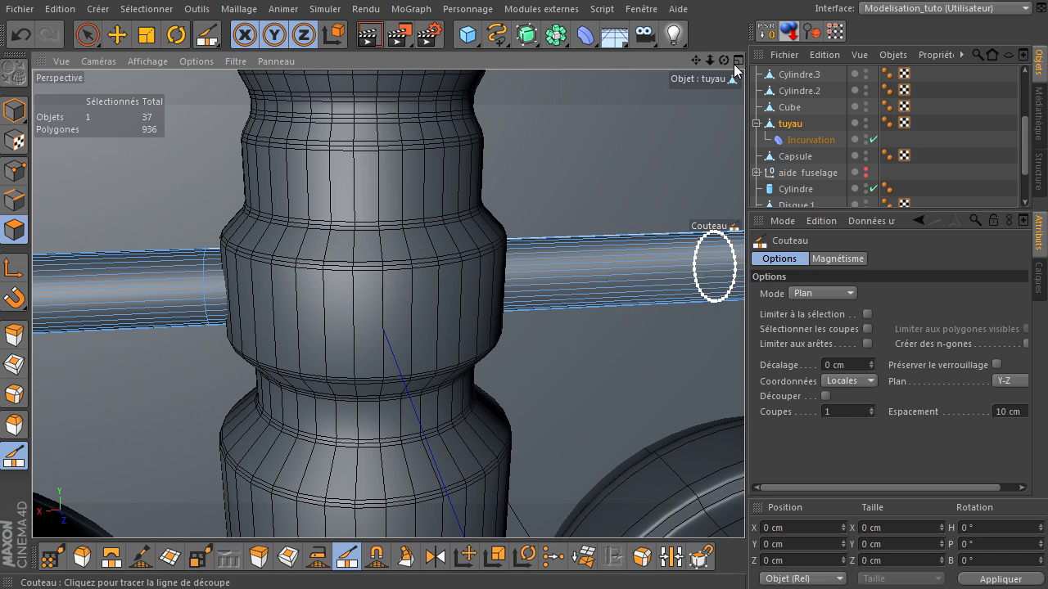
{"action": "left_click_drag", "start_coordinate": [724, 62], "coordinate": [736, 403]}
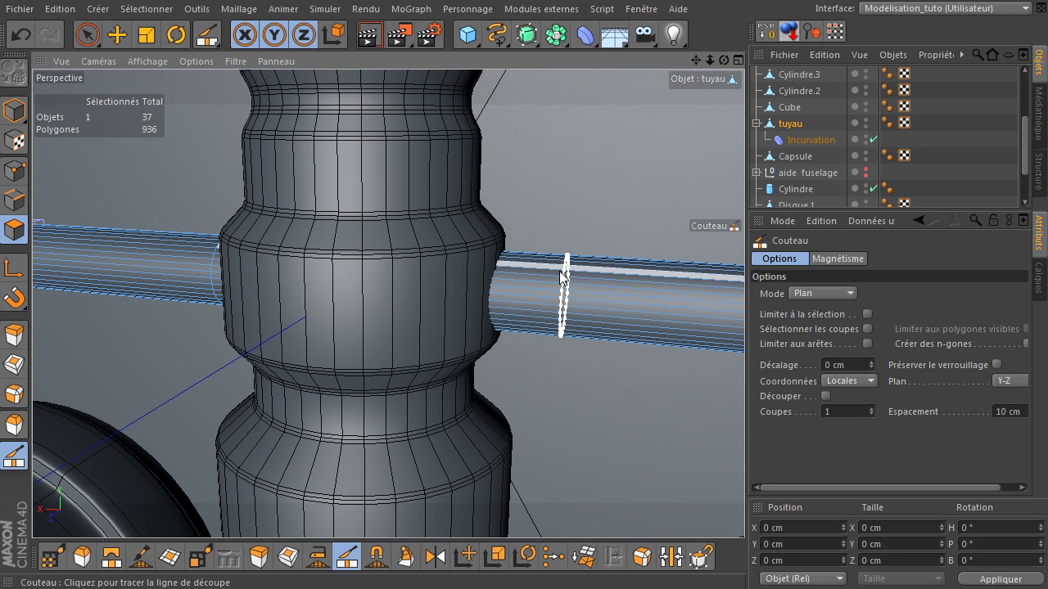
{"action": "left_click", "coordinate": [510, 287]}
{"action": "key", "text": "space"}
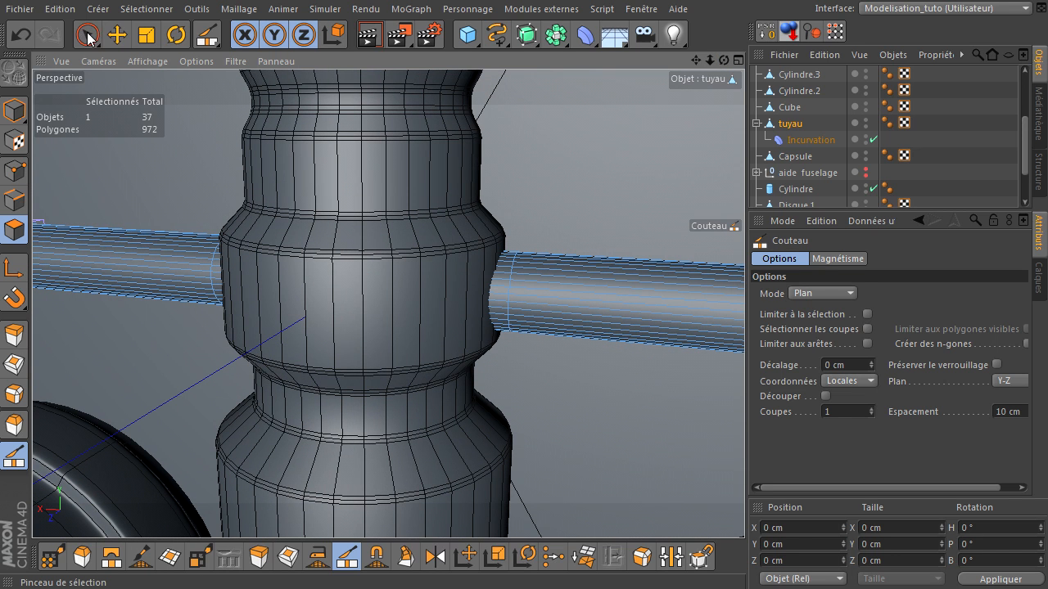
Loop-select the pipe bands on both sides of the central column, extrude them 0.53 cm into collars, and clear the selection
{"action": "key", "text": "u"}
{"action": "key", "text": "l"}
{"action": "left_click", "coordinate": [493, 283]}
{"action": "key", "text": "d"}
{"action": "left_click_drag", "start_coordinate": [611, 213], "coordinate": [744, 405]}
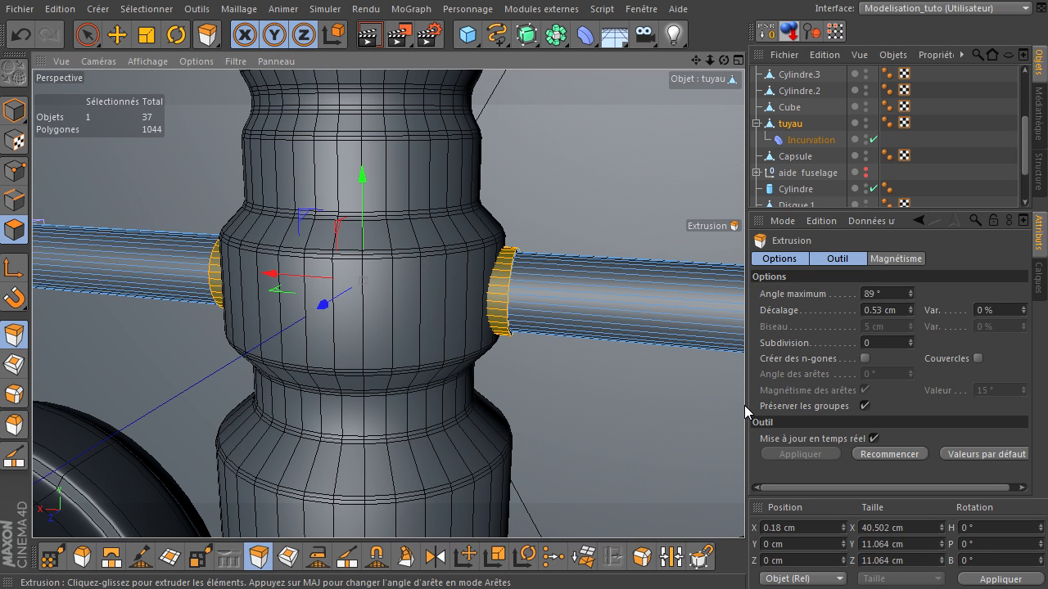
{"action": "left_click", "coordinate": [82, 34]}
{"action": "left_click", "coordinate": [131, 203]}
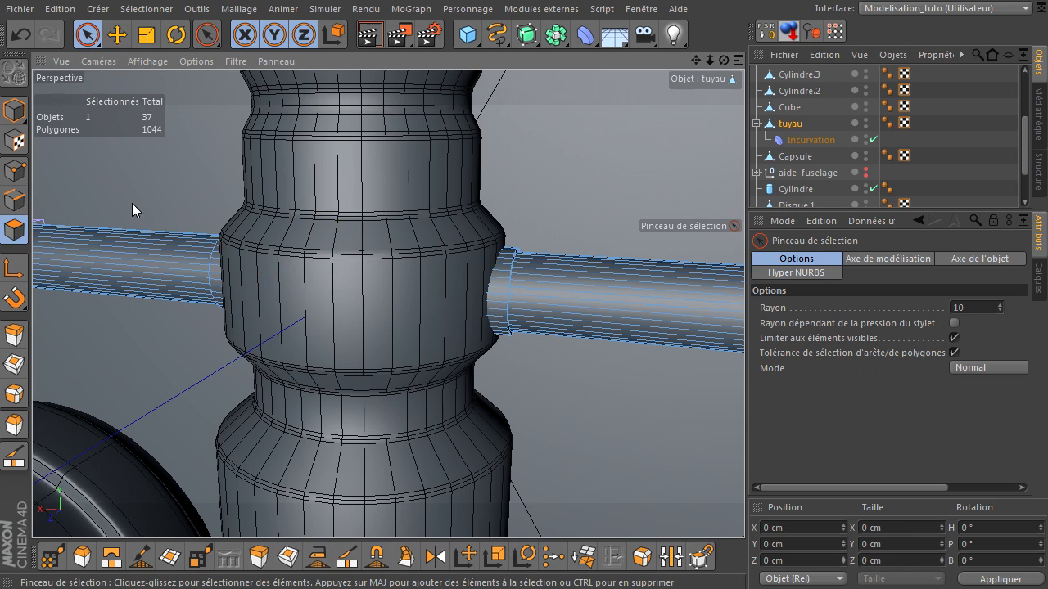
Return to model mode and deselect the pipe object
{"action": "scroll", "coordinate": [131, 203], "scroll_direction": "down", "scroll_amount": 3}
{"action": "scroll", "coordinate": [131, 203], "scroll_direction": "down", "scroll_amount": 10}
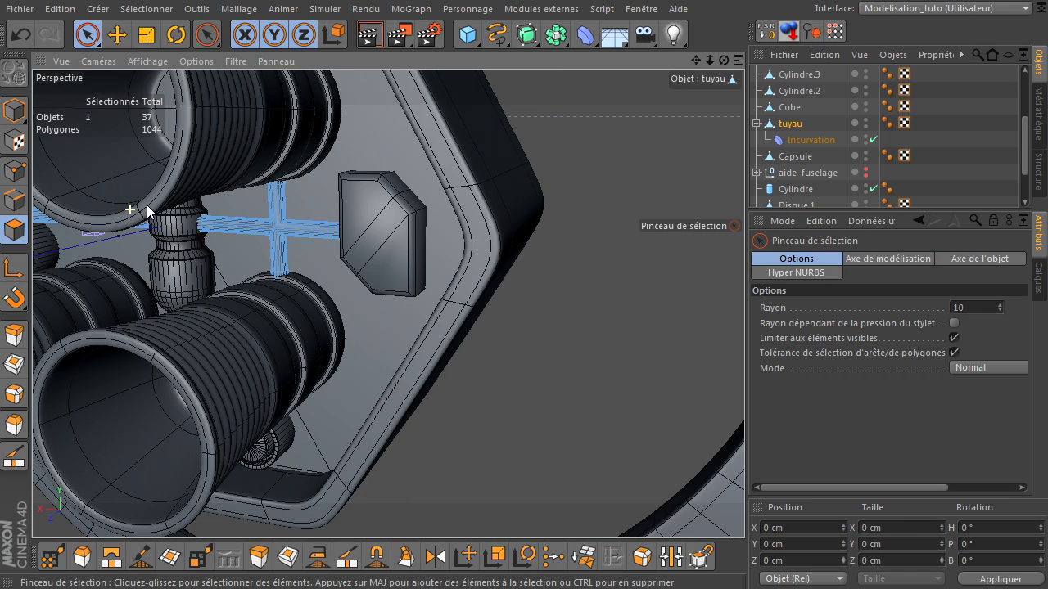
{"action": "left_click_drag", "start_coordinate": [696, 57], "coordinate": [715, 134]}
{"action": "left_click", "coordinate": [14, 110]}
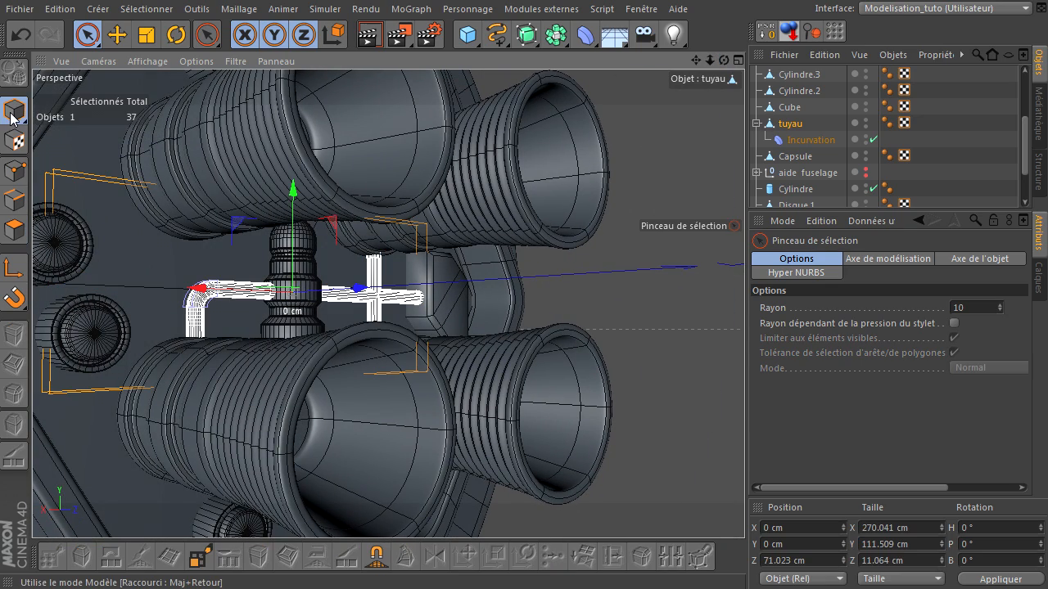
{"action": "left_click", "coordinate": [611, 280]}
Examine the whole spaceship around its rear thrusters, hollow front and side, and look through the lower part of the object list
{"action": "scroll", "coordinate": [566, 271], "scroll_direction": "down", "scroll_amount": 10}
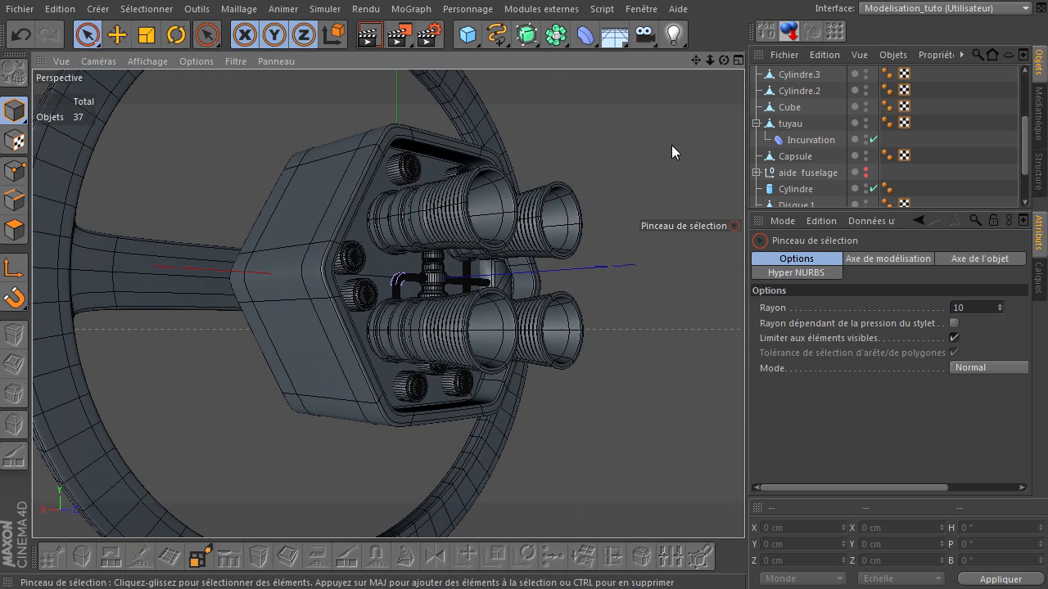
{"action": "left_click_drag", "start_coordinate": [724, 60], "coordinate": [744, 405]}
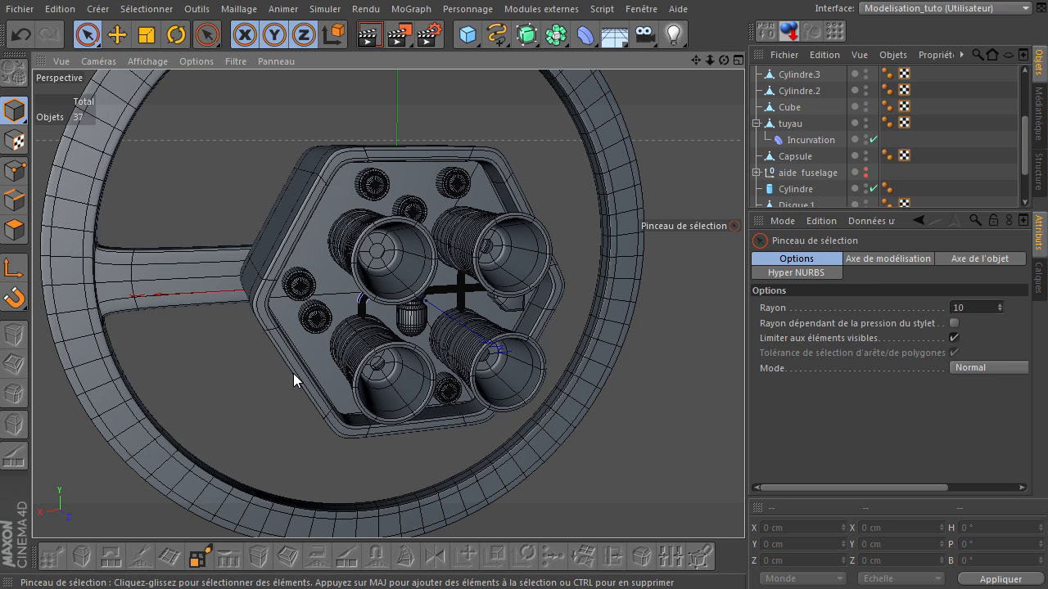
{"action": "left_click_drag", "start_coordinate": [744, 405], "coordinate": [432, 256]}
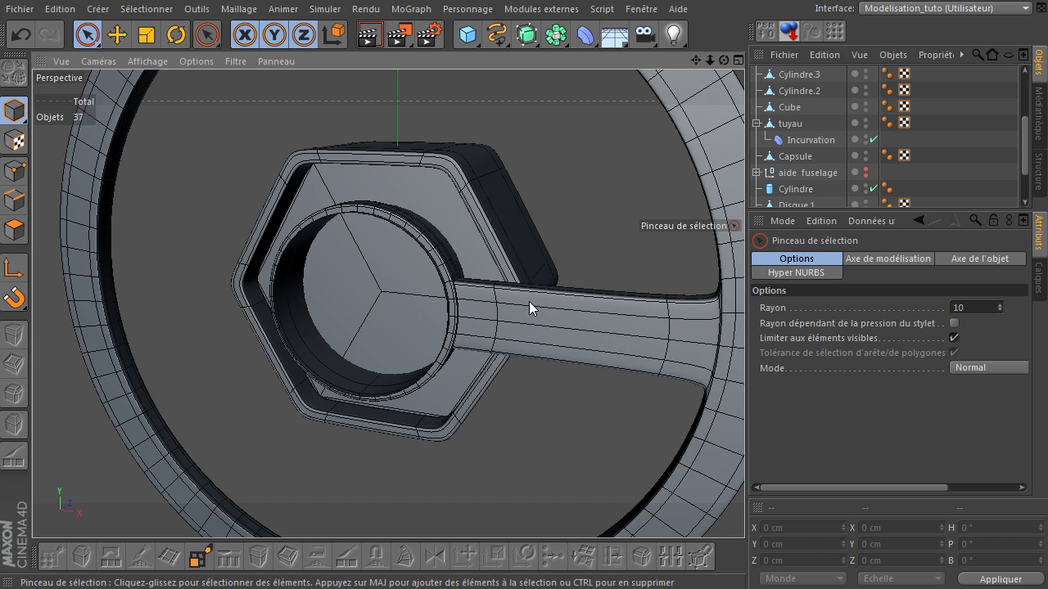
{"action": "left_click_drag", "start_coordinate": [722, 60], "coordinate": [801, 205]}
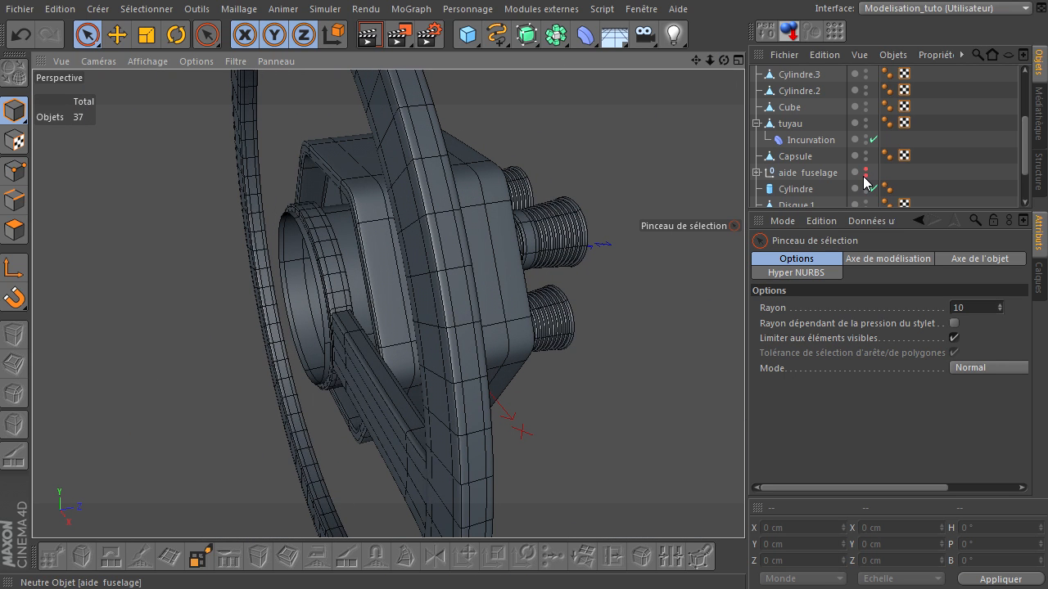
{"action": "scroll", "coordinate": [819, 170], "scroll_direction": "down", "scroll_amount": 3}
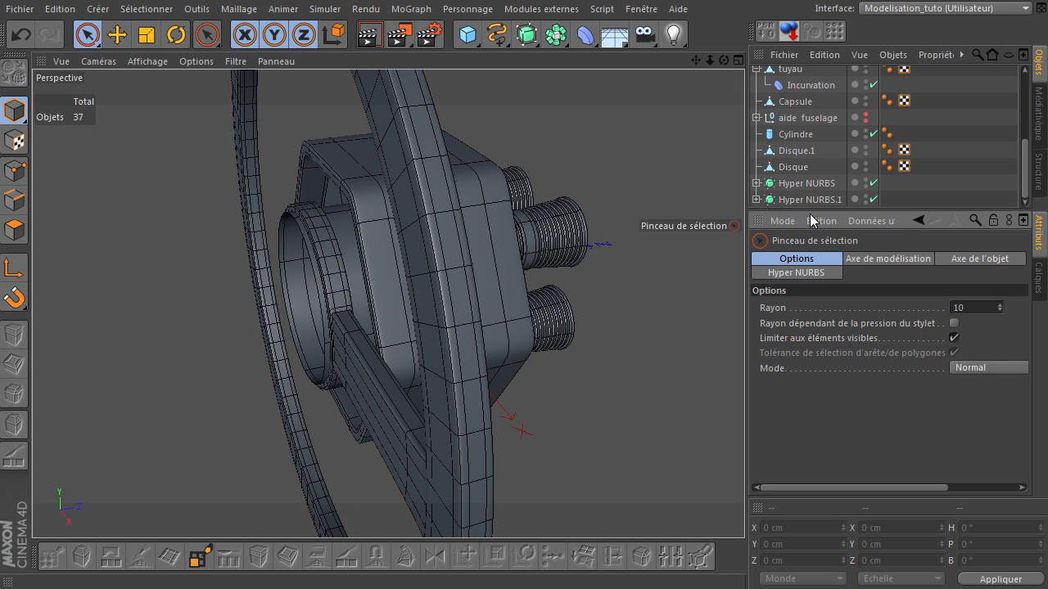
Expand the first Hyper NURBS object's hierarchy and make its hidden fuselage polygon object visible again in the viewport
{"action": "left_click", "coordinate": [758, 184]}
{"action": "scroll", "coordinate": [818, 189], "scroll_direction": "down", "scroll_amount": 4}
{"action": "left_click", "coordinate": [864, 164]}
{"action": "left_click", "coordinate": [866, 166]}
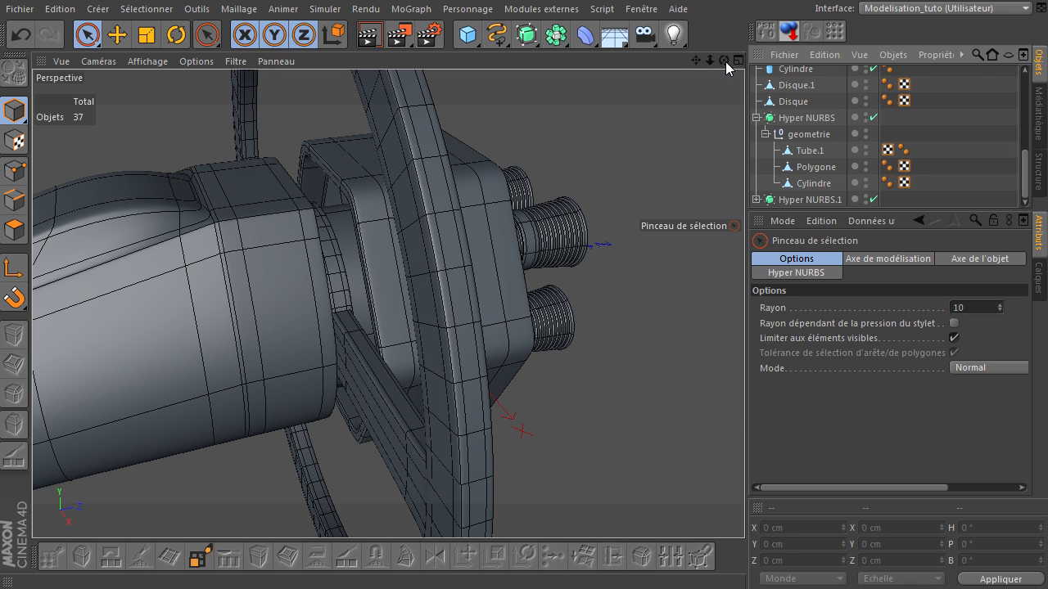
Render viewport previews of the assembled ship and examine its rear thrusters, ring and fuselage junction from several angles
{"action": "left_click_drag", "start_coordinate": [724, 60], "coordinate": [744, 405]}
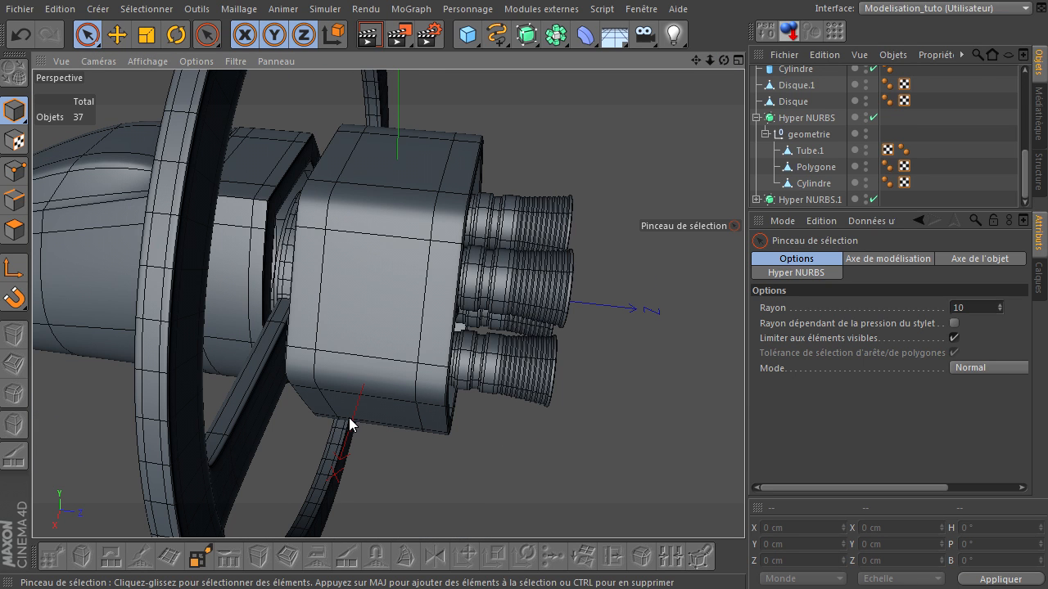
{"action": "left_click_drag", "start_coordinate": [724, 60], "coordinate": [744, 406]}
{"action": "left_click", "coordinate": [361, 41]}
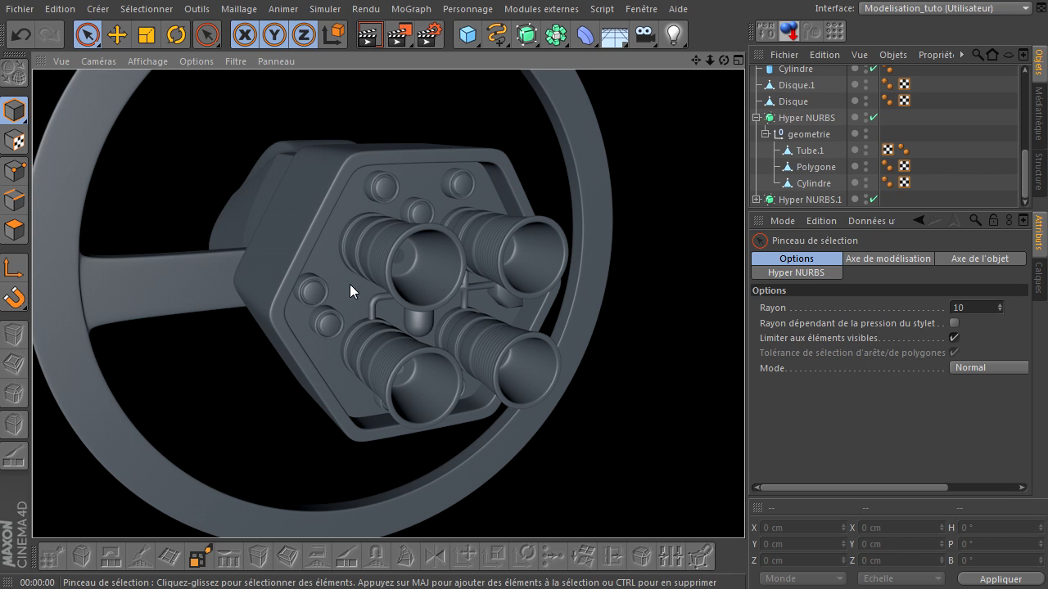
{"action": "left_click_drag", "start_coordinate": [722, 60], "coordinate": [744, 406]}
{"action": "left_click", "coordinate": [367, 37]}
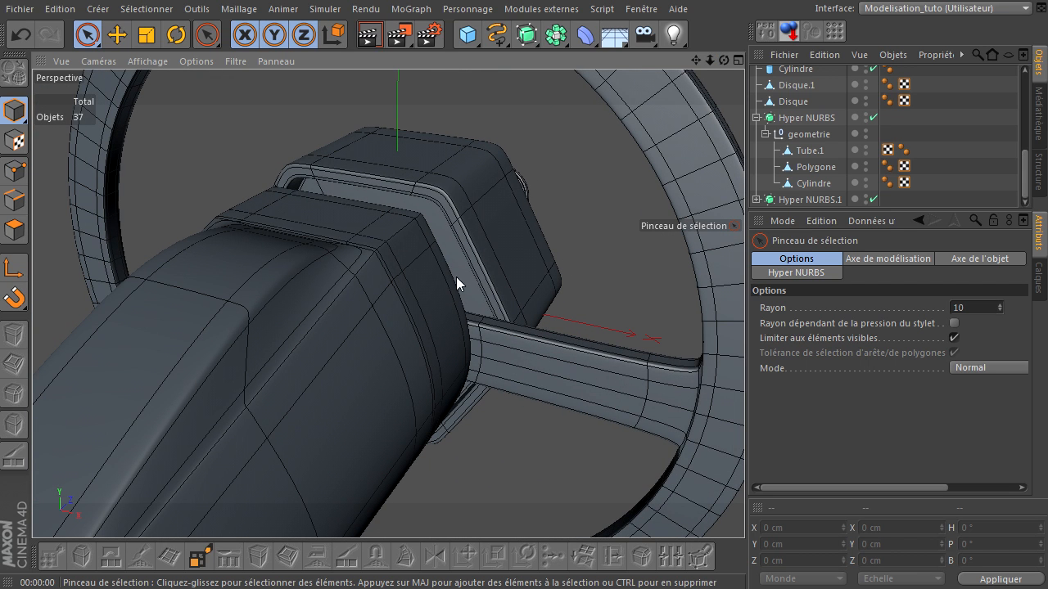
{"action": "left_click_drag", "start_coordinate": [724, 60], "coordinate": [744, 405]}
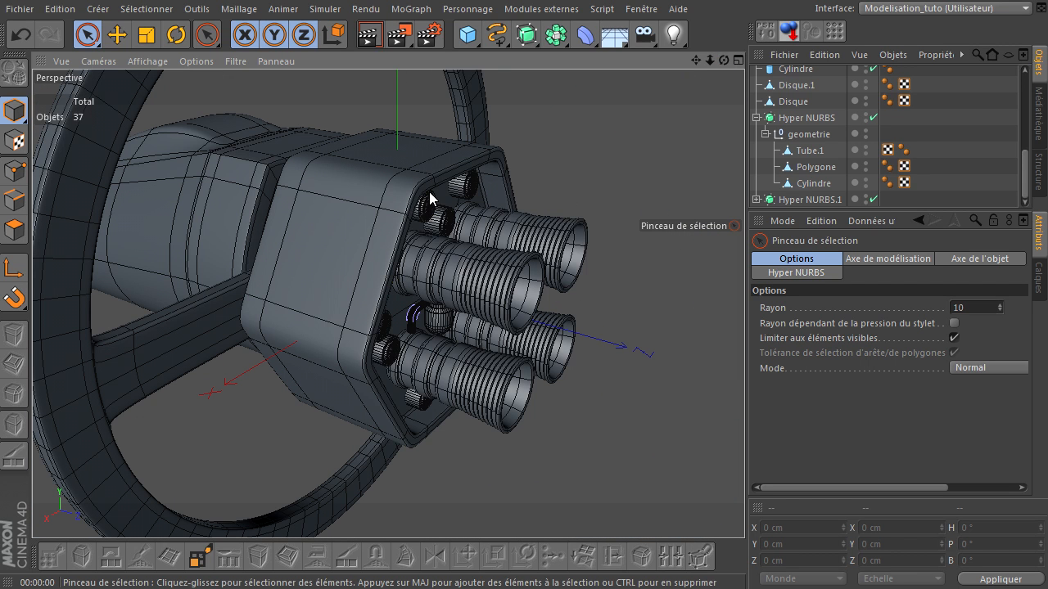
{"action": "left_click_drag", "start_coordinate": [723, 60], "coordinate": [744, 405]}
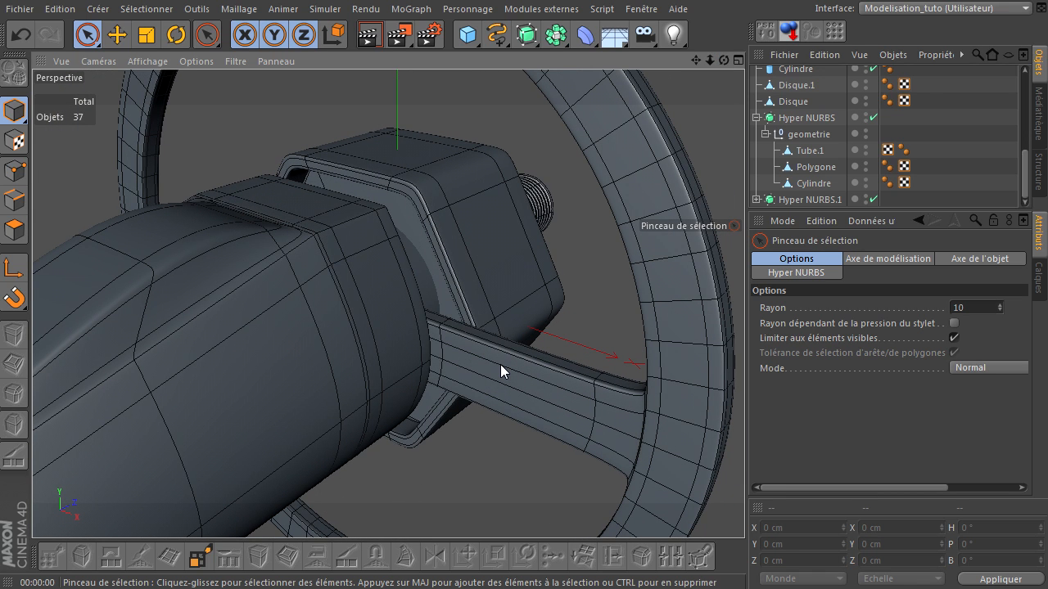